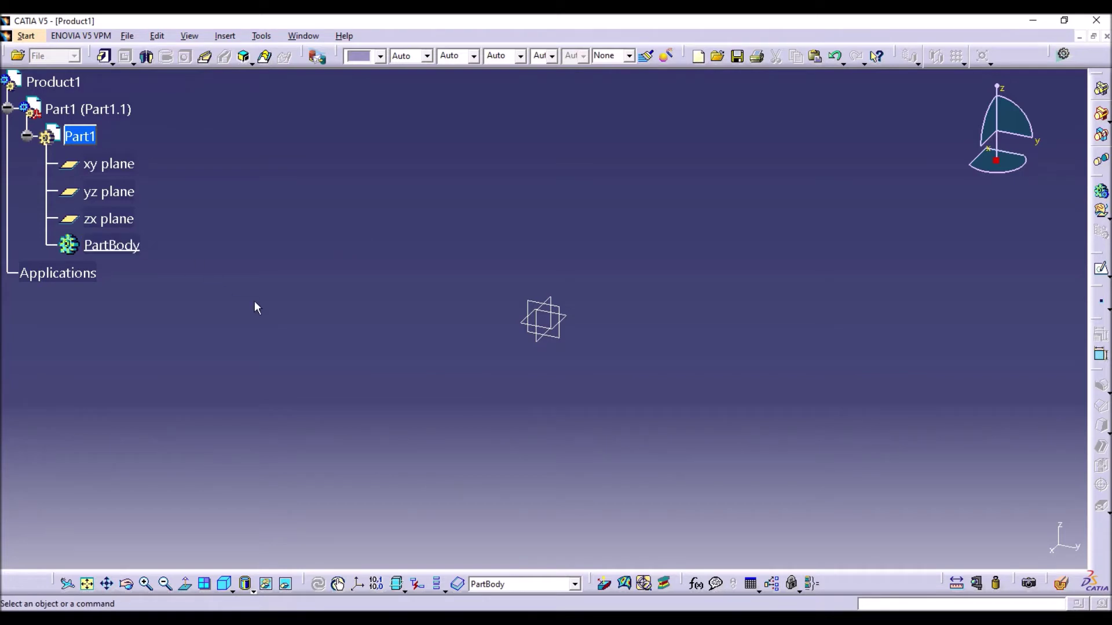
Sketch an S-shaped spline through four points on the yz plane, starting at the origin, and exit the sketch
click(565, 313)
click(1099, 267)
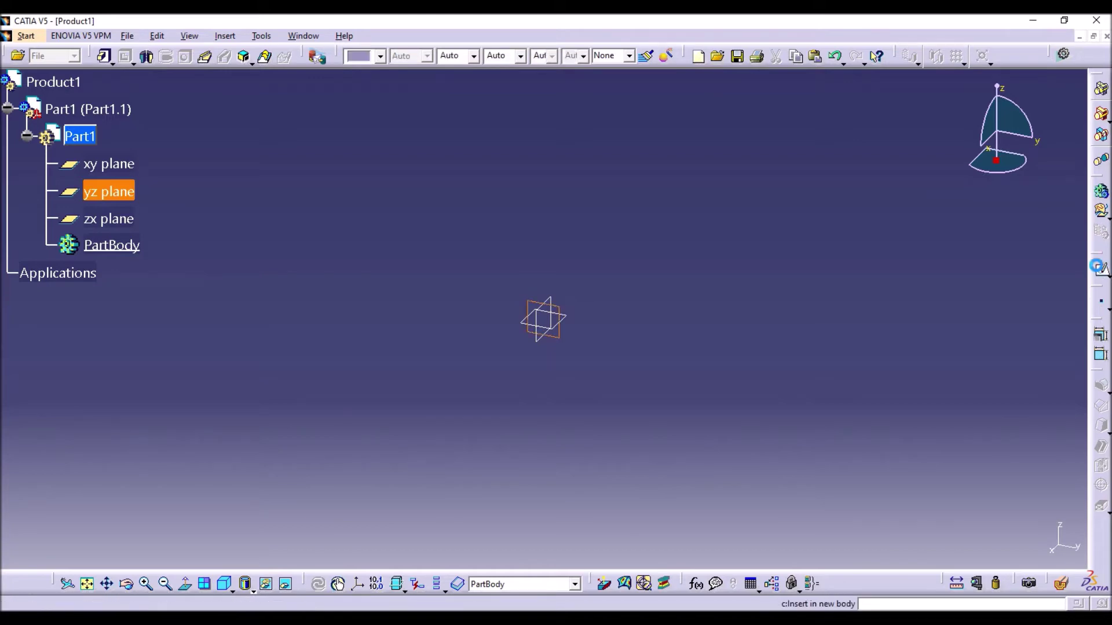
click(818, 131)
click(557, 319)
click(642, 272)
click(795, 316)
click(864, 254)
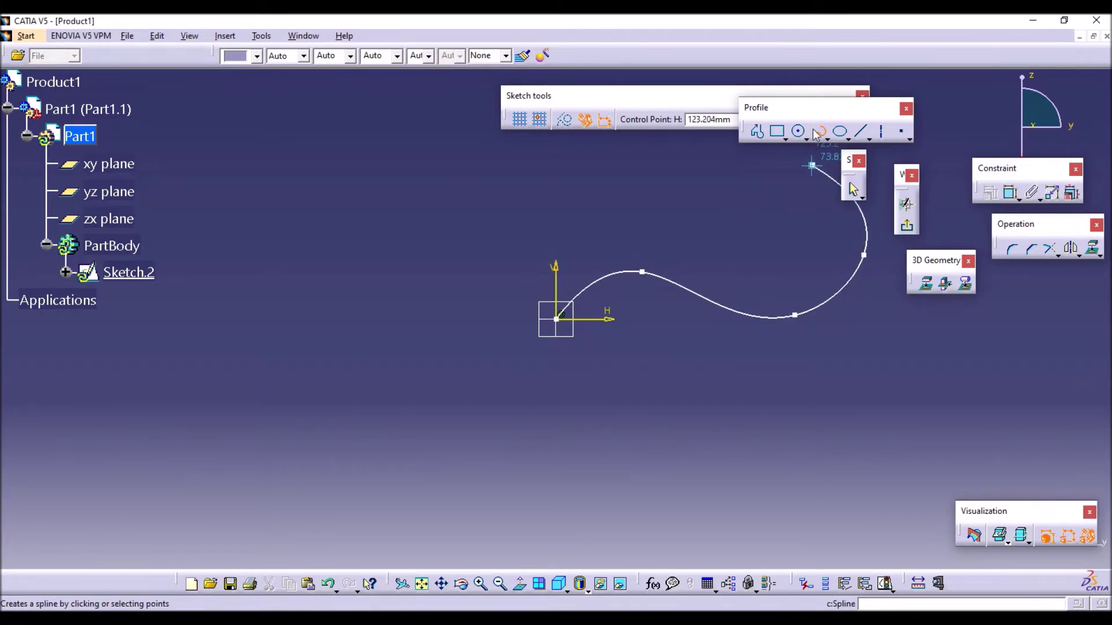
click(827, 139)
key(Escape)
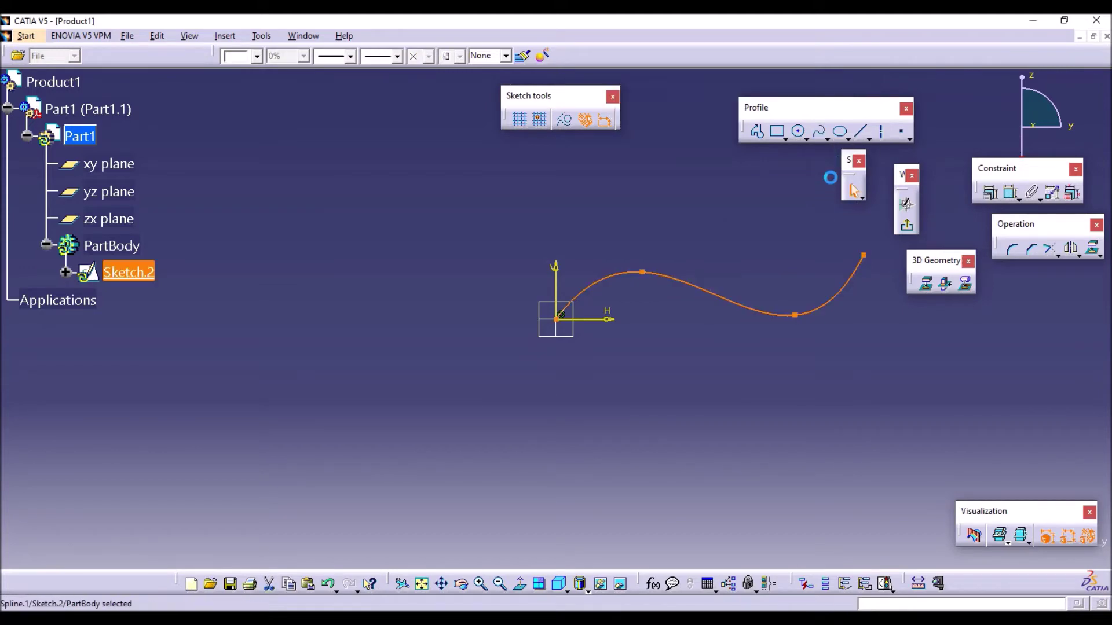
click(908, 227)
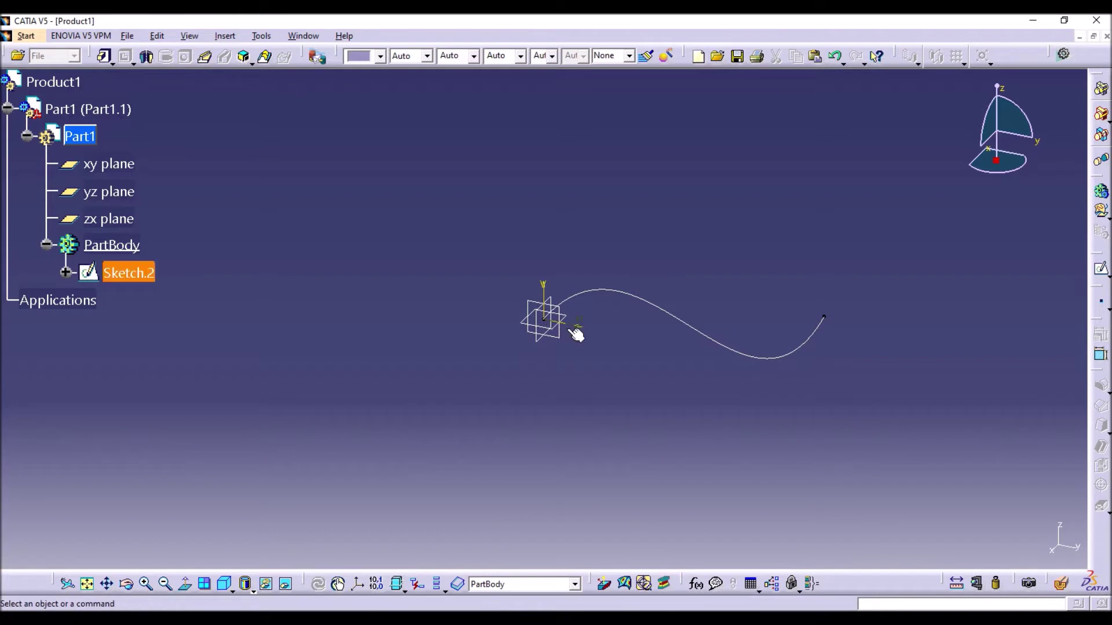
Sketch a circle about 31 mm in diameter on the xy plane, centred at the origin
click(532, 325)
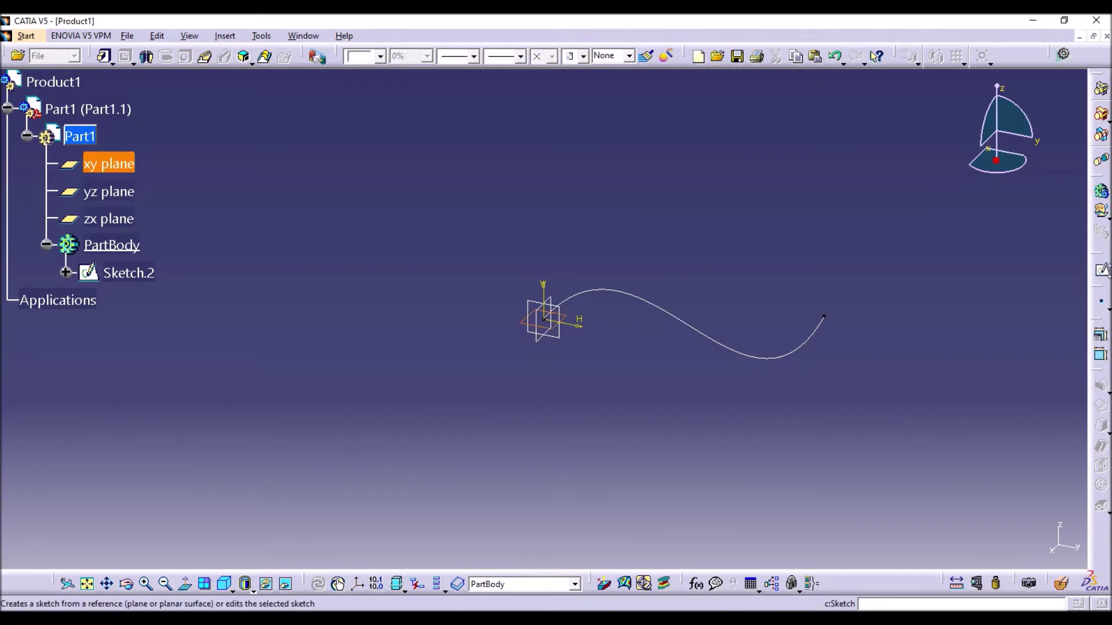
click(1101, 270)
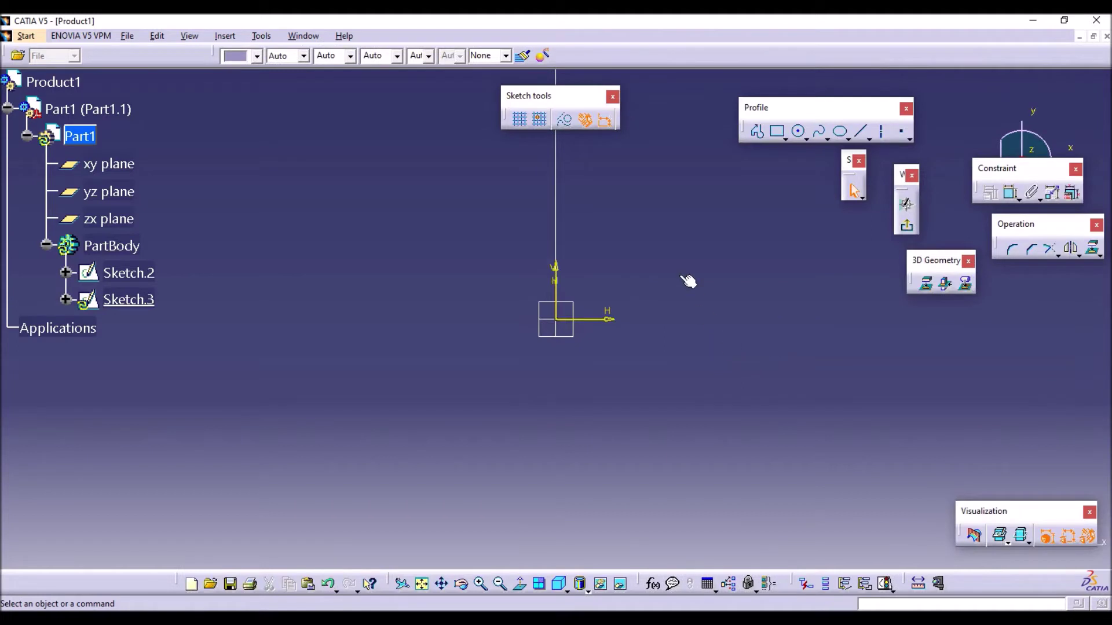
click(798, 132)
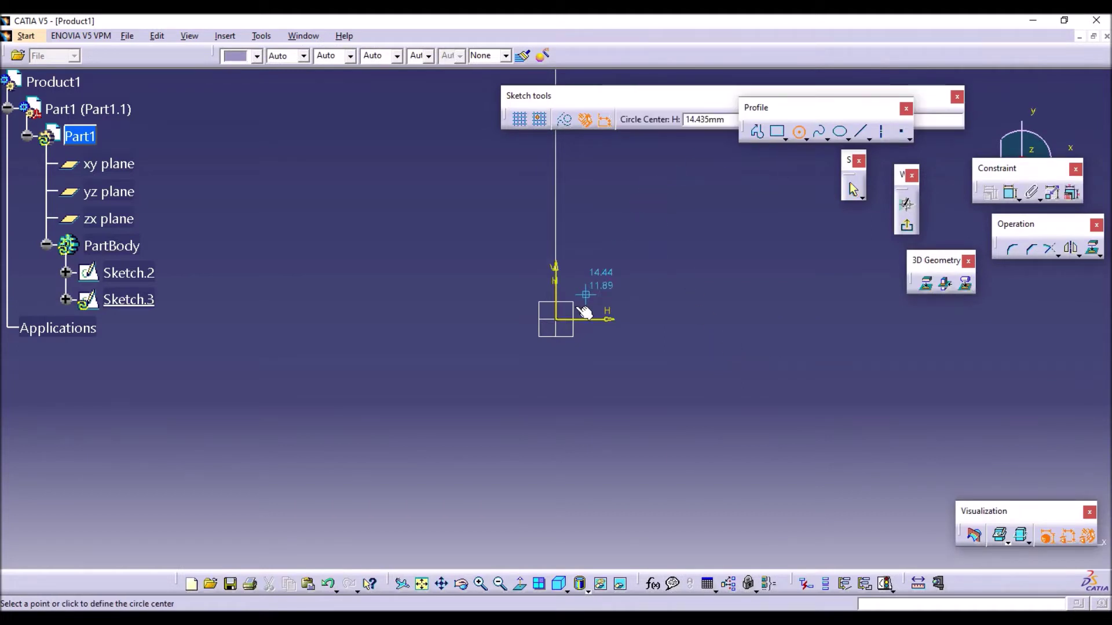
click(556, 319)
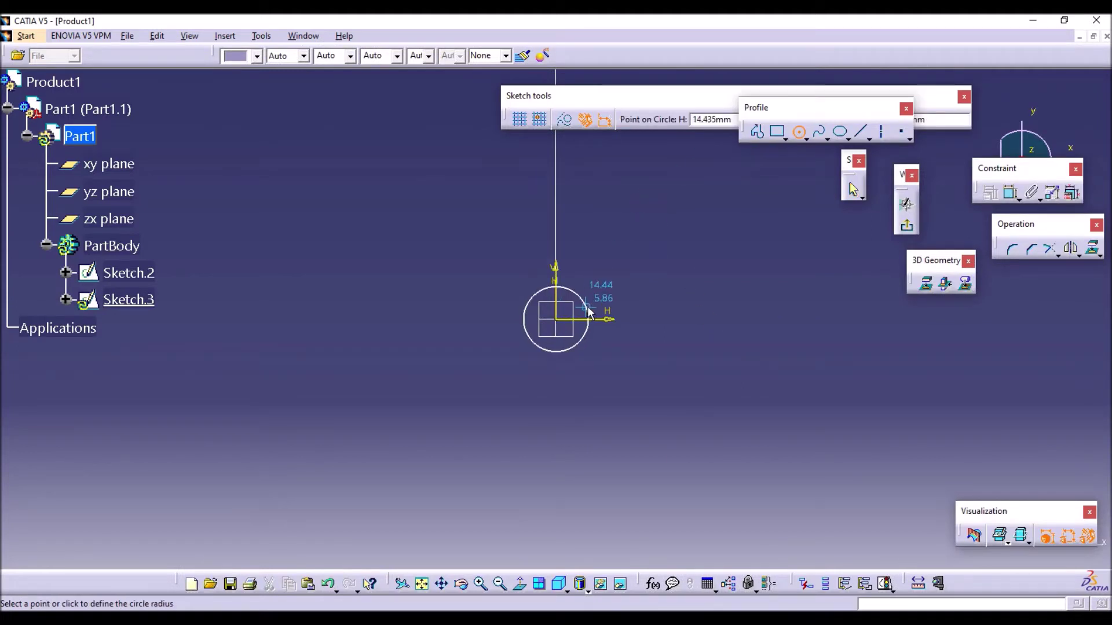
click(587, 307)
Dimension the circle's diameter, set it to 30 mm, and exit the sketch
click(1010, 193)
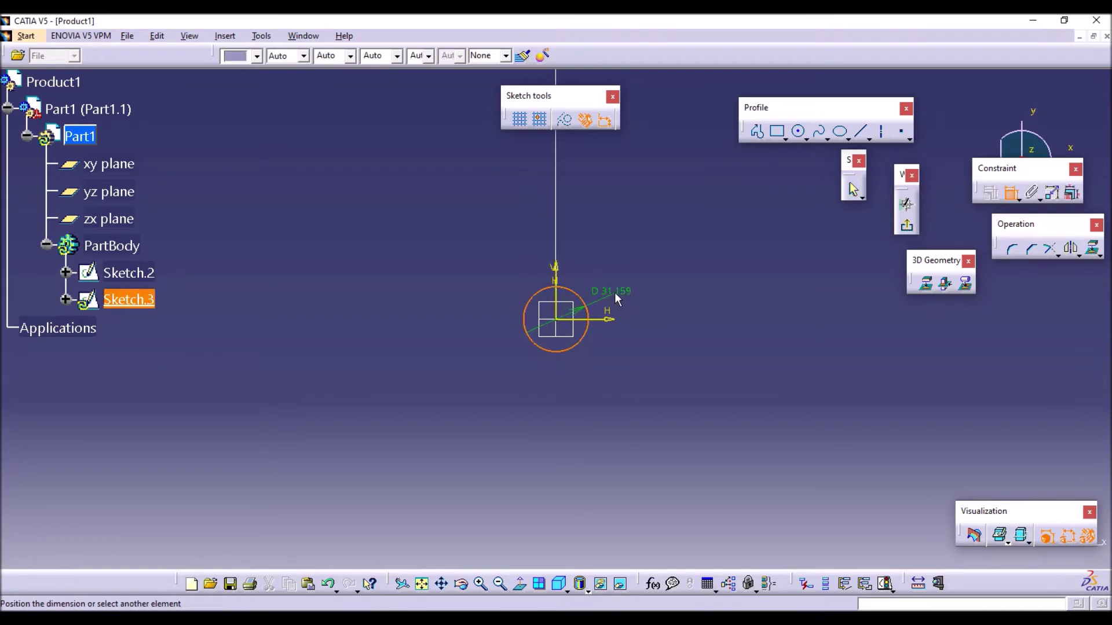
click(615, 295)
double_click(624, 292)
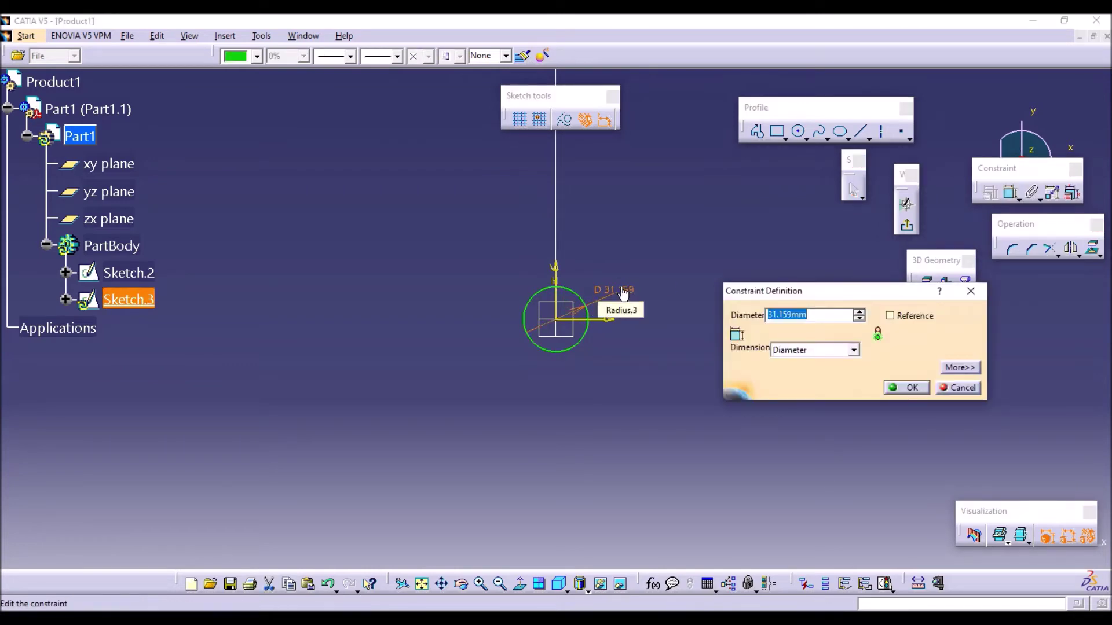
key(Num_Lock)
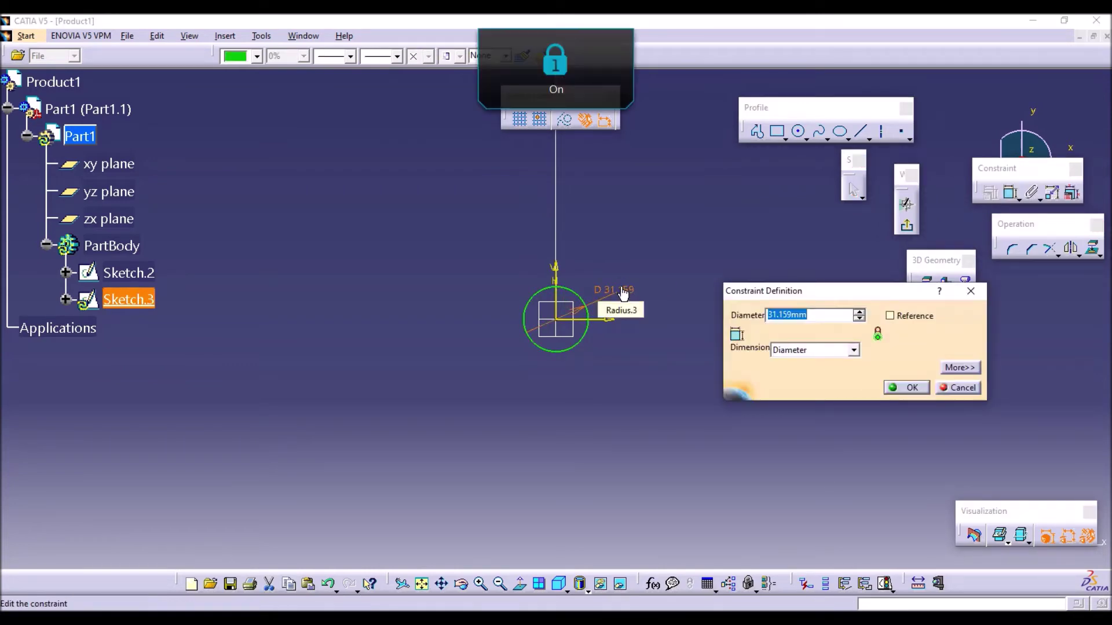
text(30)
key(Return)
click(908, 228)
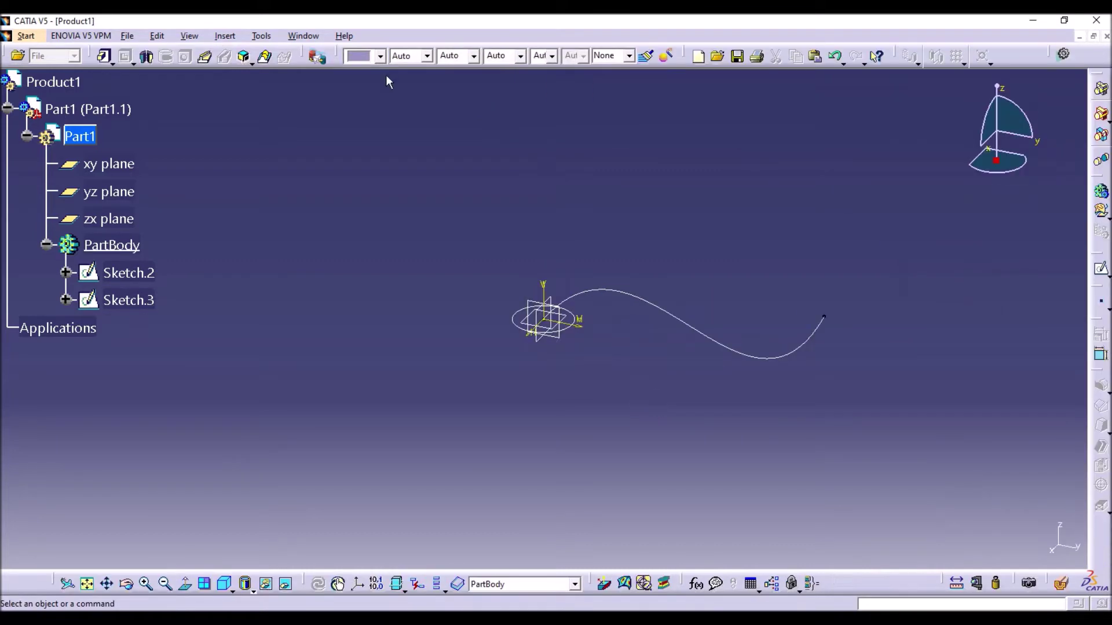
Define a rib with the circle sketch as profile and the spline sketch as center curve, using Keep angle, and preview it
click(206, 64)
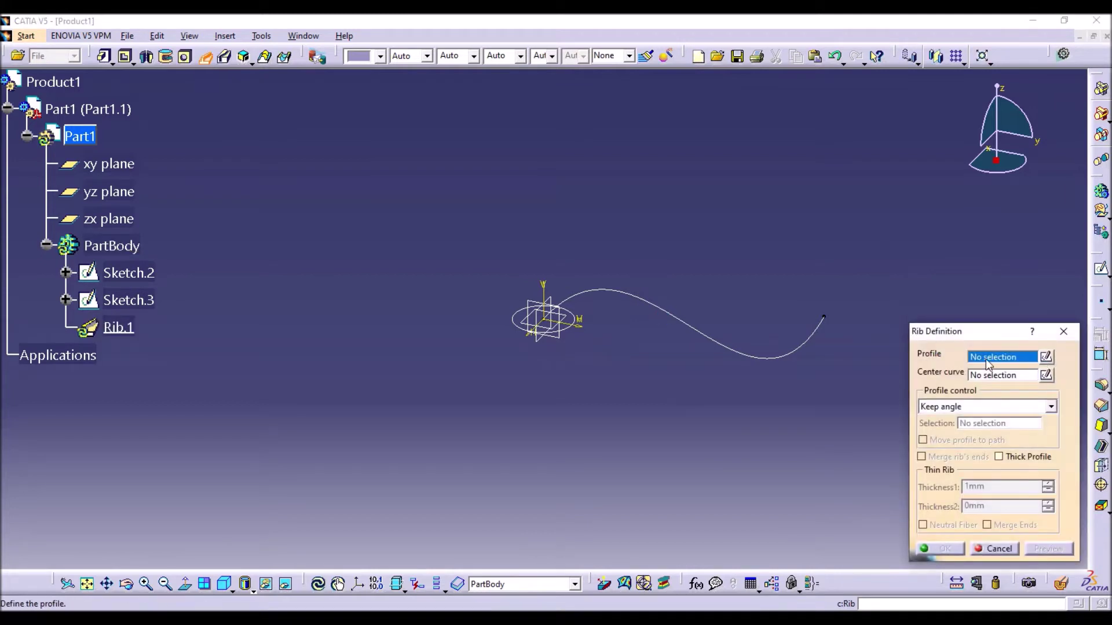
click(983, 356)
click(544, 319)
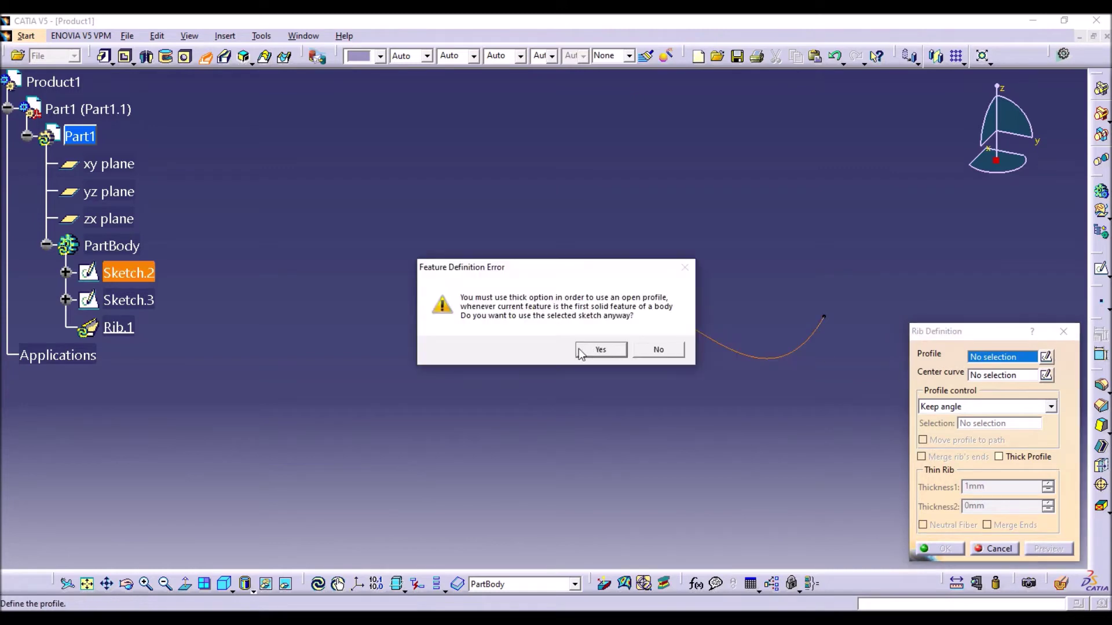
click(597, 350)
click(520, 338)
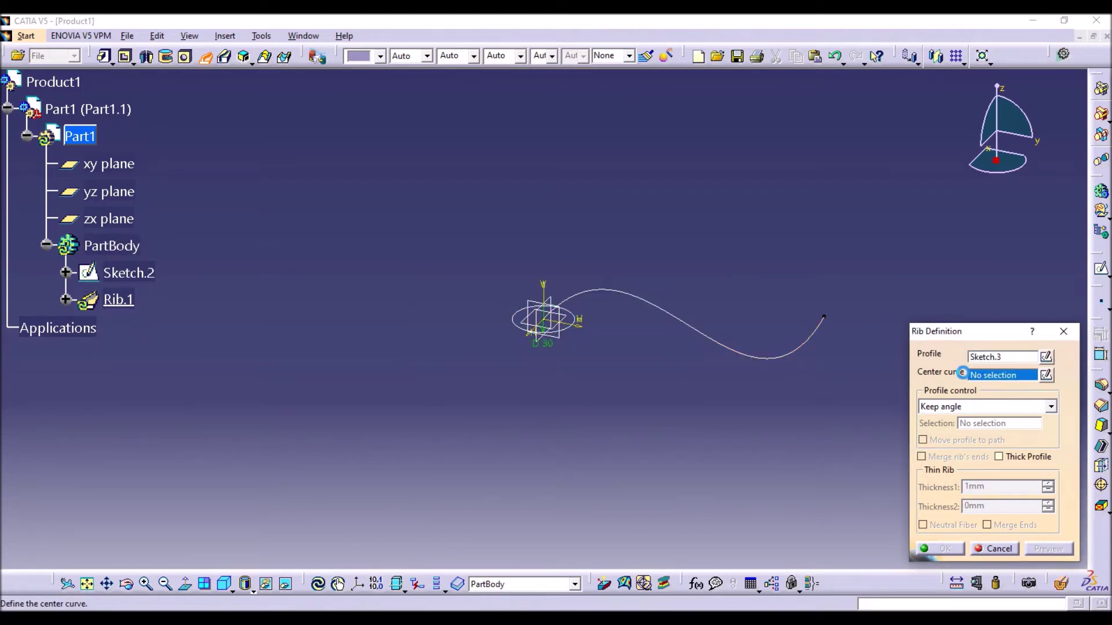
click(682, 326)
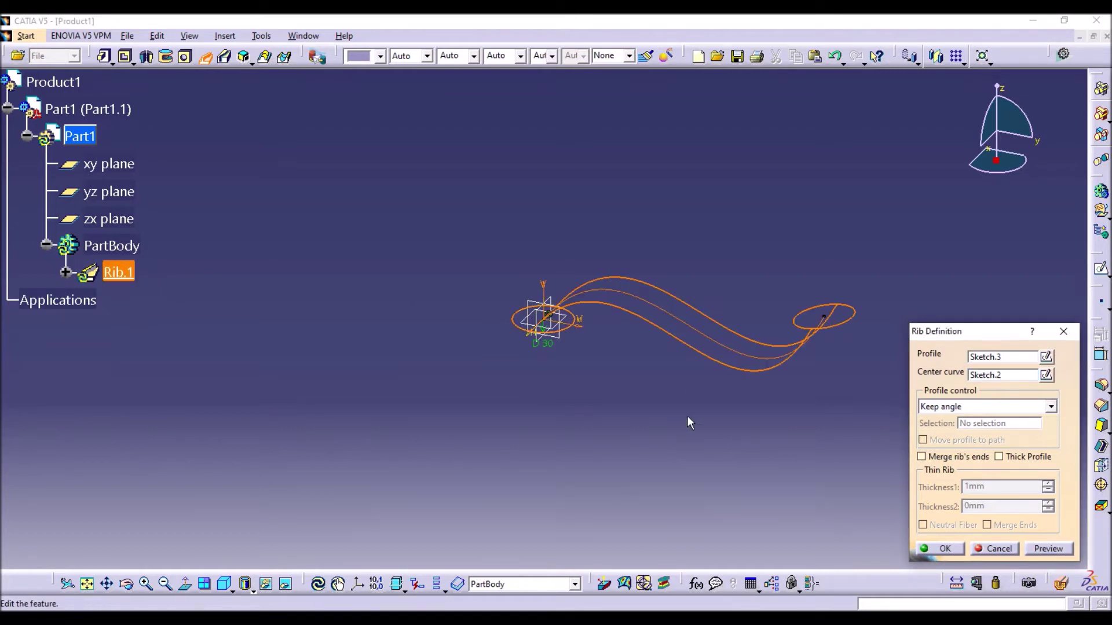
click(1048, 551)
Turn on Thick Profile for the rib with Thickness1 at 3 mm and Thickness2 at 1 mm, and confirm the rib
middle_drag(684, 457, 390, 266)
middle_click(719, 422)
middle_click(718, 411)
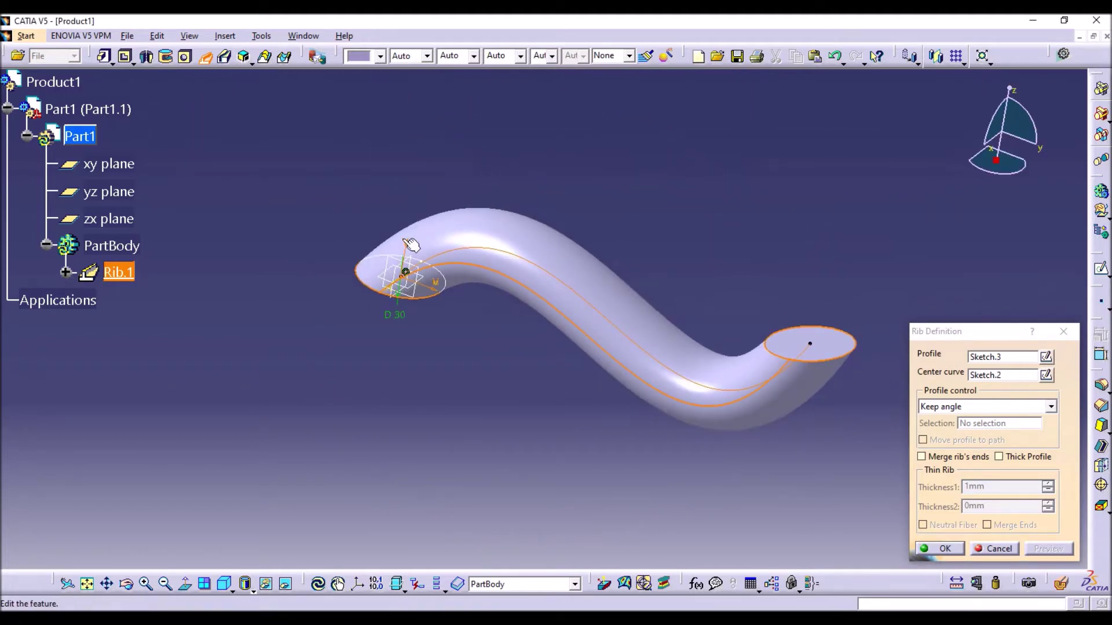
middle_drag(801, 345, 592, 371)
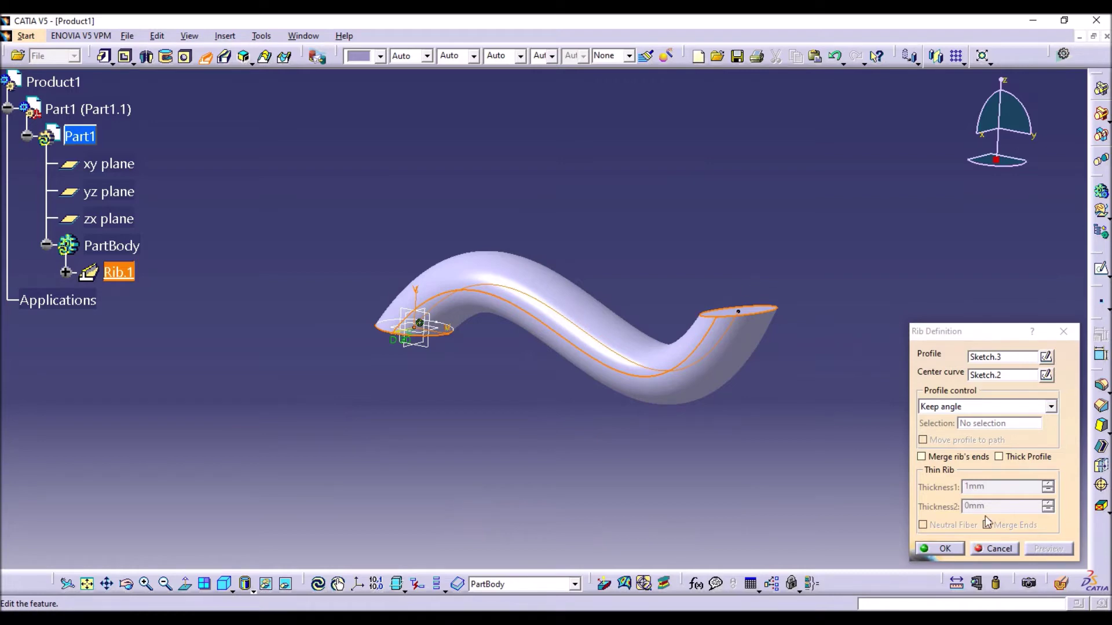
middle_drag(593, 415, 567, 299)
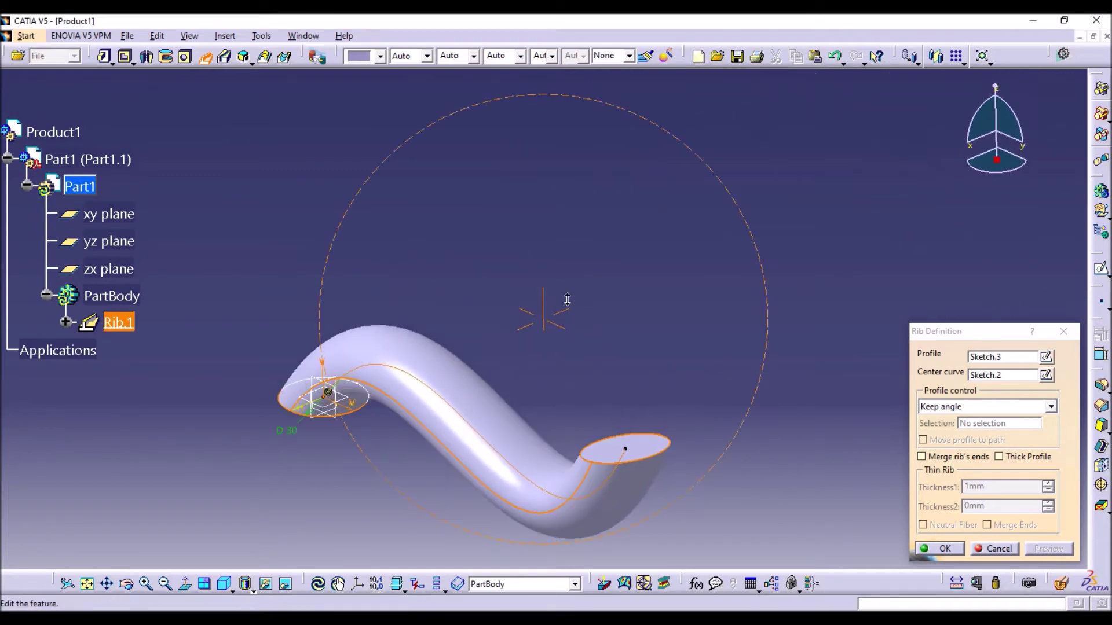
click(999, 457)
middle_drag(888, 459, 853, 312)
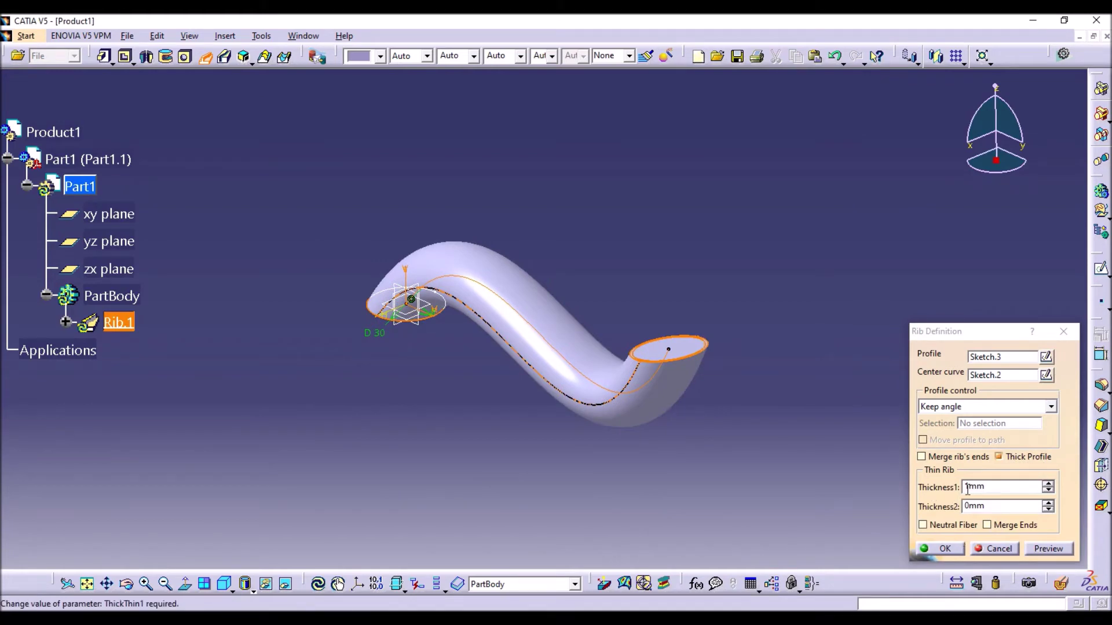
click(1049, 485)
click(1049, 484)
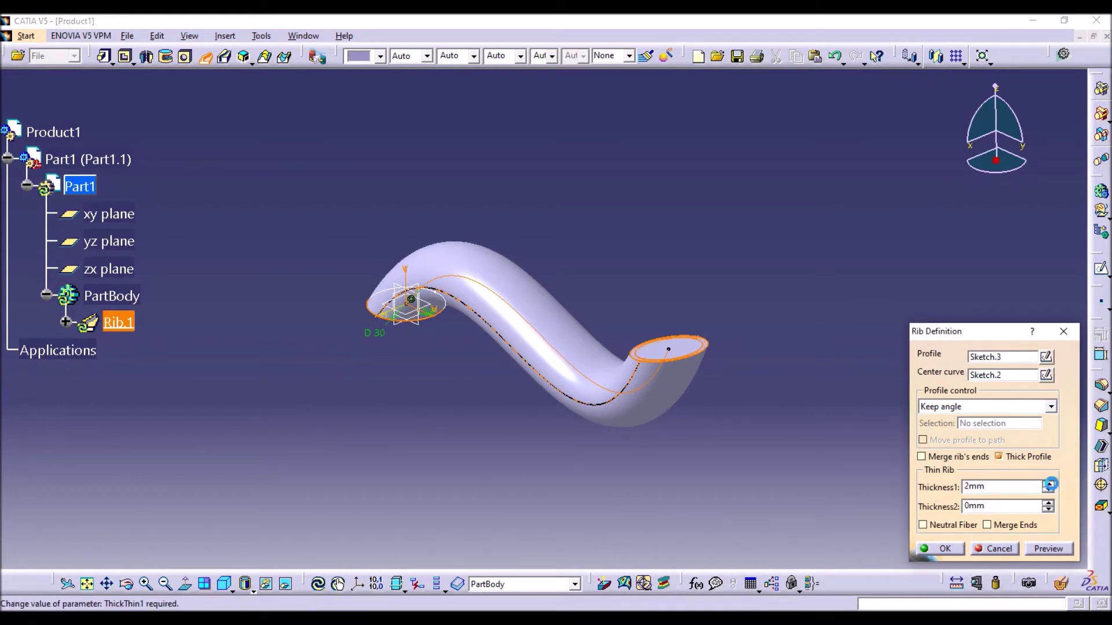
click(1048, 503)
click(941, 549)
Edit the rib to a Thickness1 of 6 mm and a Thickness2 of 4 mm, and preview it
middle_drag(767, 345, 586, 303)
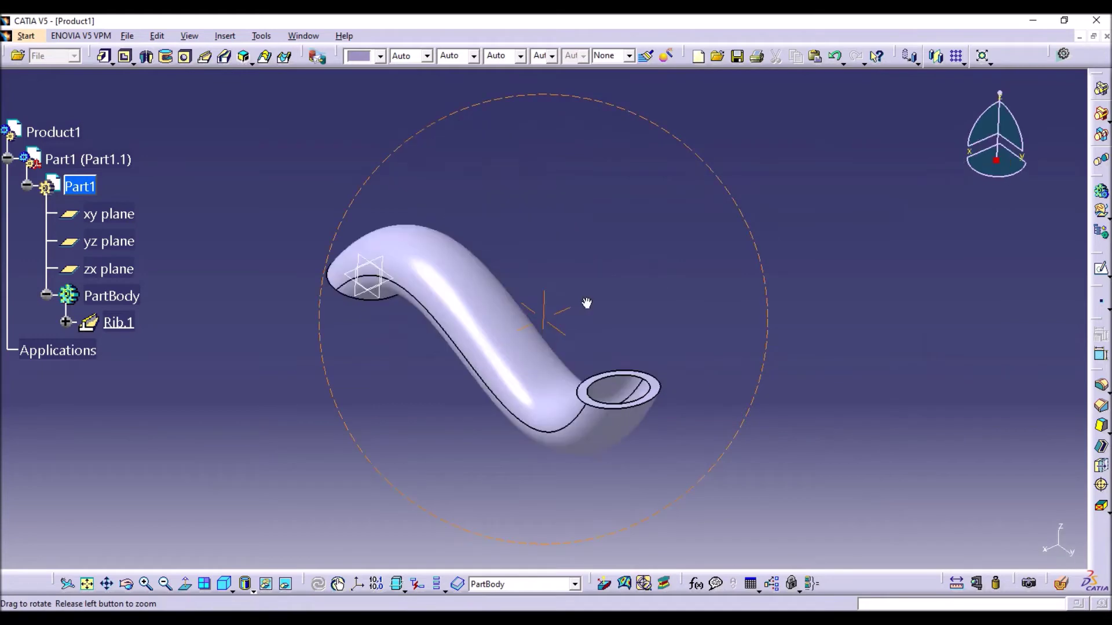
double_click(118, 322)
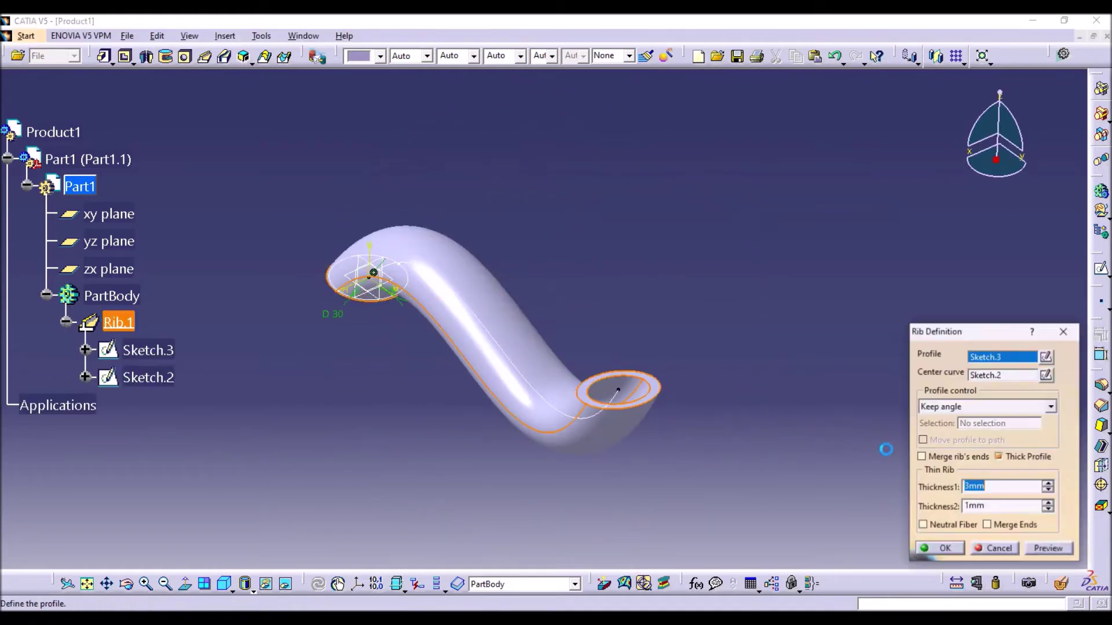
click(1048, 483)
click(1049, 483)
click(1049, 483)
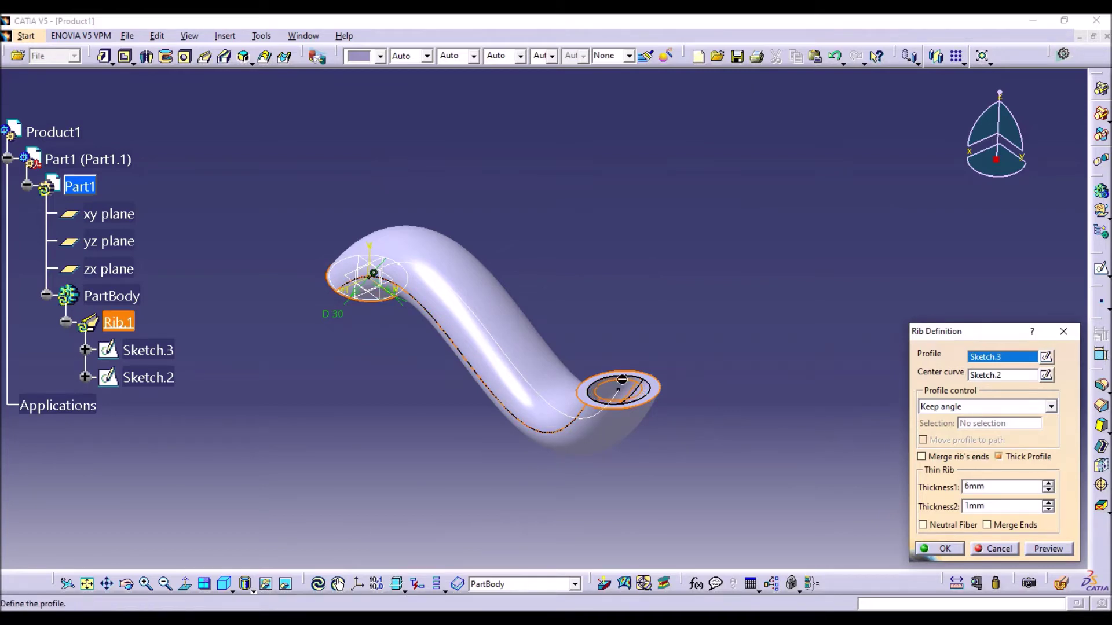
click(1048, 503)
click(1048, 503)
click(1047, 502)
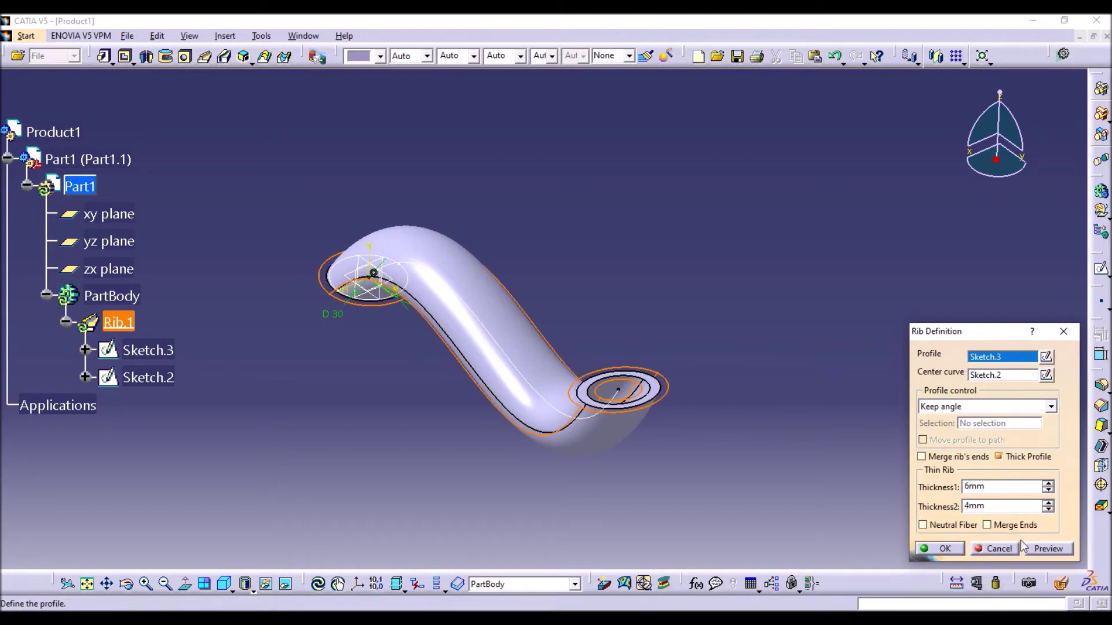
click(1048, 548)
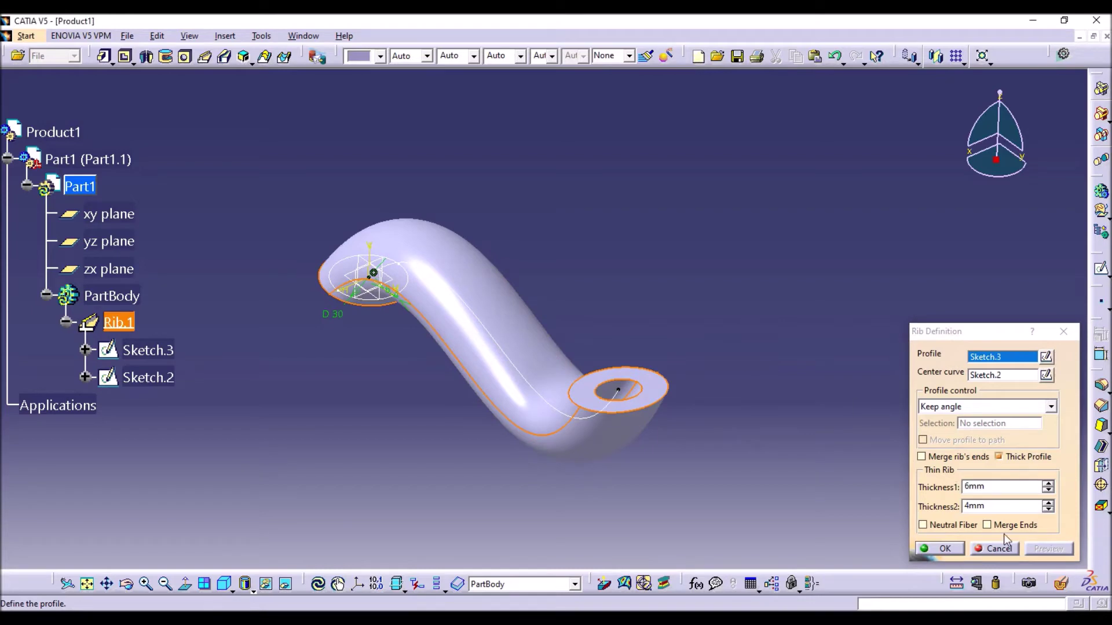
Enable the Neutral Fiber option for the thick rib, apply it, and check the rib's definition
click(939, 525)
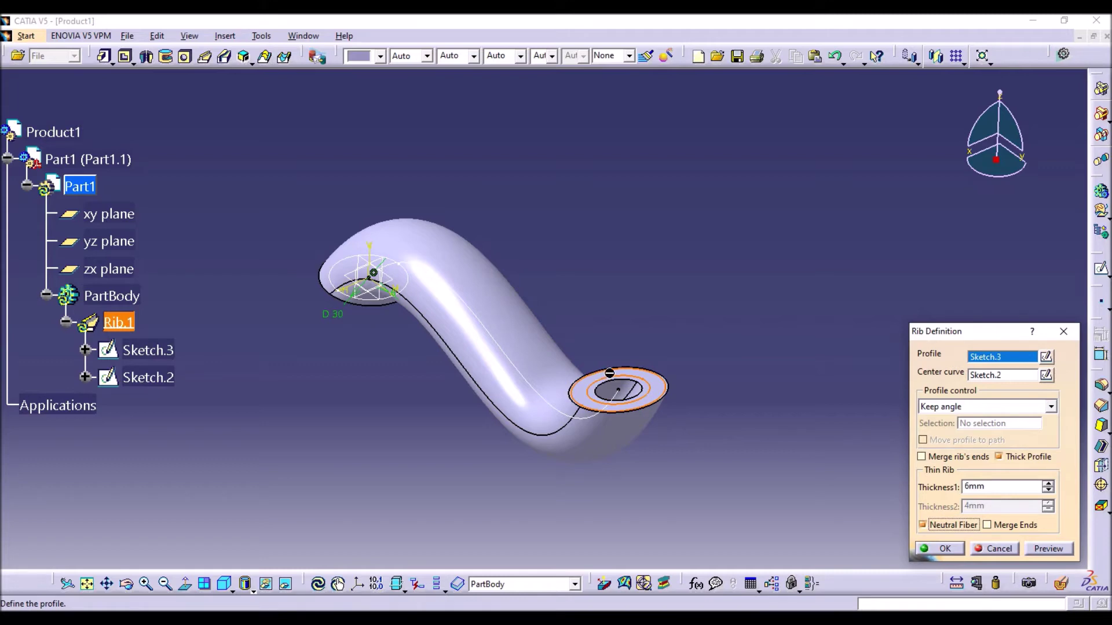
click(935, 549)
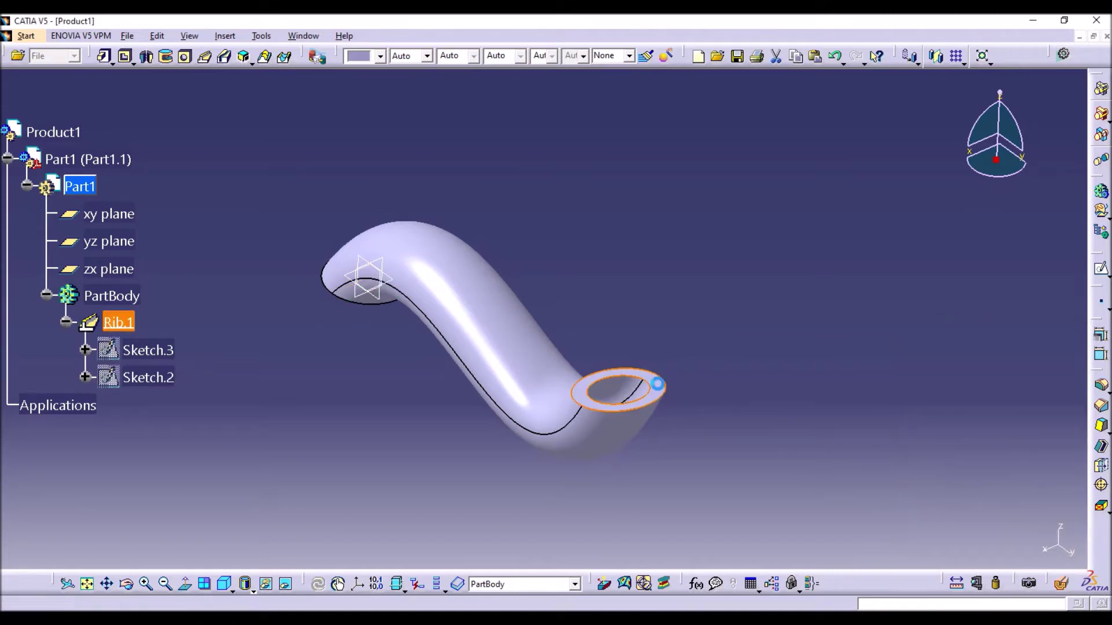
double_click(655, 384)
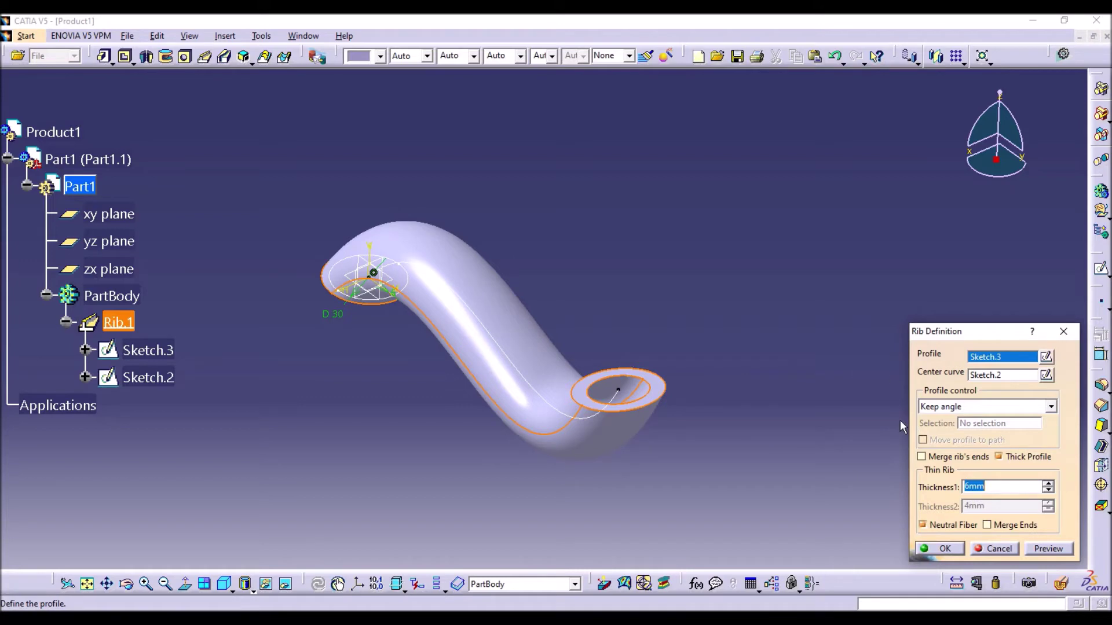
click(996, 549)
Delete the rib feature without deleting its exclusive parents
middle_drag(646, 368, 612, 280)
middle_drag(524, 307, 707, 206)
scroll(504, 406, up, 1)
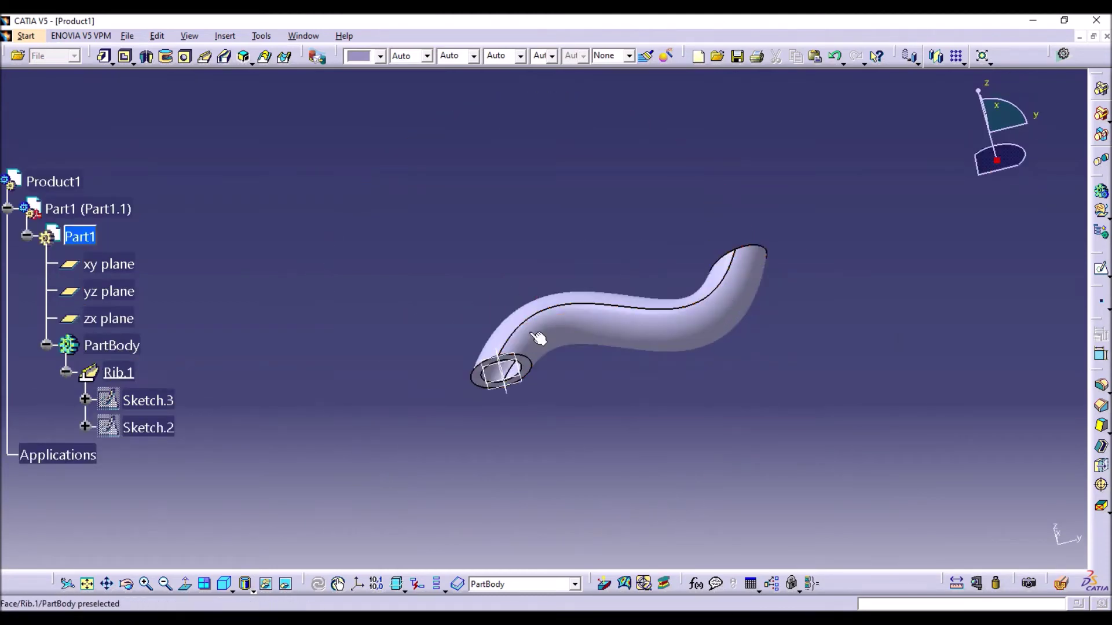
middle_drag(525, 379, 636, 373)
double_click(138, 381)
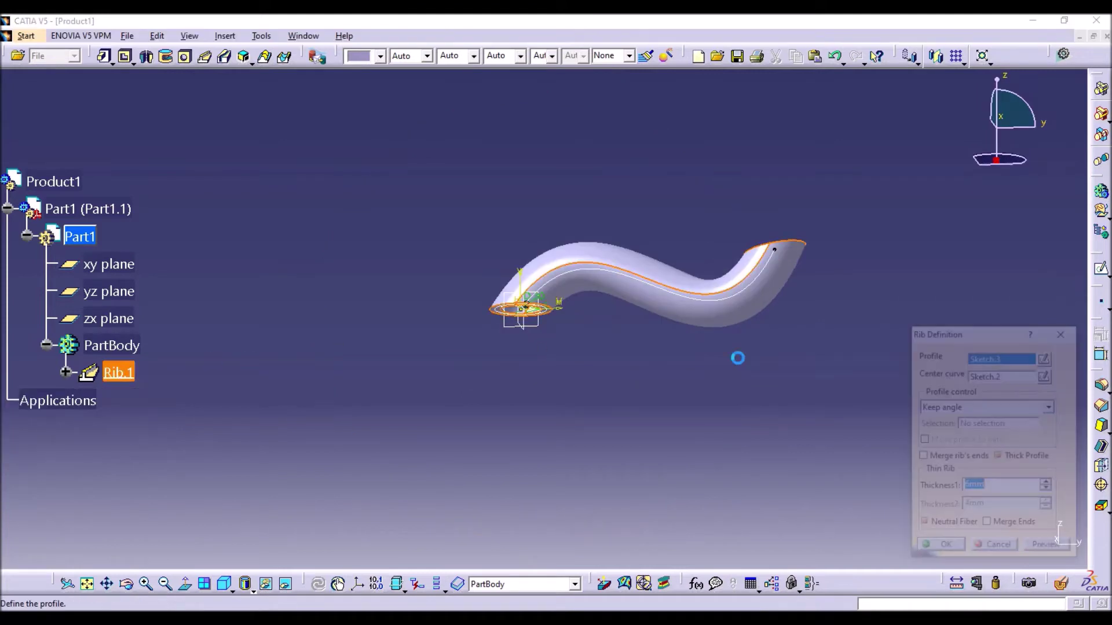
click(132, 373)
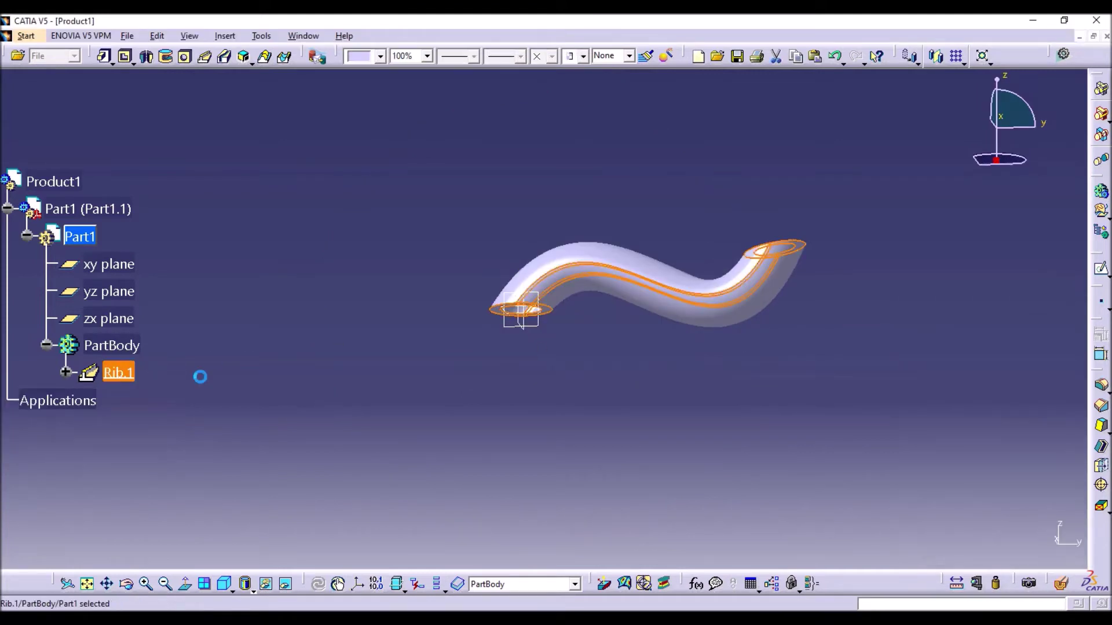
key(Delete)
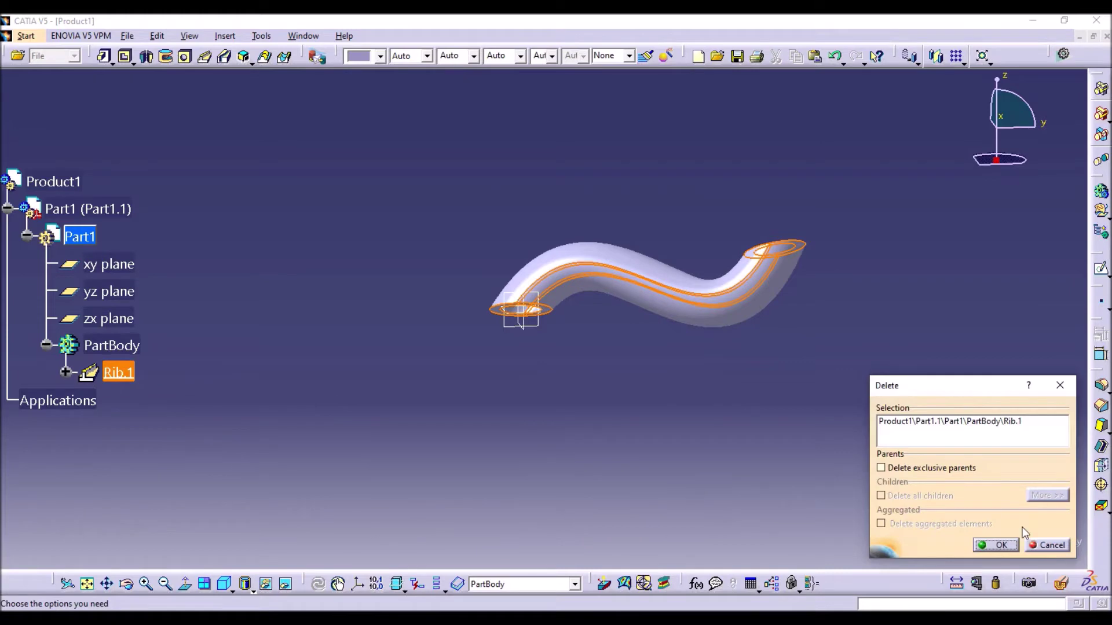
click(997, 545)
Open the circle profile sketch and draw an origin-centered rectangle about 45 mm wide and 20 mm high across the circle
mouse_move(454, 399)
middle_down()
mouse_move(561, 389)
mouse_move(608, 219)
mouse_move(479, 442)
middle_up()
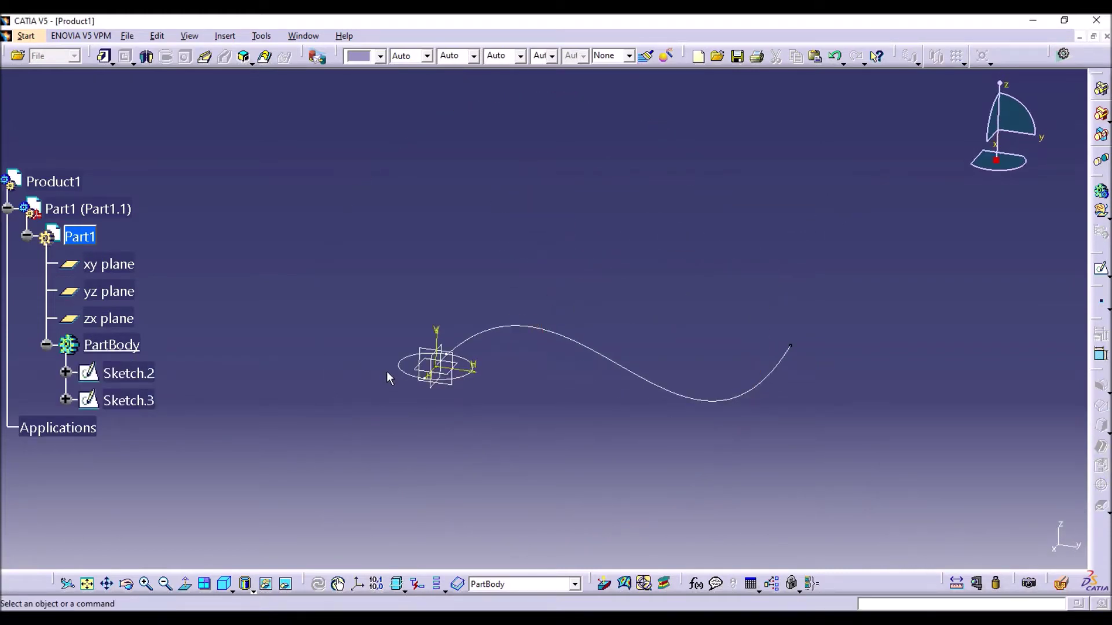
double_click(405, 367)
mouse_move(588, 308)
middle_down()
mouse_move(530, 333)
mouse_move(645, 404)
mouse_move(645, 362)
mouse_move(470, 336)
mouse_move(488, 256)
middle_up()
click(785, 140)
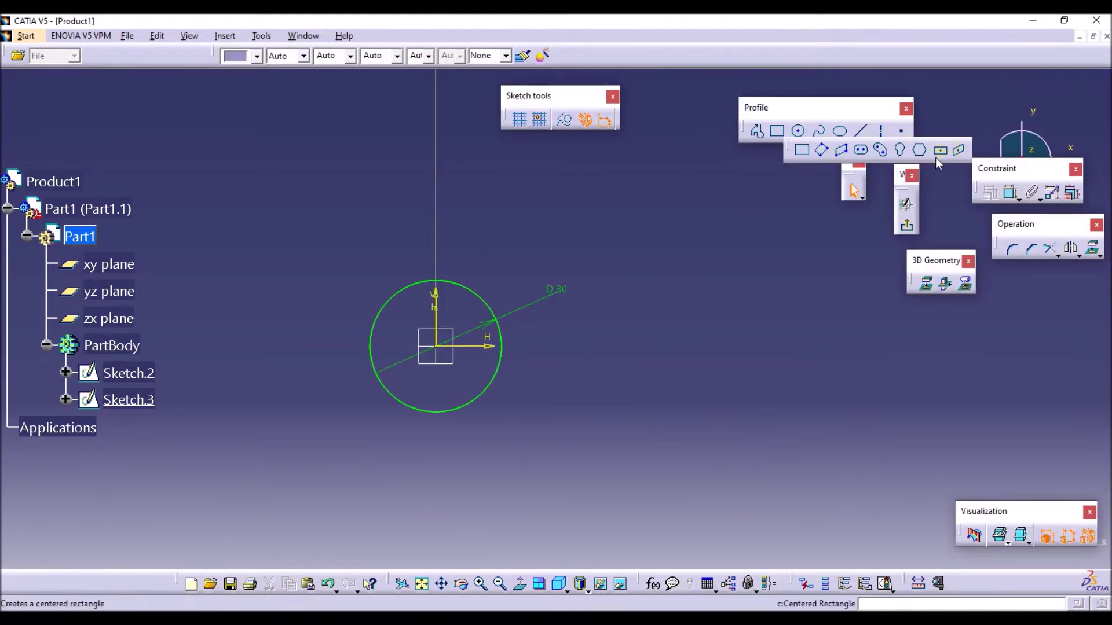
click(940, 152)
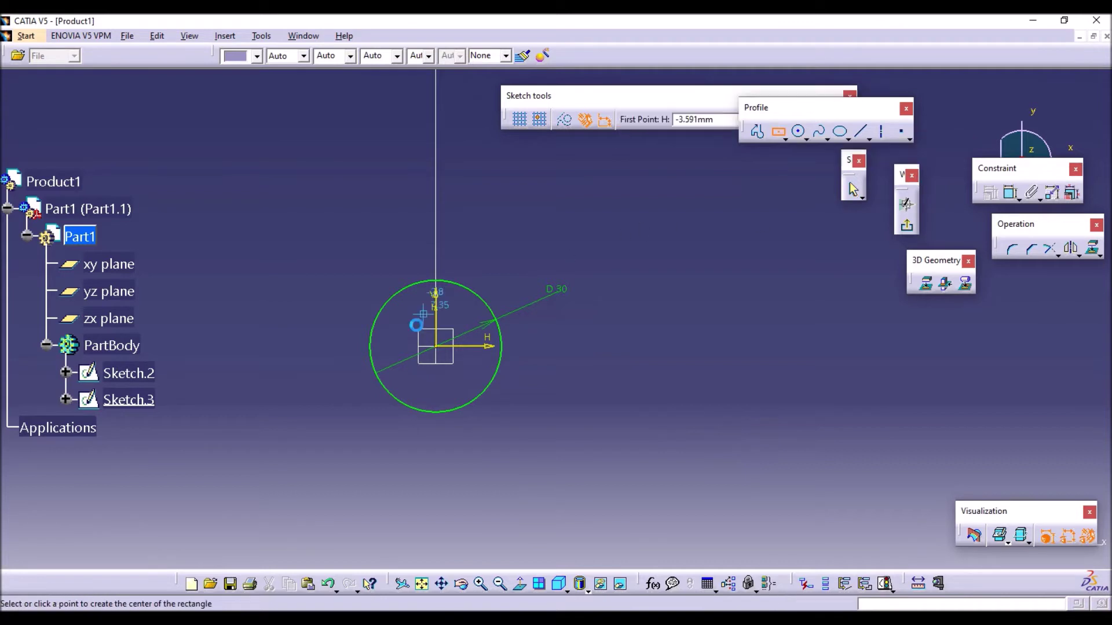
click(436, 346)
click(534, 302)
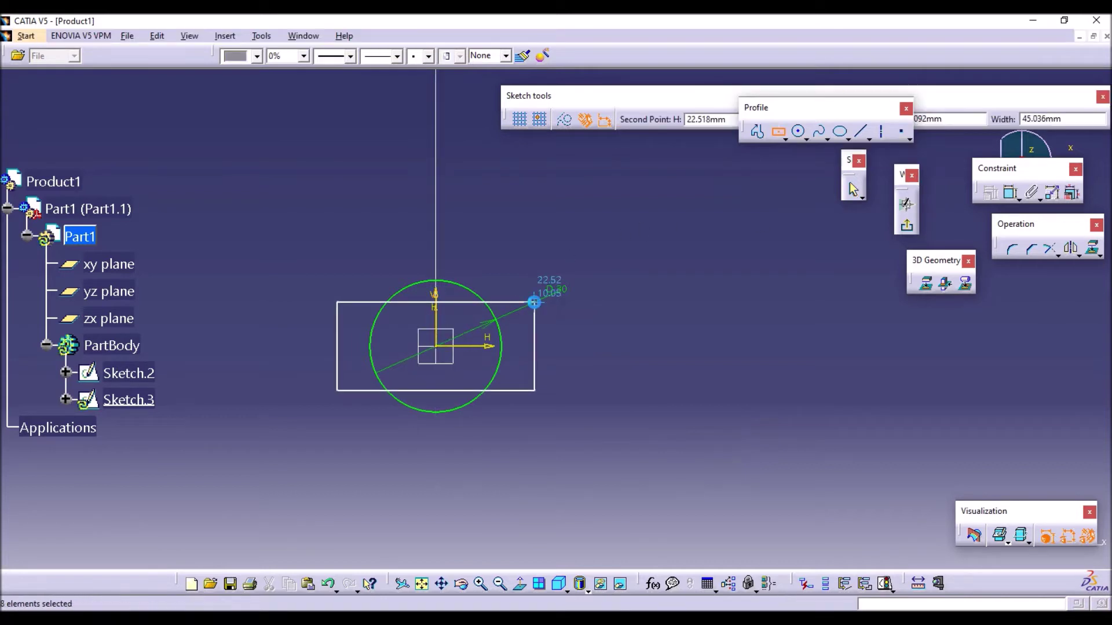
Trim the overlapping inner segments of the circle and rectangle to leave one closed outline, and exit the sketch
click(1057, 254)
click(1061, 266)
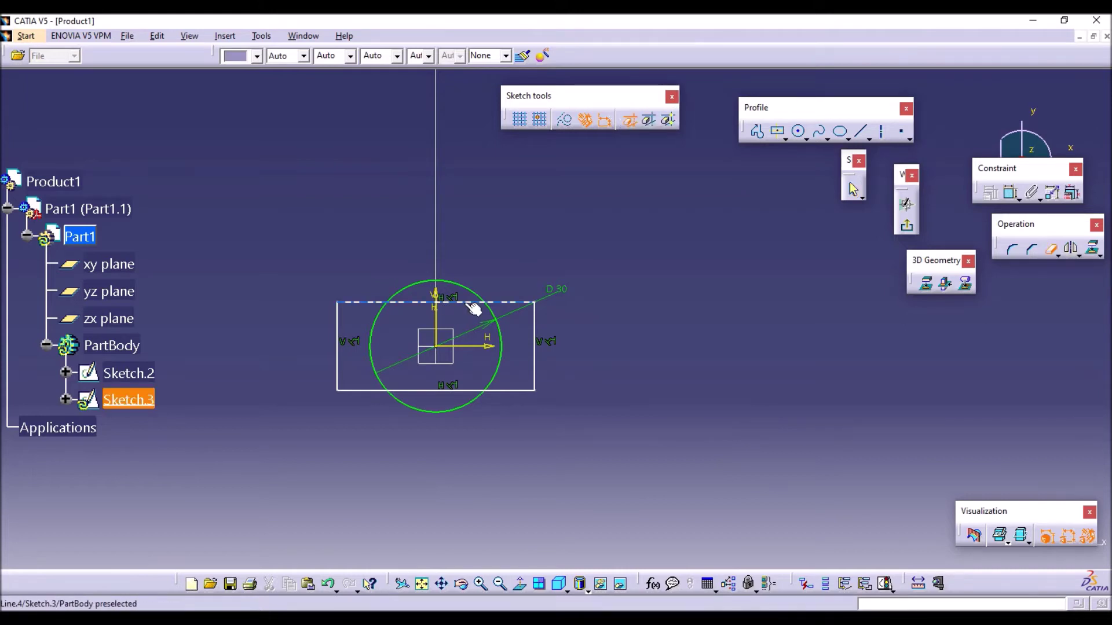
click(384, 311)
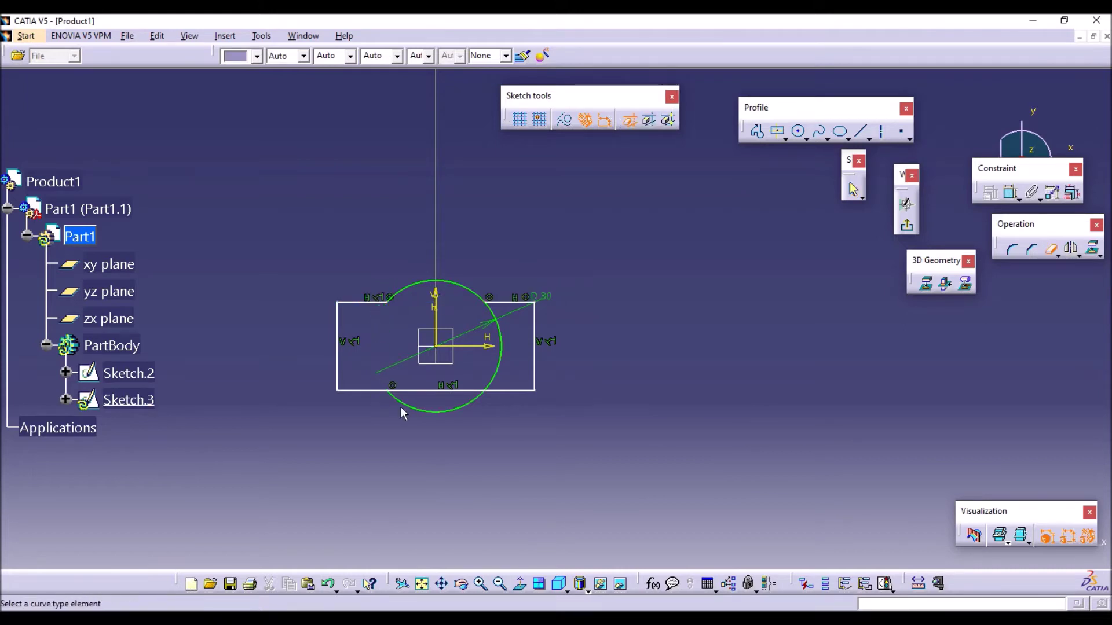
click(425, 392)
click(501, 353)
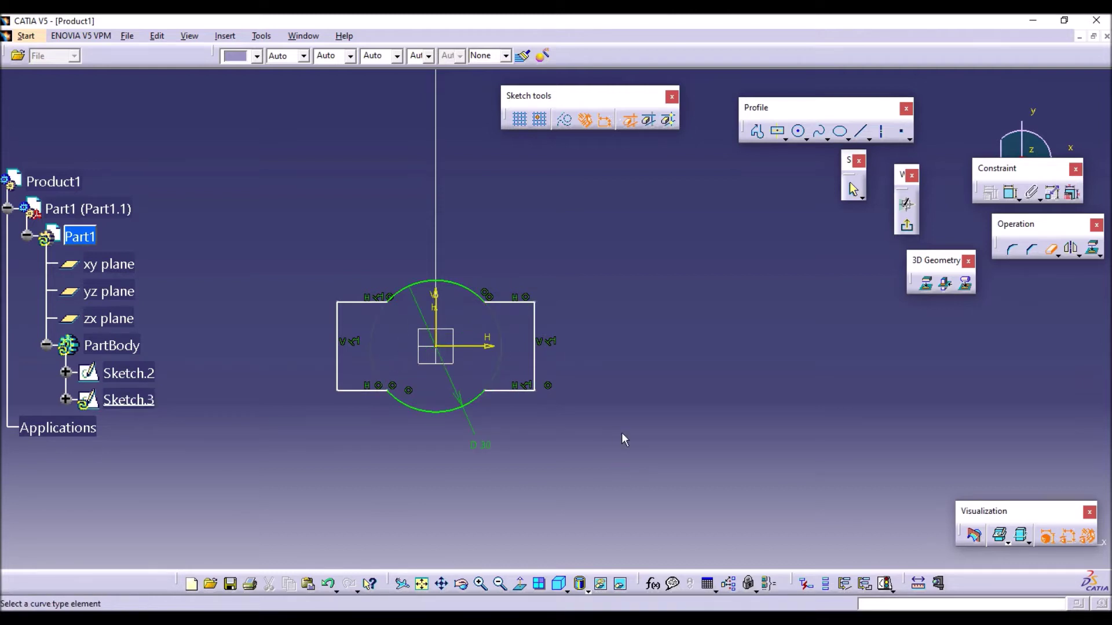
click(907, 225)
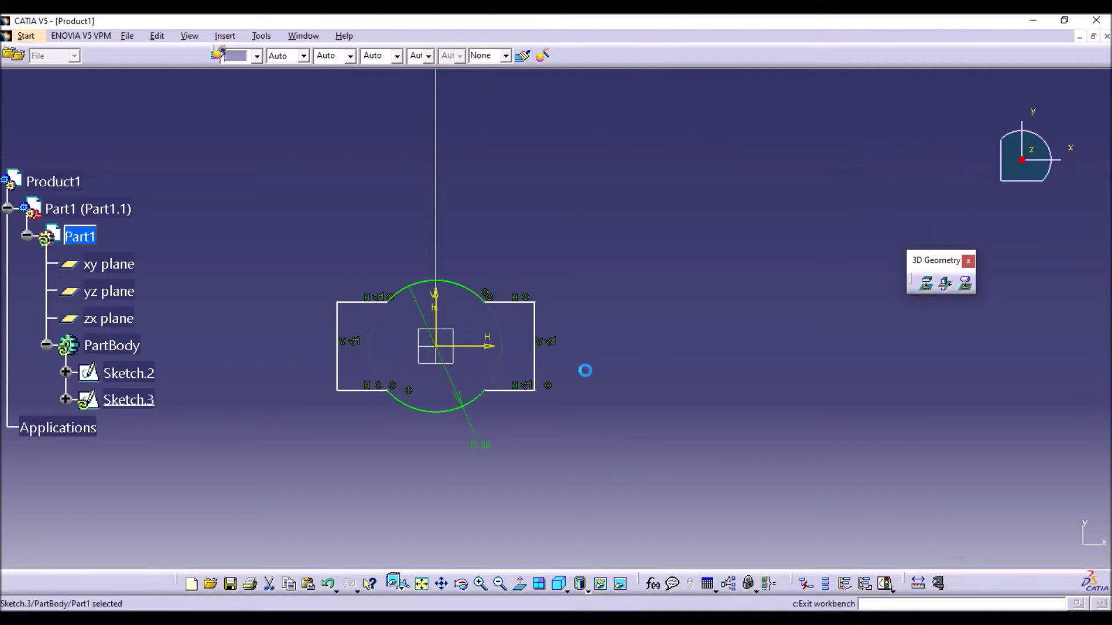
Create a rib sweeping the trimmed profile Sketch.3 along the spline Sketch.2, and view it from several sides
middle_drag(658, 299, 498, 377)
click(203, 171)
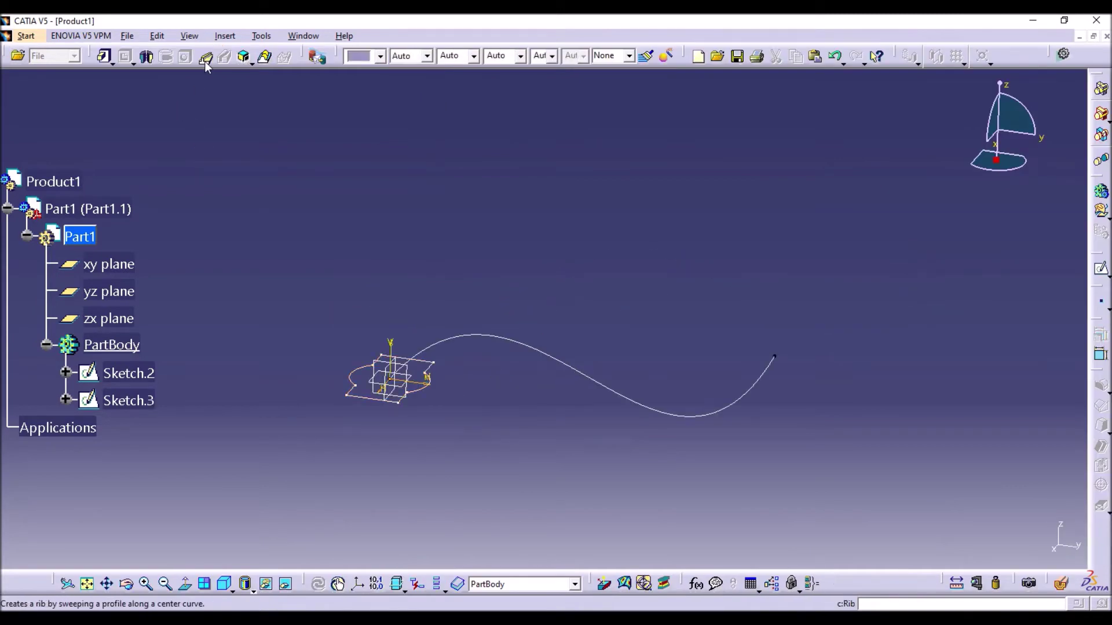
click(205, 57)
click(397, 410)
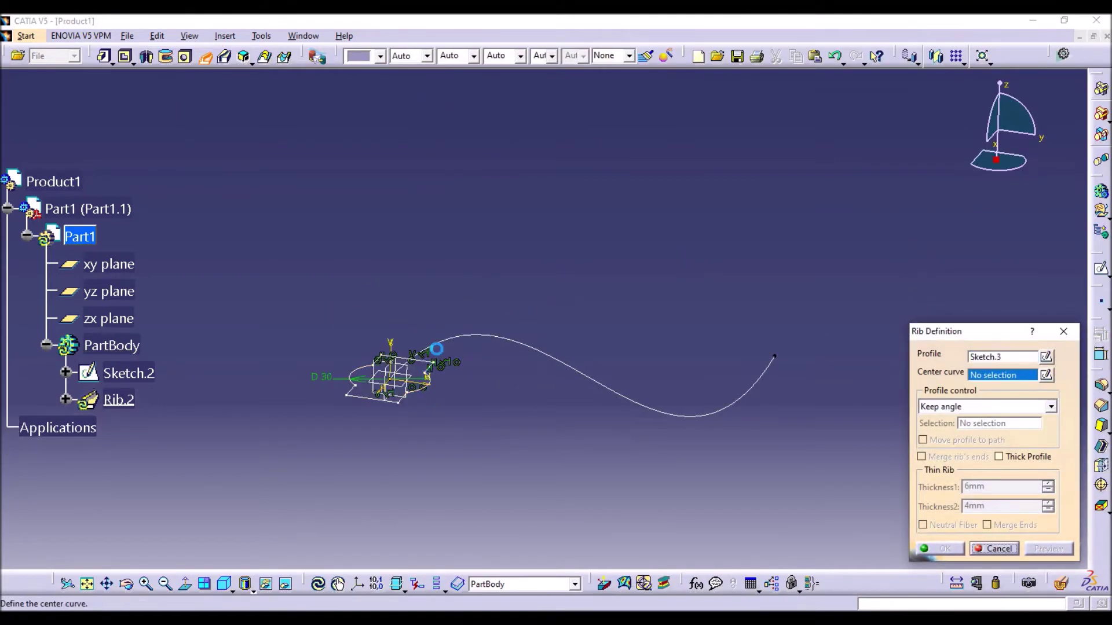
click(442, 343)
click(944, 549)
middle_drag(856, 405, 439, 388)
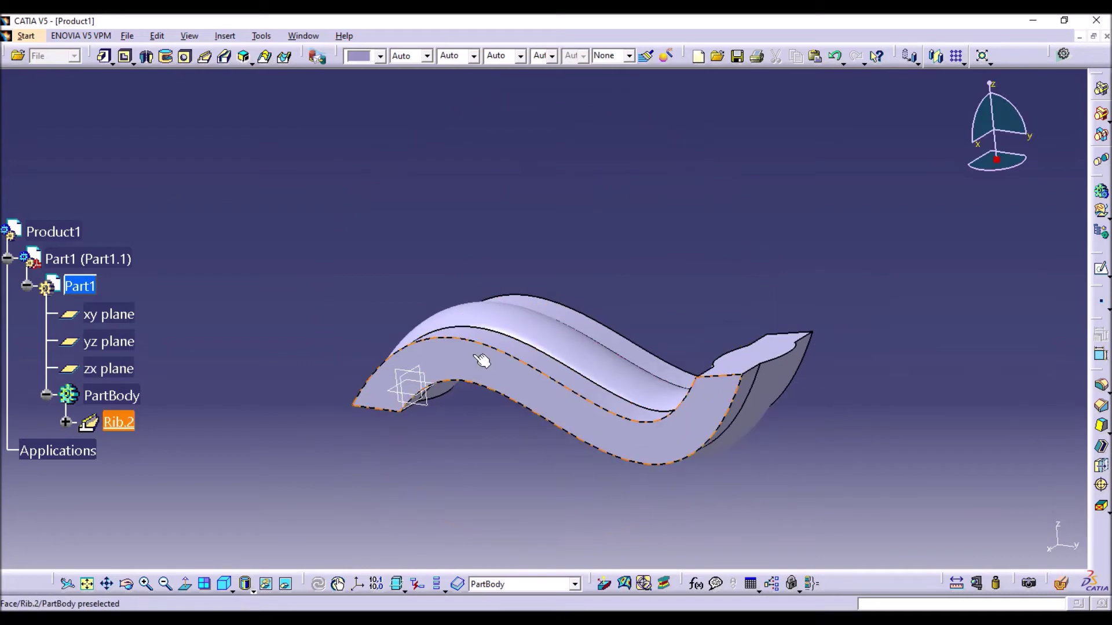
middle_drag(709, 299, 594, 212)
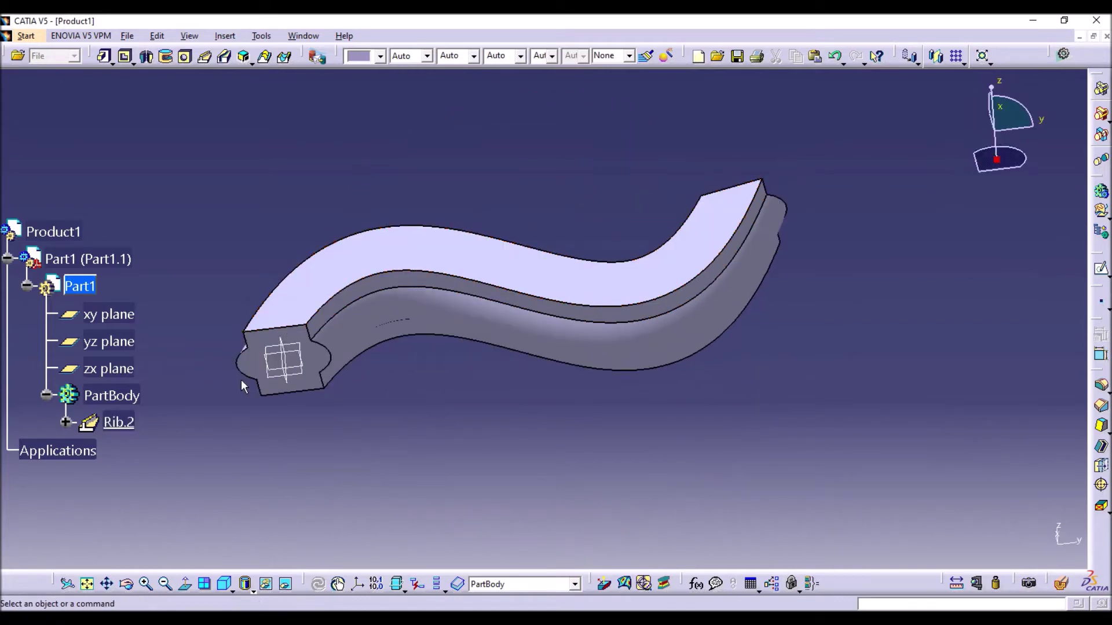
Edit the rib's profile sketch to add an inner circle centered on the origin, and return to the updated part
click(68, 423)
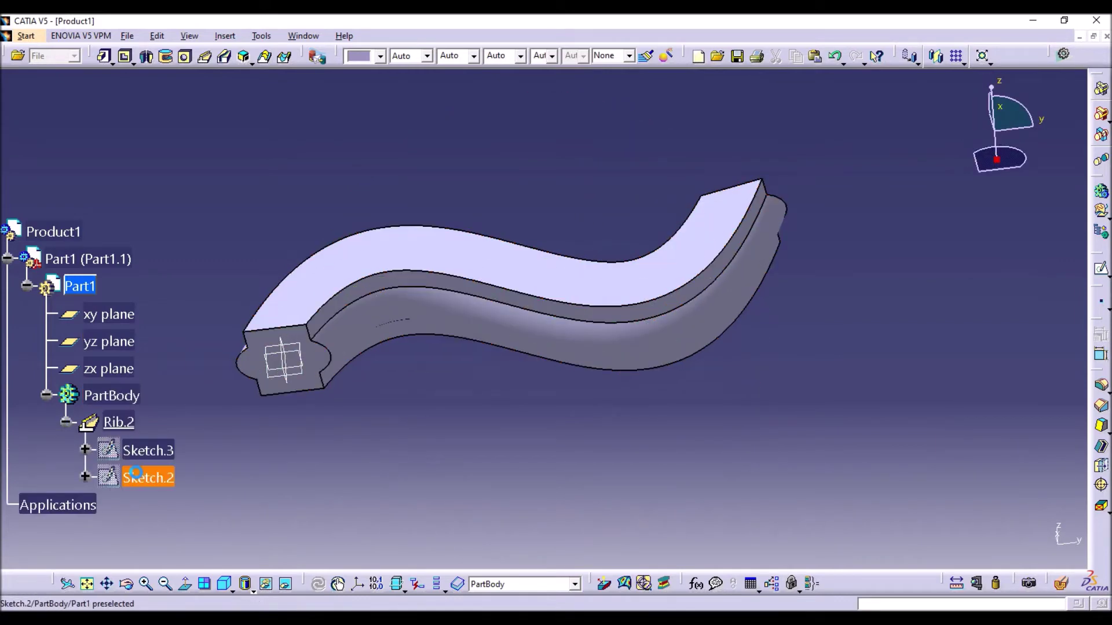
click(153, 450)
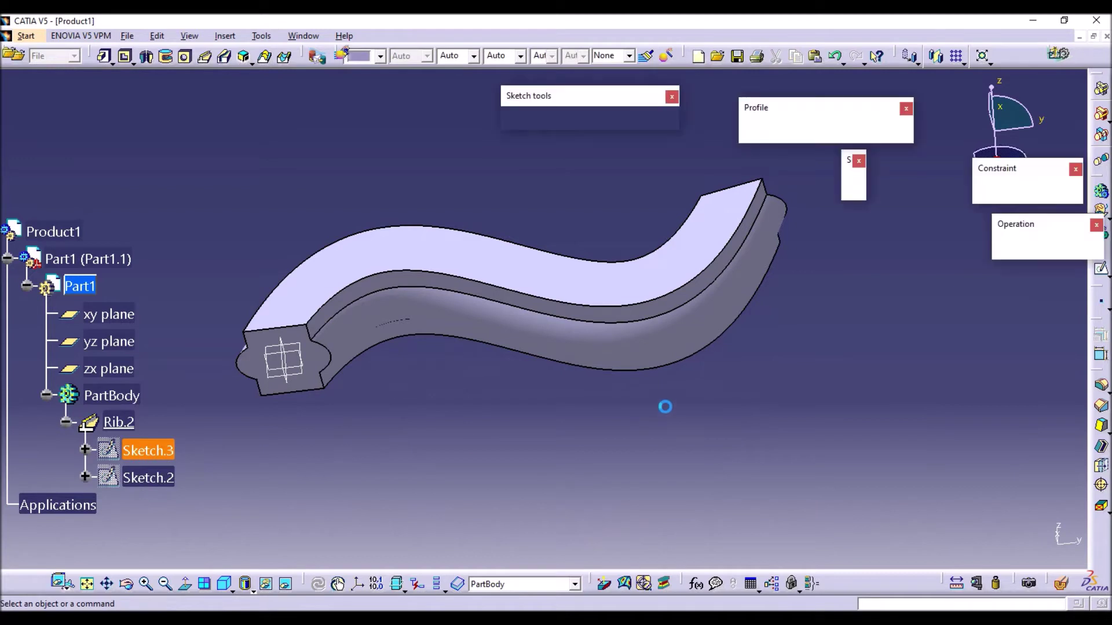
middle_drag(550, 382, 500, 95)
middle_drag(501, 378, 564, 457)
click(565, 458)
middle_drag(564, 458, 588, 318)
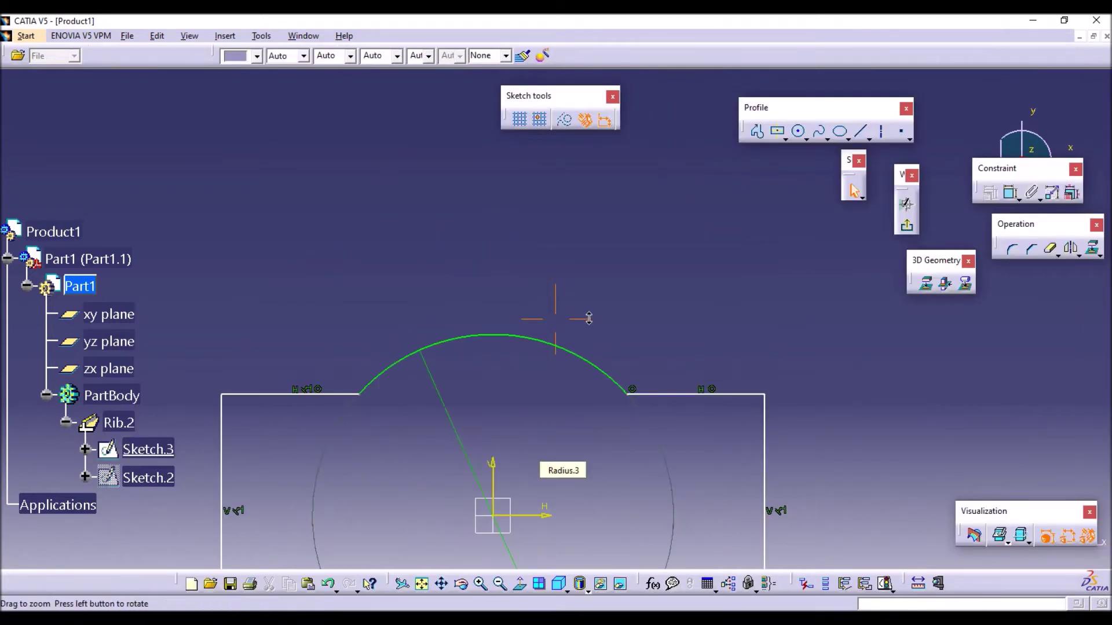
middle_drag(725, 231, 749, 61)
click(799, 138)
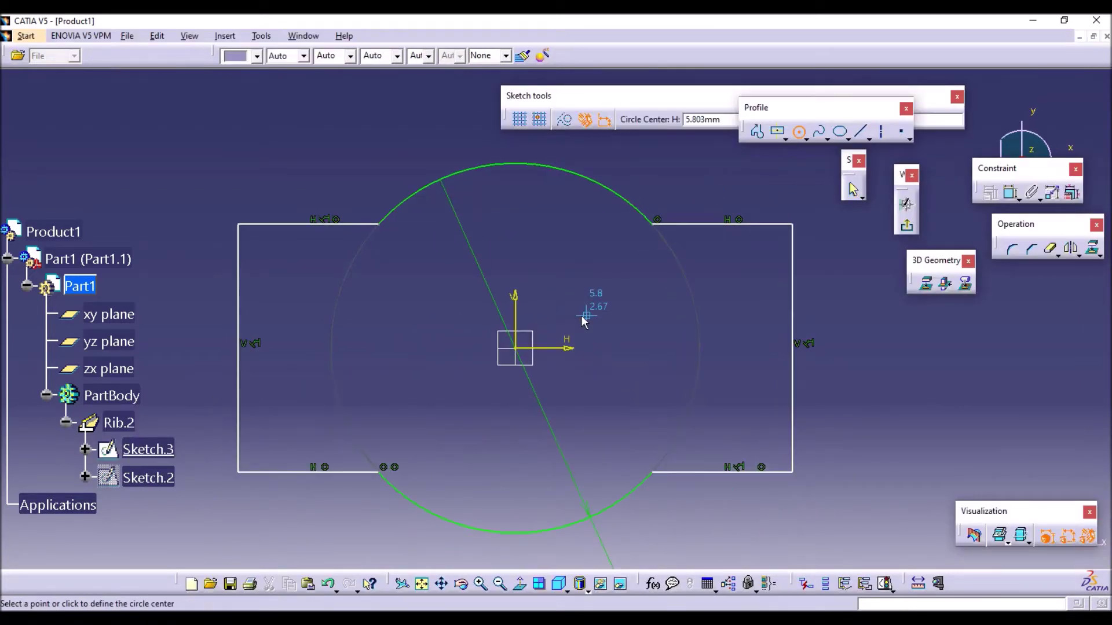
click(516, 348)
click(653, 298)
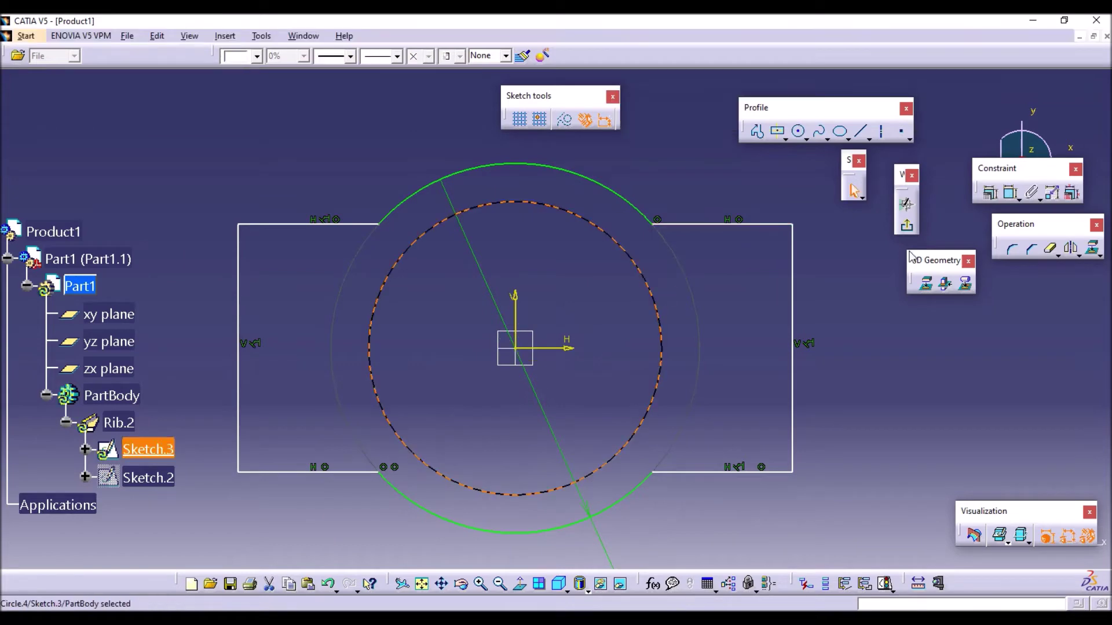
click(907, 225)
click(849, 309)
mouse_move(745, 261)
middle_down()
mouse_move(623, 432)
mouse_move(585, 167)
mouse_move(464, 224)
mouse_move(349, 166)
mouse_move(417, 405)
mouse_move(614, 390)
mouse_move(795, 328)
mouse_move(641, 377)
mouse_move(652, 218)
middle_up()
Delete the rib feature while keeping its profile and center curve sketches
click(119, 422)
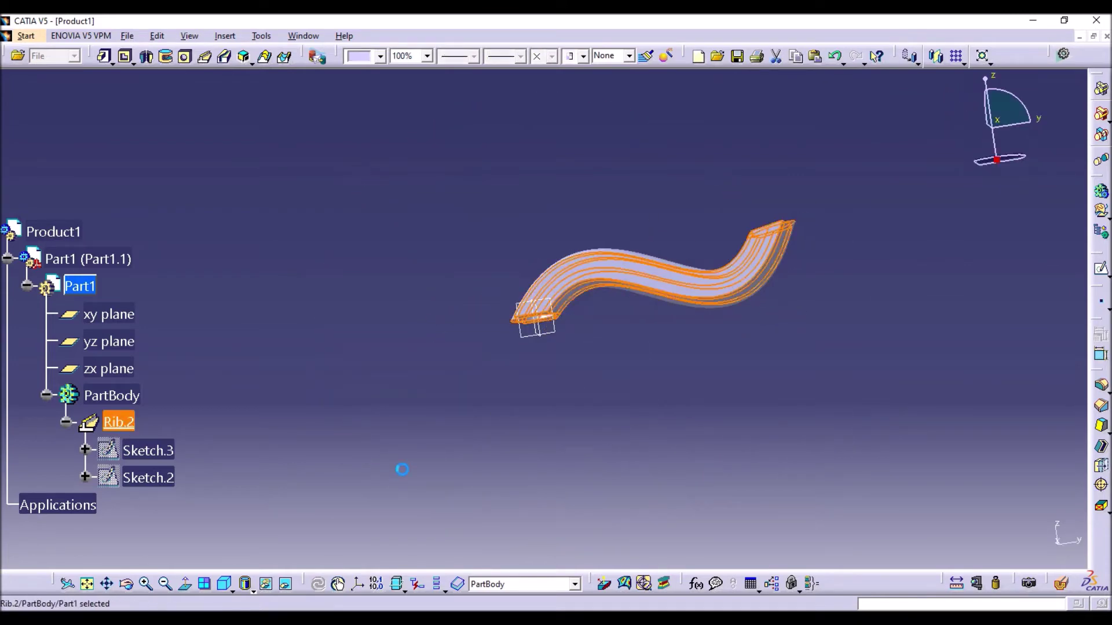
key(Delete)
key(Return)
middle_drag(678, 385, 604, 307)
Replace the spline in Sketch.2 with a longer four-point spline starting above the origin, and exit the sketch
double_click(600, 292)
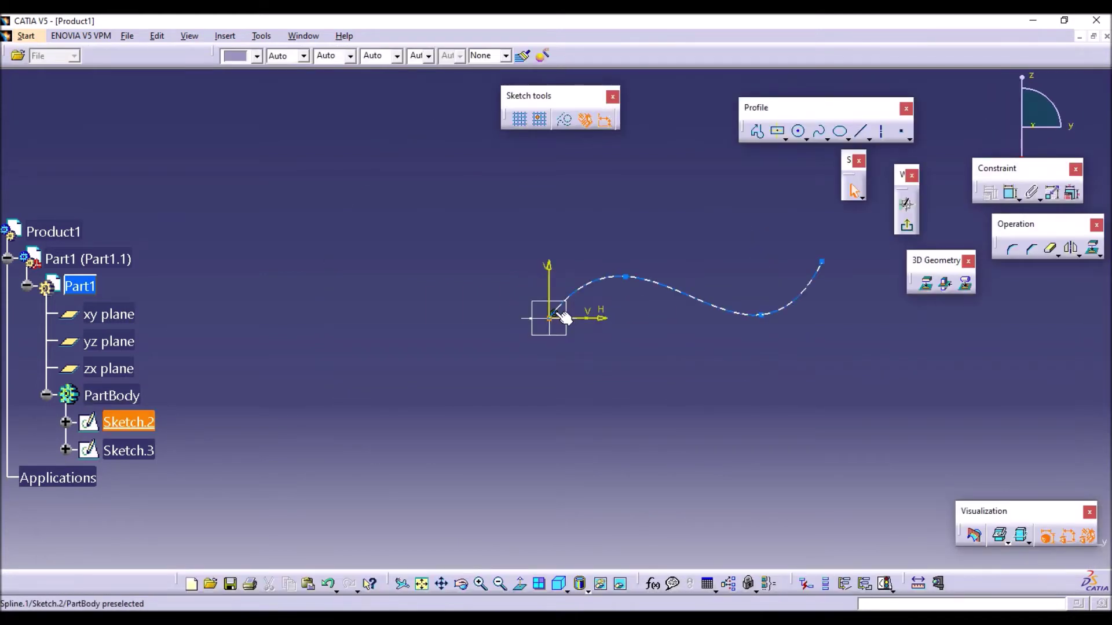
click(565, 313)
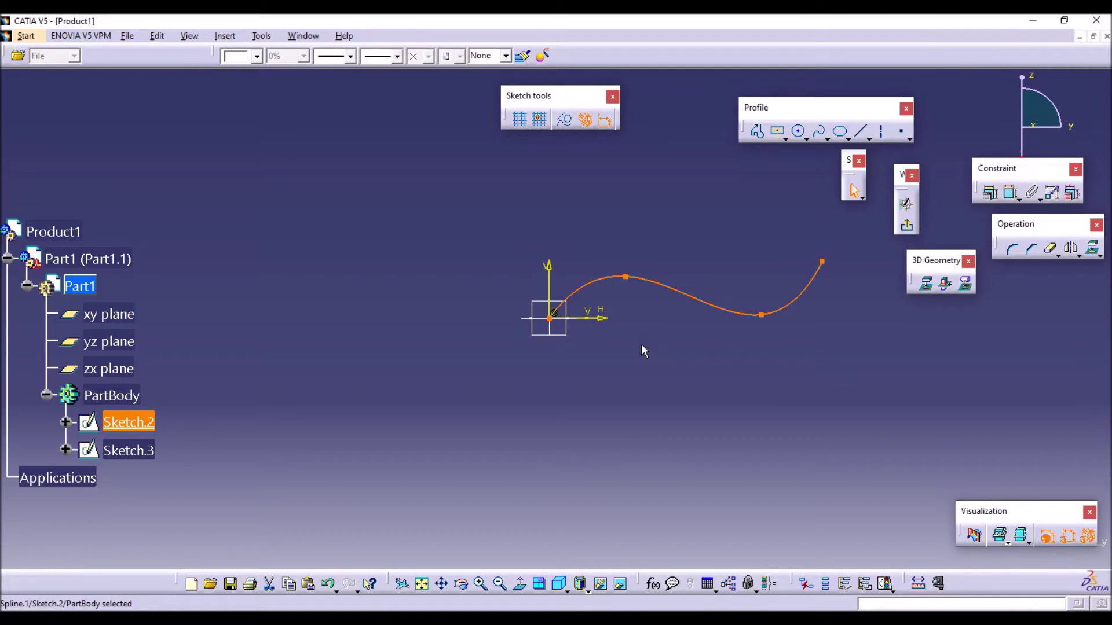
key(Delete)
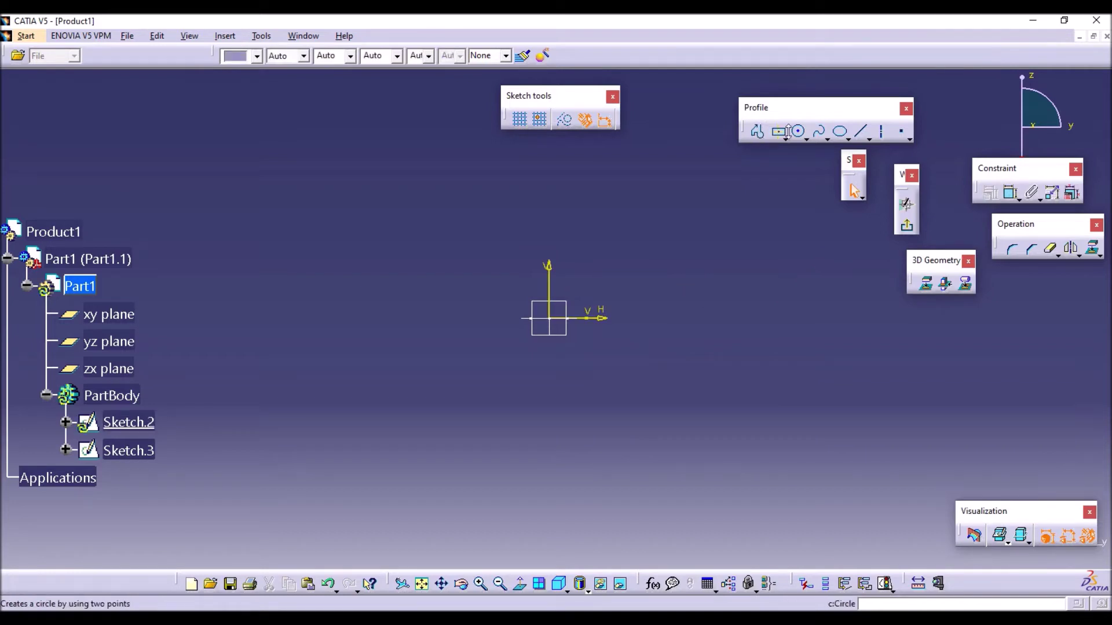
click(819, 132)
click(394, 269)
click(643, 262)
middle_drag(671, 237, 638, 351)
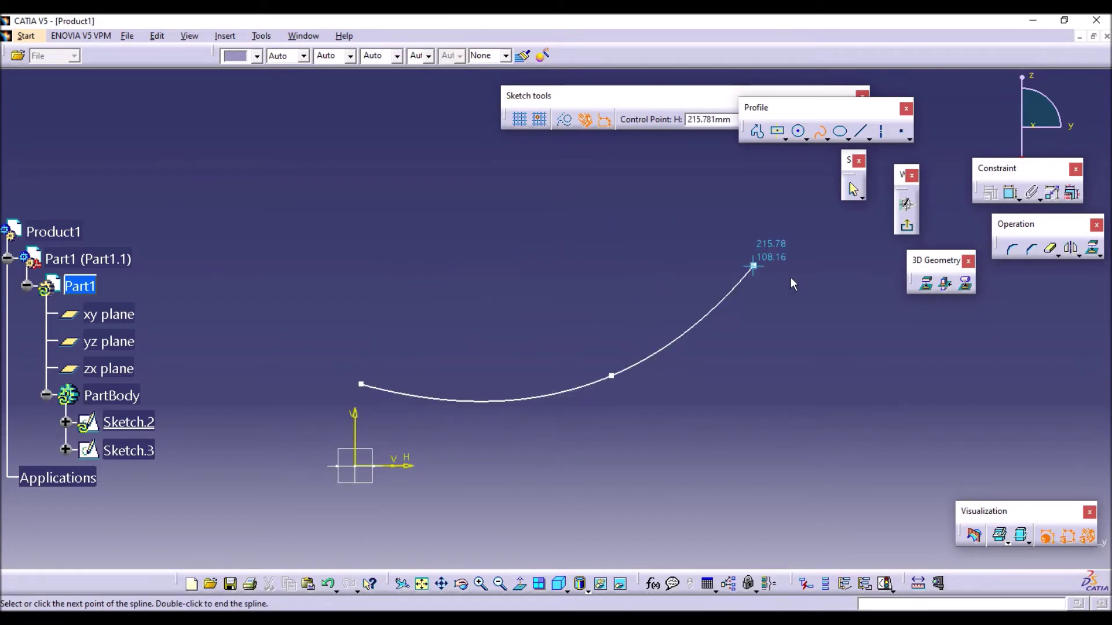
click(663, 252)
click(844, 291)
click(907, 227)
Try to create a rib with Sketch.3 as profile and the redrawn spline Sketch.2 as center curve
mouse_move(789, 392)
middle_down()
mouse_move(687, 324)
mouse_move(543, 318)
middle_up()
click(205, 56)
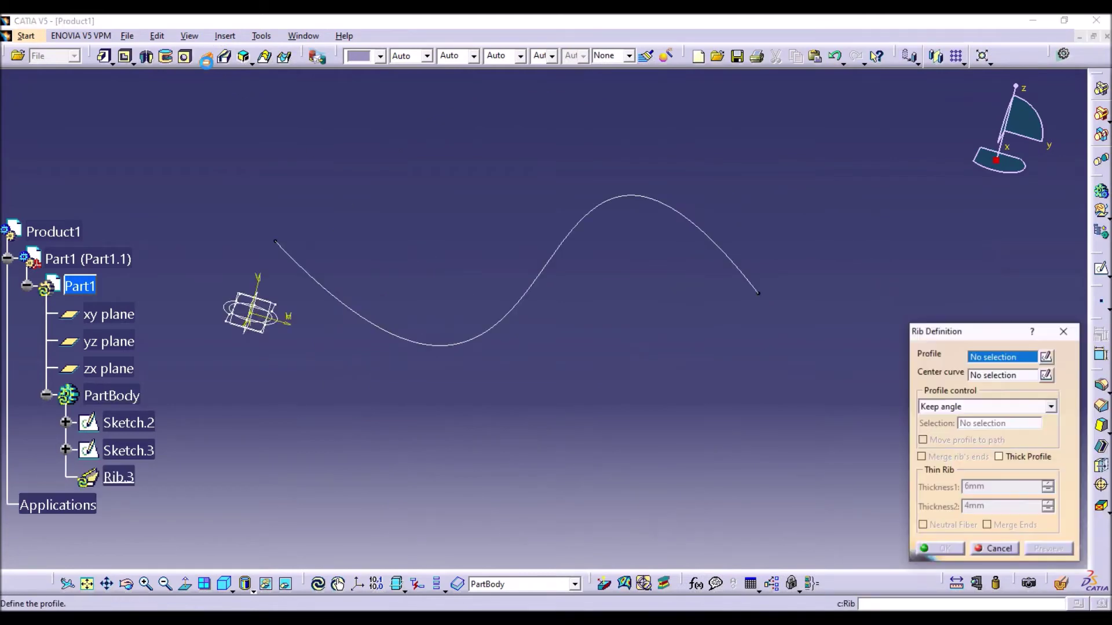
click(234, 314)
mouse_move(349, 315)
middle_down()
mouse_move(323, 431)
mouse_move(387, 402)
mouse_move(394, 381)
middle_up()
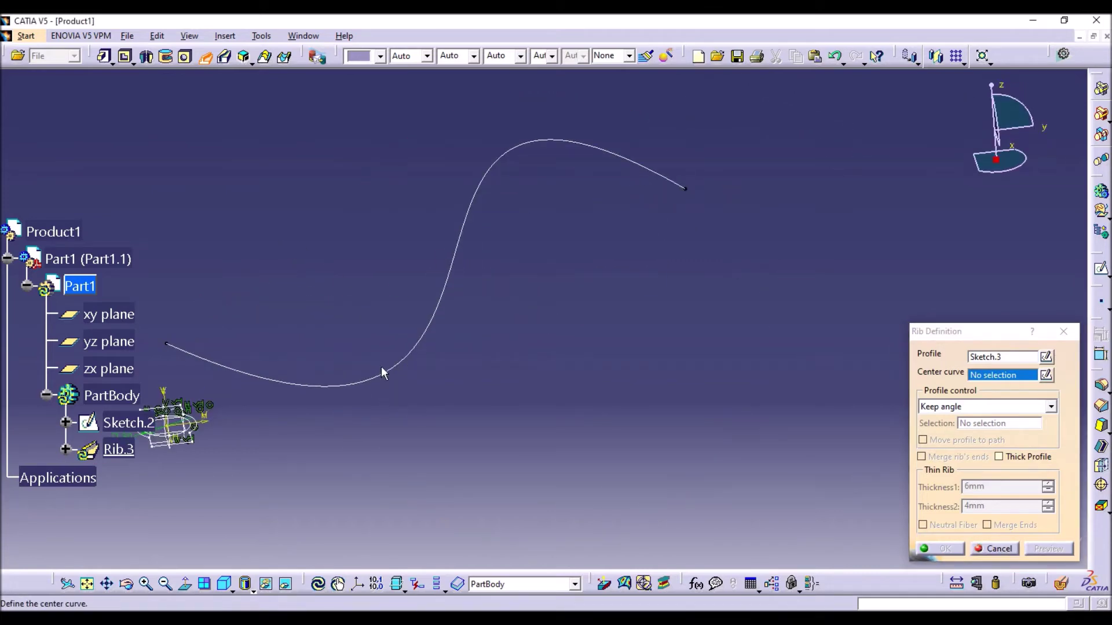
click(392, 374)
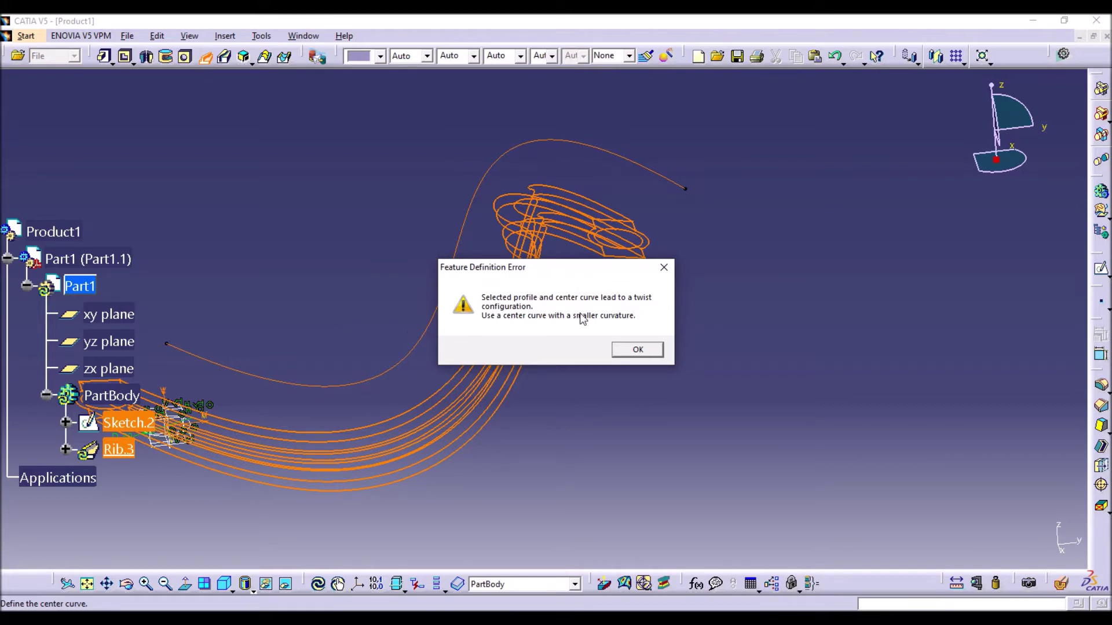
click(638, 349)
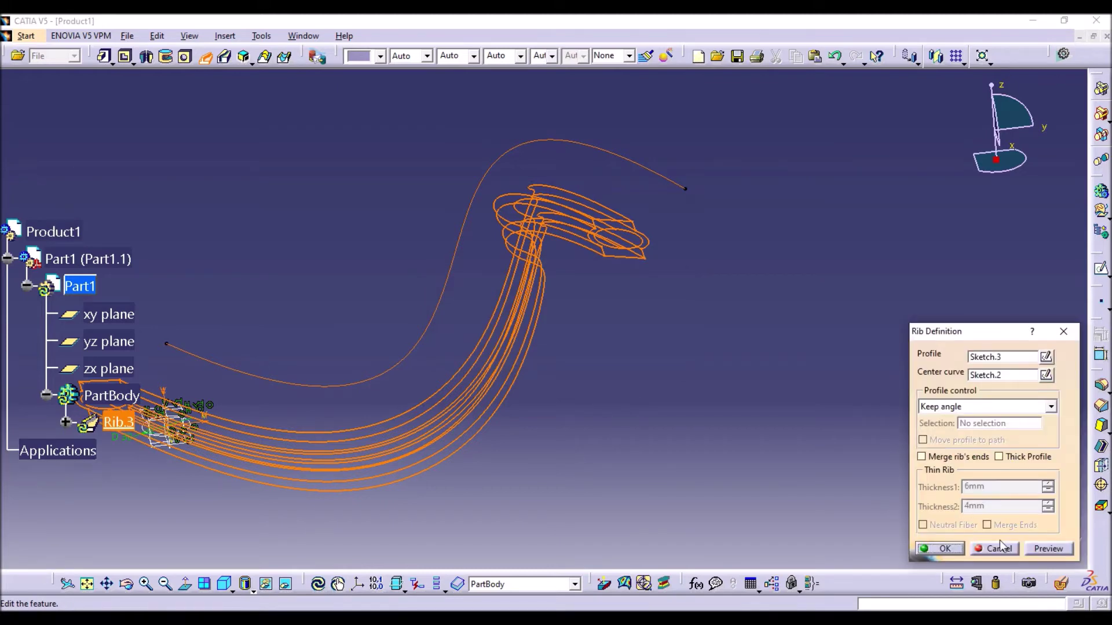
click(996, 548)
Delete the center curve sketch Sketch.2 from the part body
click(419, 360)
key(Delete)
middle_drag(316, 333, 628, 205)
mouse_move(537, 312)
middle_down()
mouse_move(580, 314)
mouse_move(581, 288)
mouse_move(586, 307)
middle_up()
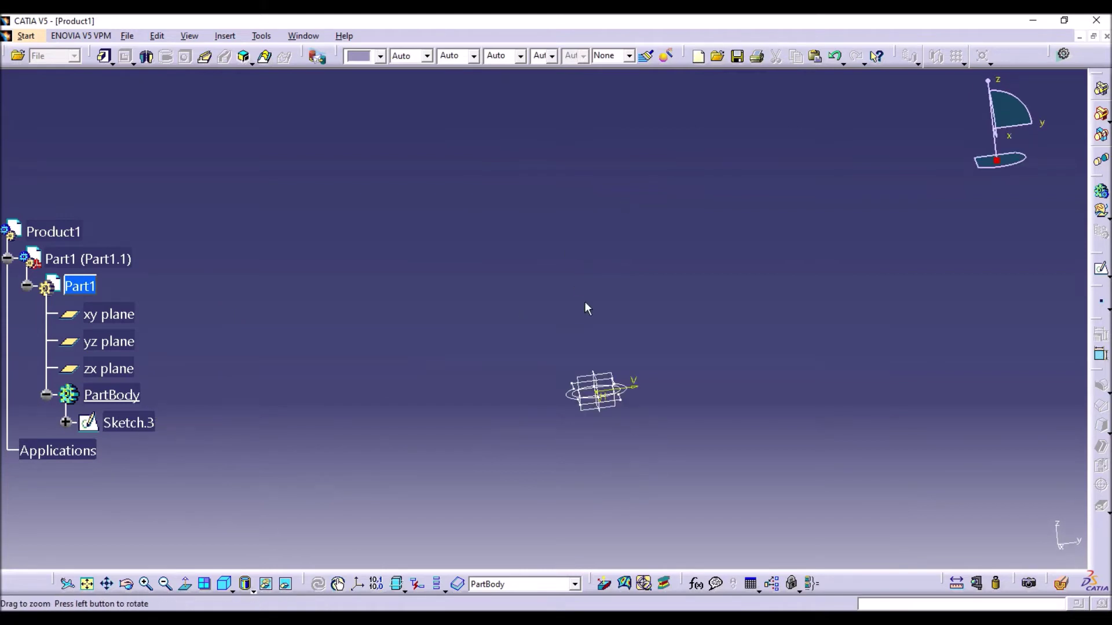
Sketch a gentler four-point spline on the yz plane, starting on the vertical axis above the origin, and exit the sketch
click(617, 377)
click(1094, 273)
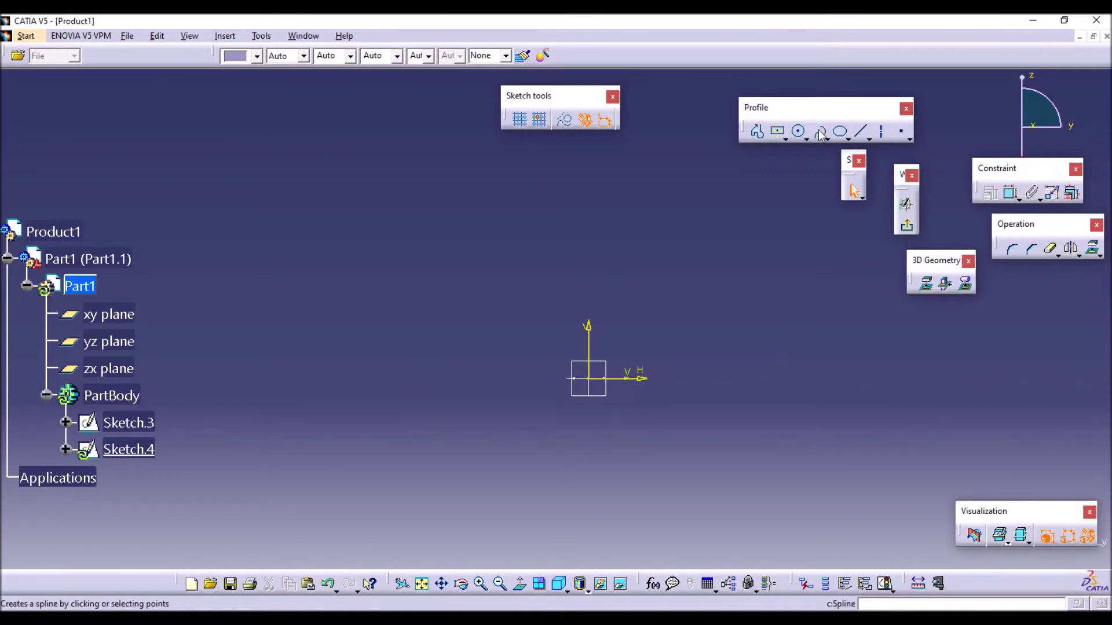
click(821, 134)
click(588, 319)
click(672, 231)
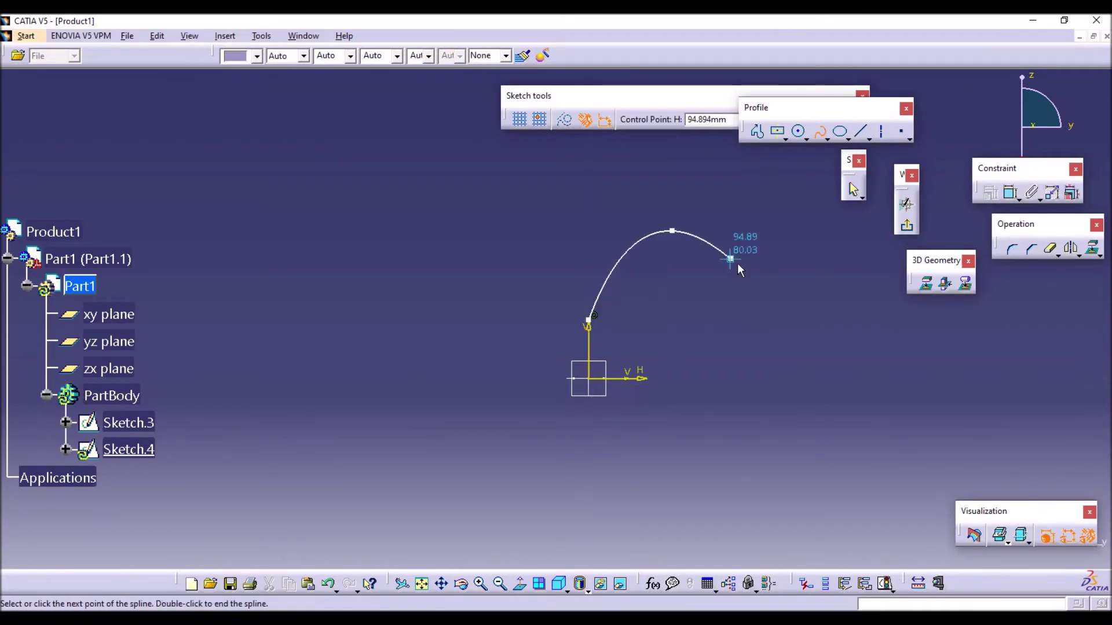
middle_drag(738, 269, 439, 350)
click(520, 321)
click(605, 274)
double_click(881, 227)
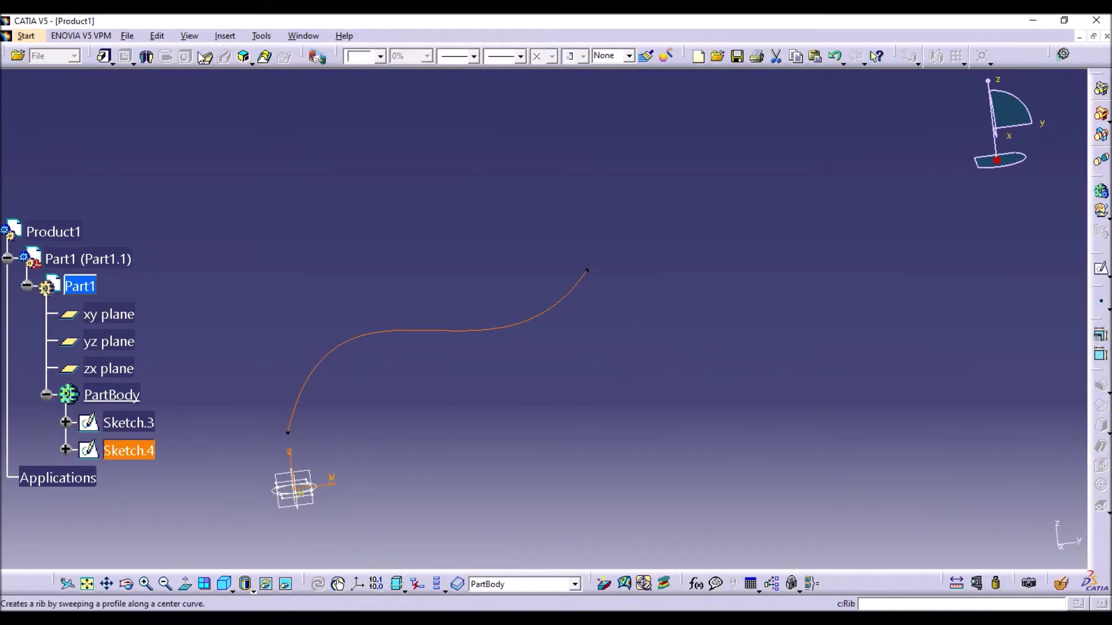
Create a rib sweeping the hollow profile Sketch.3 along the spline Sketch.4, declining to use the open sketch as profile
click(204, 57)
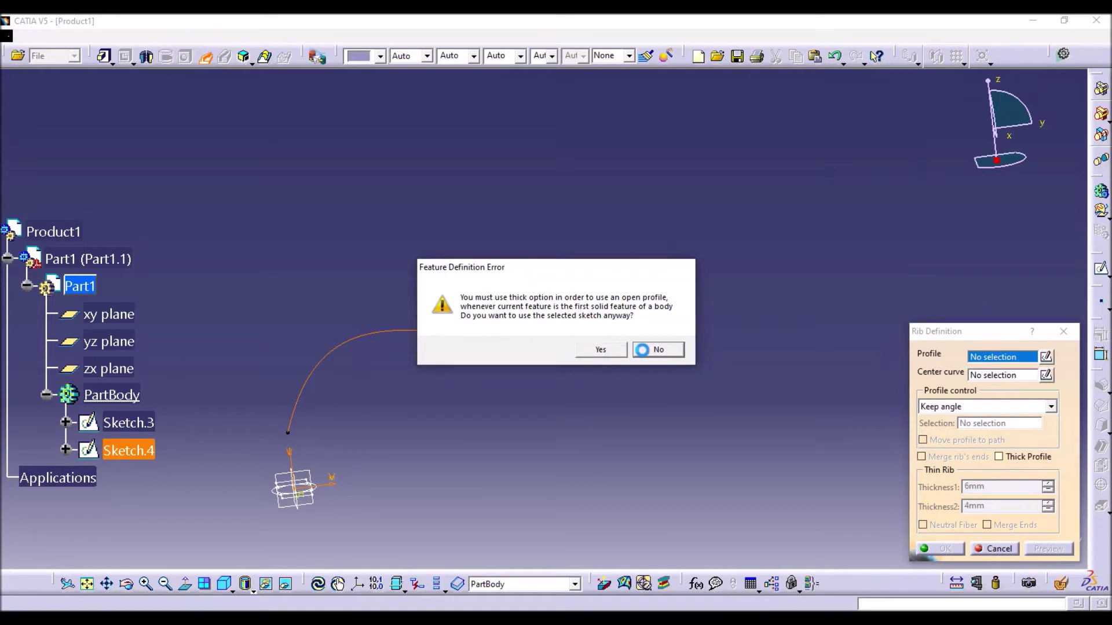
click(659, 350)
click(311, 500)
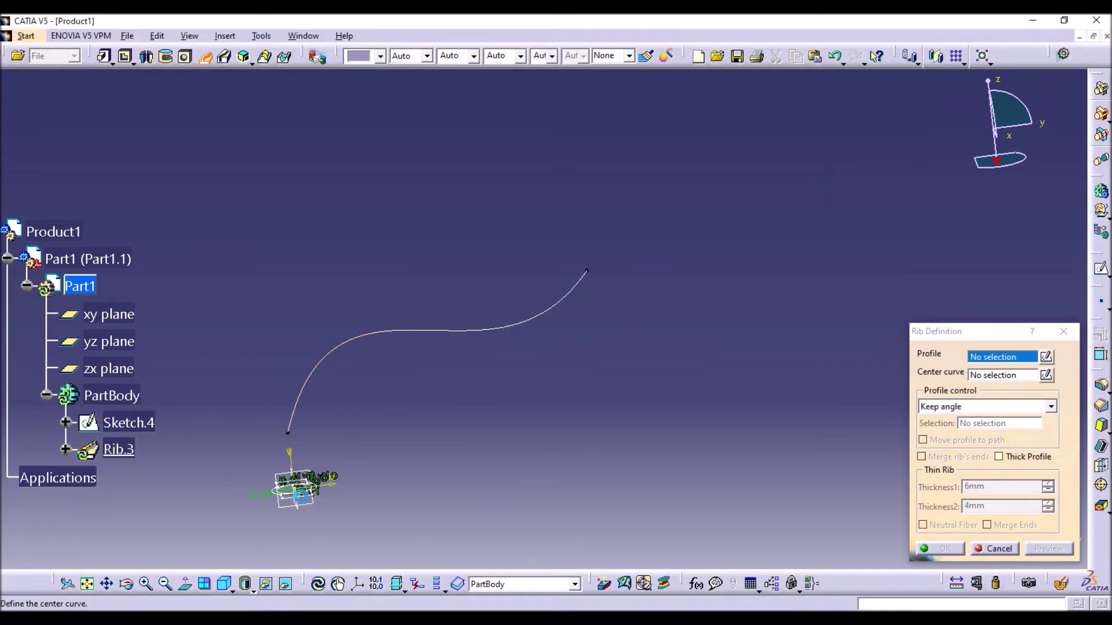
click(315, 385)
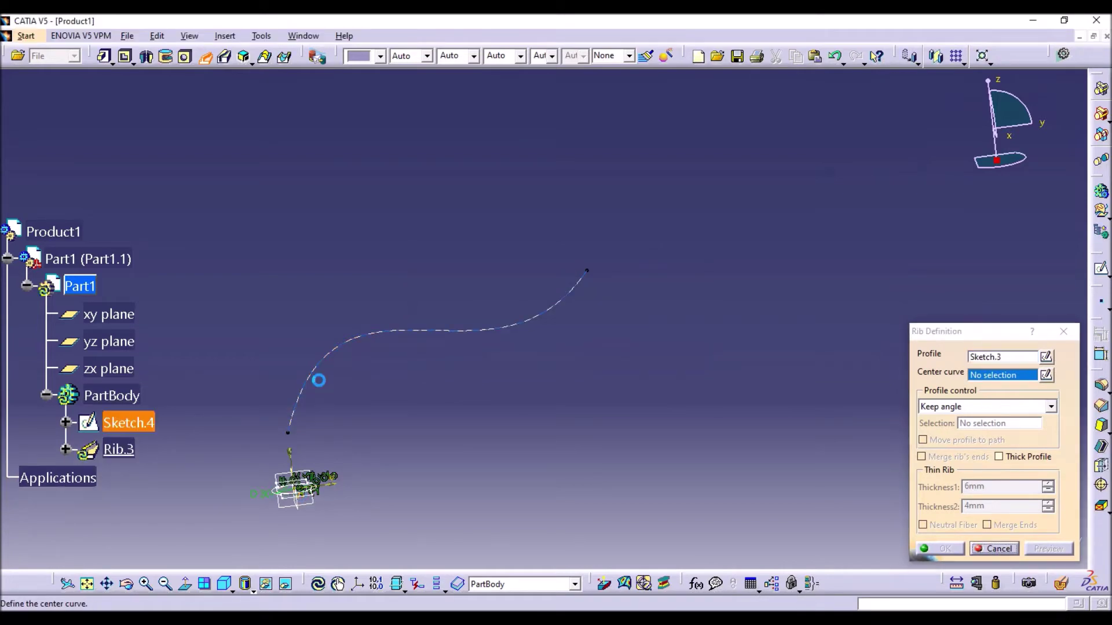
click(939, 549)
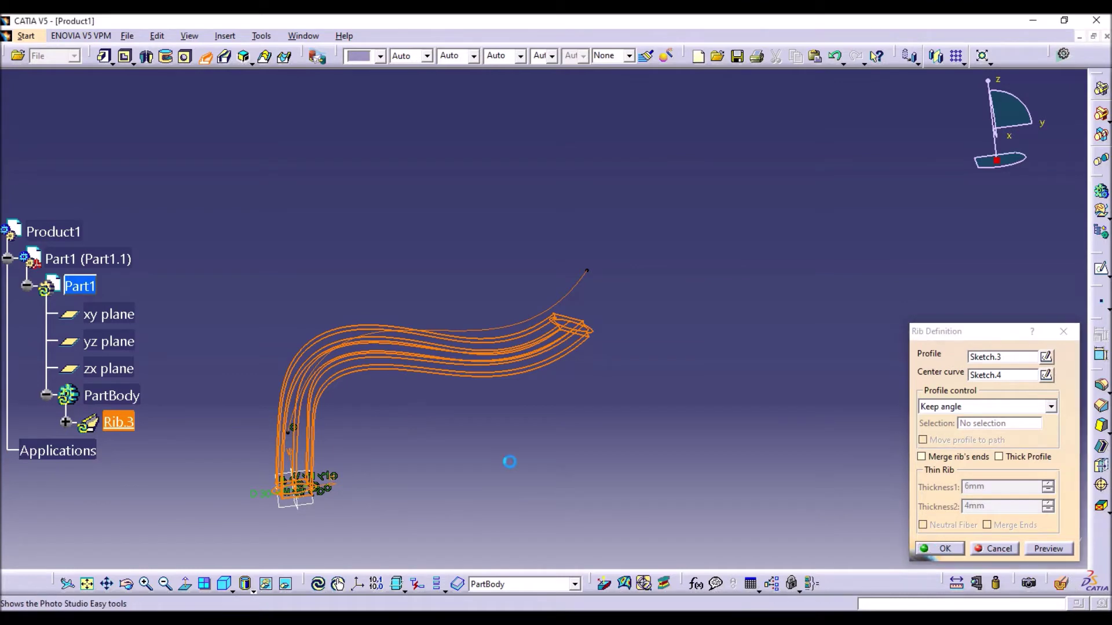
middle_drag(461, 459, 471, 377)
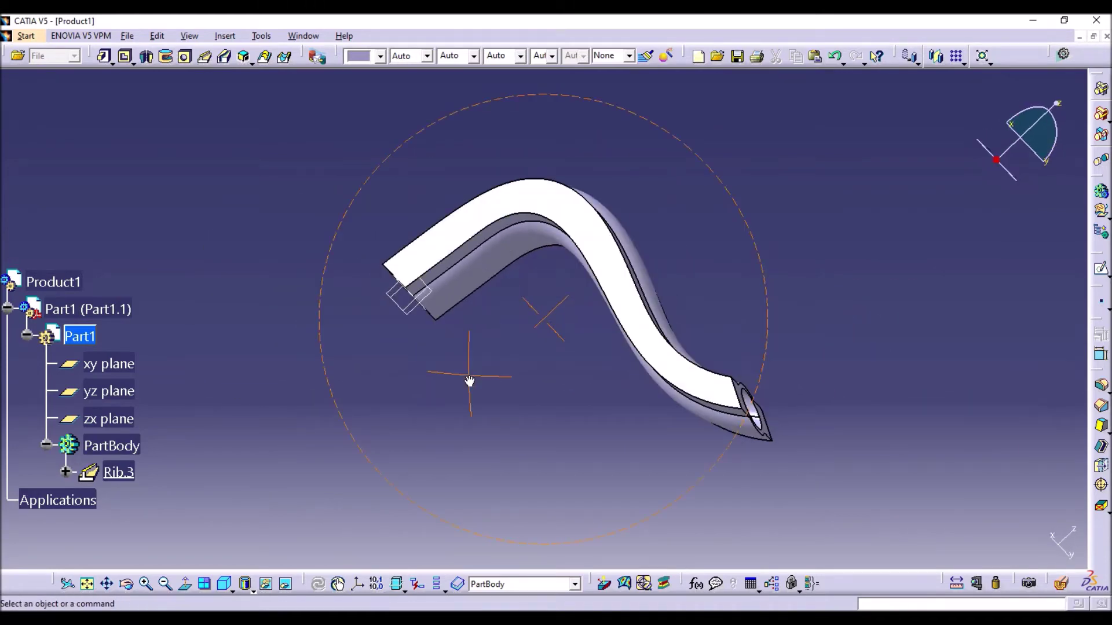
Delete Rib.3 together with the profile Sketch.3 and the center curve Sketch.4 from the part body
middle_drag(635, 434, 603, 338)
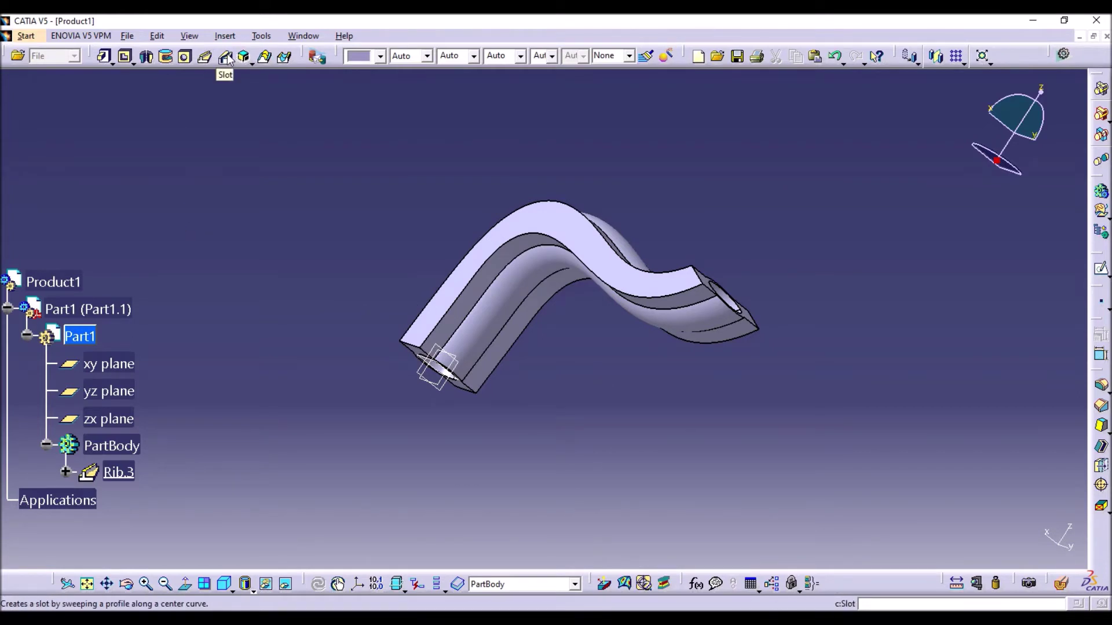
click(120, 472)
key(Delete)
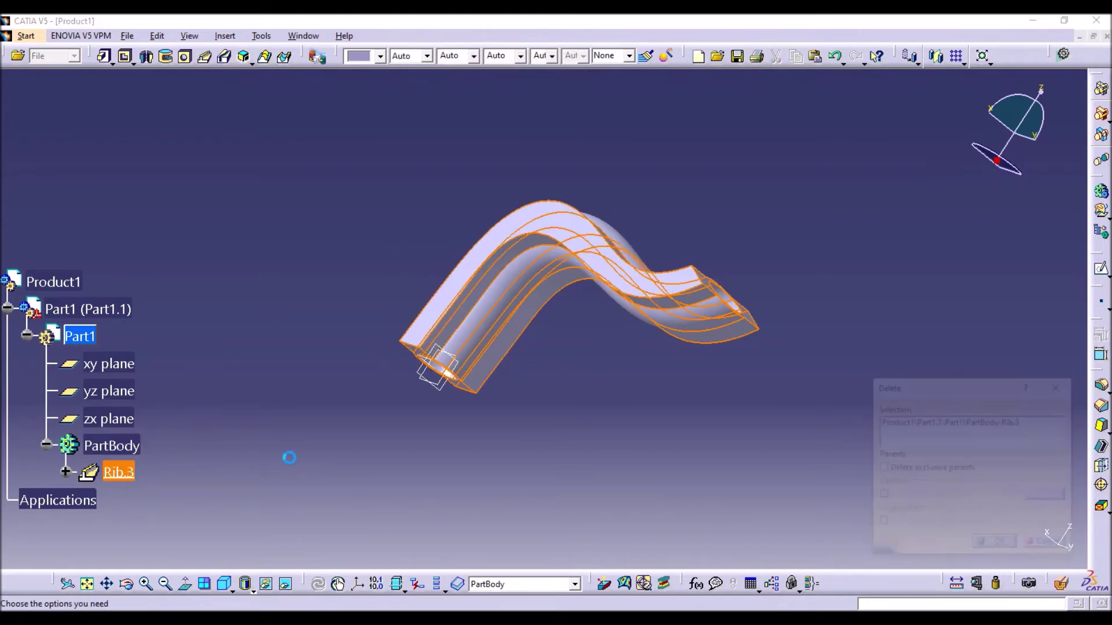
key(Return)
mouse_move(307, 451)
middle_down()
mouse_move(598, 305)
mouse_move(566, 338)
middle_up()
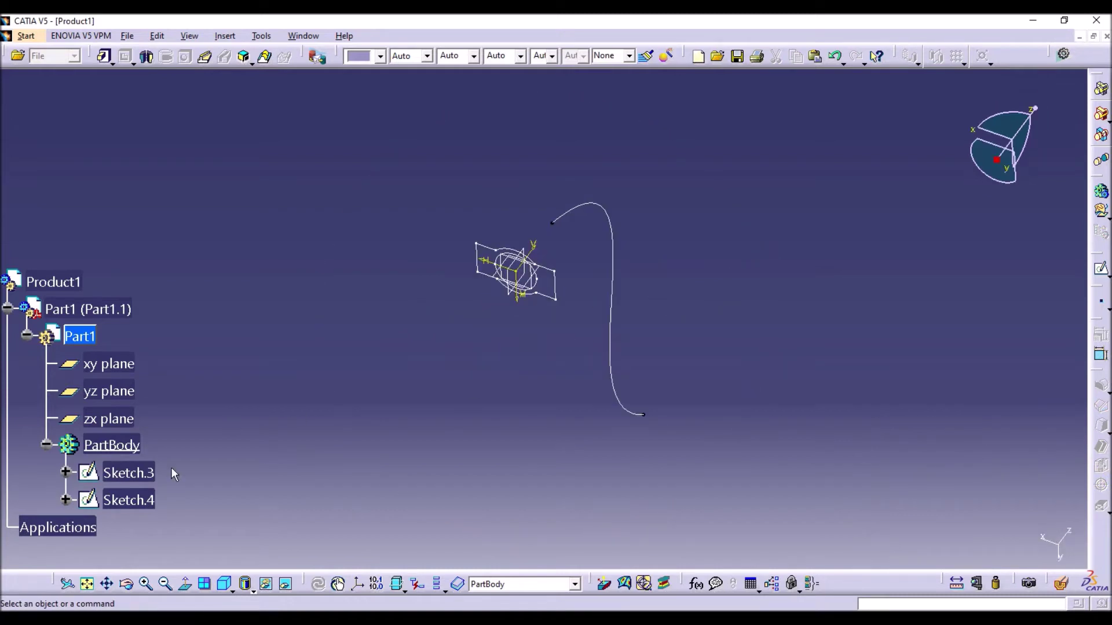
click(129, 473)
key(Delete)
click(134, 473)
key(Delete)
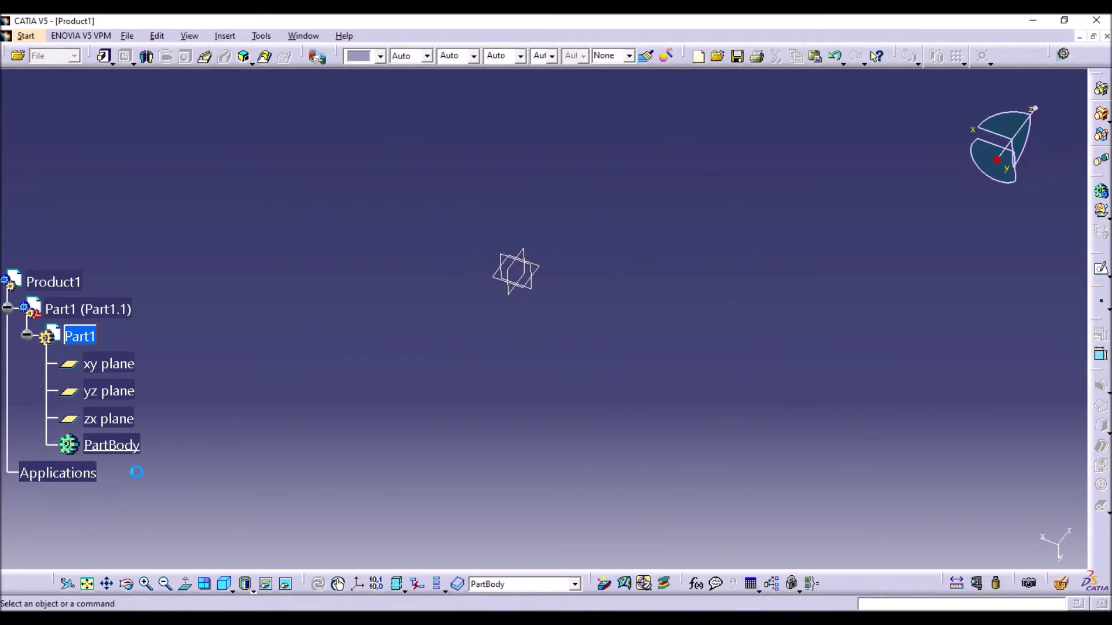
Sketch a centered rectangle about 198 by 151 mm at the origin of the zx plane and exit the sketch
click(544, 282)
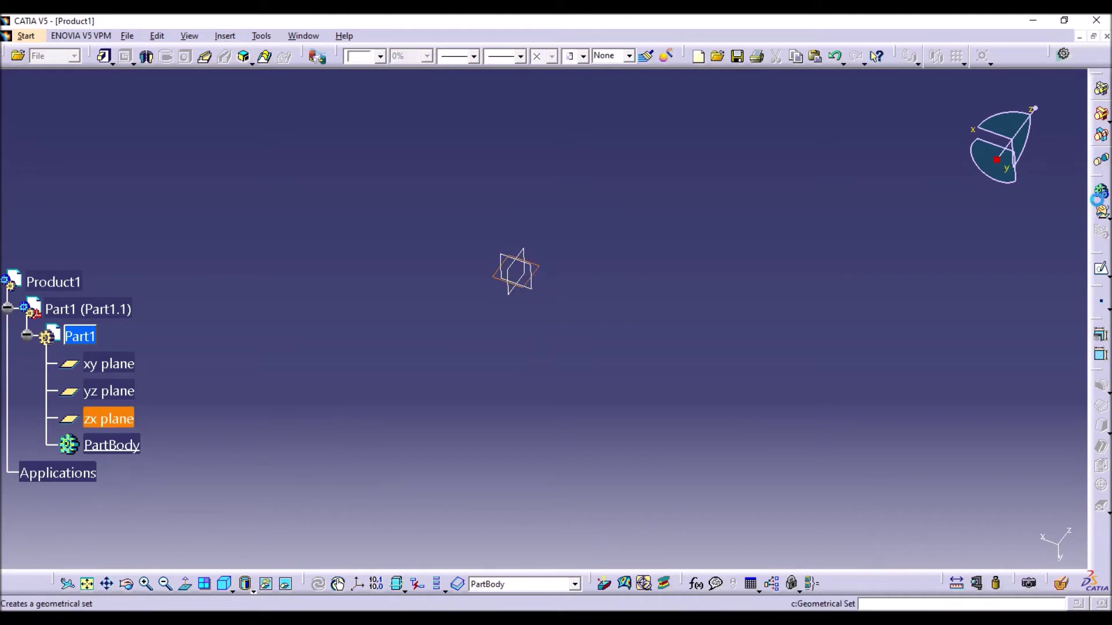
click(1101, 272)
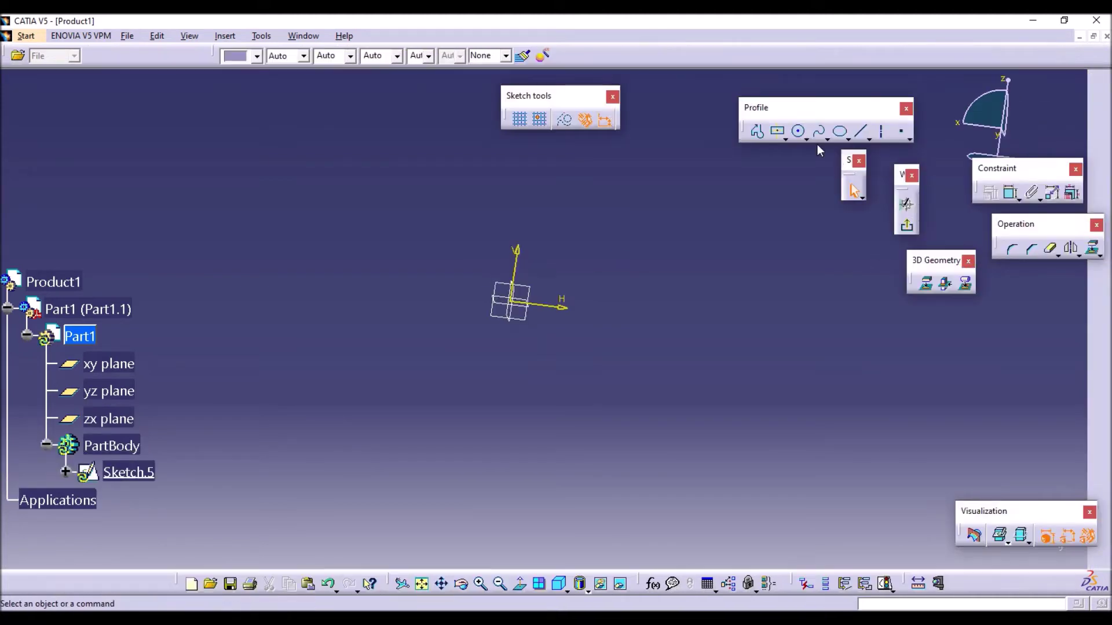
click(798, 131)
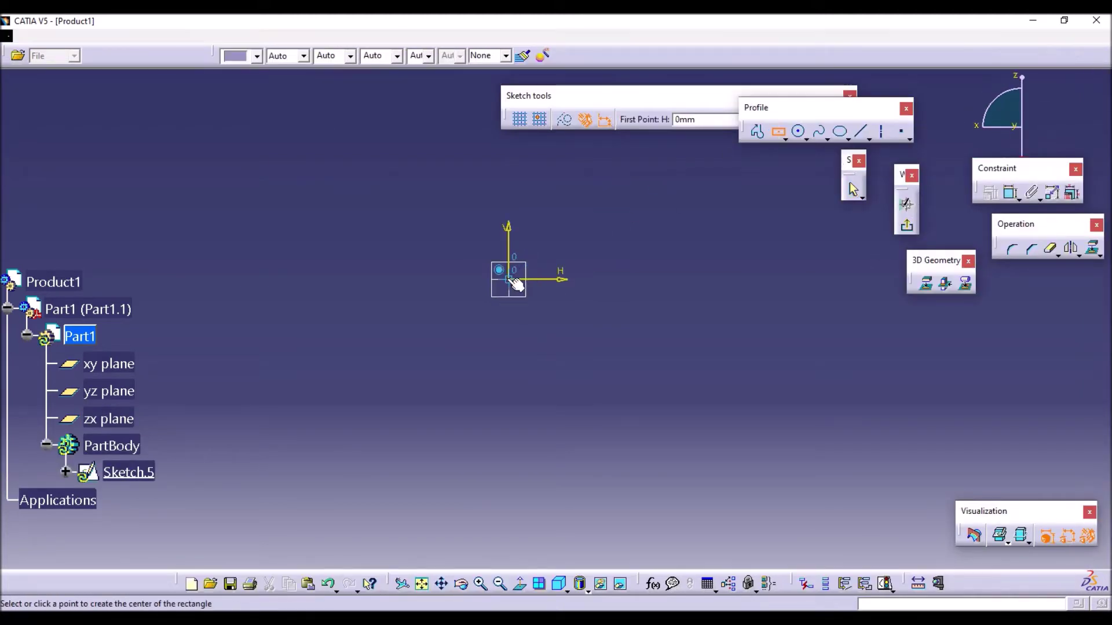
click(509, 279)
click(671, 155)
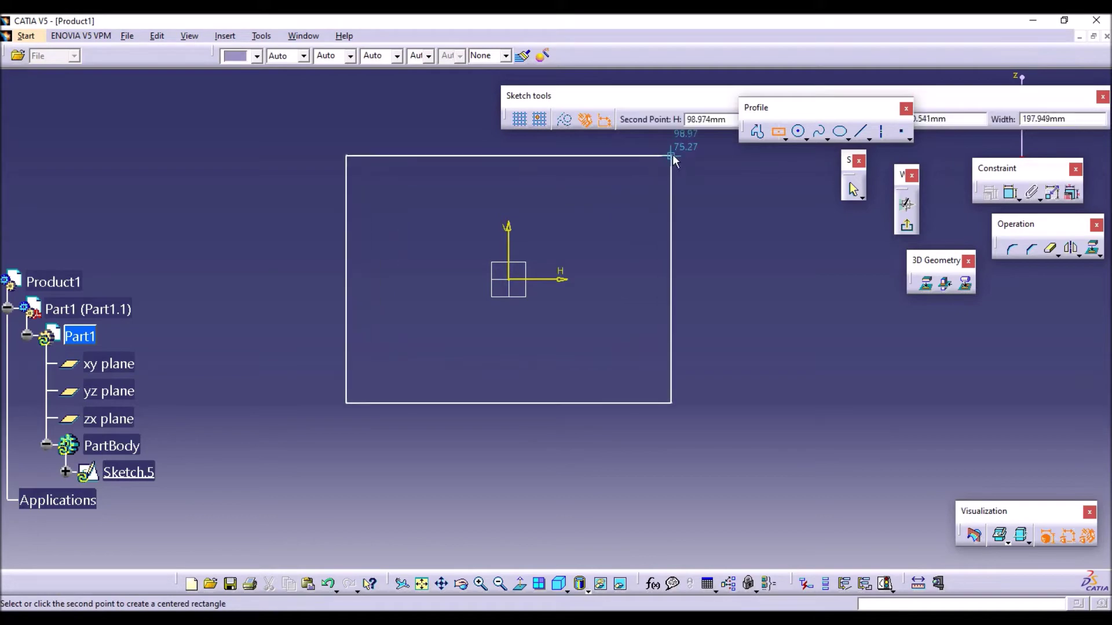
click(907, 225)
Pad the rectangle into a thick block with mirrored extent, raising the length well above 20 mm
mouse_move(678, 278)
middle_down()
mouse_move(646, 382)
mouse_move(633, 366)
mouse_move(620, 374)
middle_up()
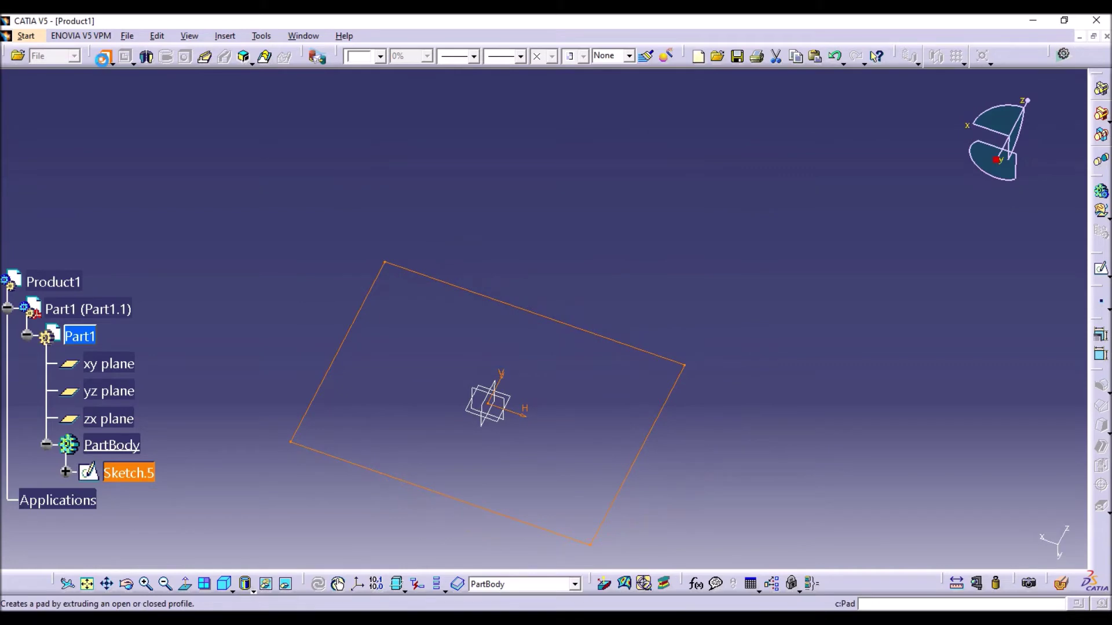
click(104, 56)
click(981, 329)
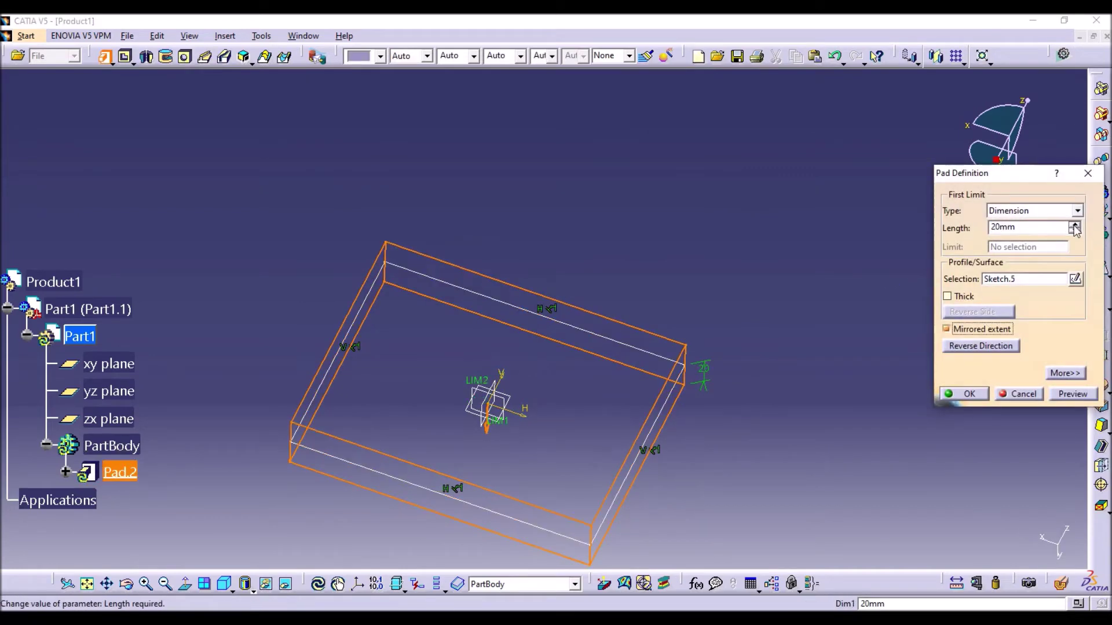
drag(1075, 225, 1075, 228)
click(964, 393)
middle_drag(641, 429, 540, 129)
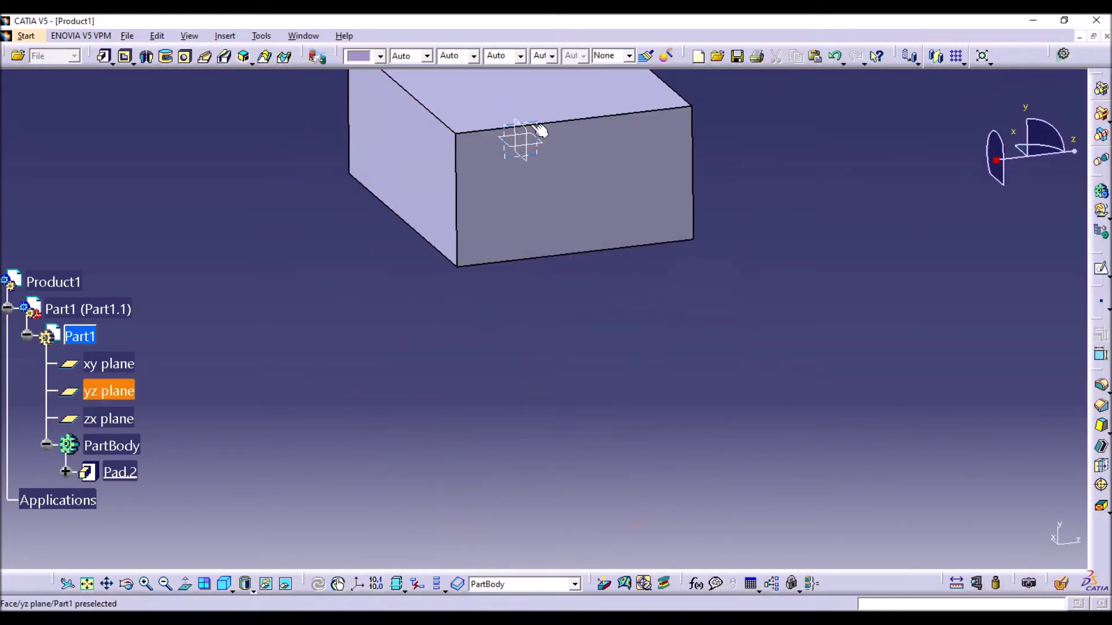
middle_click(540, 128)
middle_drag(586, 360, 573, 290)
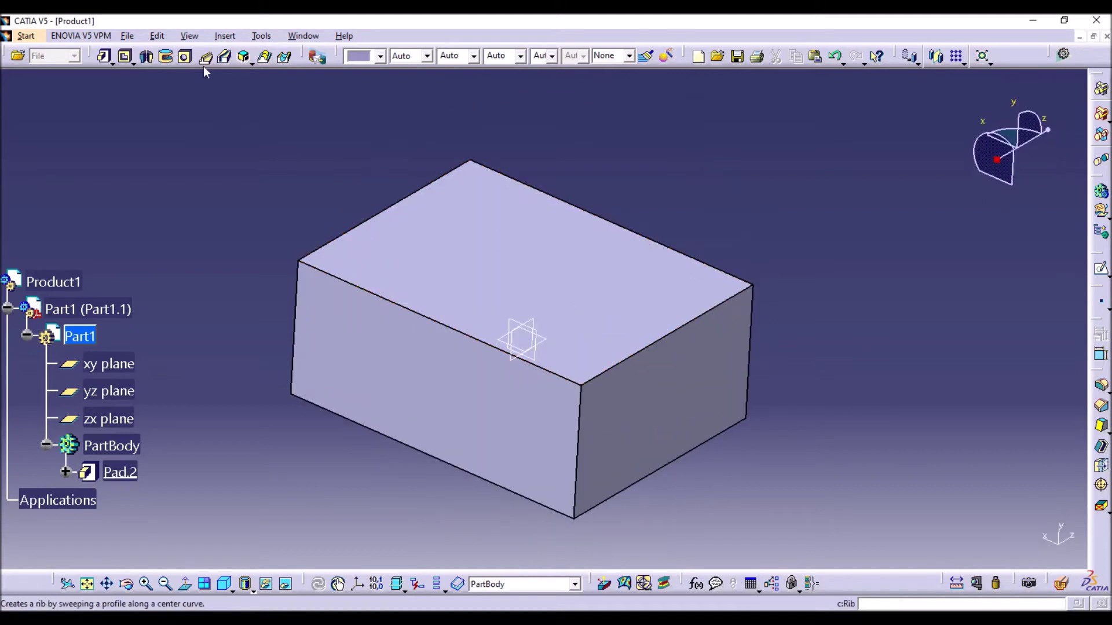
Start a sketch on the block's large rectangular face and project the face outline as construction geometry
click(501, 233)
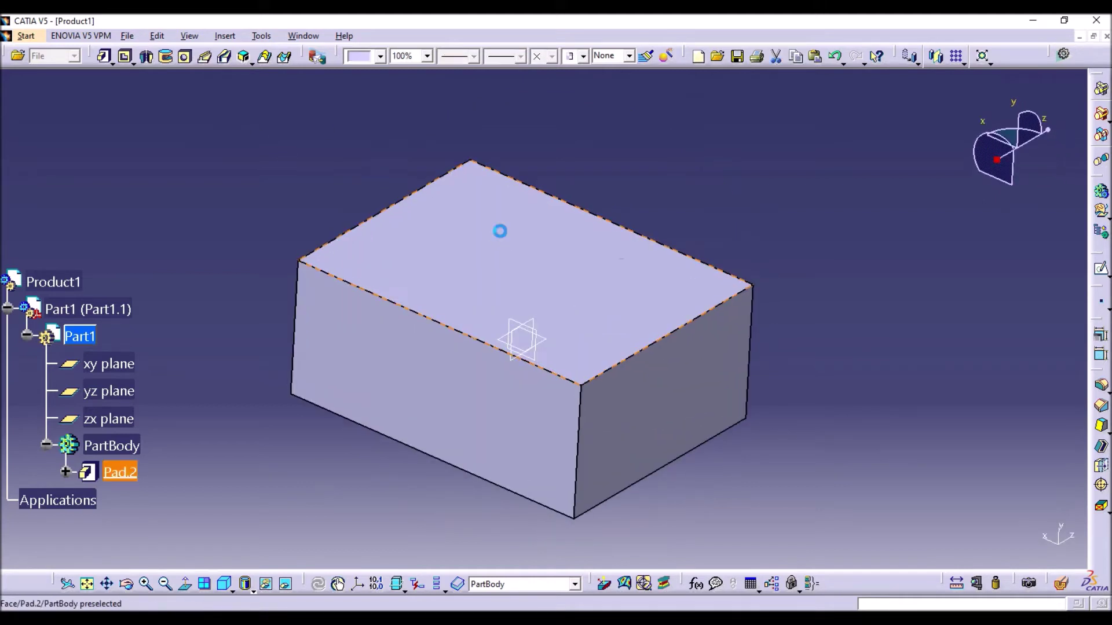
click(1100, 268)
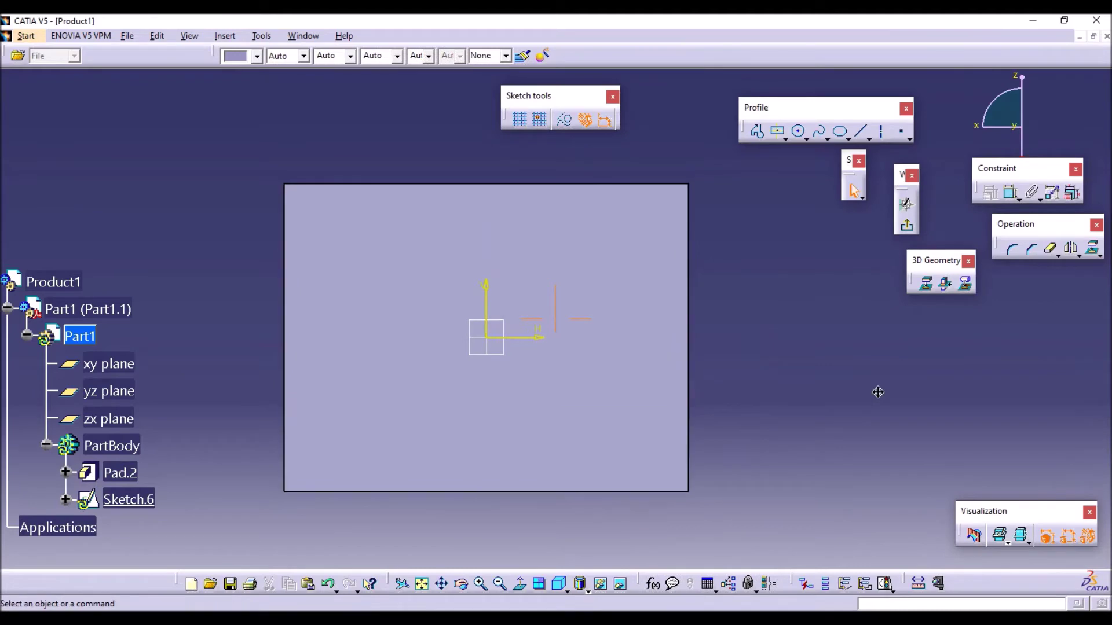
click(928, 282)
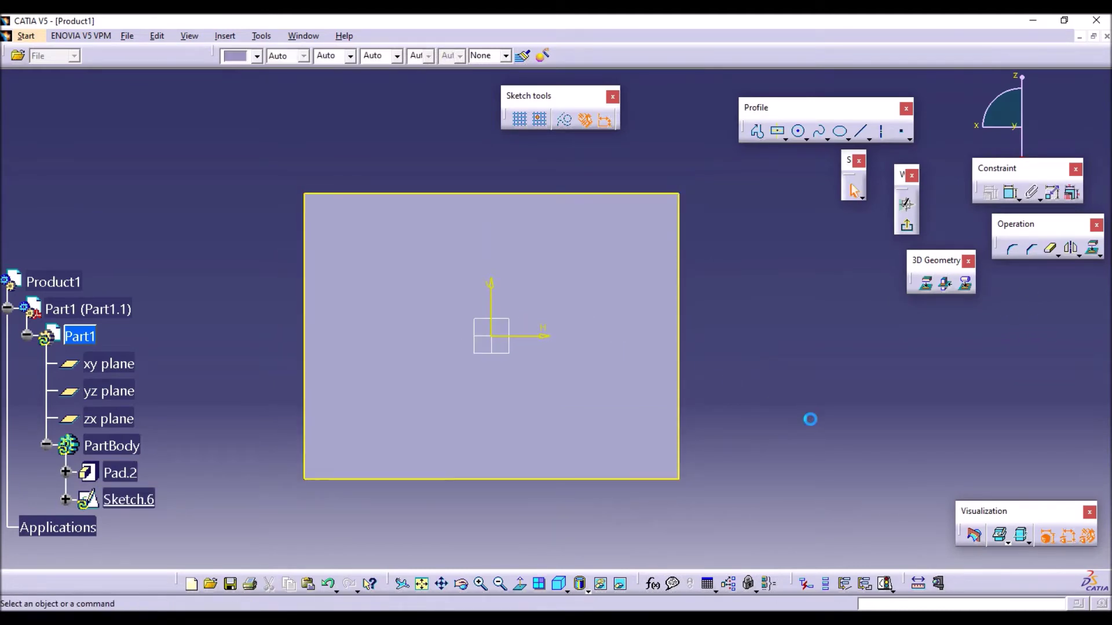
click(493, 199)
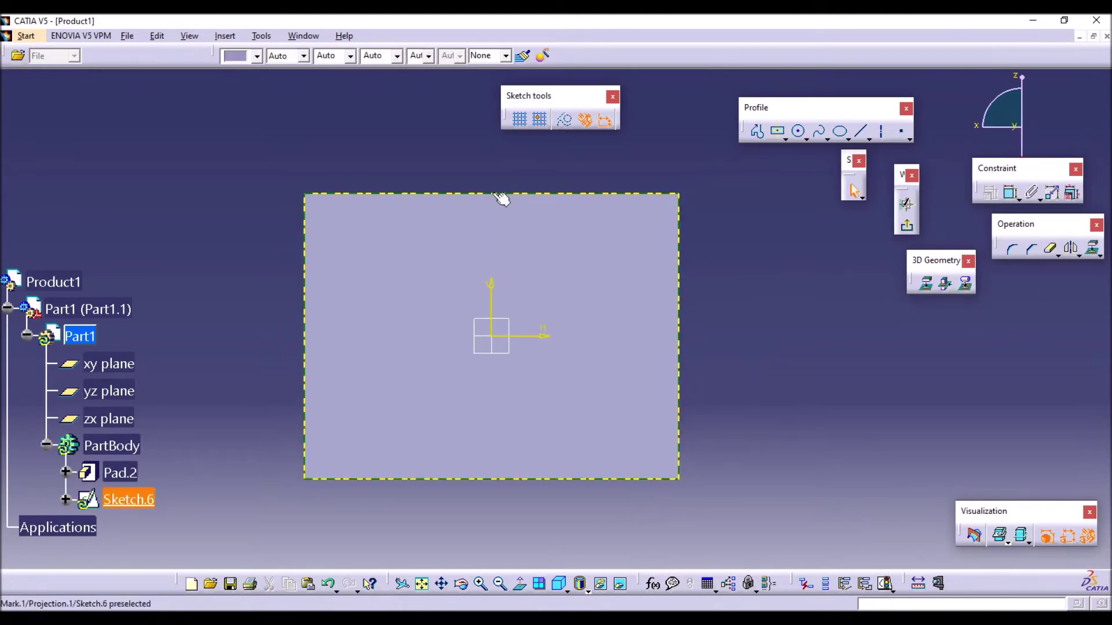
click(559, 128)
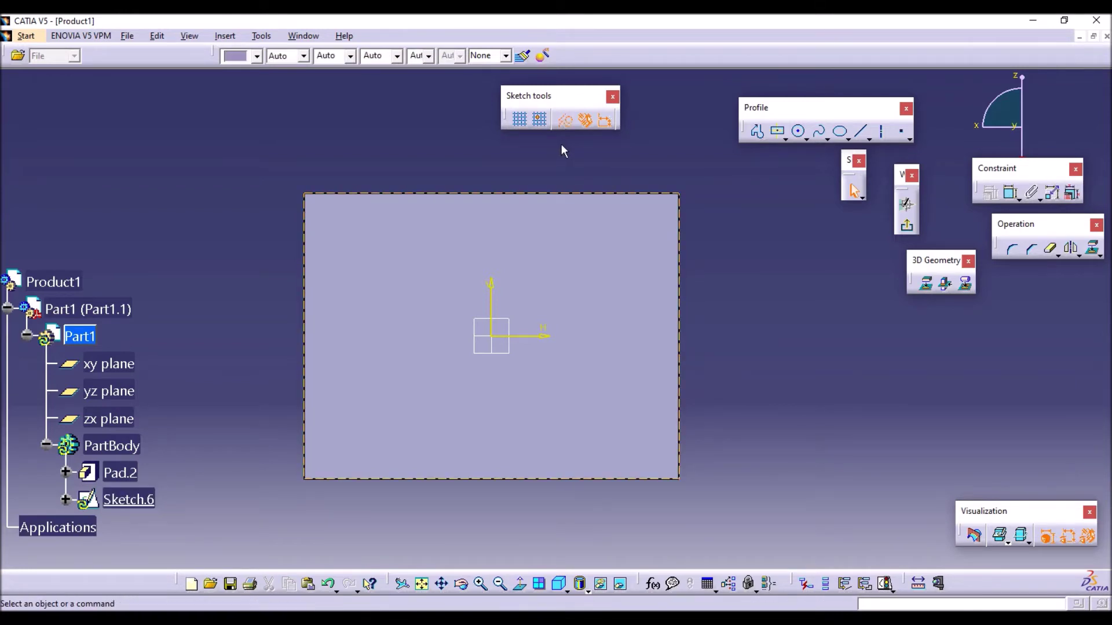
Draw a four-point S-shaped spline across the face from one long edge to the opposite one and exit the sketch
click(821, 131)
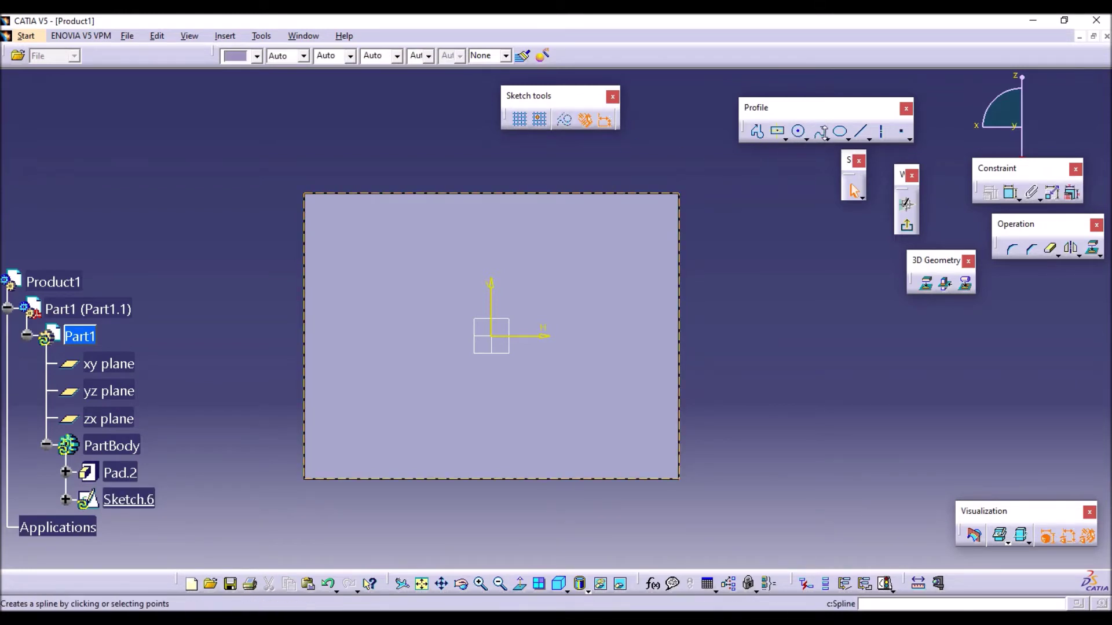
click(822, 132)
click(324, 477)
click(353, 373)
click(453, 307)
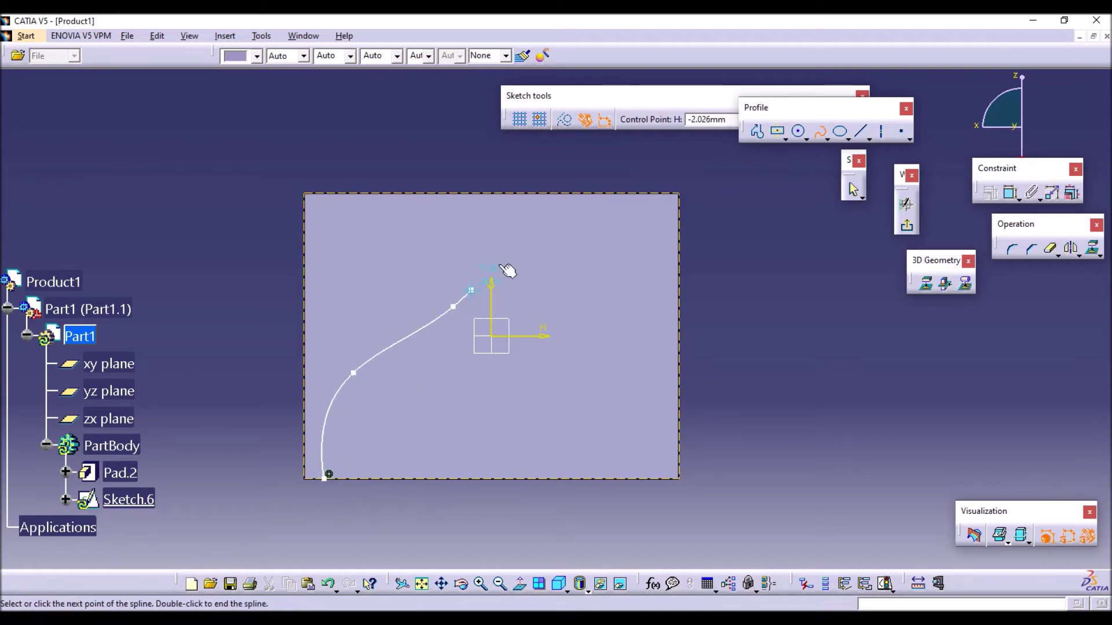
click(513, 193)
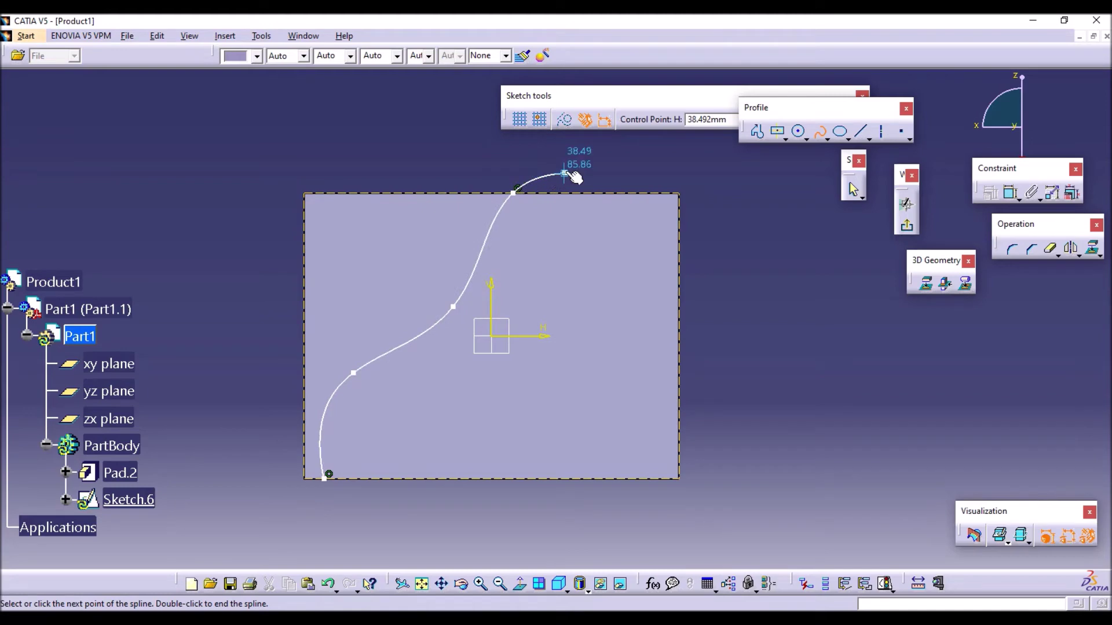
click(820, 132)
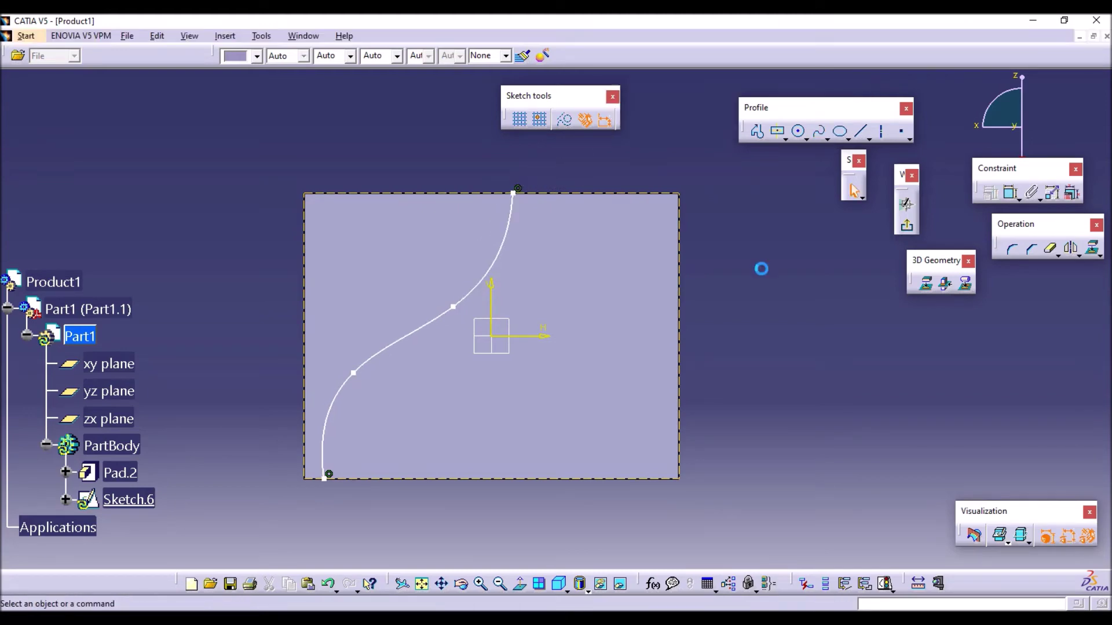
click(907, 225)
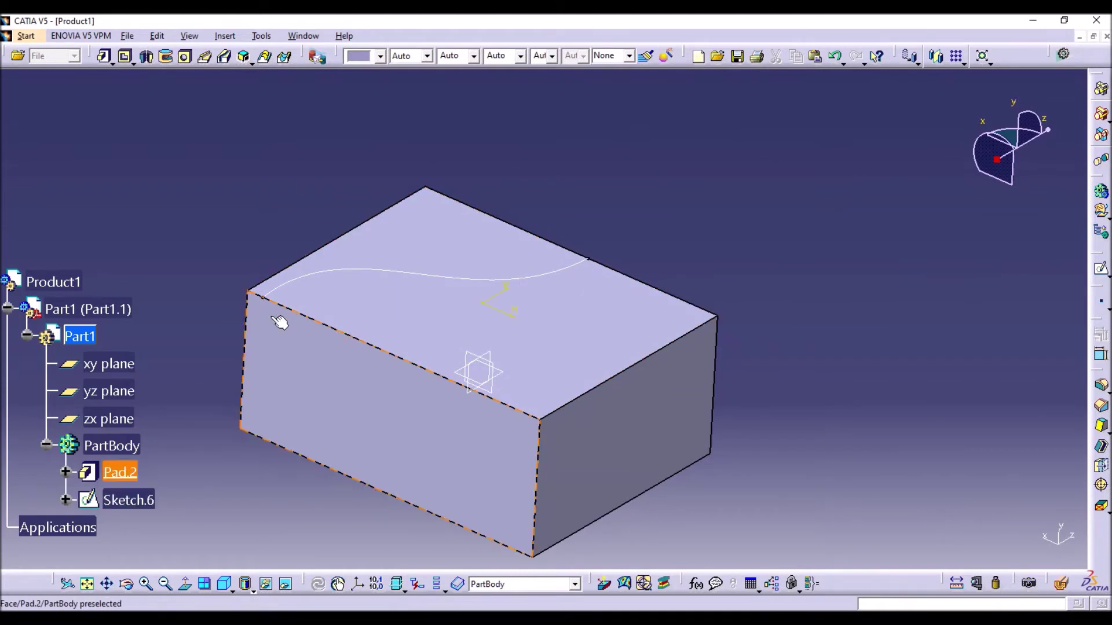
Start a sketch on the long side face where the spline begins and project the spline's endpoint as a construction point
click(298, 350)
click(1099, 269)
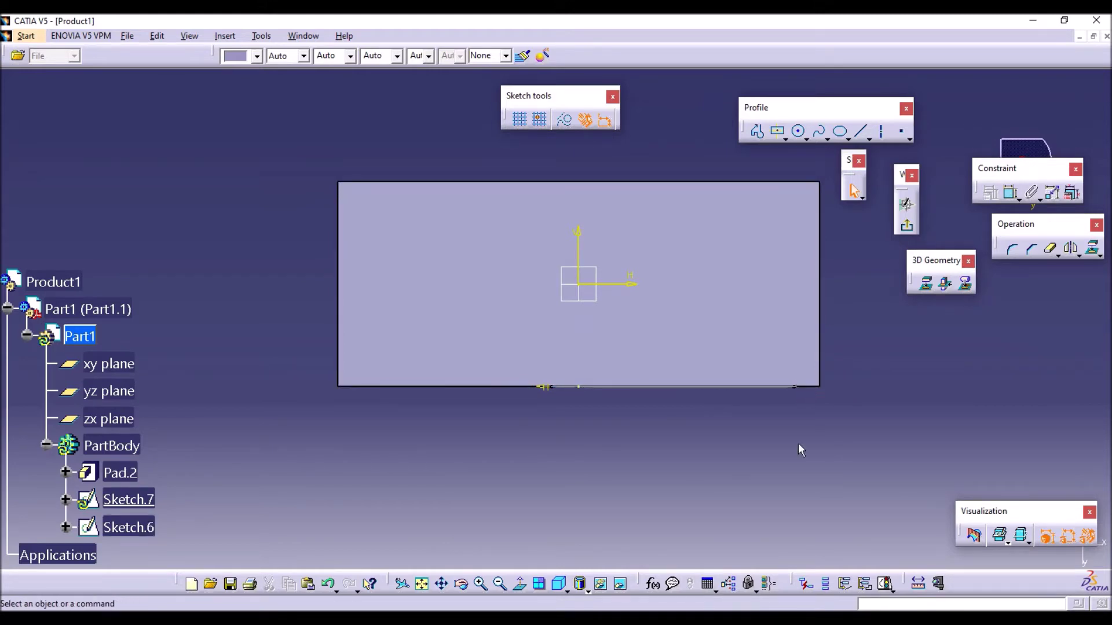
click(929, 286)
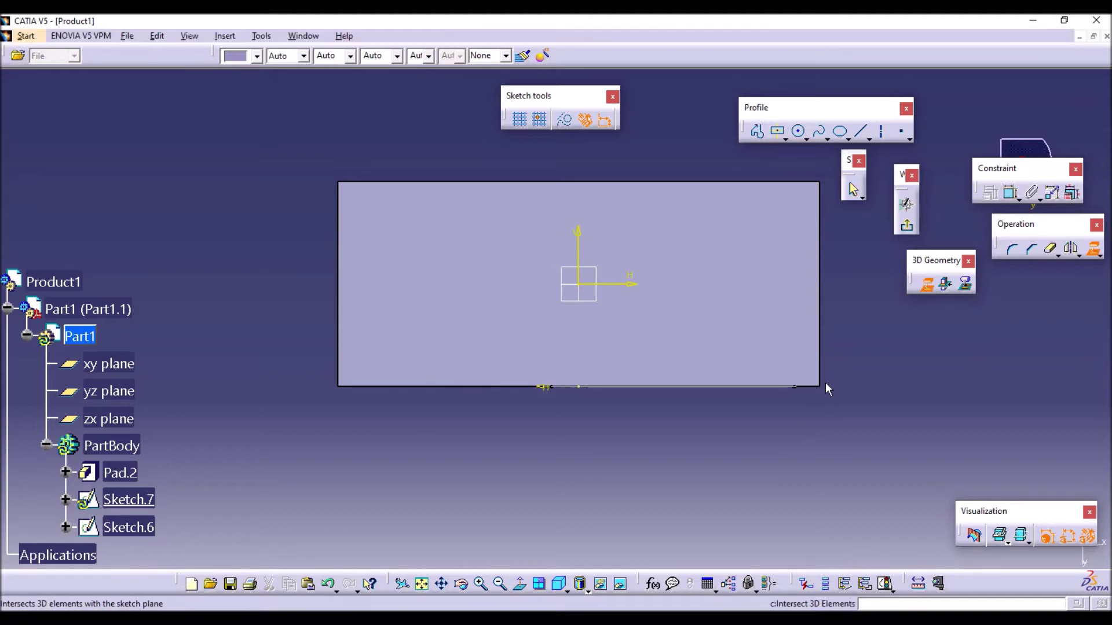
click(801, 387)
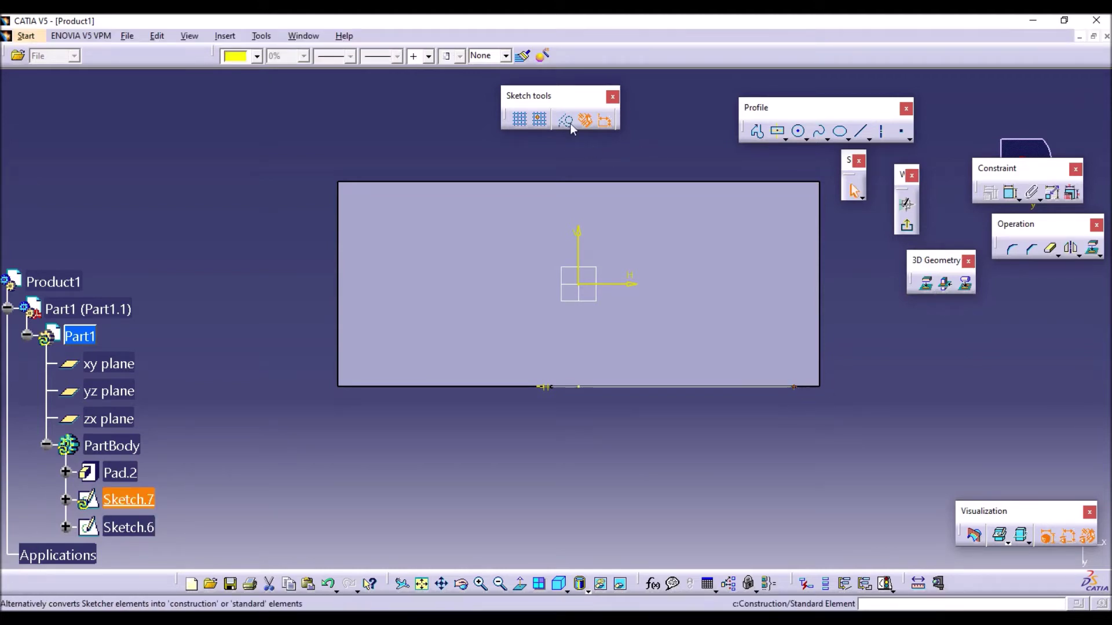
click(555, 152)
Draw a circle centered on the projected spline endpoint, constrain its diameter to 10 mm and exit the sketch
click(798, 131)
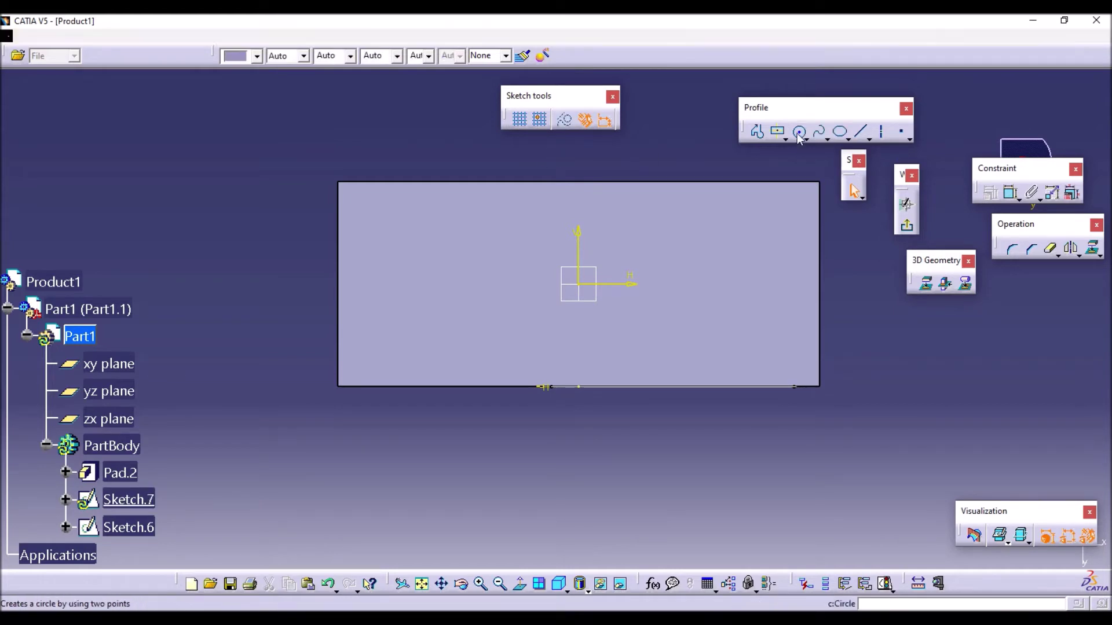
click(794, 387)
click(1012, 193)
click(807, 398)
click(847, 453)
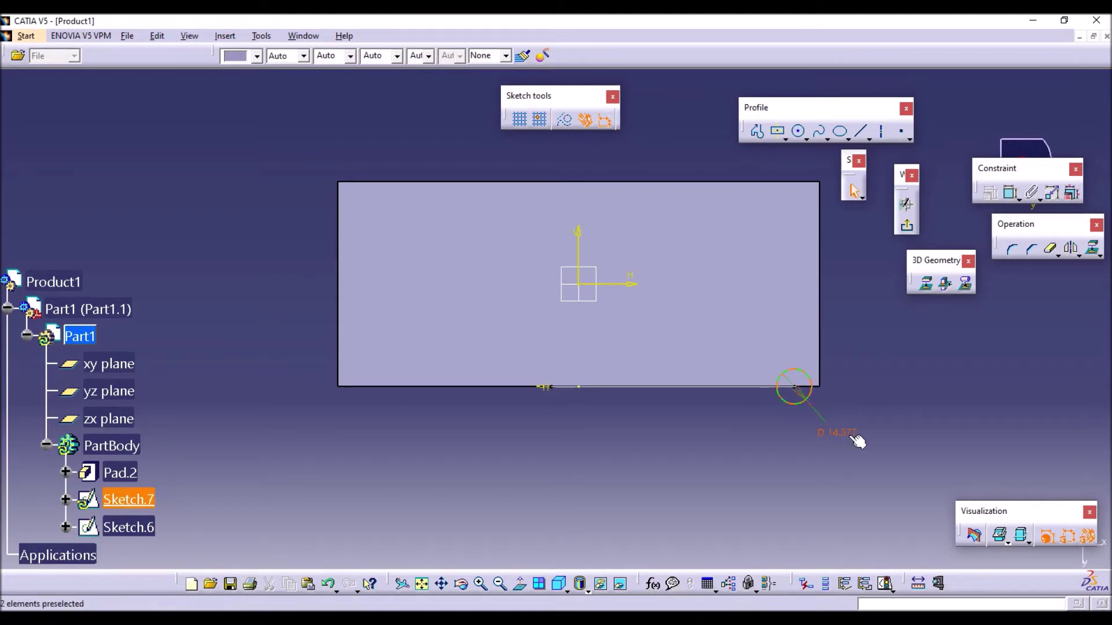
double_click(837, 433)
text(10)
key(Return)
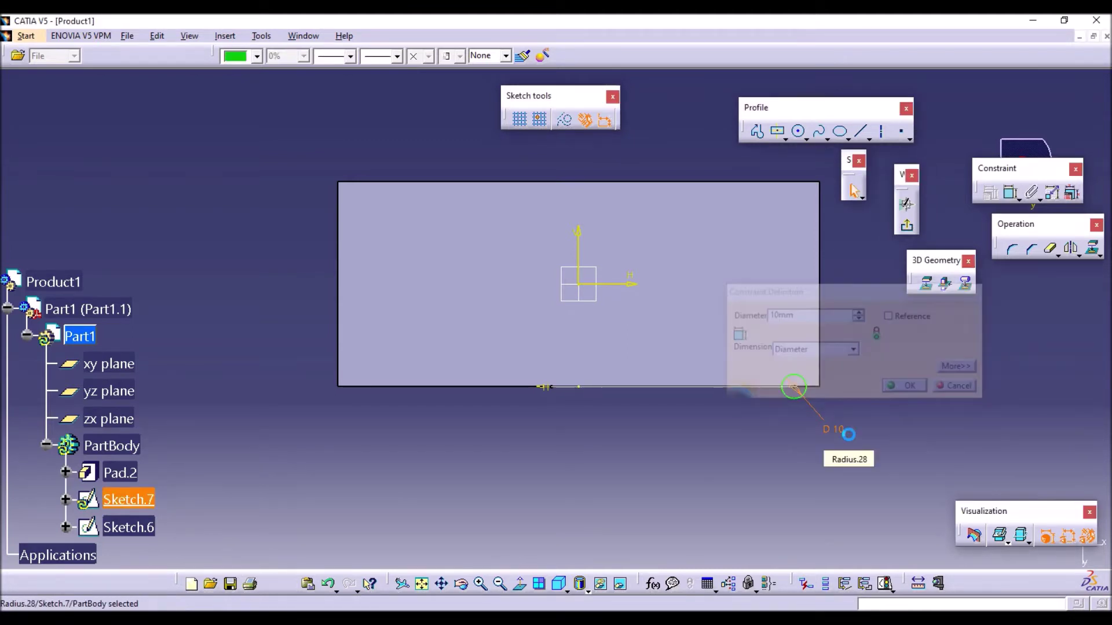
click(907, 225)
Create a rib on the block with the circle Sketch.7 as profile and the spline Sketch.6 as center curve
middle_drag(619, 341, 615, 388)
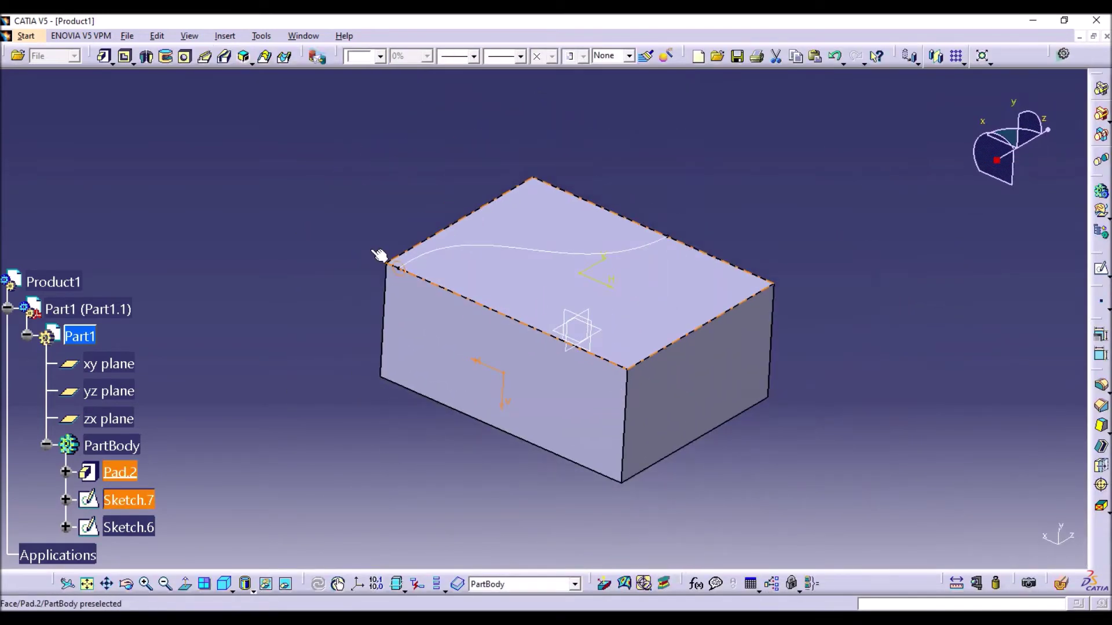
click(261, 103)
click(205, 57)
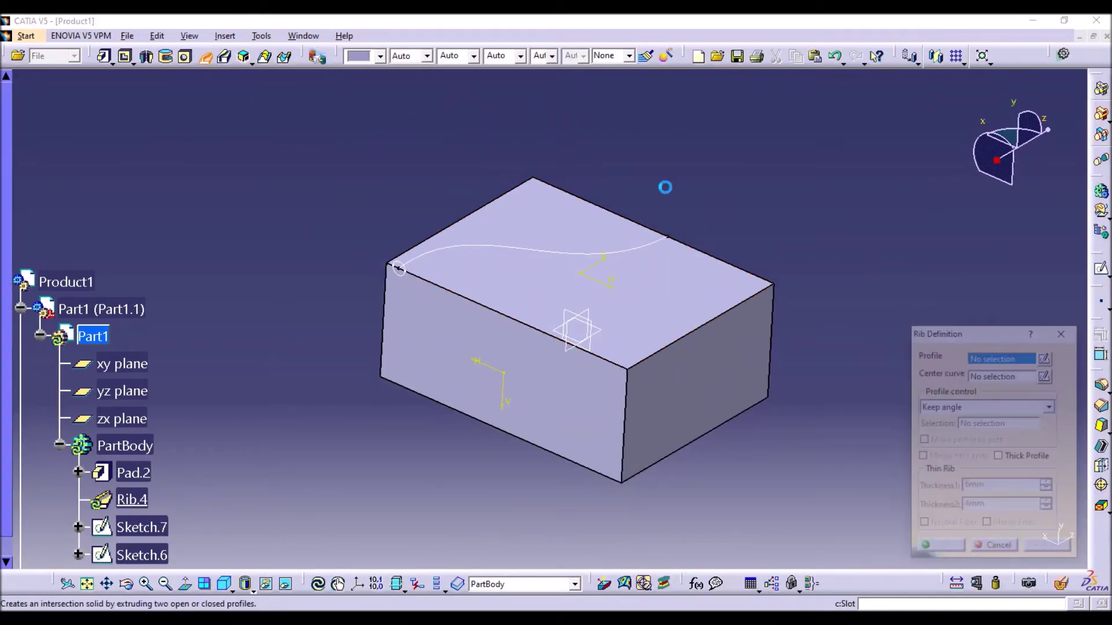
click(399, 268)
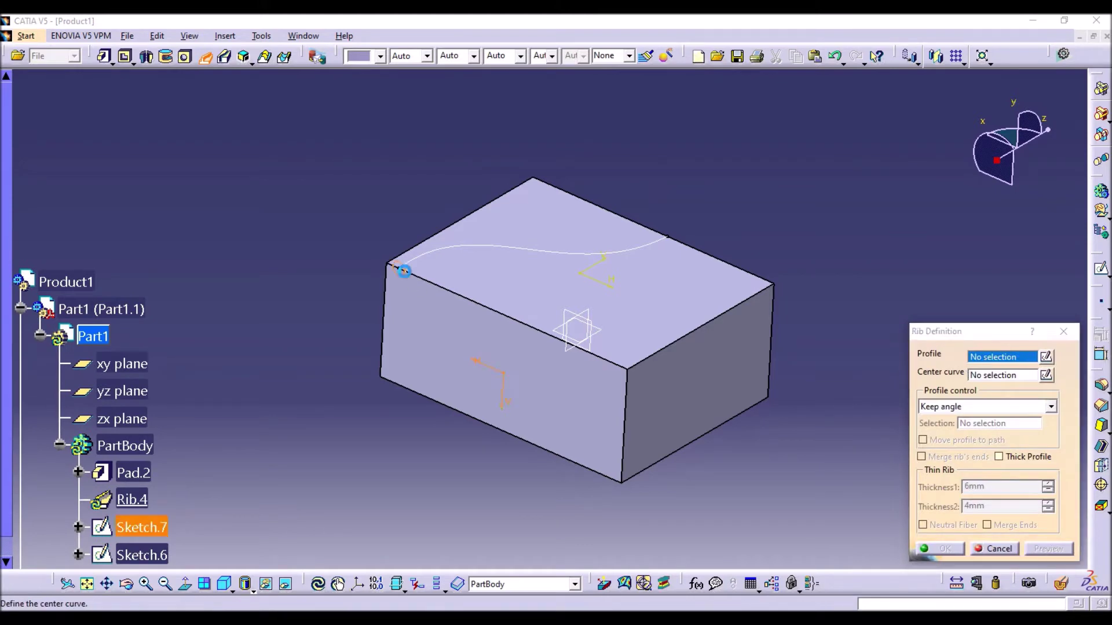
click(496, 246)
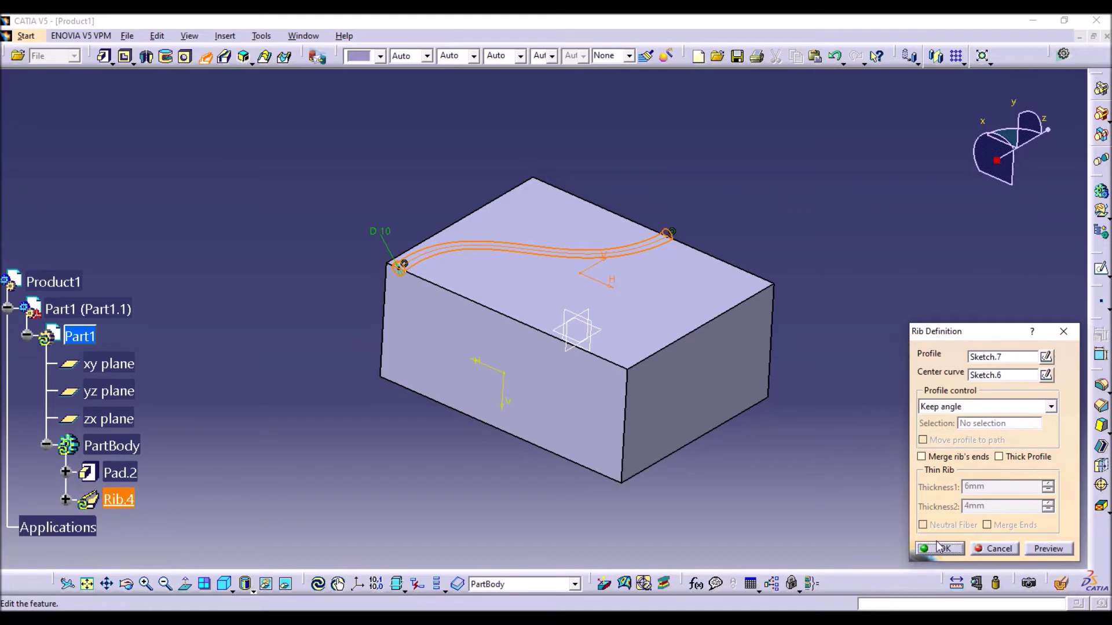
click(940, 547)
Start a sketch on the block's ribbed face and project the outline of the face region beside the rib as construction geometry
middle_drag(720, 472, 783, 70)
middle_drag(485, 280, 584, 191)
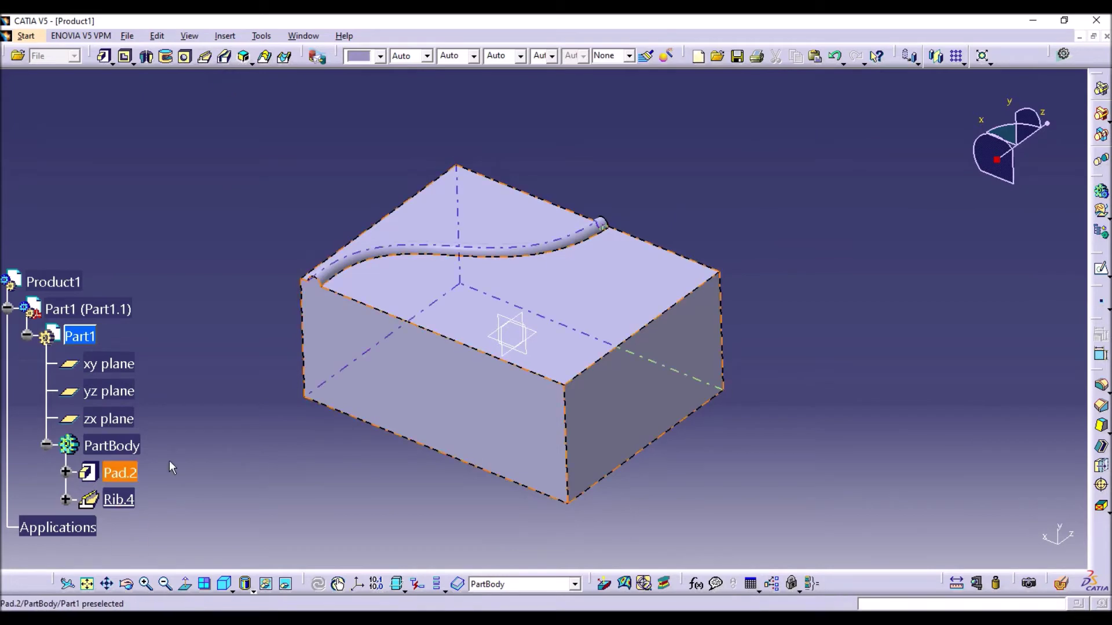
click(1099, 269)
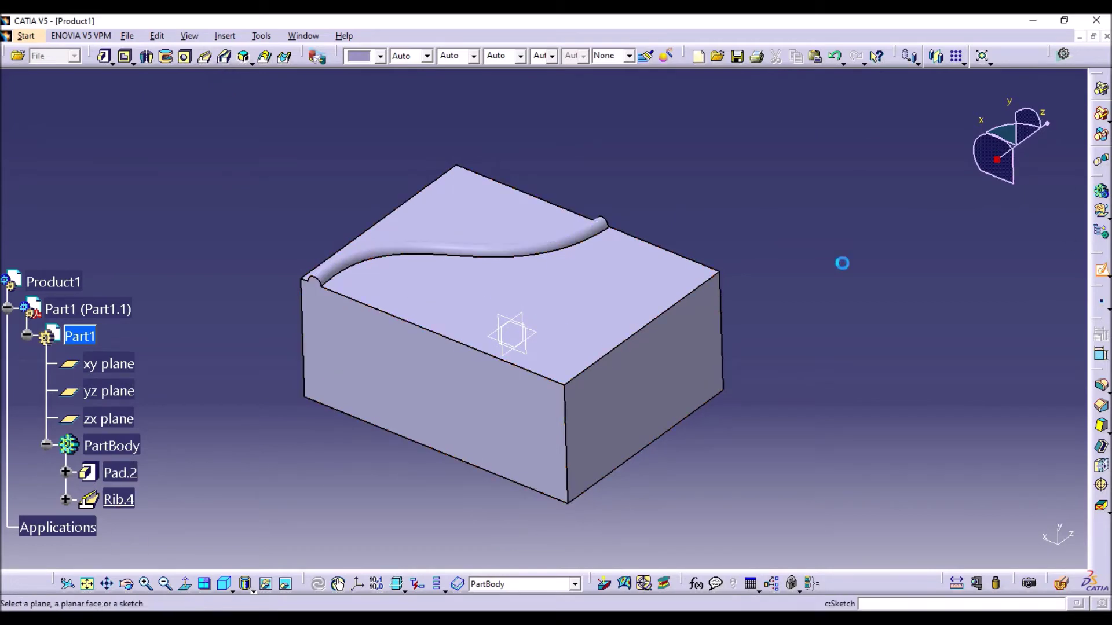
click(613, 305)
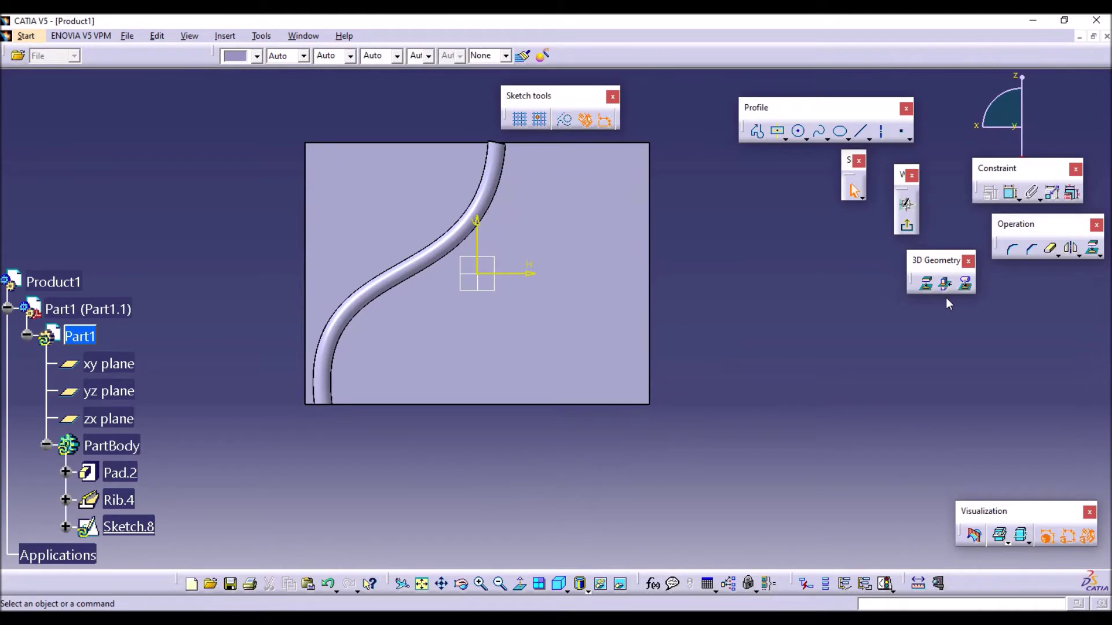
click(925, 284)
click(558, 287)
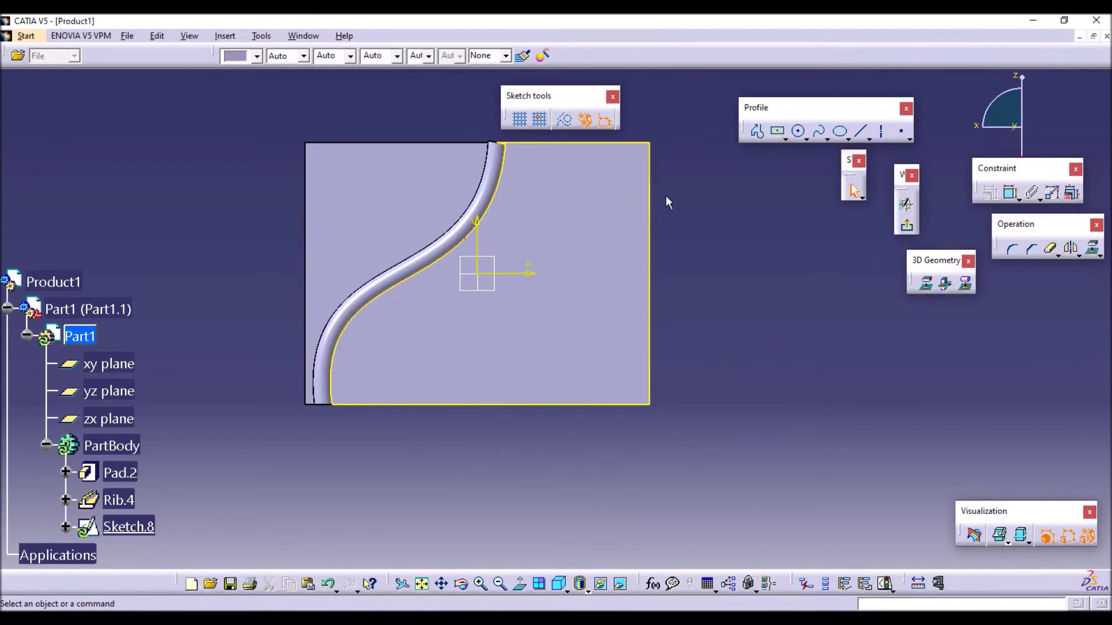
click(623, 143)
click(568, 119)
Draw a five-point S-shaped spline beside the rib from one long edge to the opposite one and exit the sketch
middle_drag(732, 224, 697, 294)
click(819, 131)
click(429, 474)
click(493, 402)
click(564, 370)
click(580, 292)
click(565, 211)
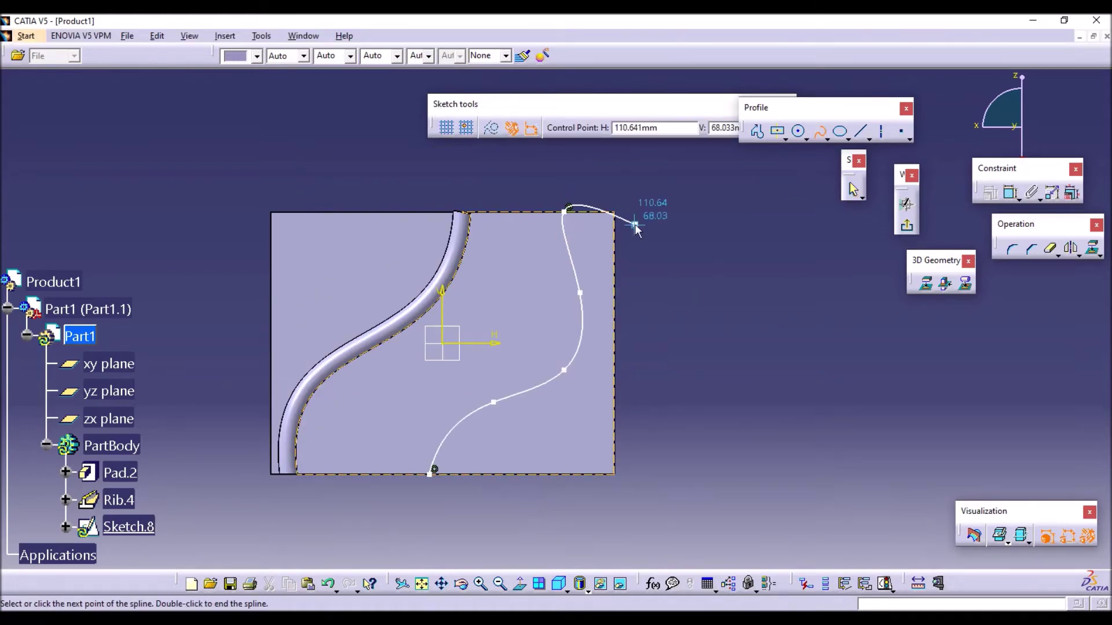
click(820, 132)
click(704, 191)
click(911, 226)
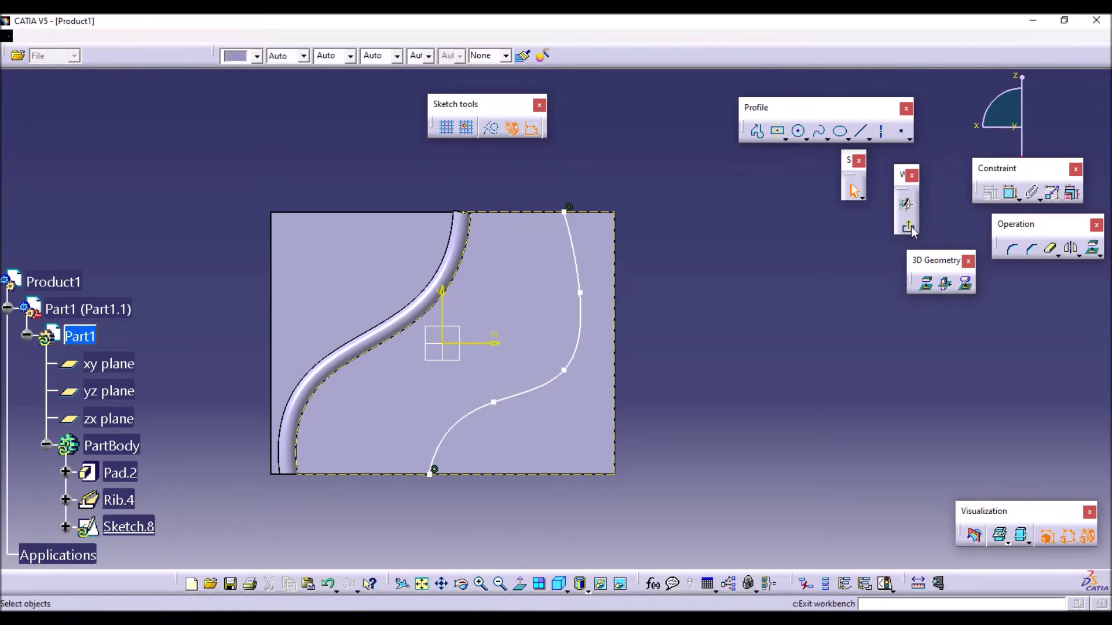
click(722, 314)
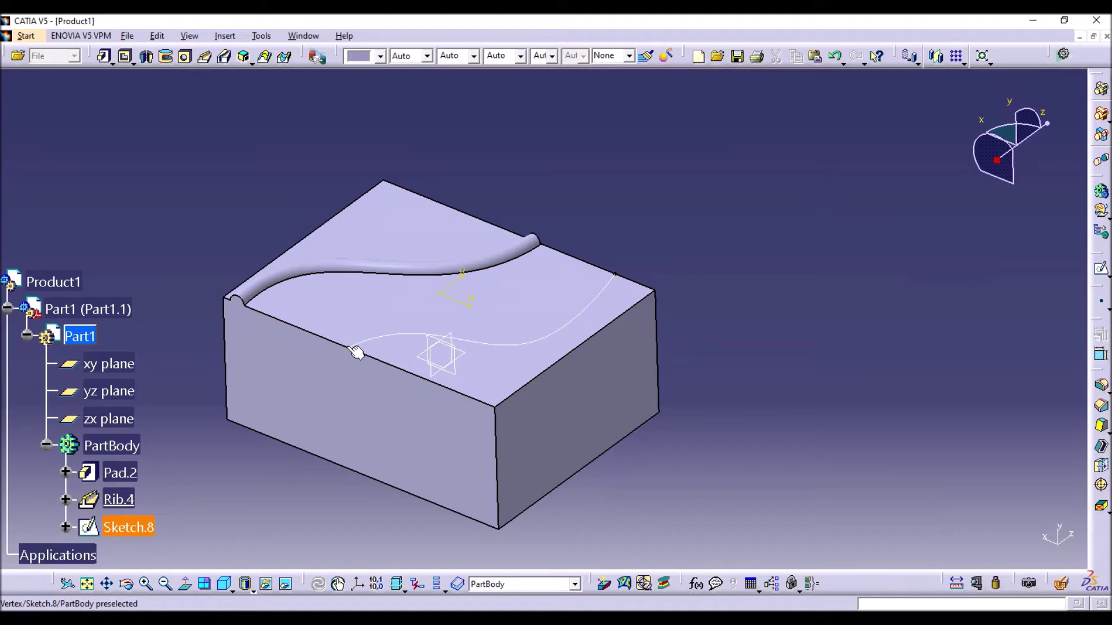
Start a sketch on the long side face where the new spline begins and project the spline's endpoint as a construction point
click(368, 385)
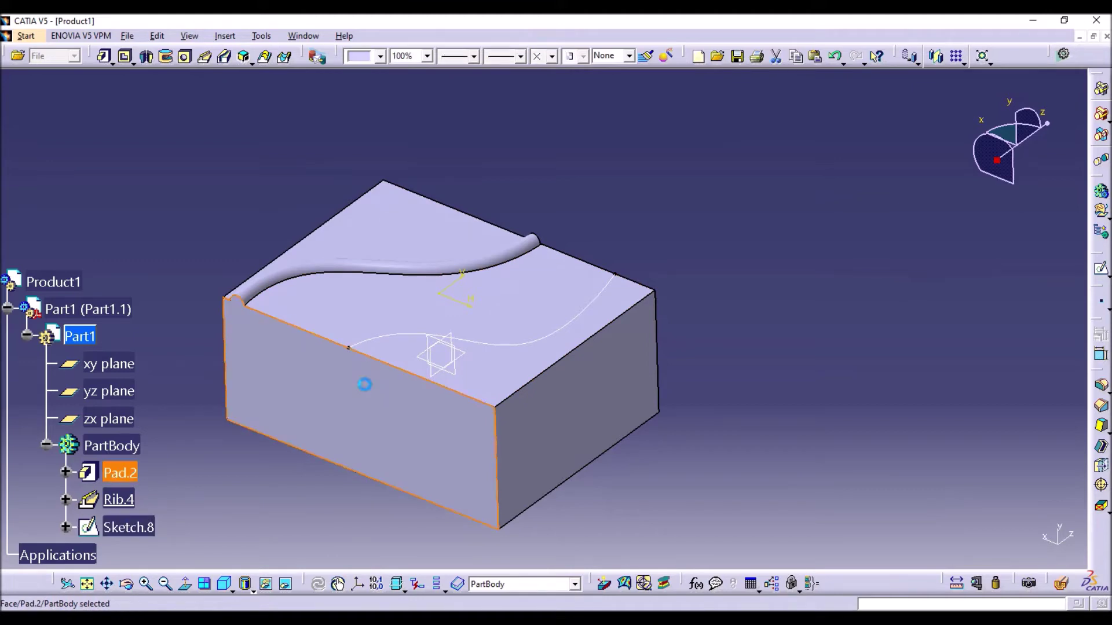
click(1100, 268)
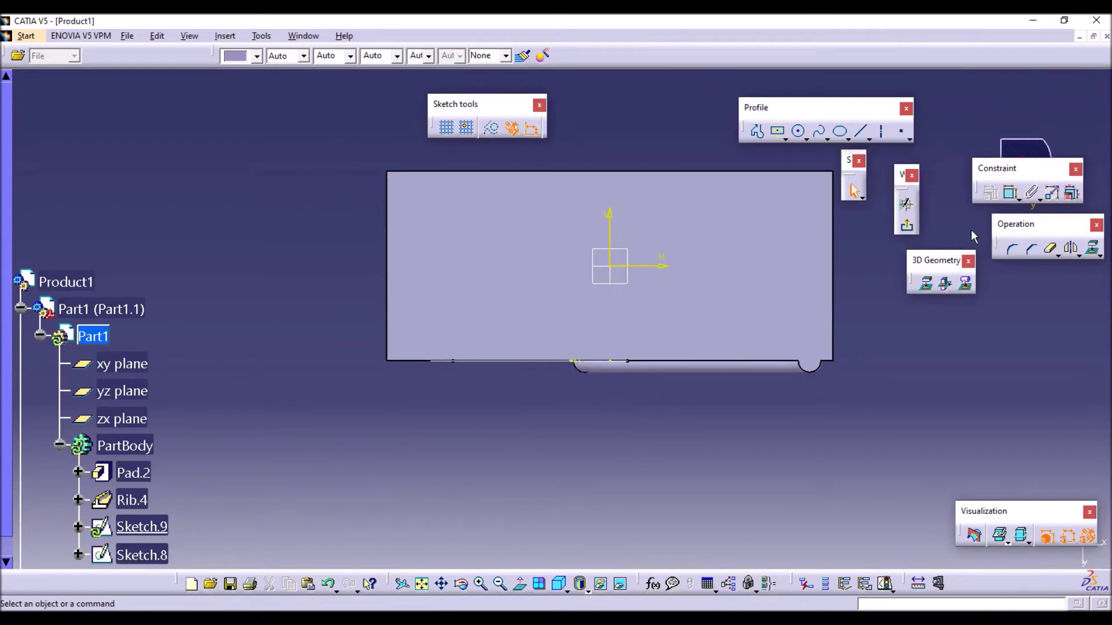
click(926, 283)
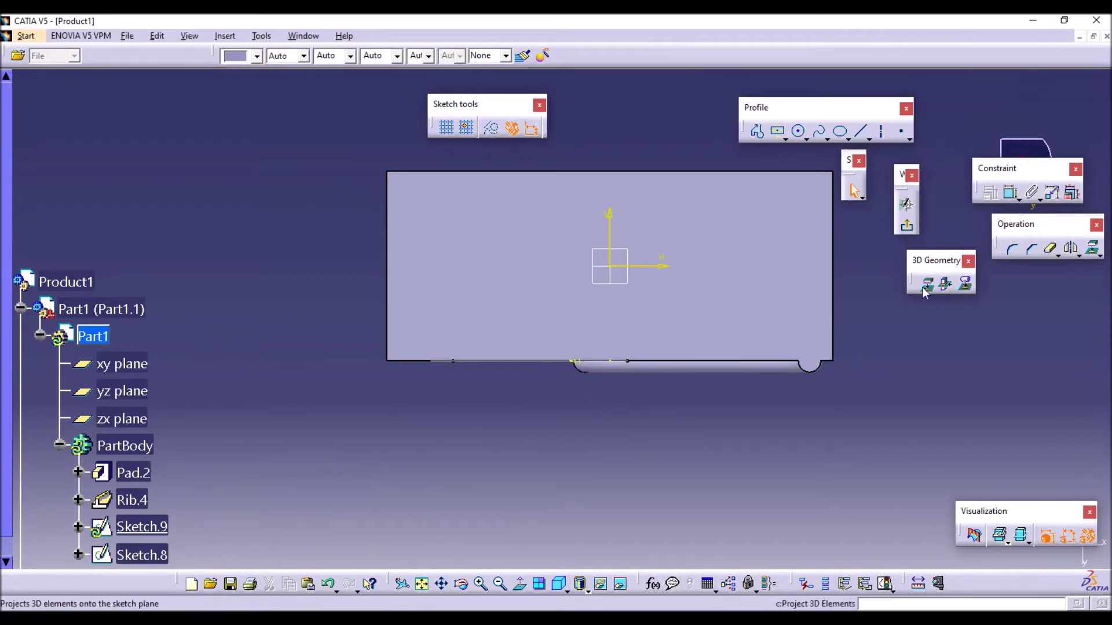
click(634, 366)
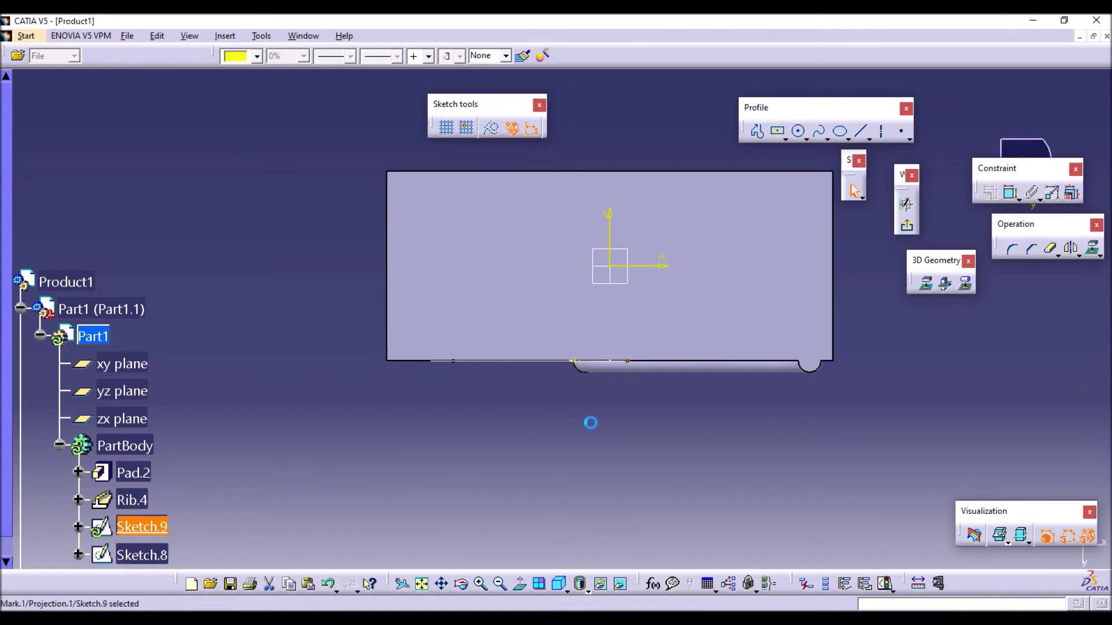
click(630, 363)
click(492, 129)
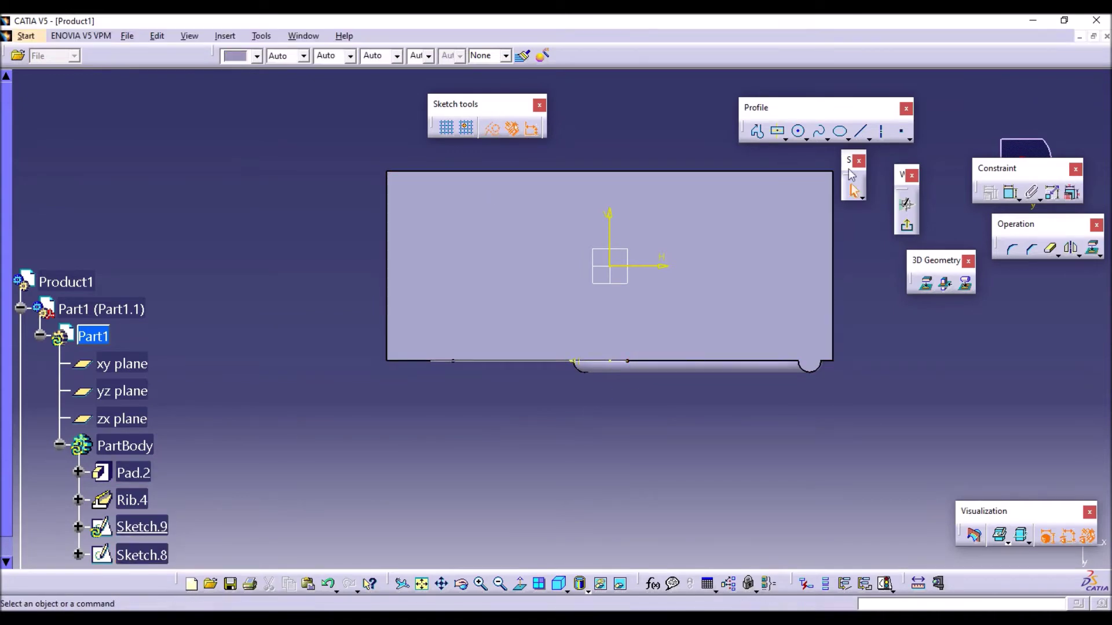
click(493, 130)
click(906, 225)
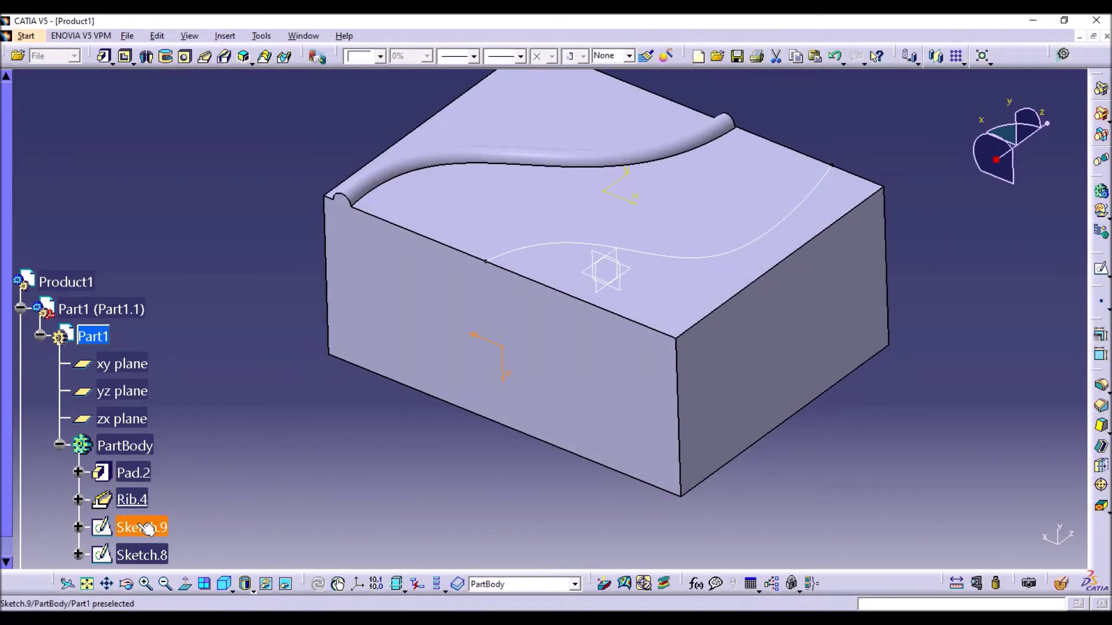
In Sketch.9, draw a circle centered on the projected spline endpoint and constrain its diameter to 10 mm
click(799, 132)
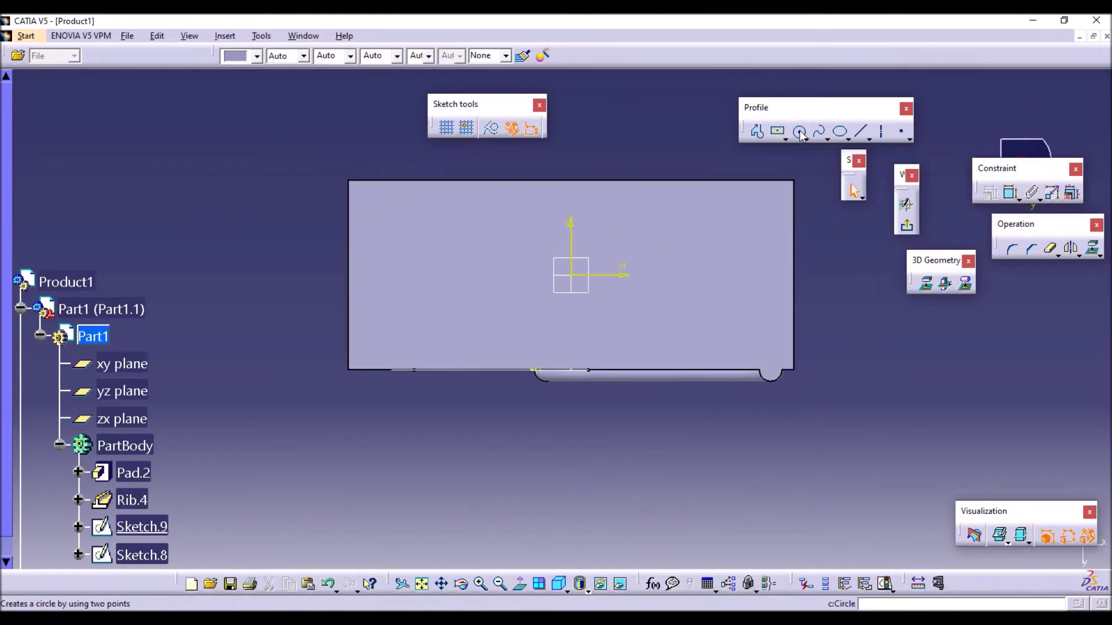
click(589, 370)
click(599, 372)
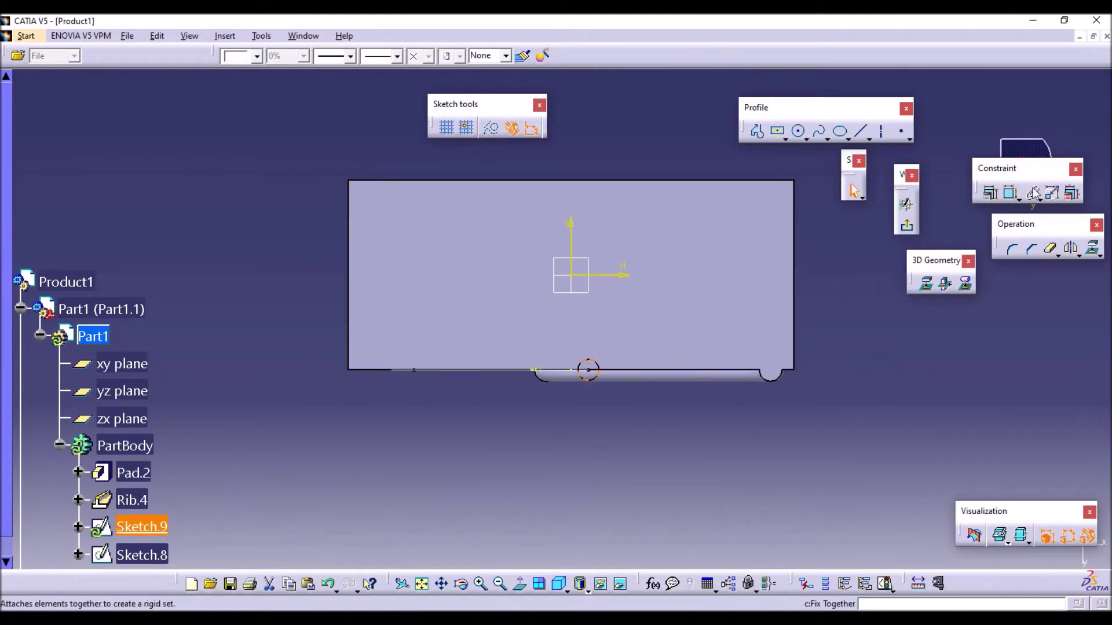
click(1011, 193)
click(628, 431)
double_click(627, 427)
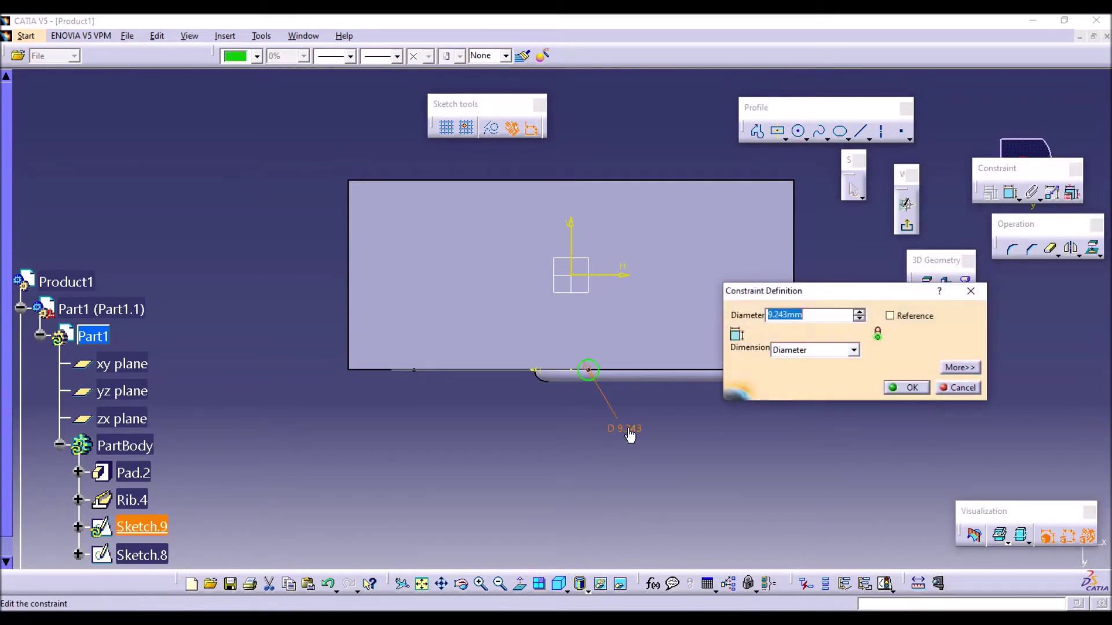
text(10)
key(Return)
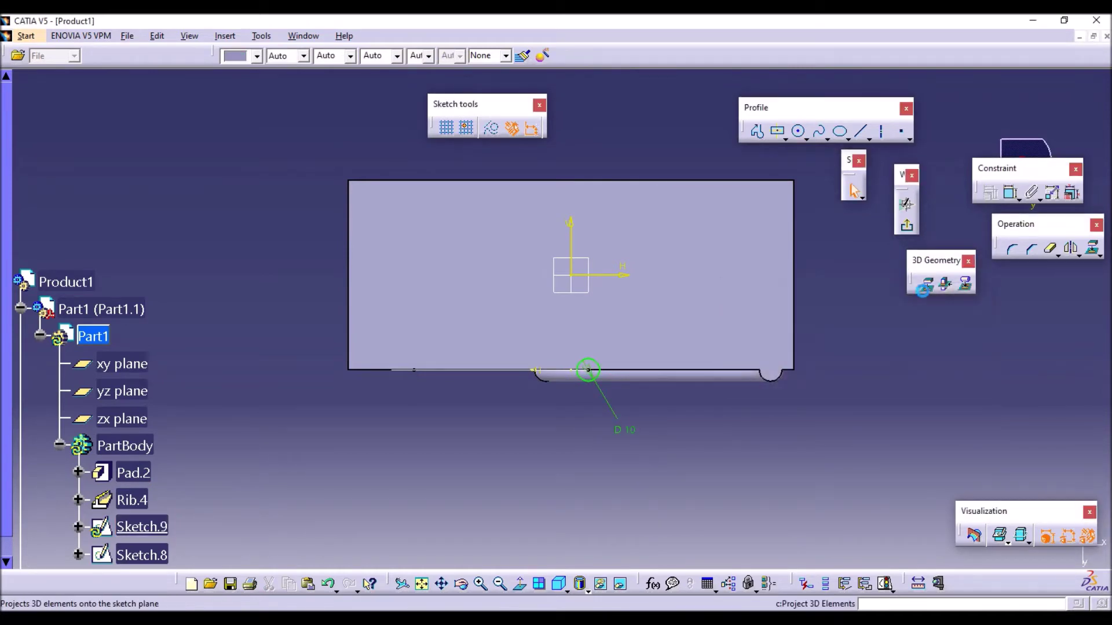
Set the circle's diameter to 12 mm and exit the sketch
double_click(628, 431)
text(1)
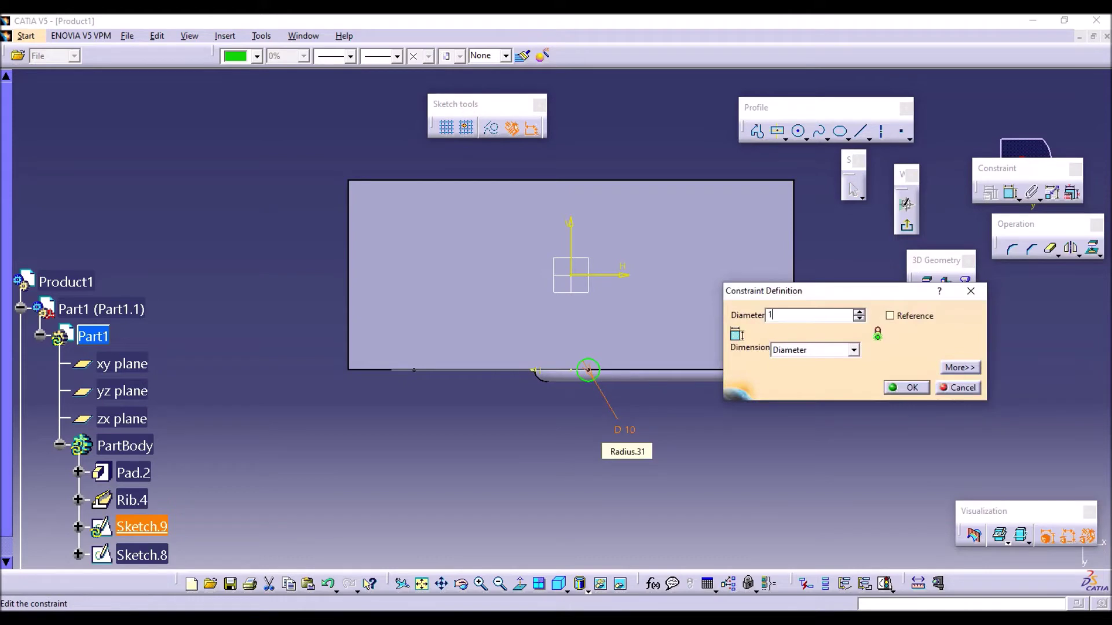
text(2)
key(Return)
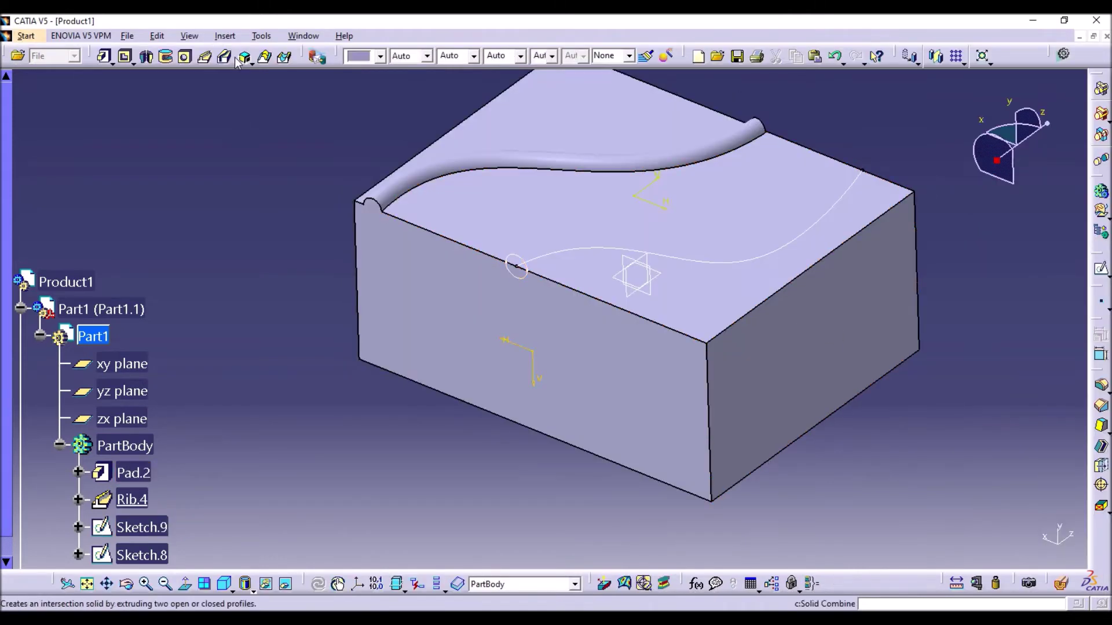
Cut a slot into the block with the circle Sketch.9 as profile and the spline Sketch.8 as center curve
click(225, 57)
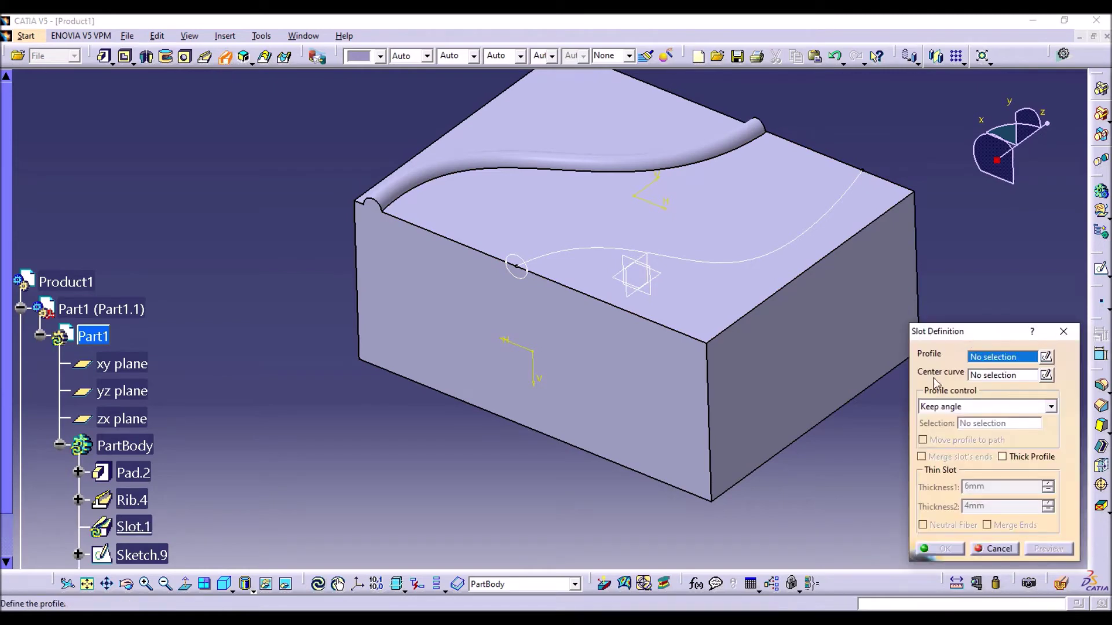
click(522, 264)
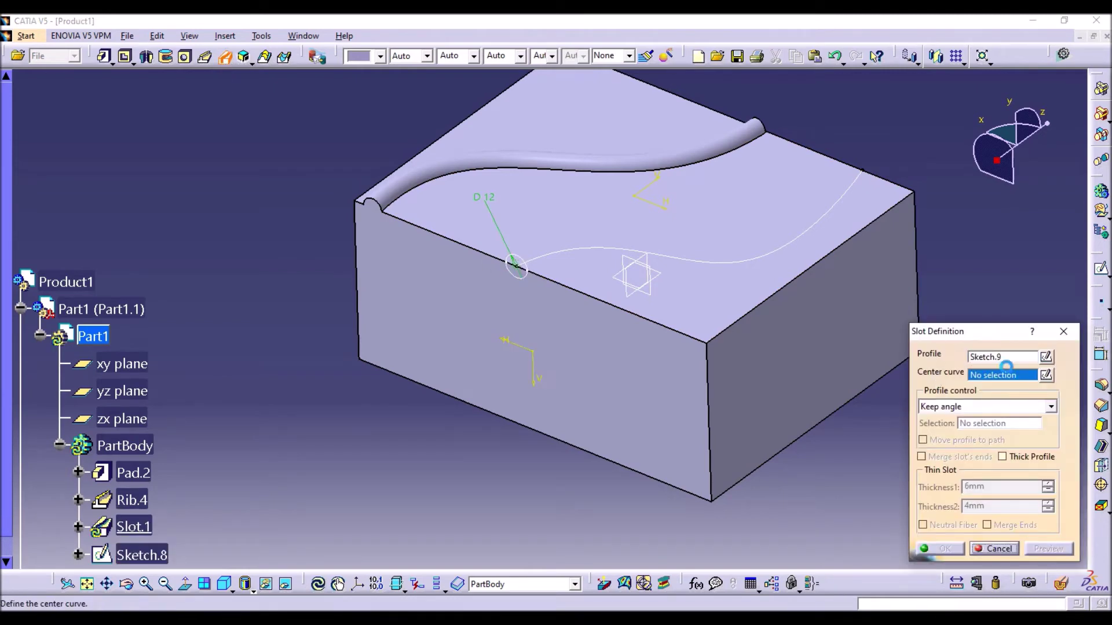
click(552, 250)
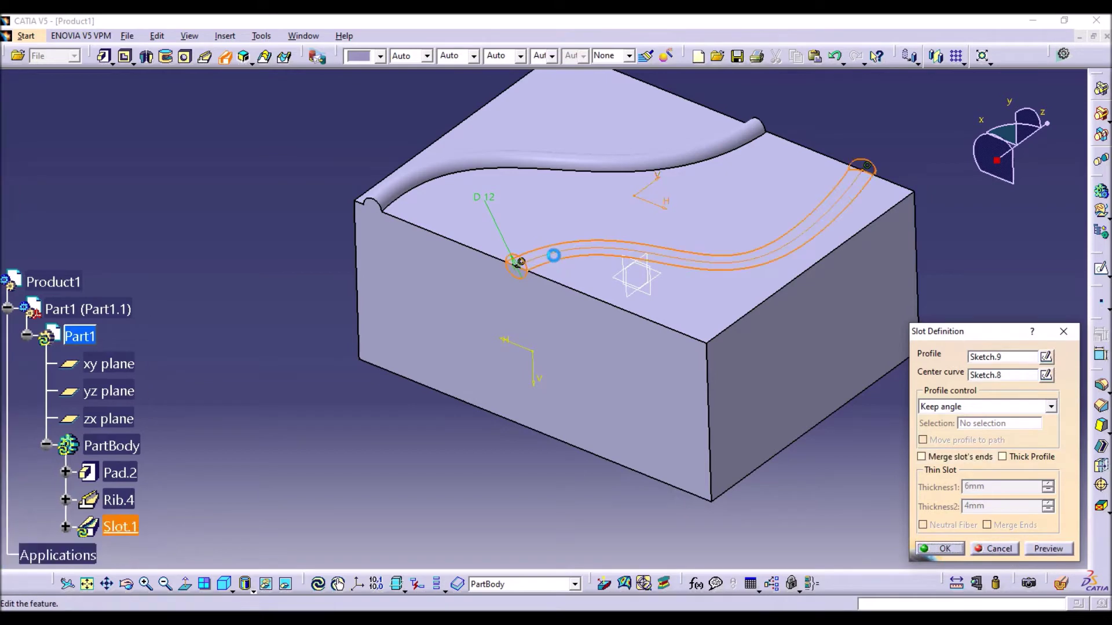
click(1062, 552)
click(924, 549)
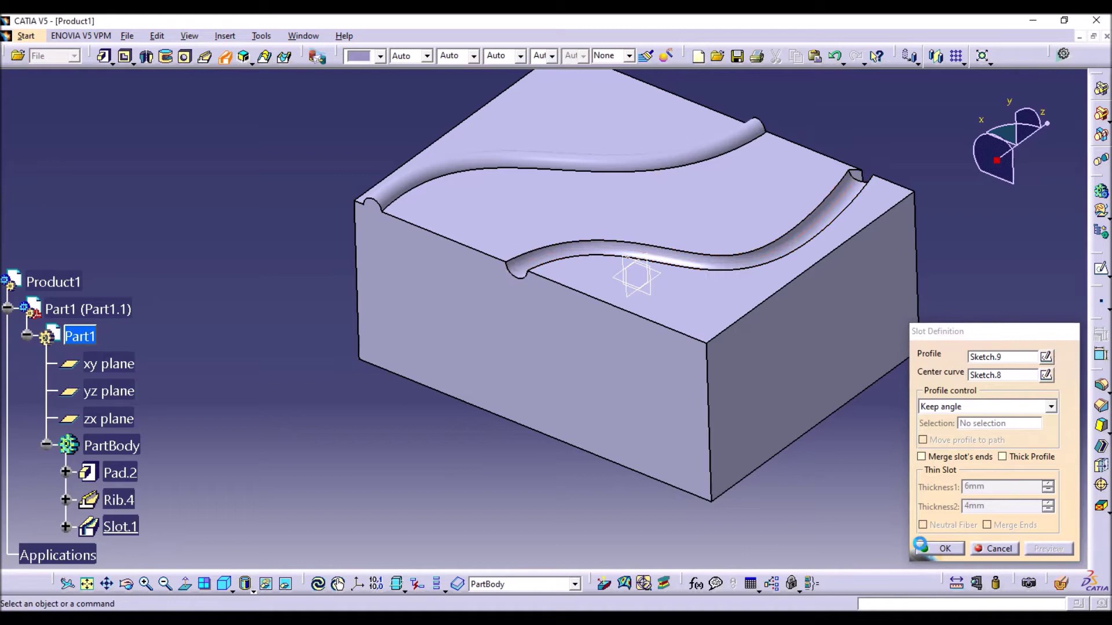
Inspect the far end of the slot and edit Slot.1 to merge the slot's ends
middle_drag(842, 499, 477, 276)
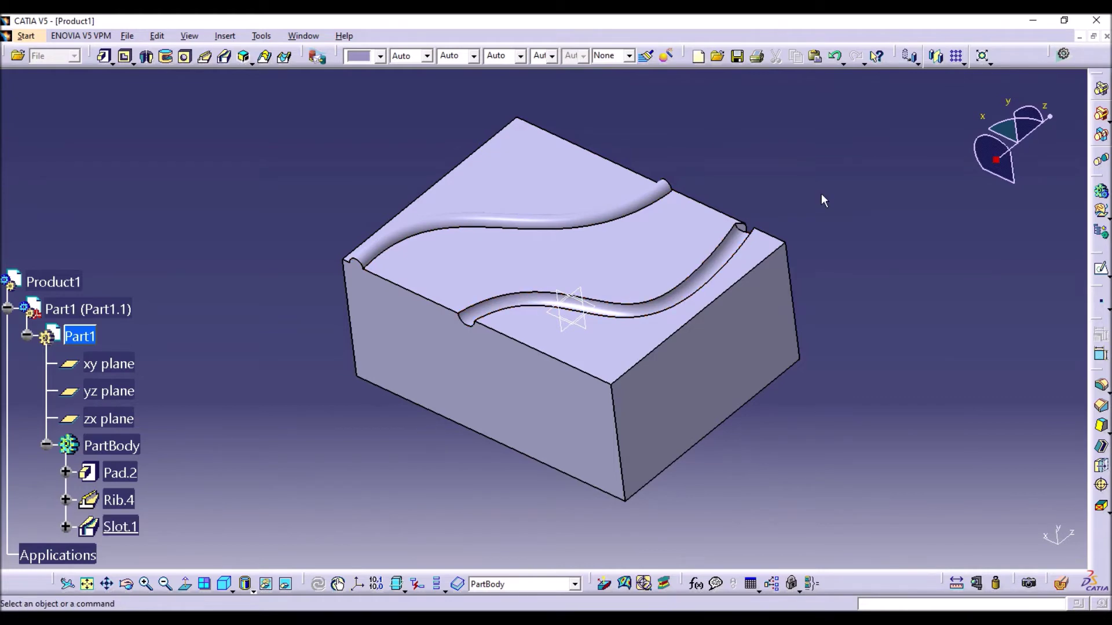
middle_drag(751, 224, 630, 271)
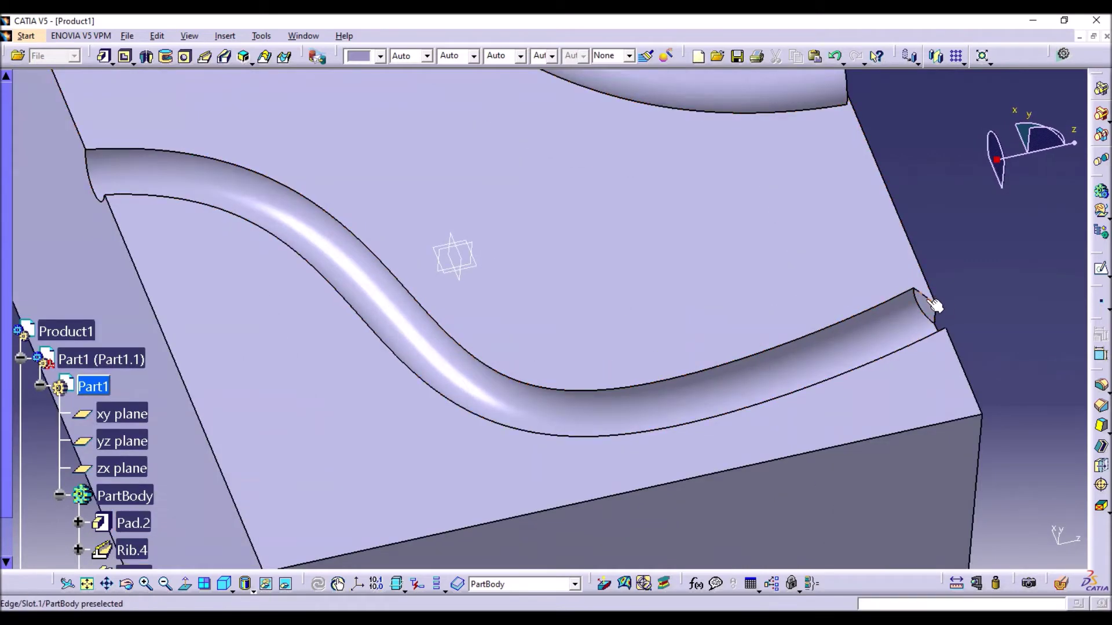
middle_drag(933, 291, 923, 338)
scroll(191, 281, down, 3)
double_click(139, 478)
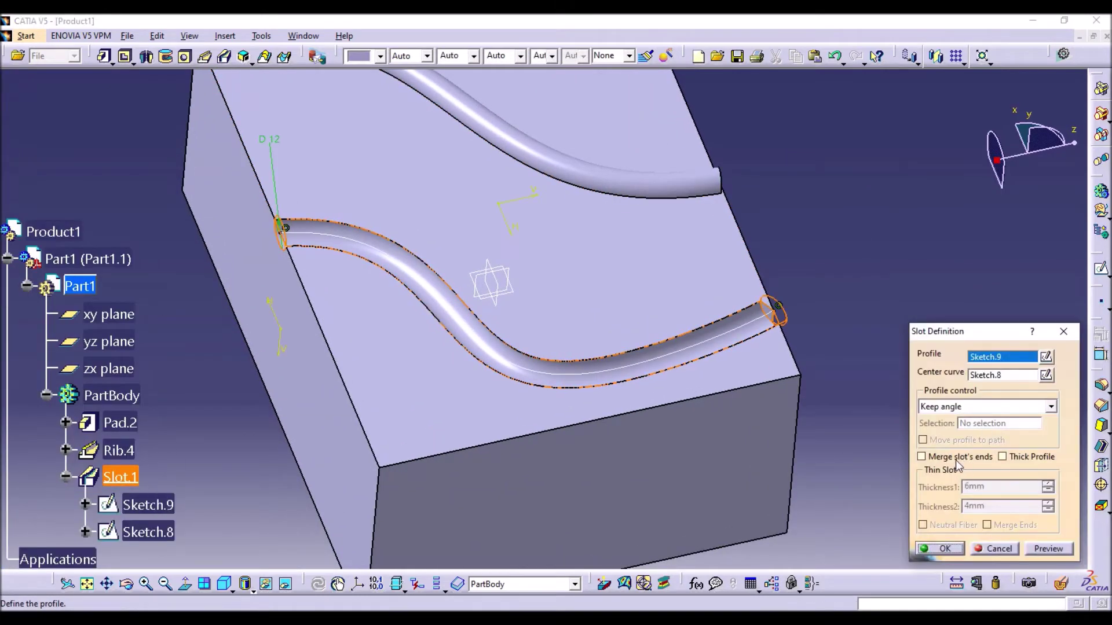
click(959, 457)
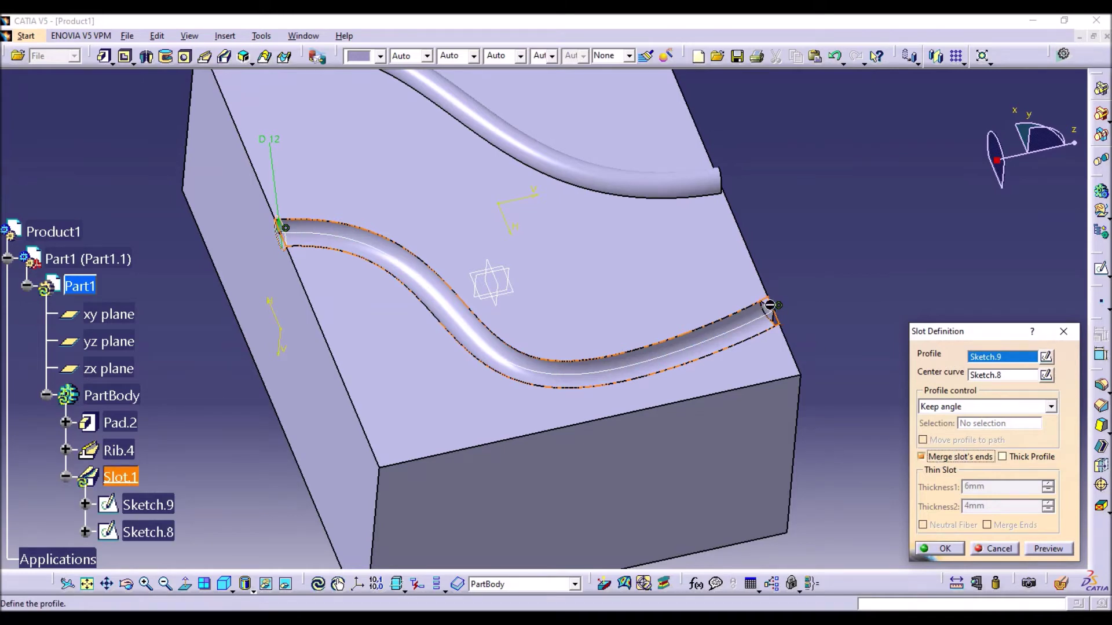
click(944, 549)
Sketch a circle centered on the origin on the top face of the plain block Pad.2
middle_drag(930, 427, 608, 368)
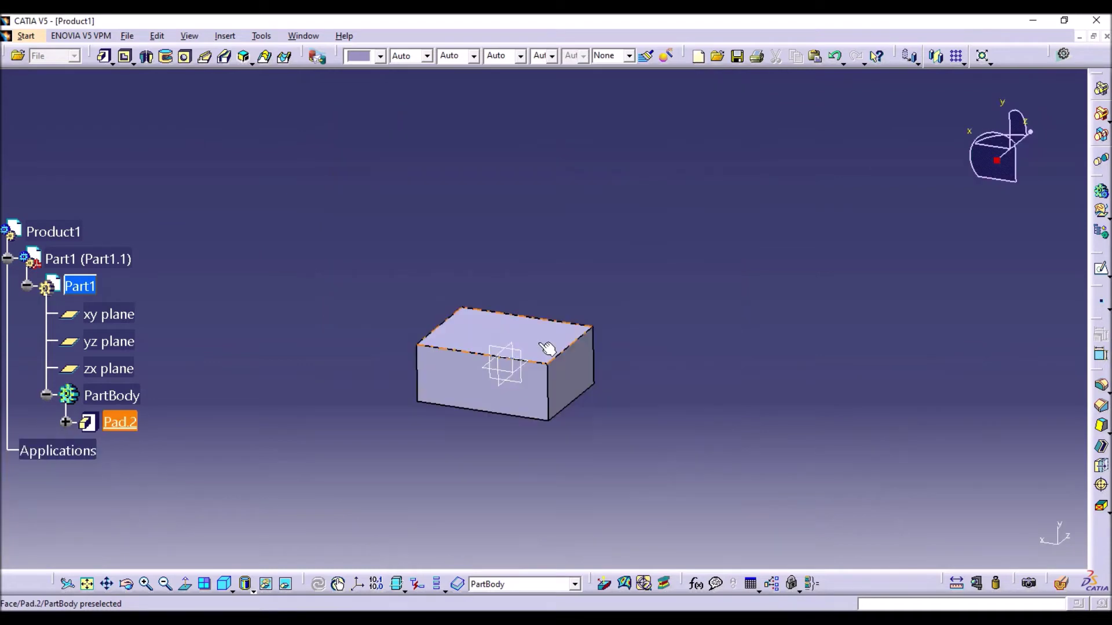
click(576, 331)
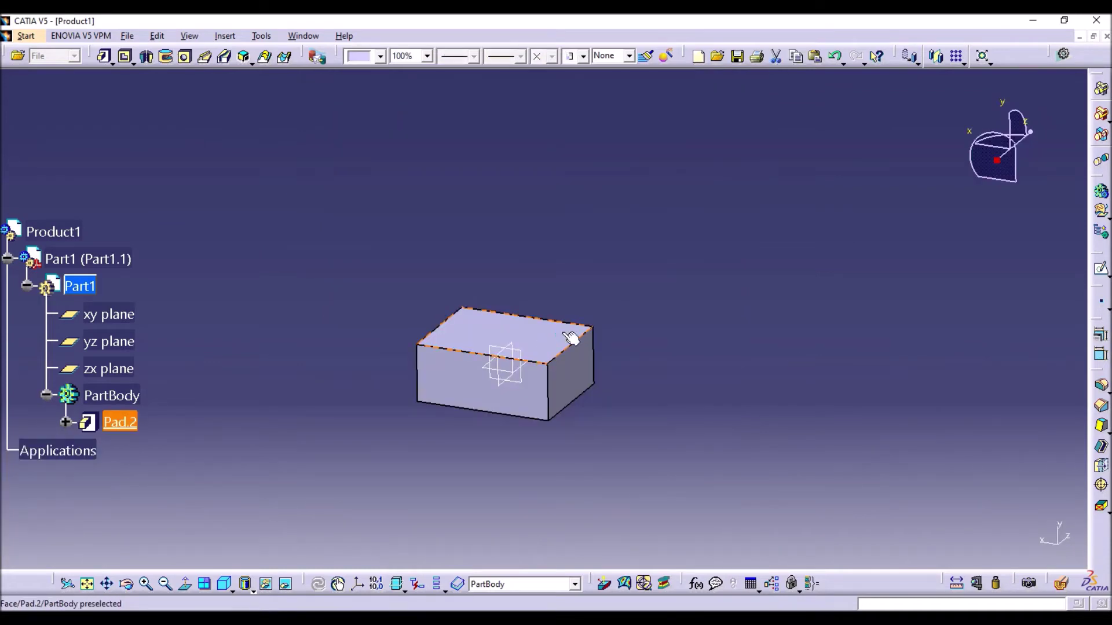
click(1101, 268)
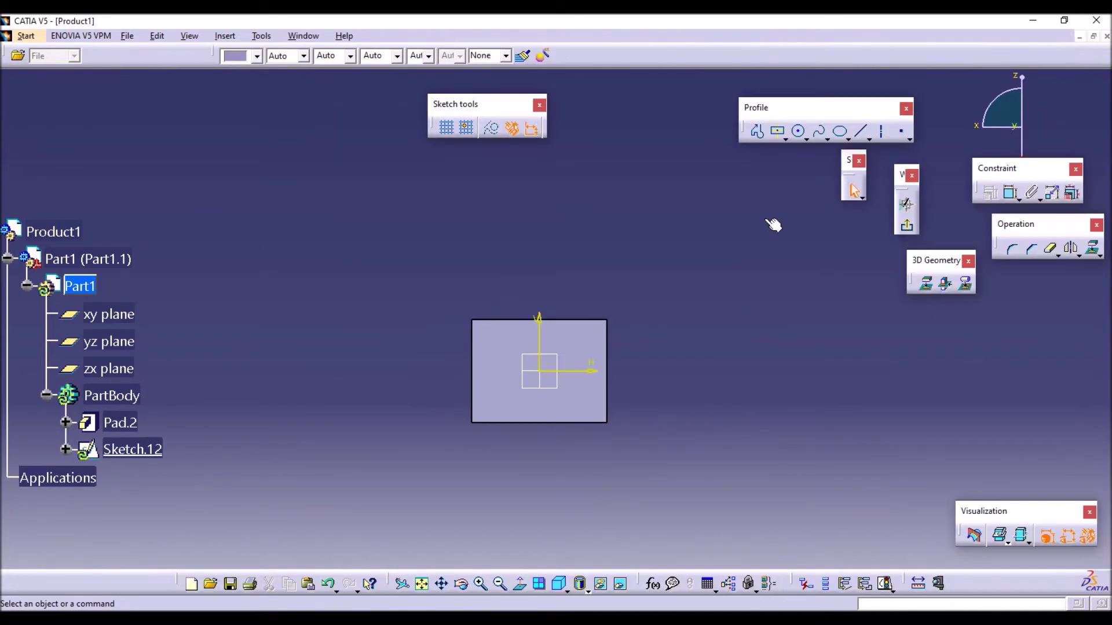
click(799, 131)
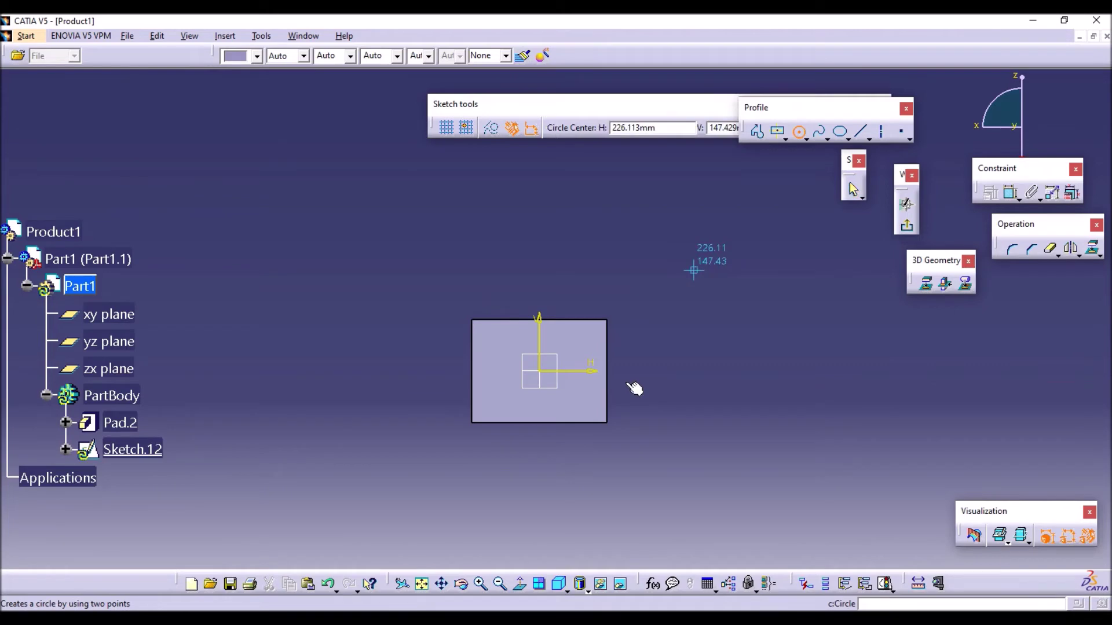
click(541, 372)
click(558, 356)
Constrain the diameter of the centered circle on the block's top face and exit the sketch
click(1010, 193)
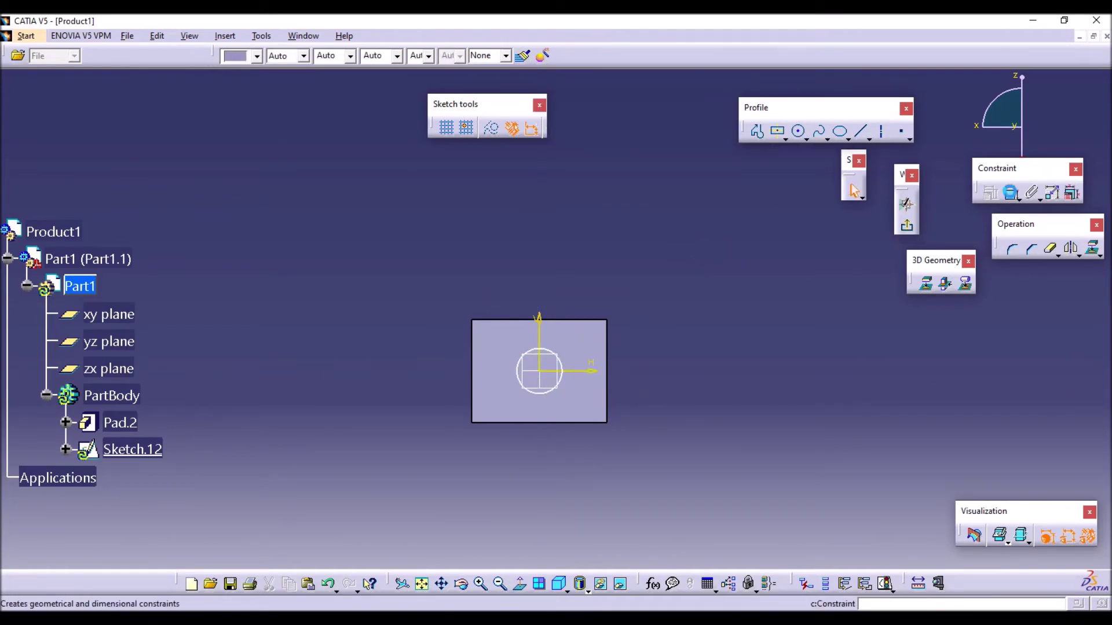
click(561, 368)
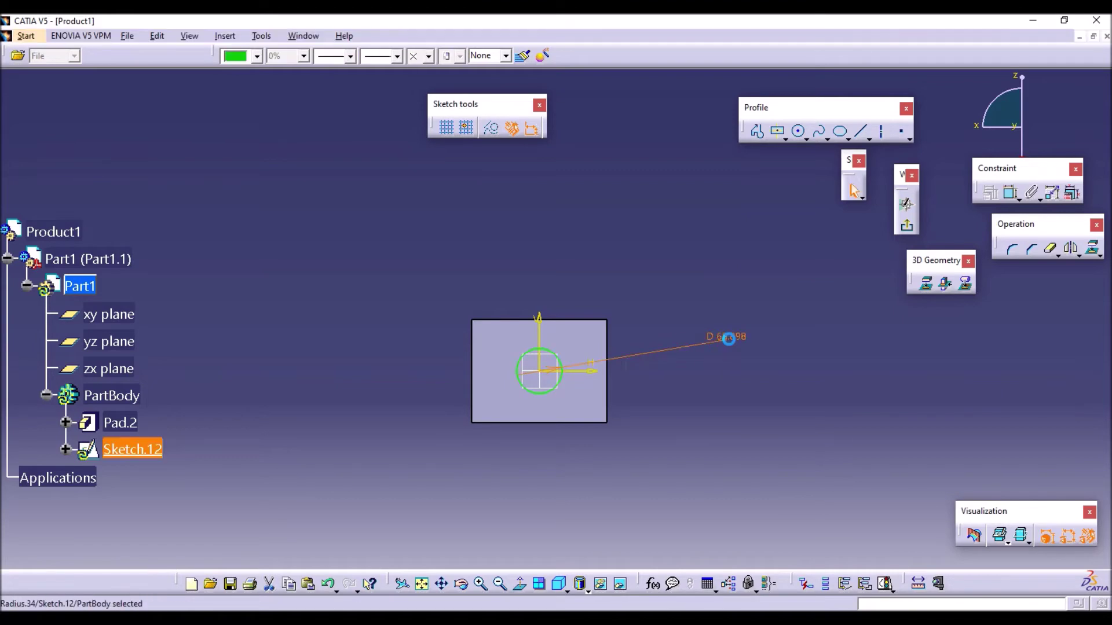
double_click(728, 339)
text(5)
key(Return)
click(907, 225)
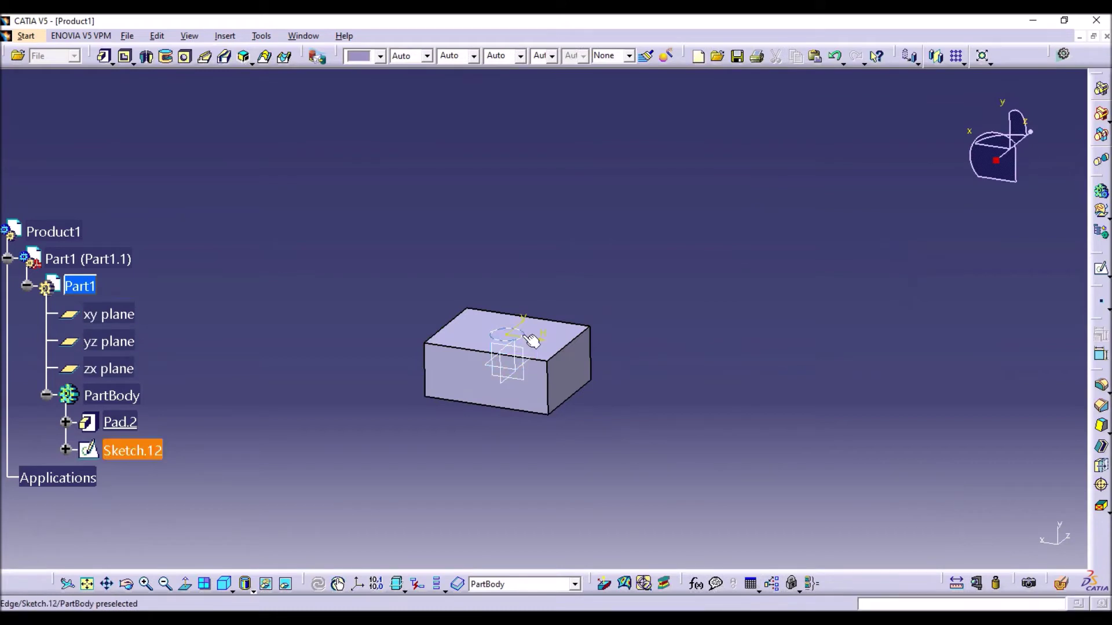
click(530, 353)
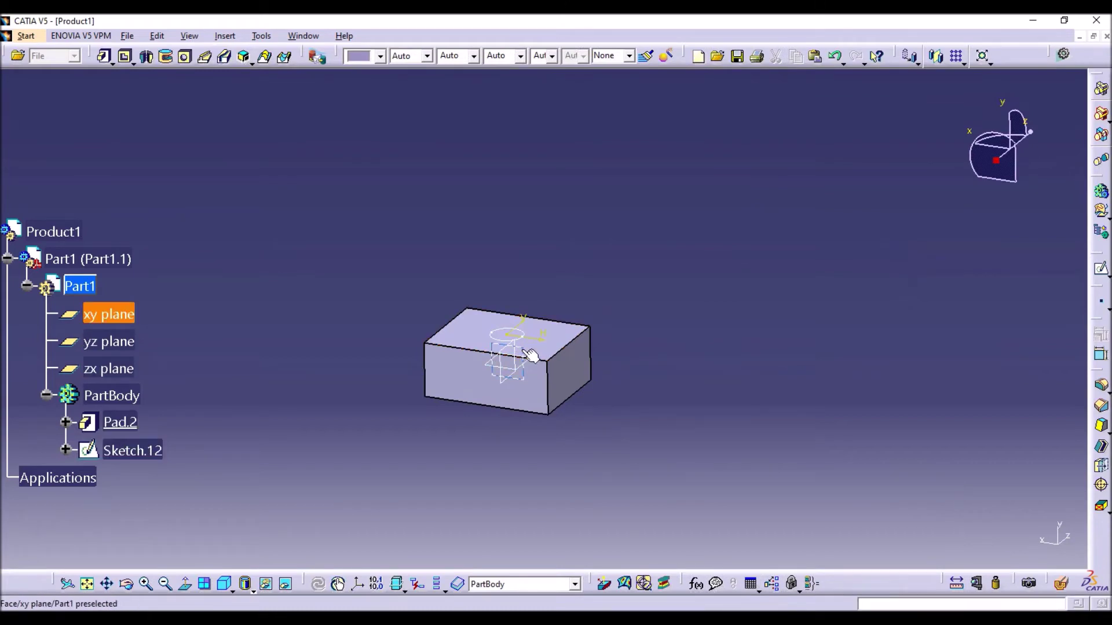
Start a sketch on the xy plane and project the top-face circle into it as a construction element
click(1100, 268)
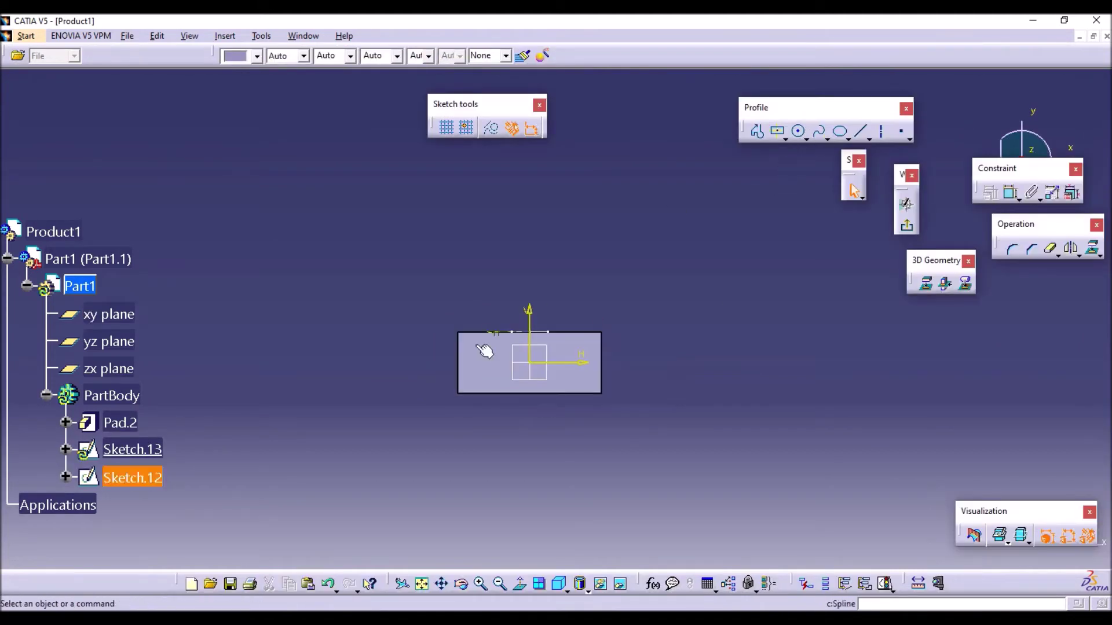
mouse_move(585, 301)
middle_down()
mouse_move(566, 360)
mouse_move(530, 342)
middle_up()
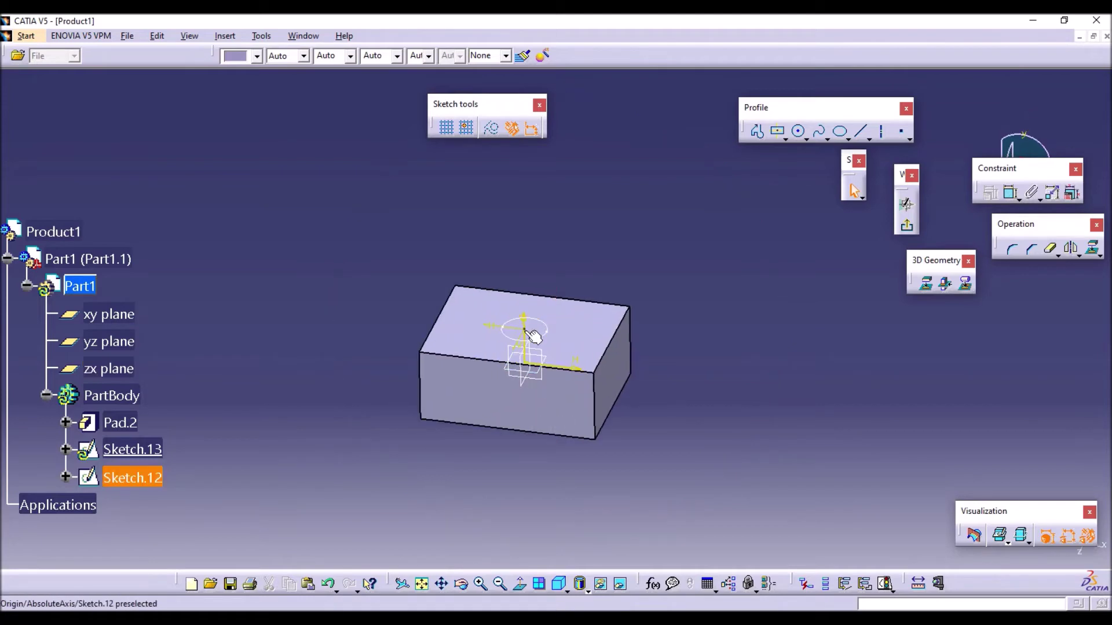
middle_drag(576, 367, 584, 342)
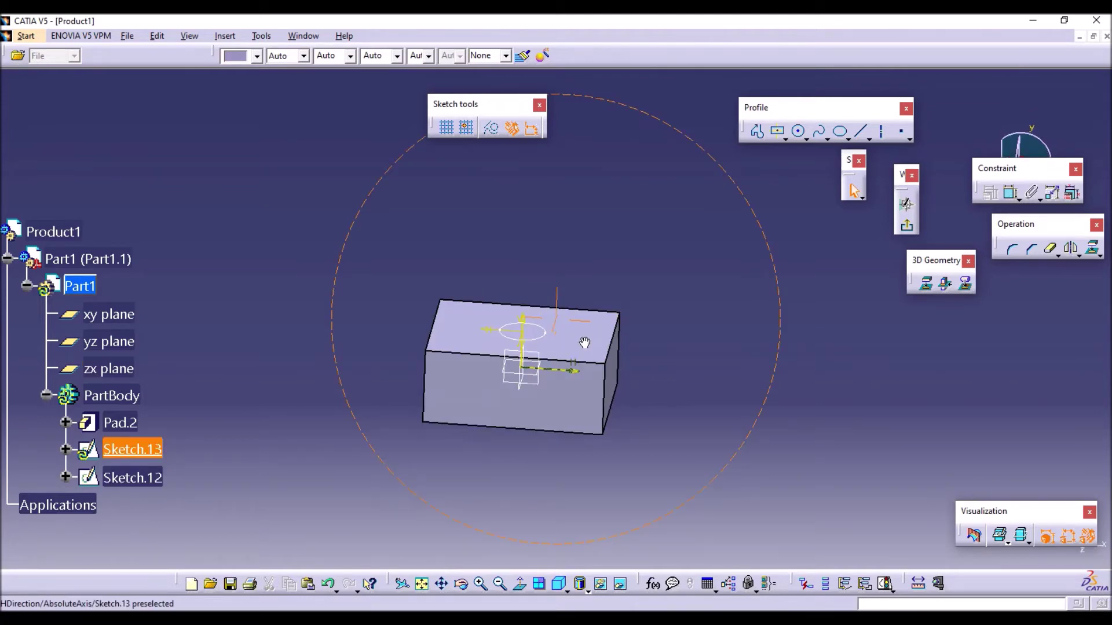
click(926, 284)
click(545, 343)
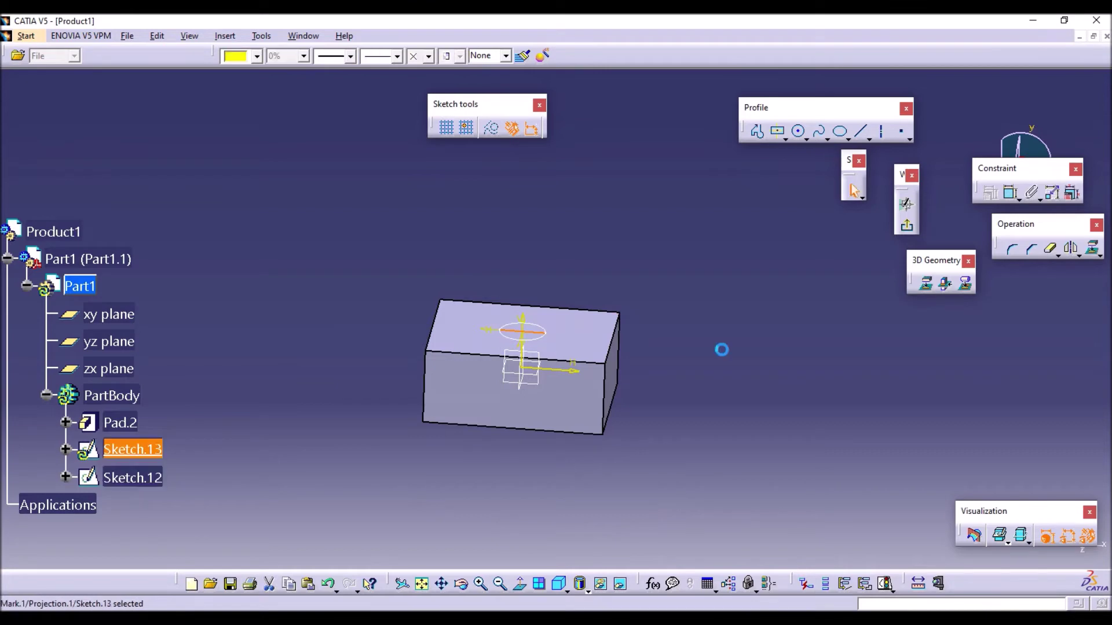
click(526, 324)
click(491, 130)
click(586, 197)
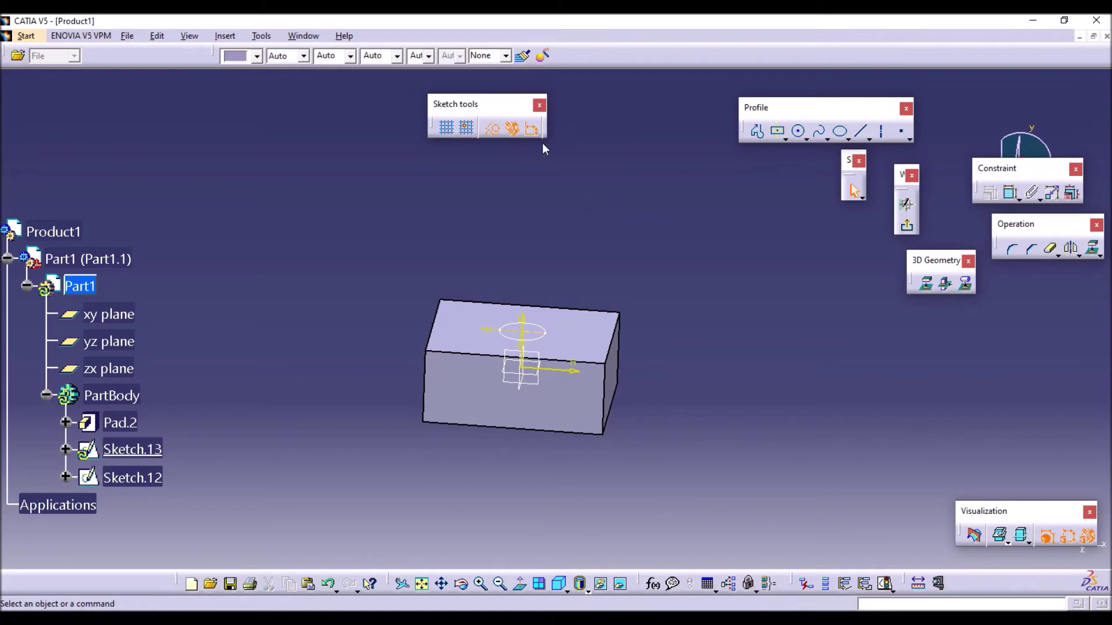
click(492, 129)
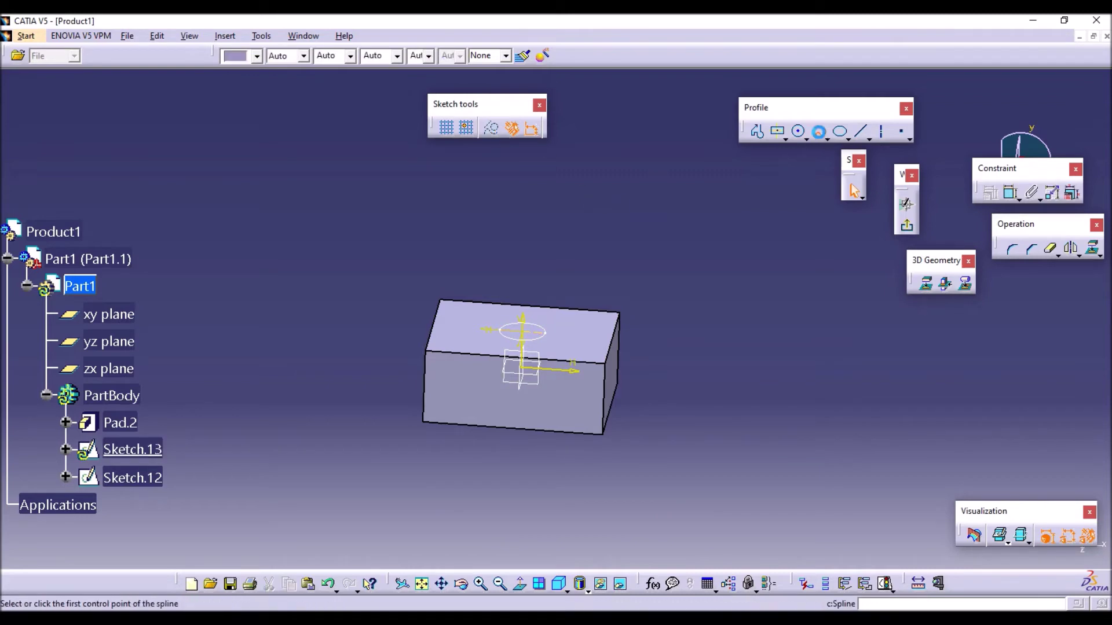
Draw an S-shaped spline upward from the circle's center through three further points and exit the sketch
click(819, 131)
click(523, 330)
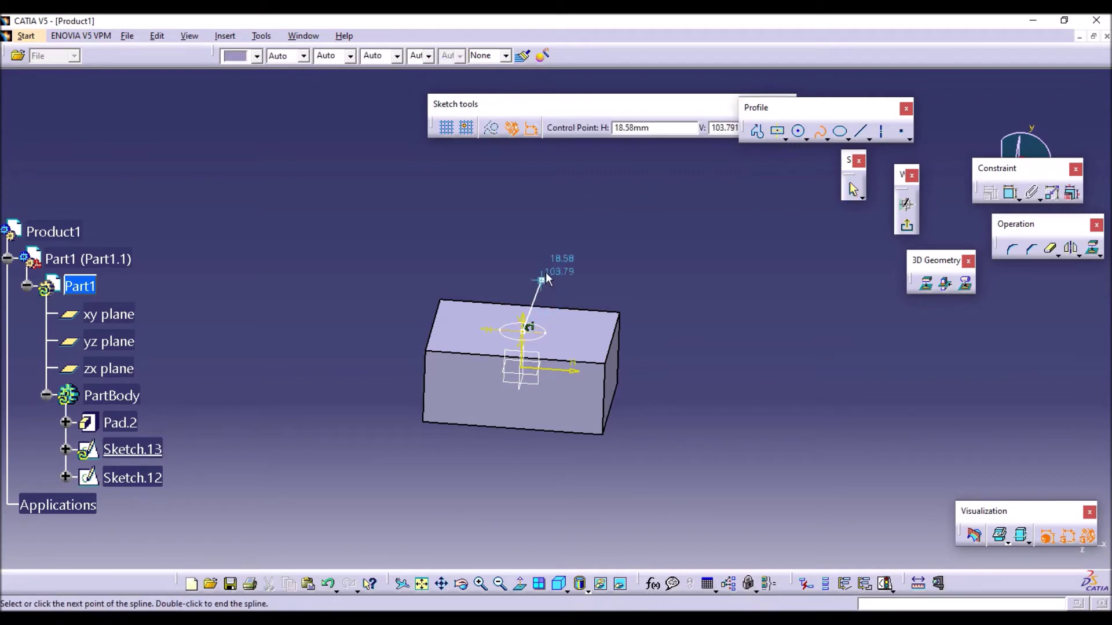
click(551, 263)
click(672, 230)
click(757, 168)
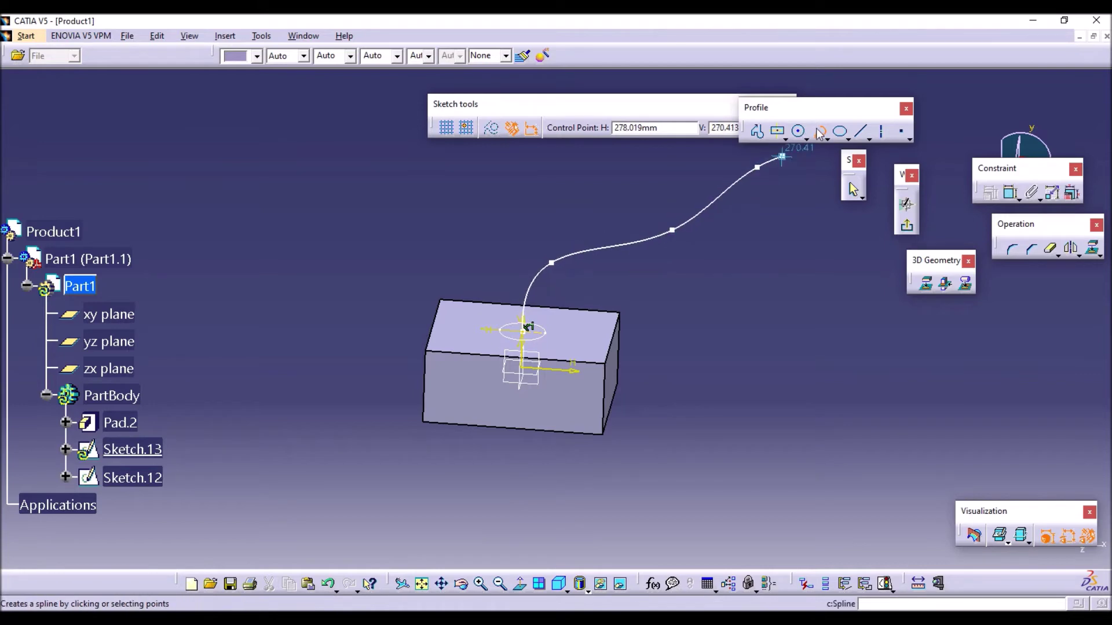
key(Escape)
click(908, 230)
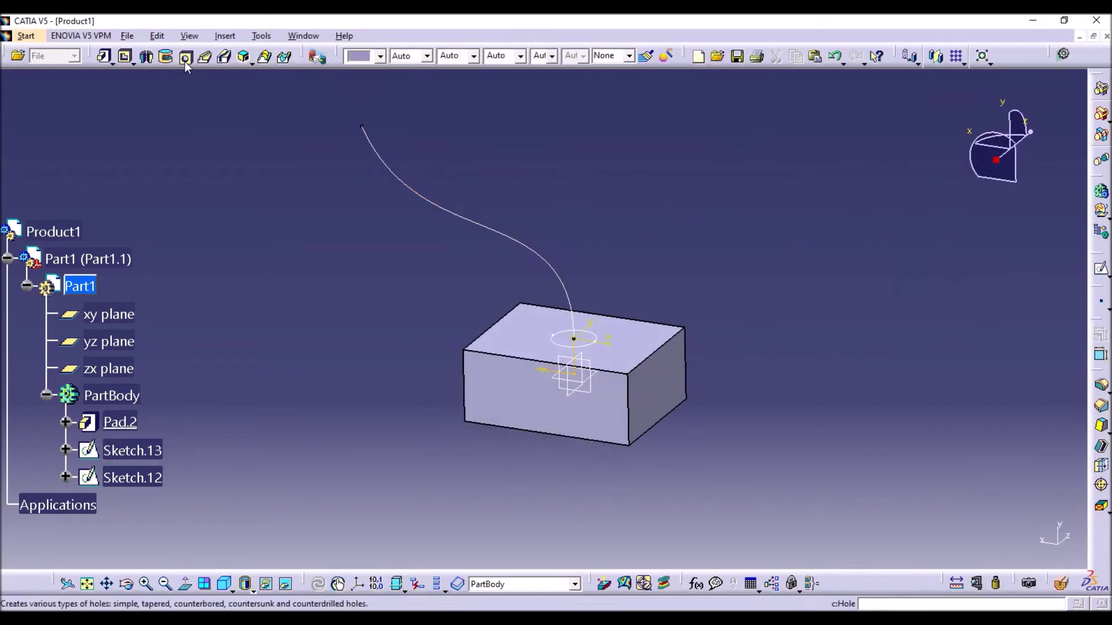
Create a rib with the circle Sketch.12 as profile and the spline Sketch.13 as center curve
click(212, 60)
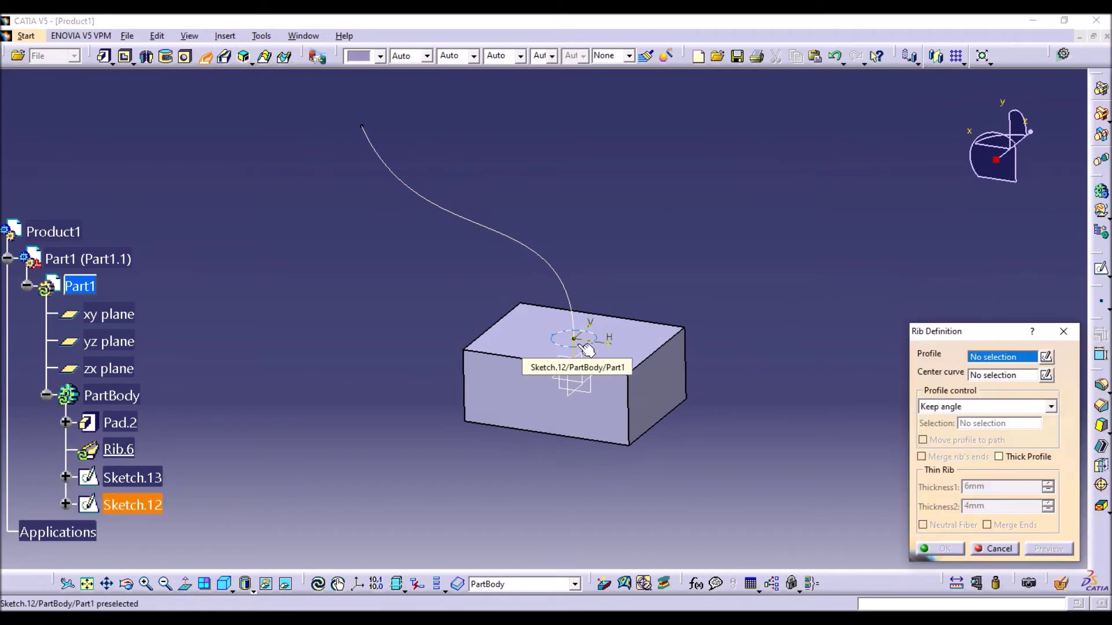
click(586, 343)
click(552, 259)
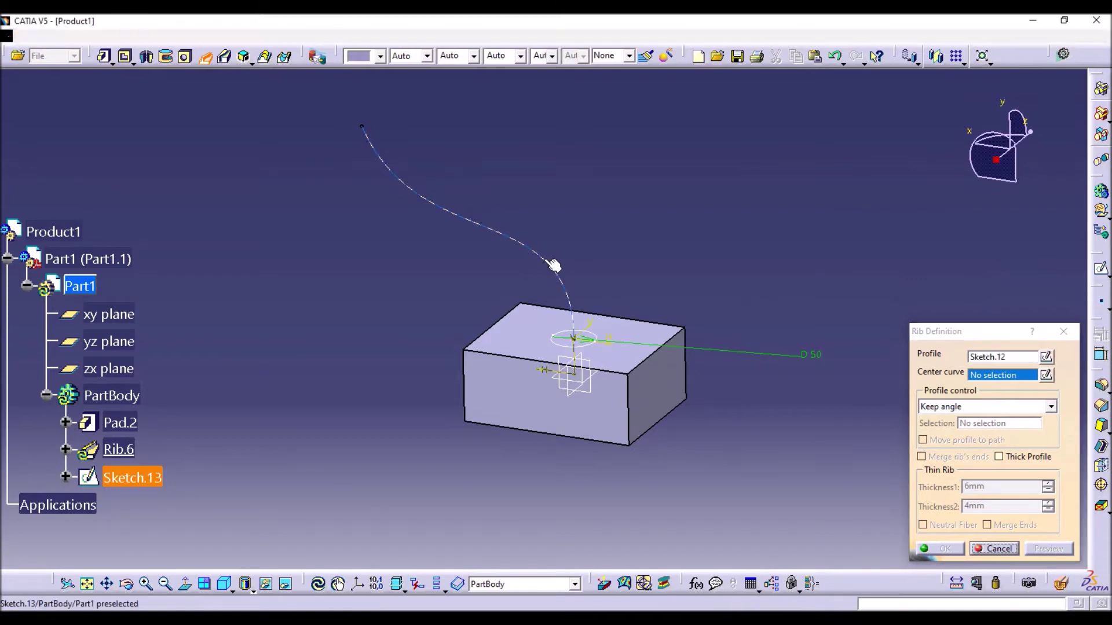
click(934, 548)
Edit Rib.6 to use Pulling direction as profile control, with the sketch's VDirection as the selection
double_click(570, 296)
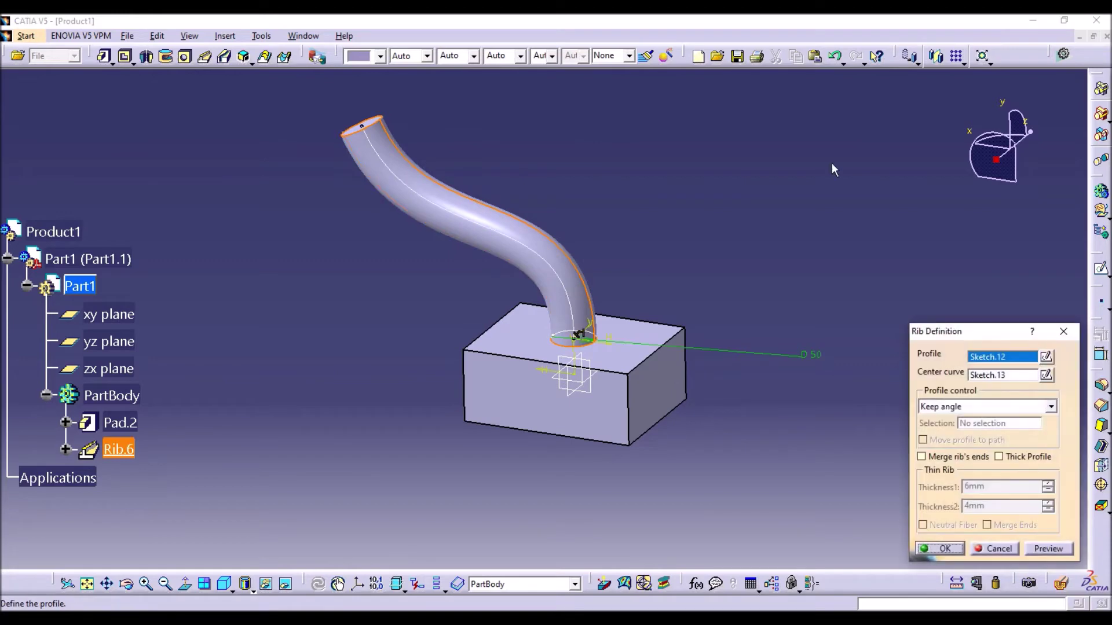
click(1002, 407)
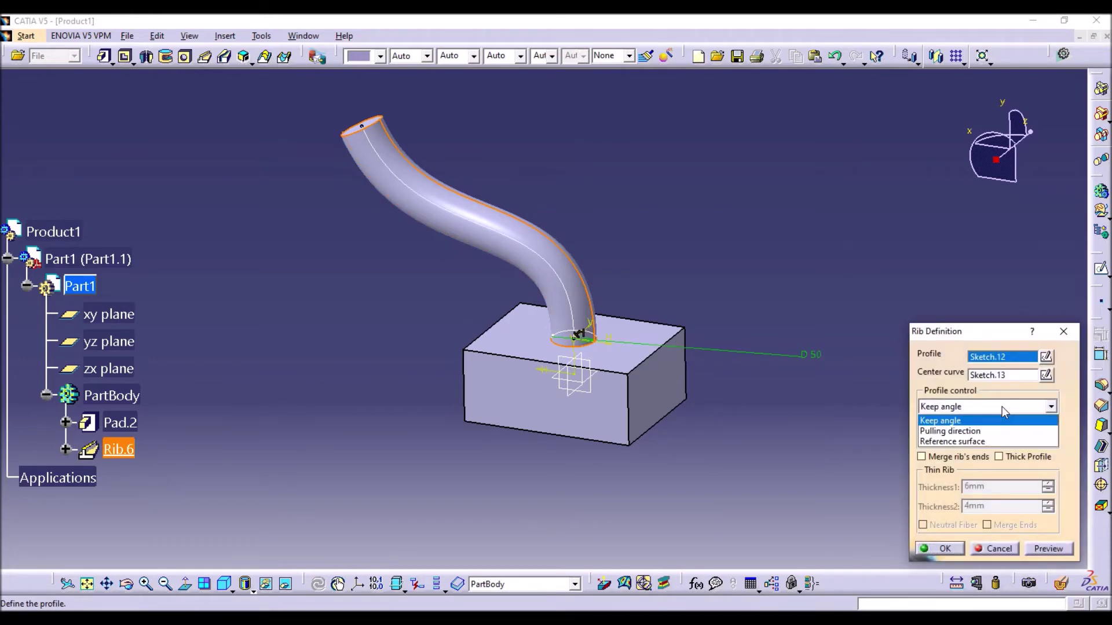
click(948, 432)
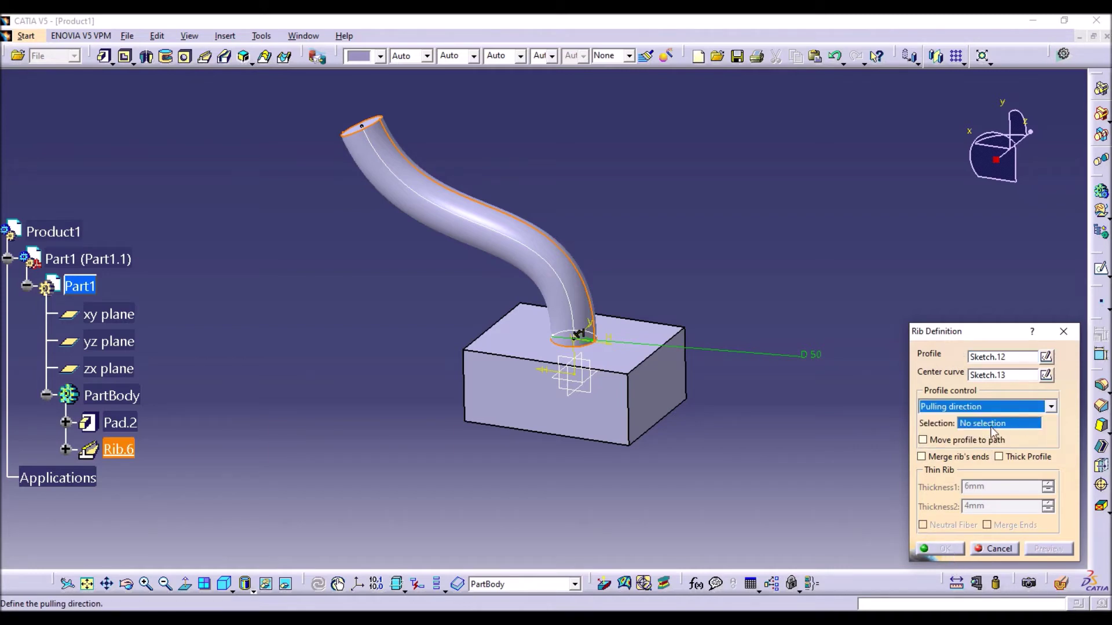
click(580, 349)
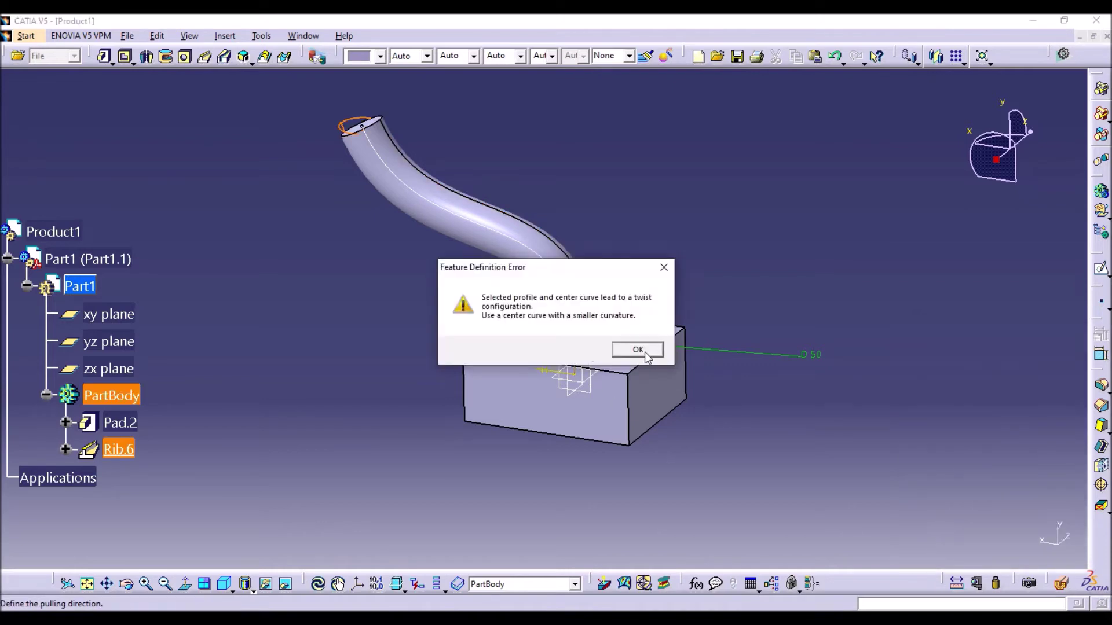
click(638, 350)
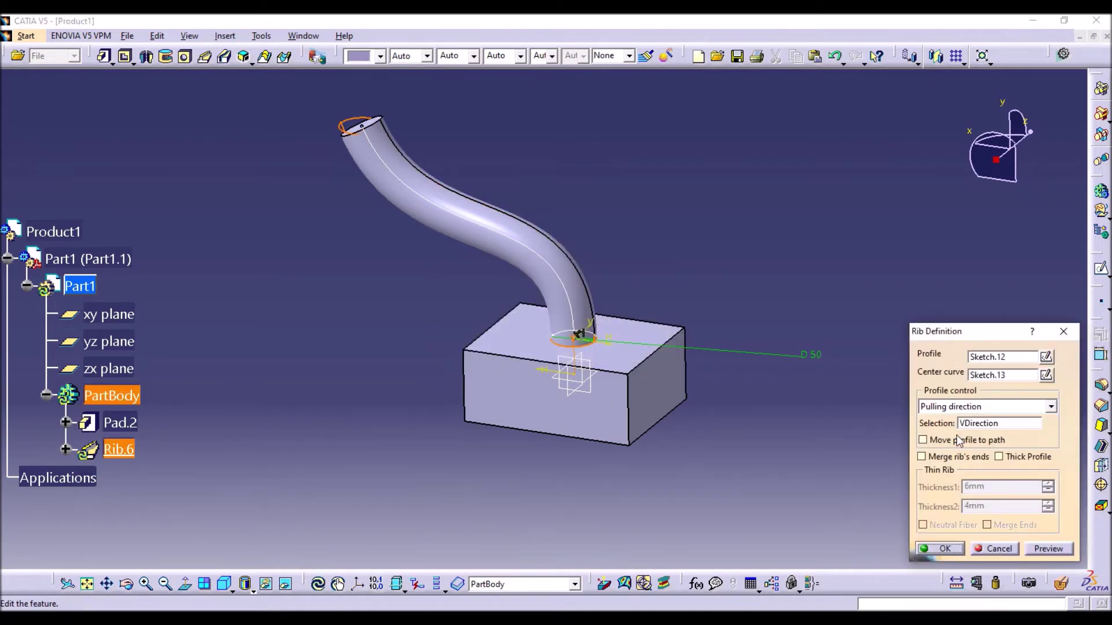
Try to apply the rib with Move profile to path turned on
click(956, 444)
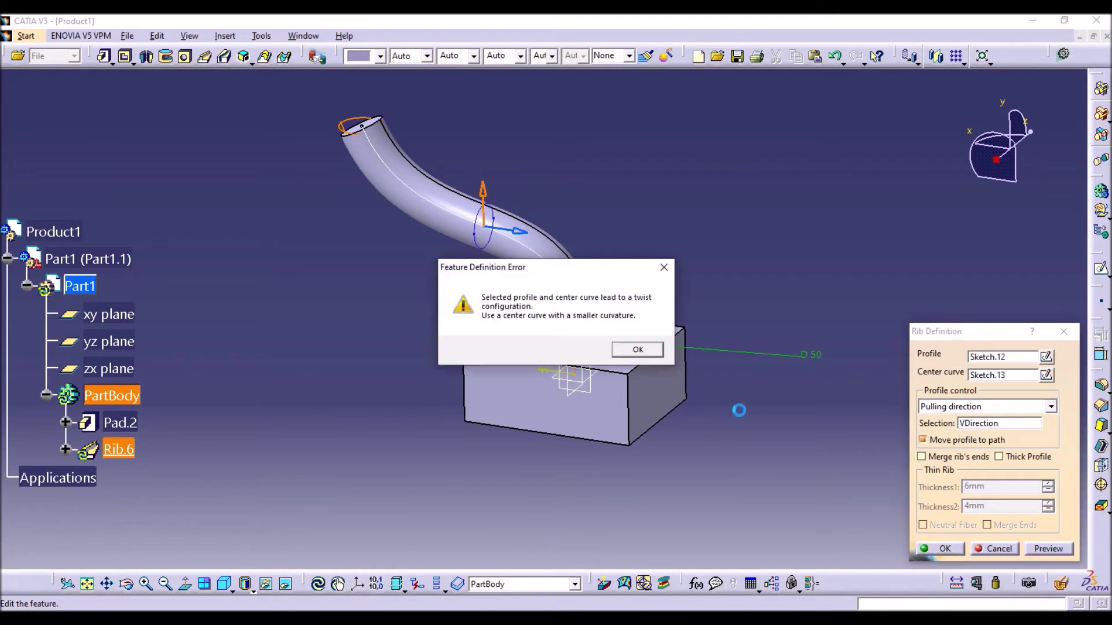
click(644, 350)
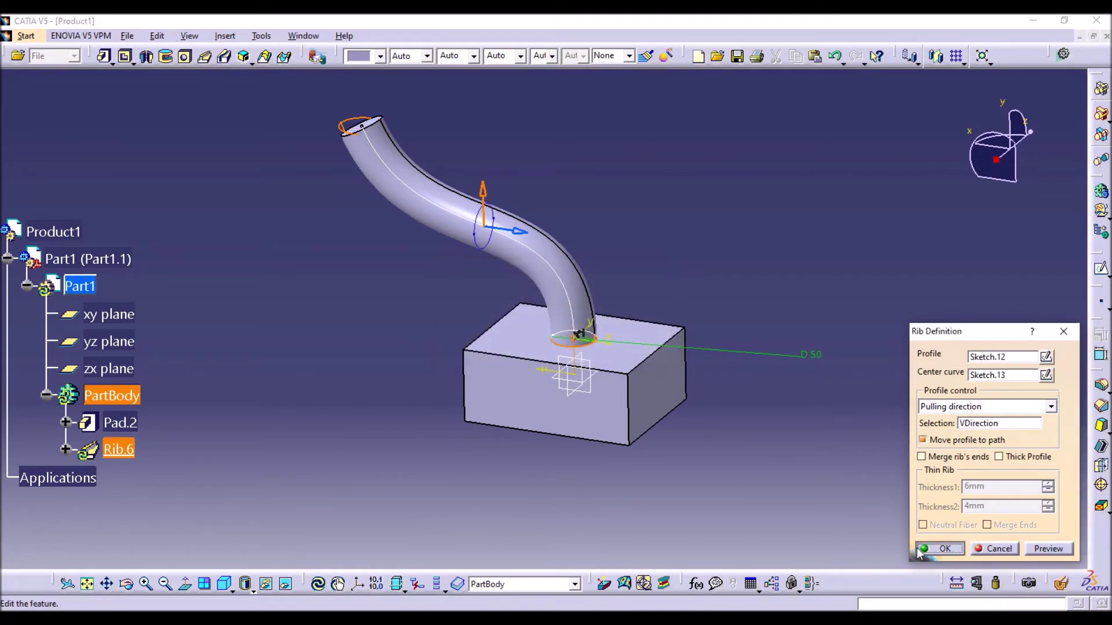
click(918, 548)
click(1049, 546)
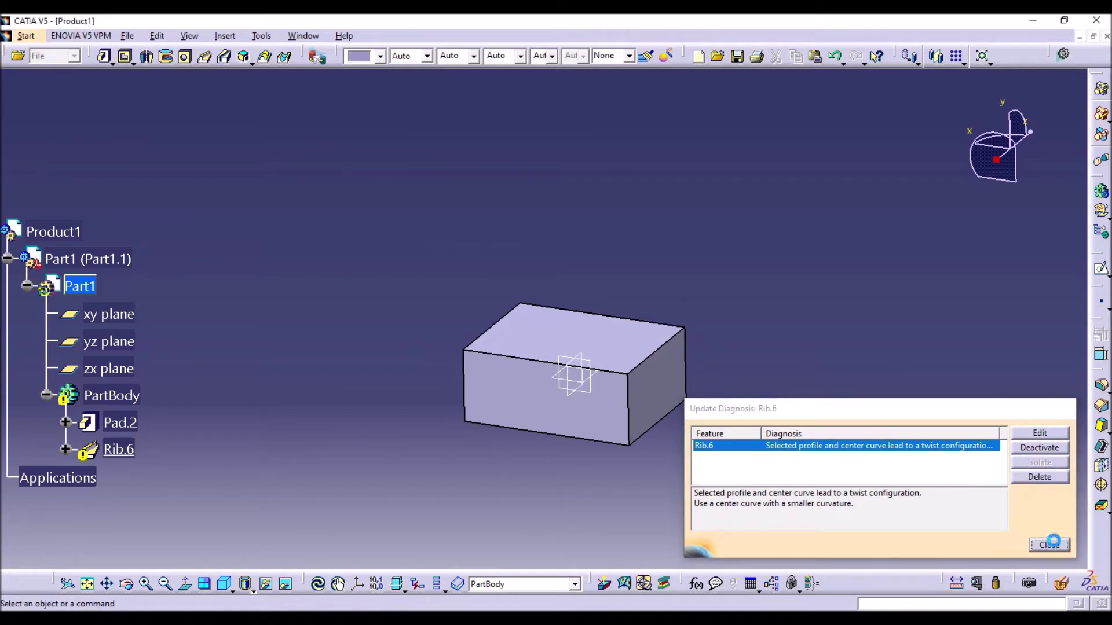
Edit Rib.6 to turn Move profile to path off and try to apply the rib again
double_click(118, 449)
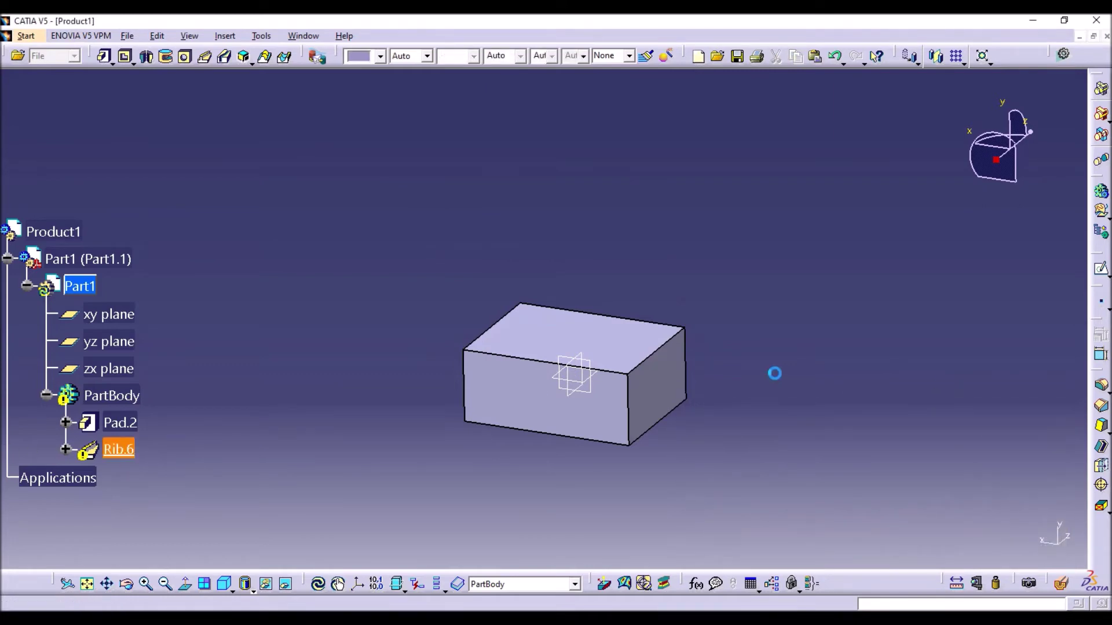
click(652, 354)
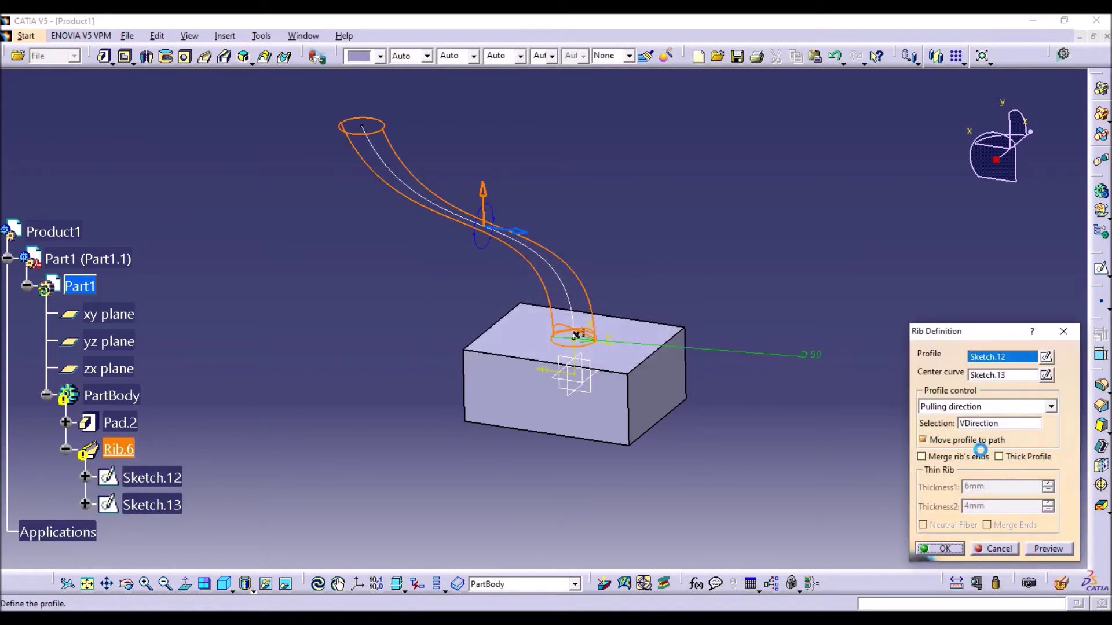
click(964, 444)
key(Return)
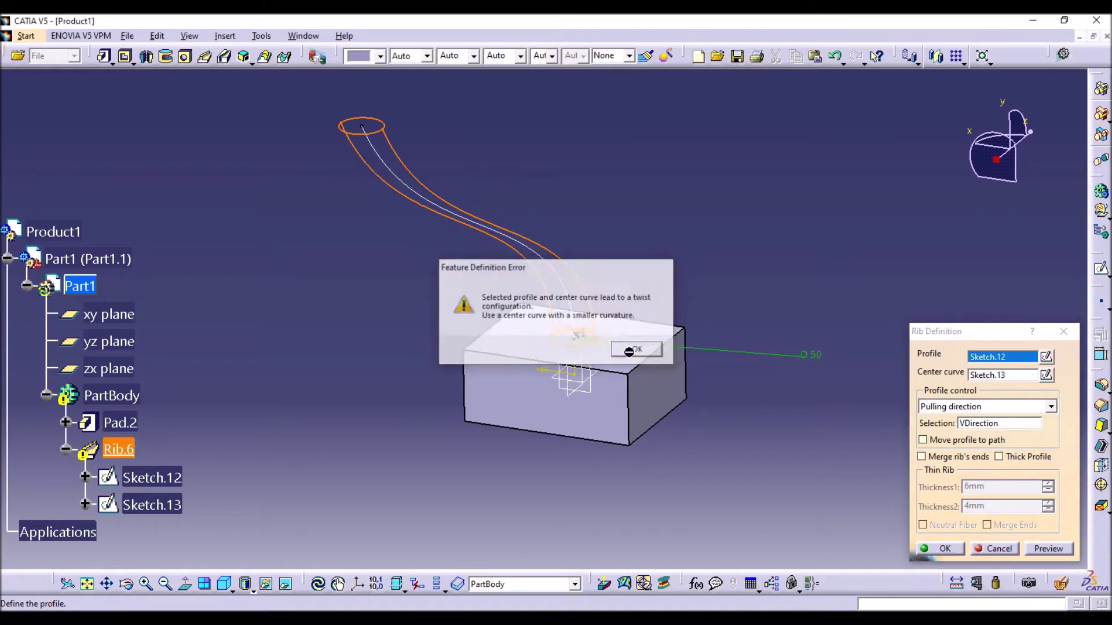
click(937, 549)
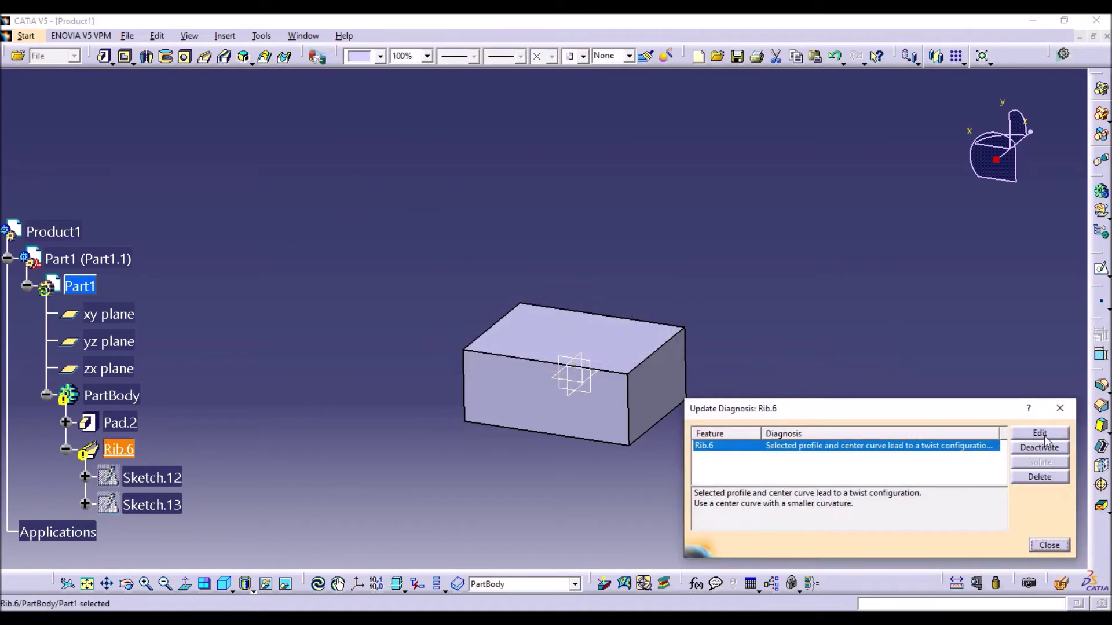
click(1042, 543)
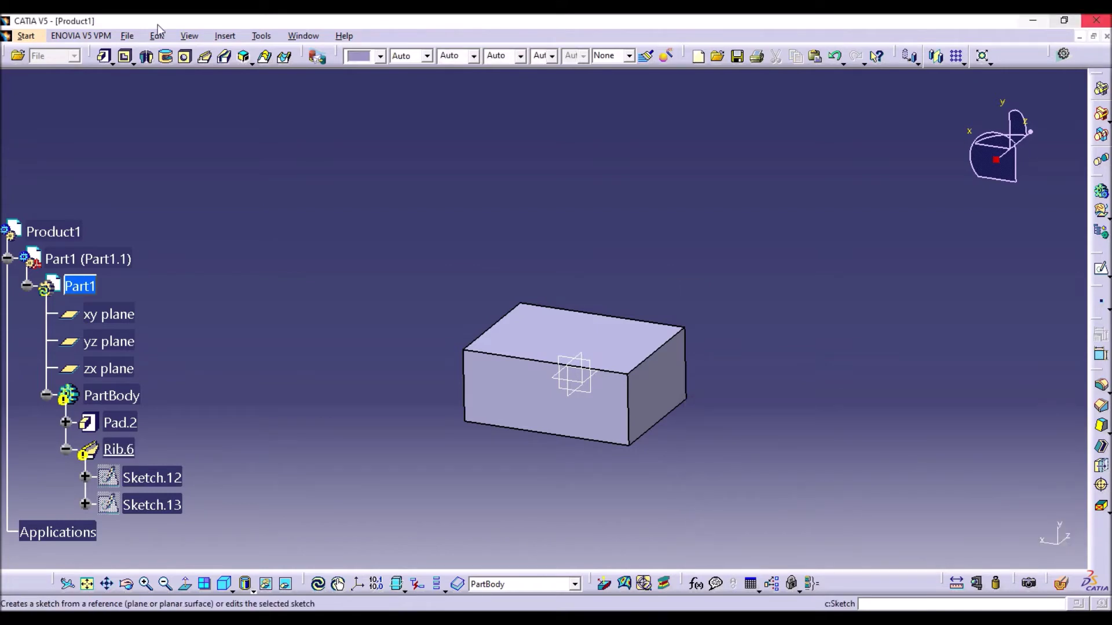
Lower the middle control points of the center-curve spline in Sketch.13 to soften its curvature, and rebuild Rib.6
double_click(154, 480)
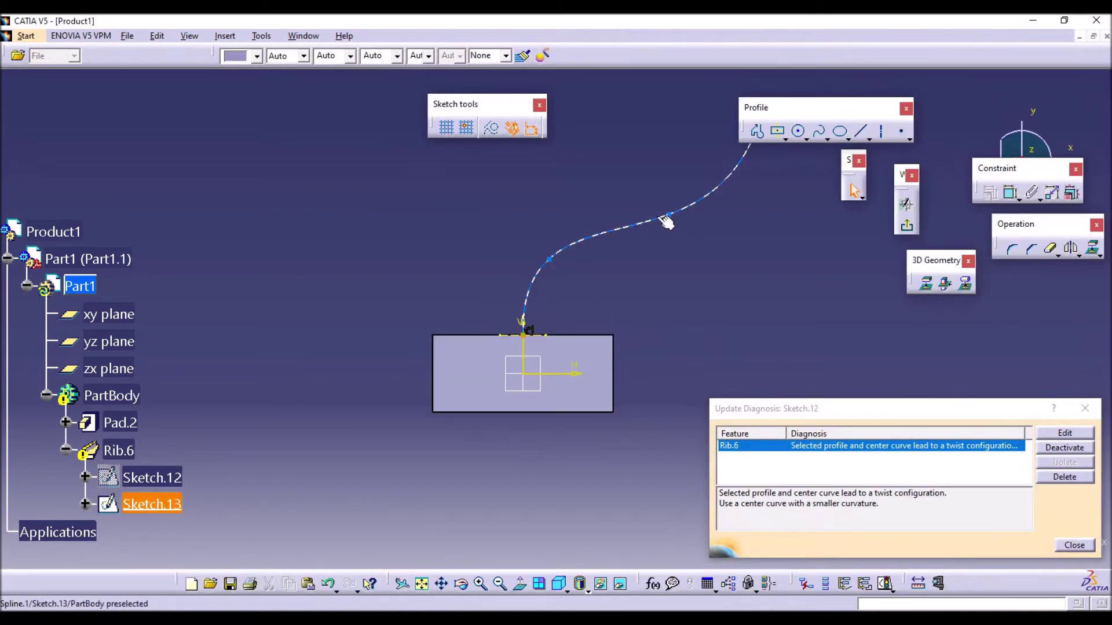
drag(555, 262, 558, 284)
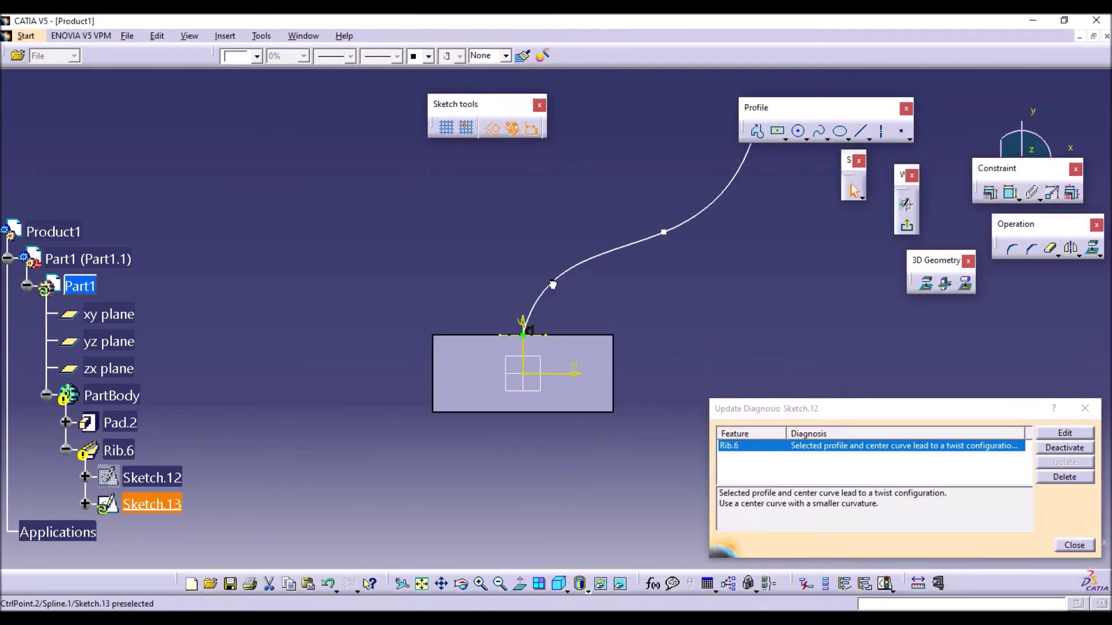
click(1066, 432)
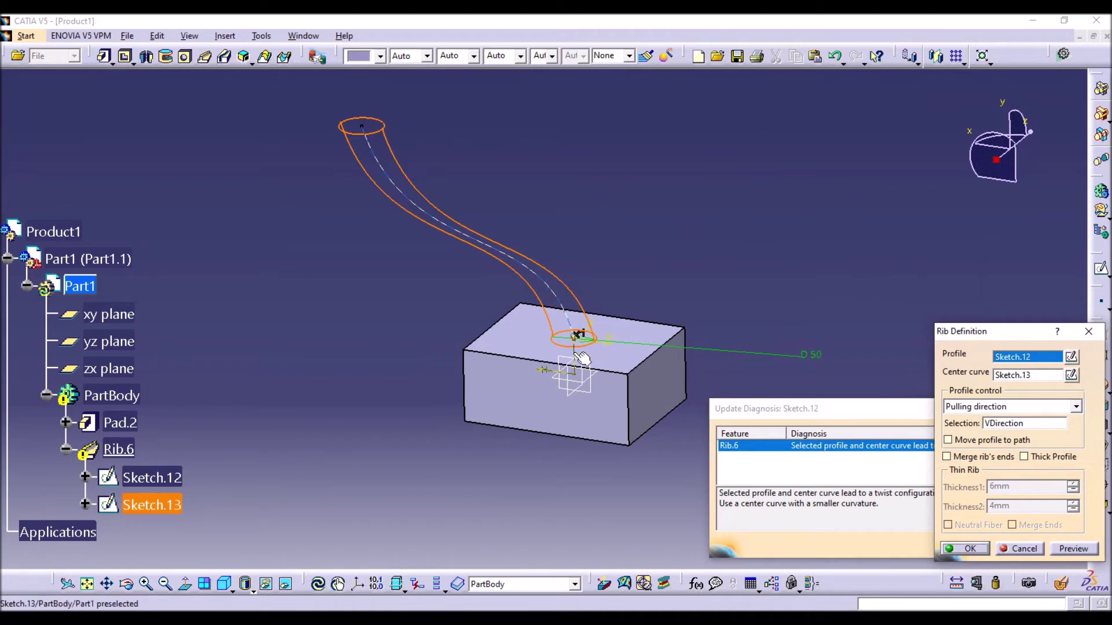
click(966, 548)
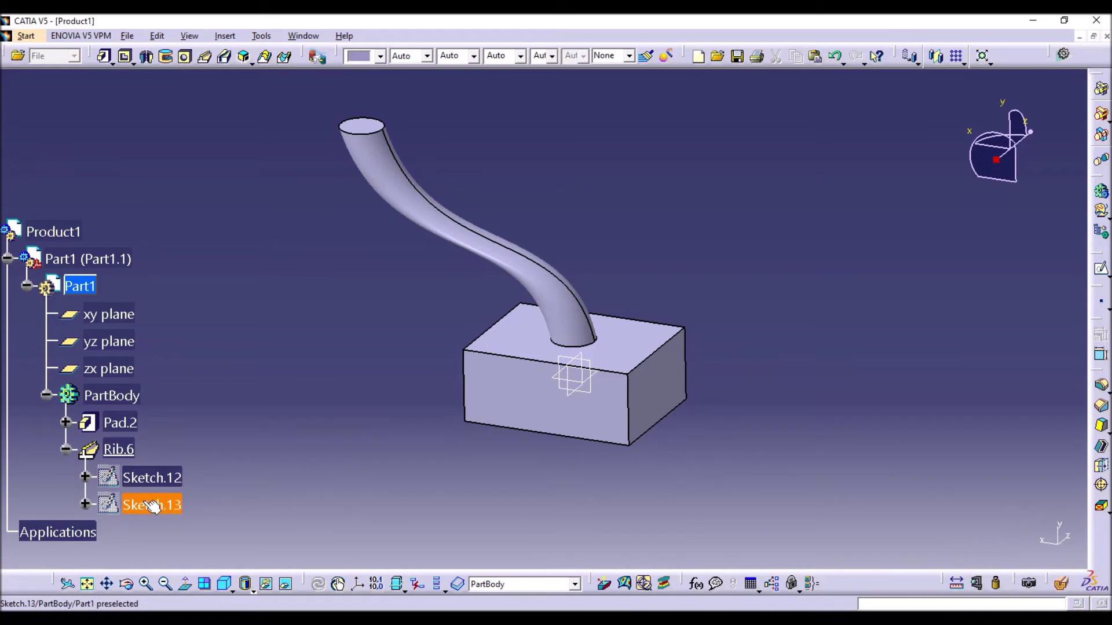
Edit Rib.6 with Pulling direction as profile control and turn on Move profile to path
double_click(119, 449)
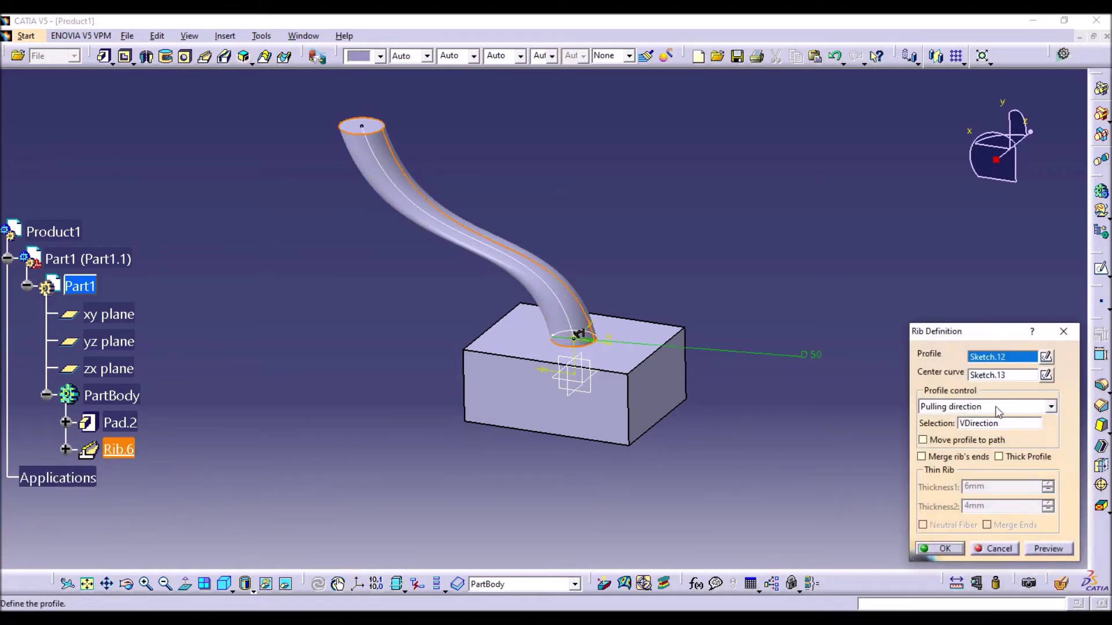
click(995, 406)
click(972, 432)
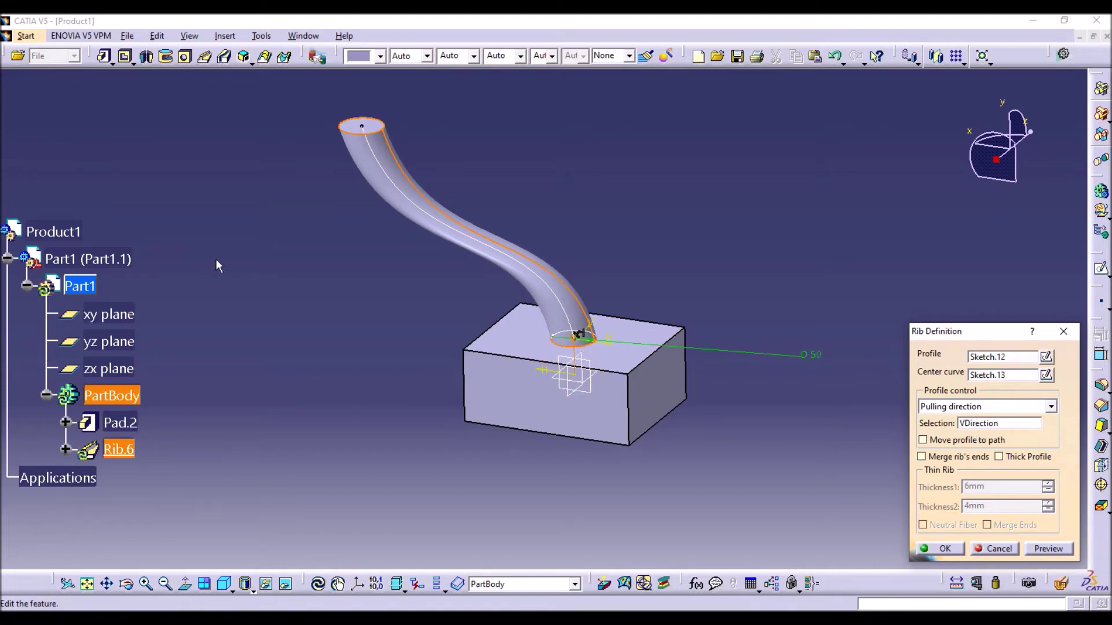
click(938, 549)
click(119, 450)
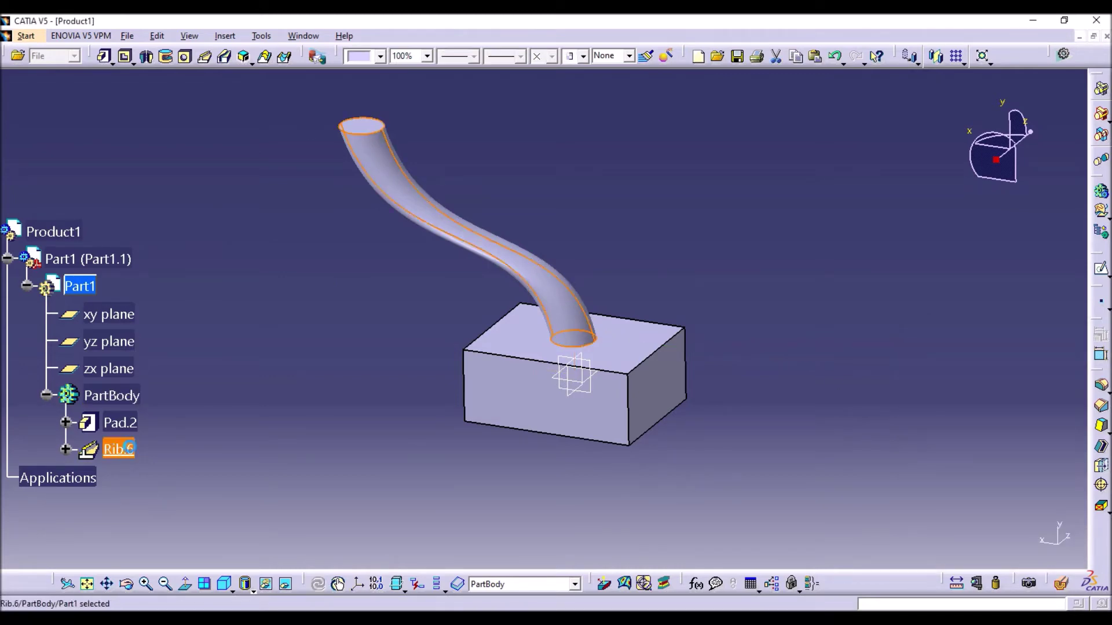
double_click(119, 450)
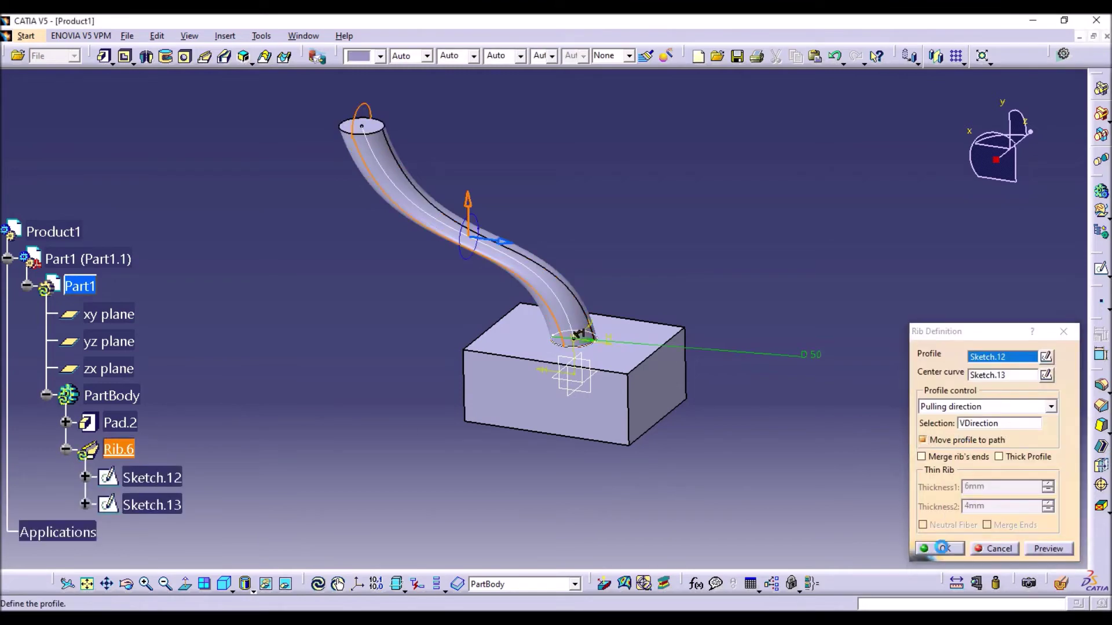
click(938, 548)
Preview Rib.6 with Move profile to path turned off and discard the change
double_click(133, 449)
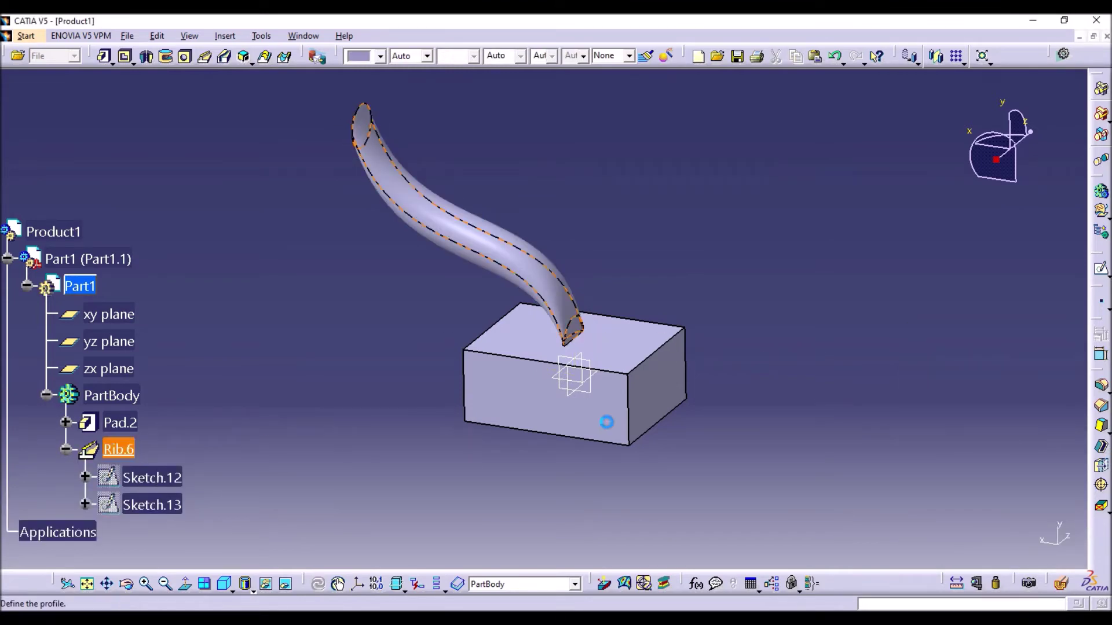
click(939, 441)
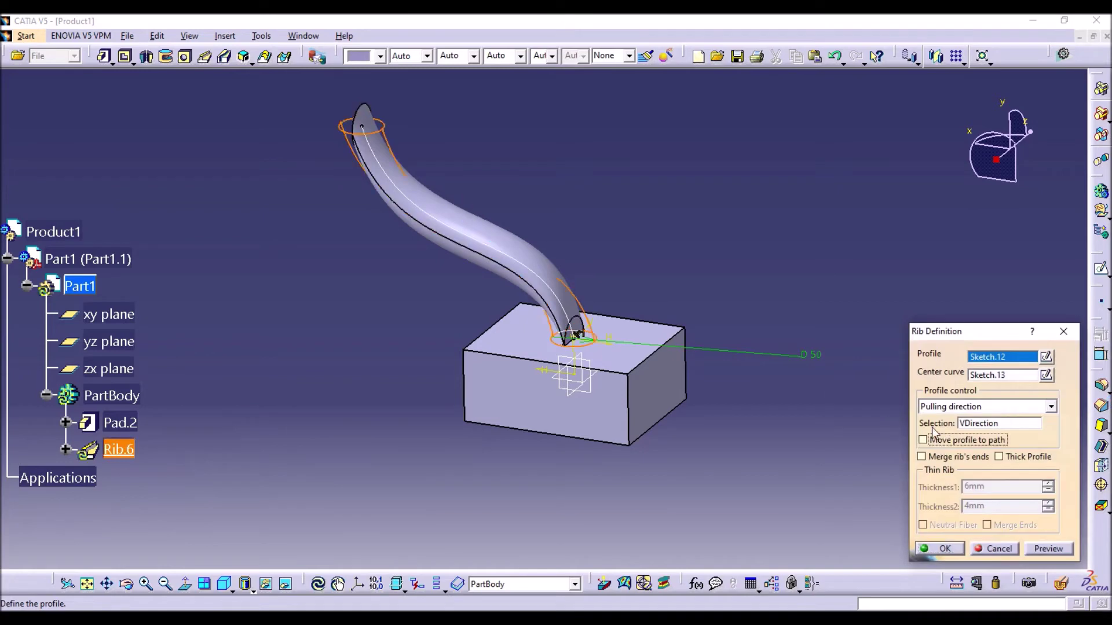
click(1063, 331)
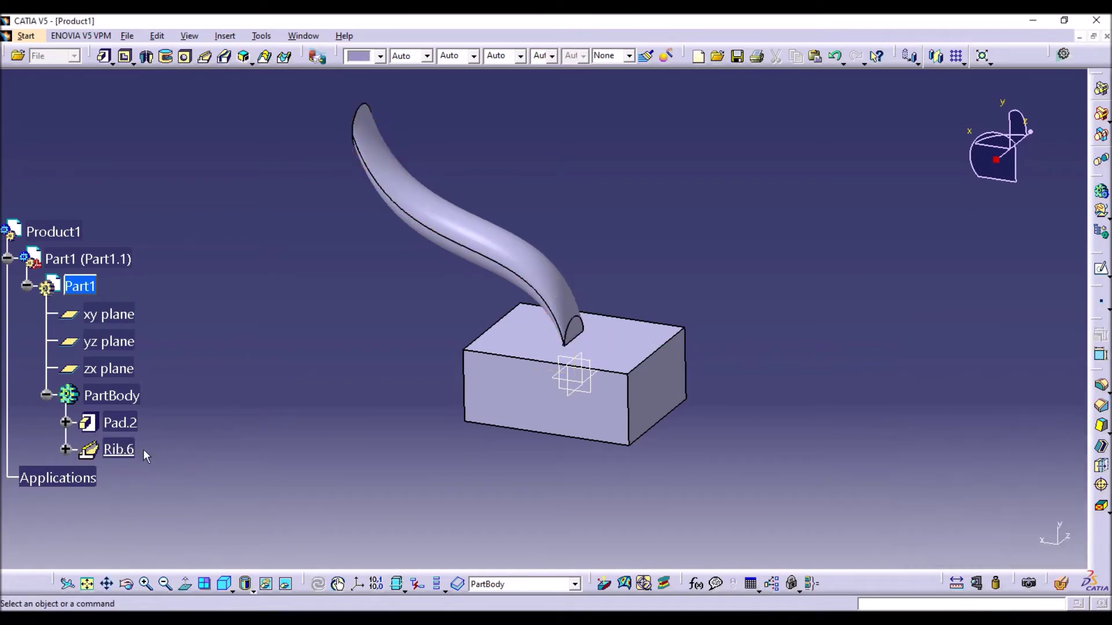
double_click(109, 450)
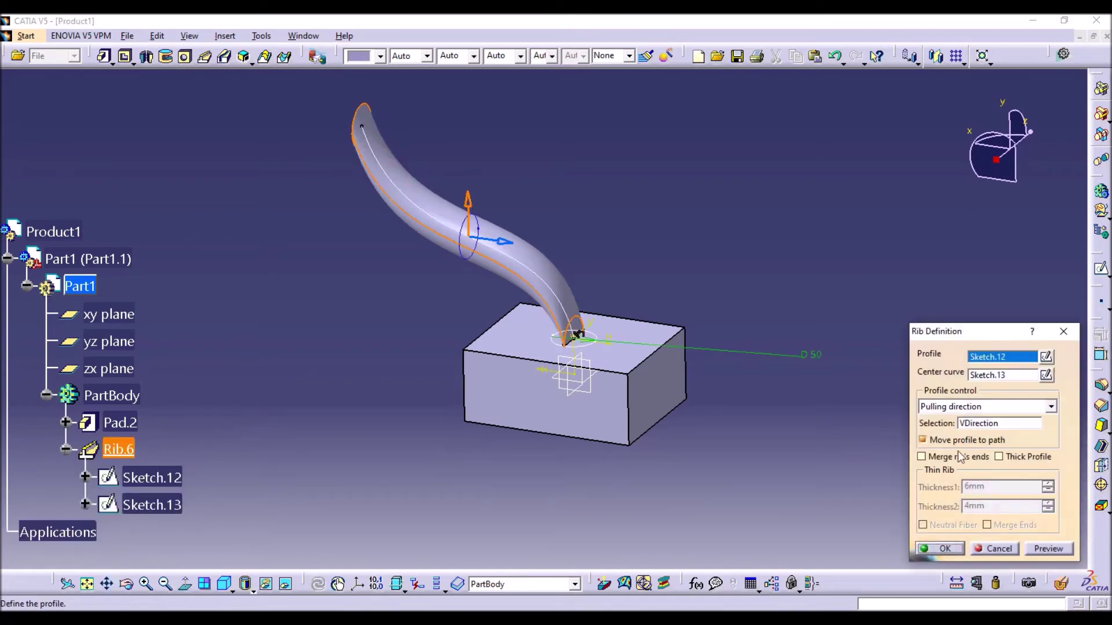
click(949, 441)
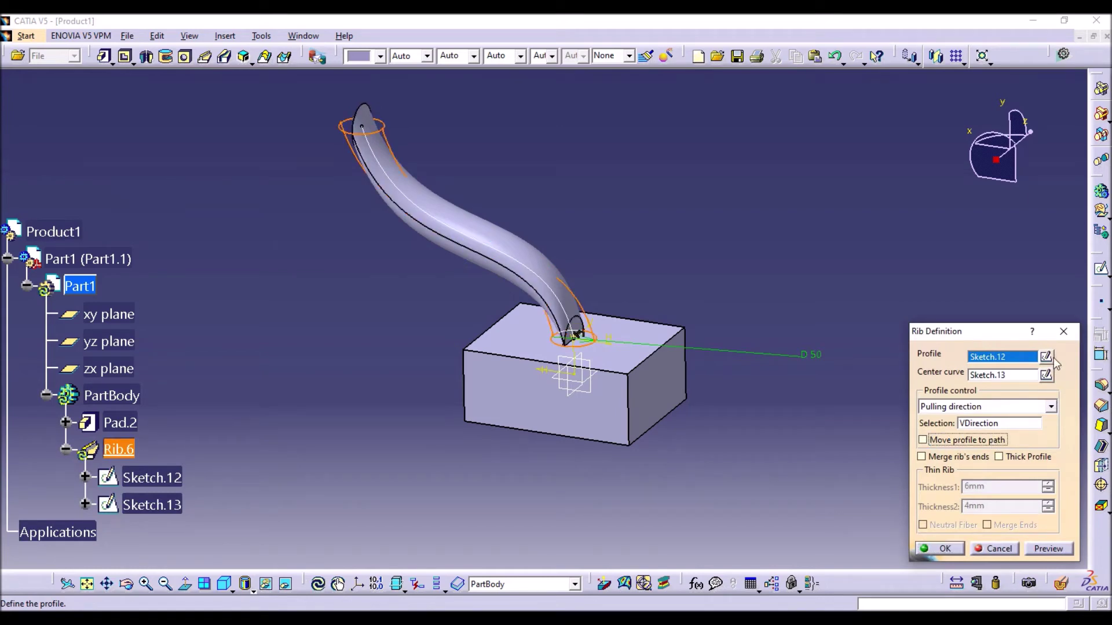
click(1060, 330)
Edit Rib.6 to turn off Move profile to path, keeping Pulling direction as profile control, and apply the change
double_click(112, 450)
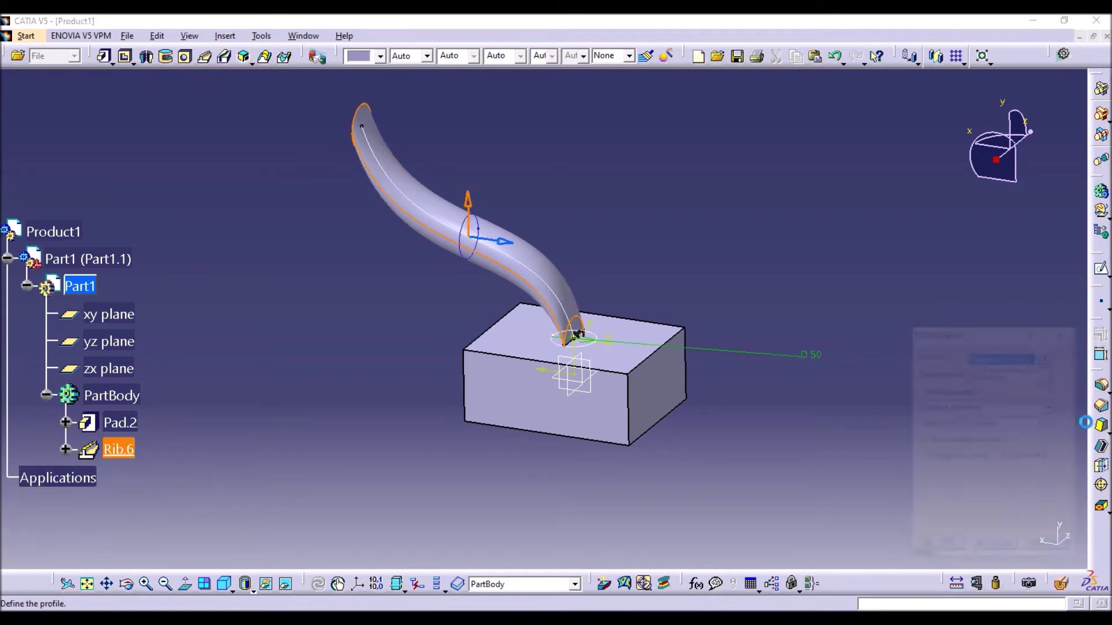
click(991, 405)
click(1023, 426)
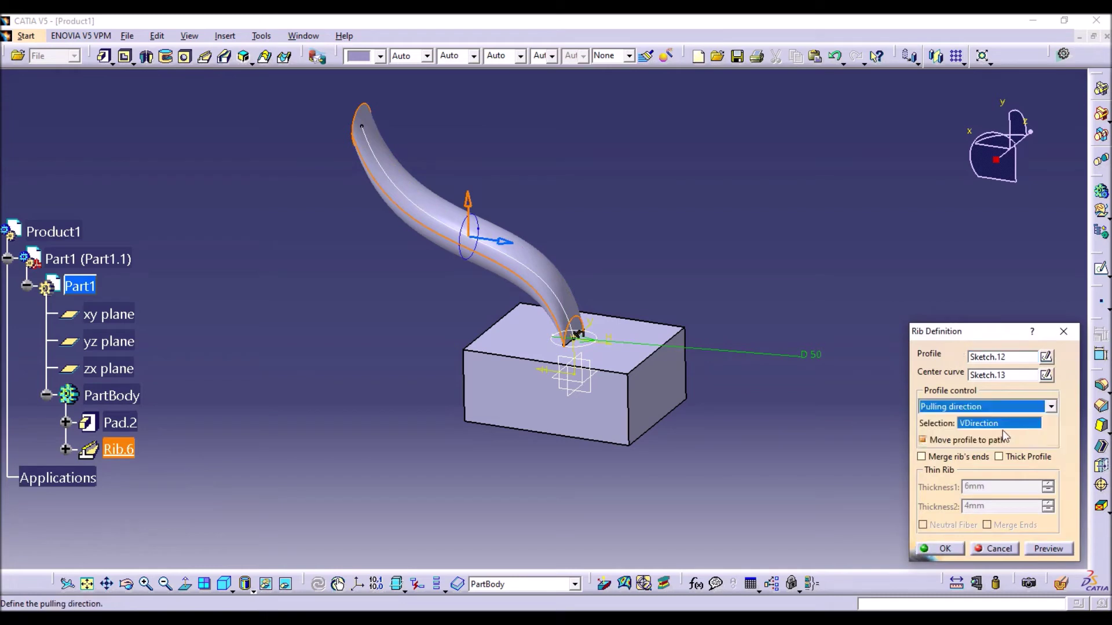
click(966, 441)
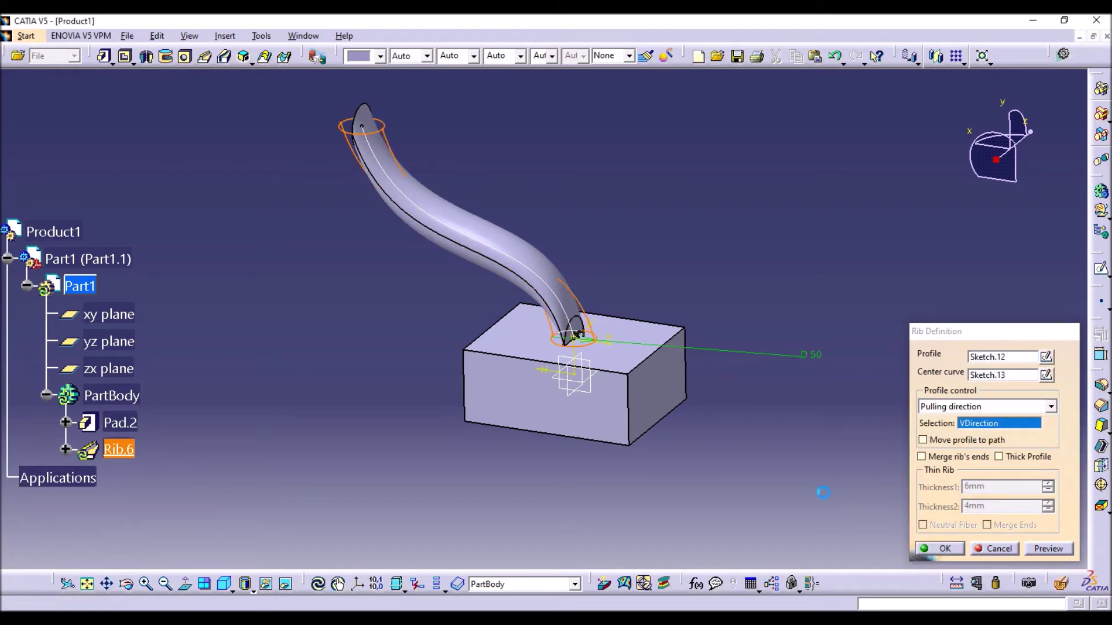
click(940, 549)
Turn Move profile to path back on for Rib.6, apply it, and inspect the swept shape from several angles
double_click(124, 450)
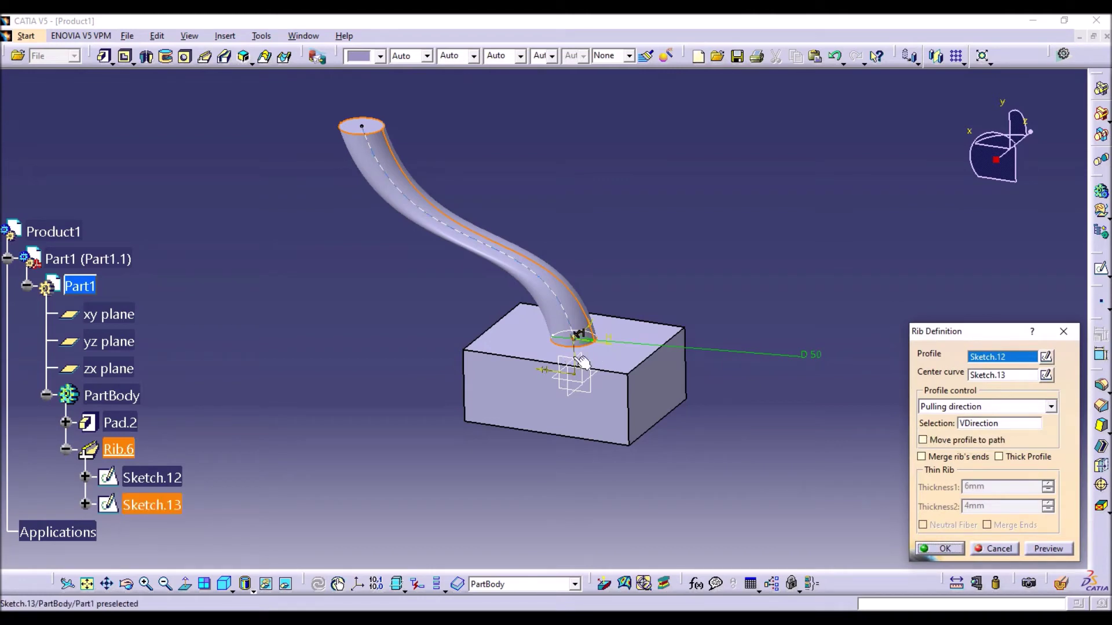
click(945, 441)
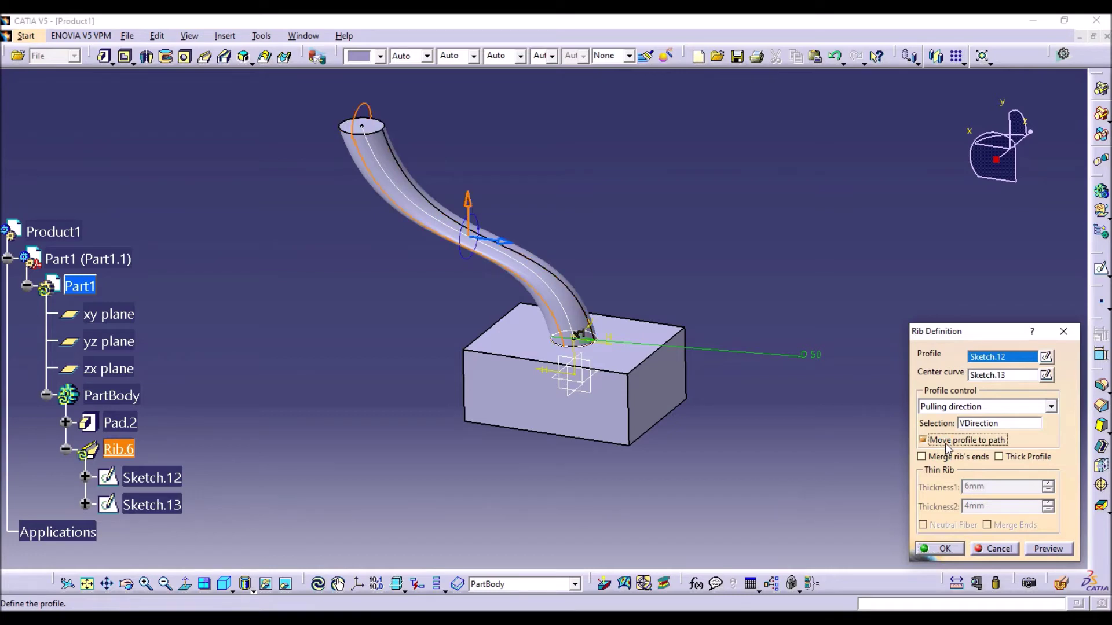
click(939, 549)
middle_drag(627, 384, 521, 335)
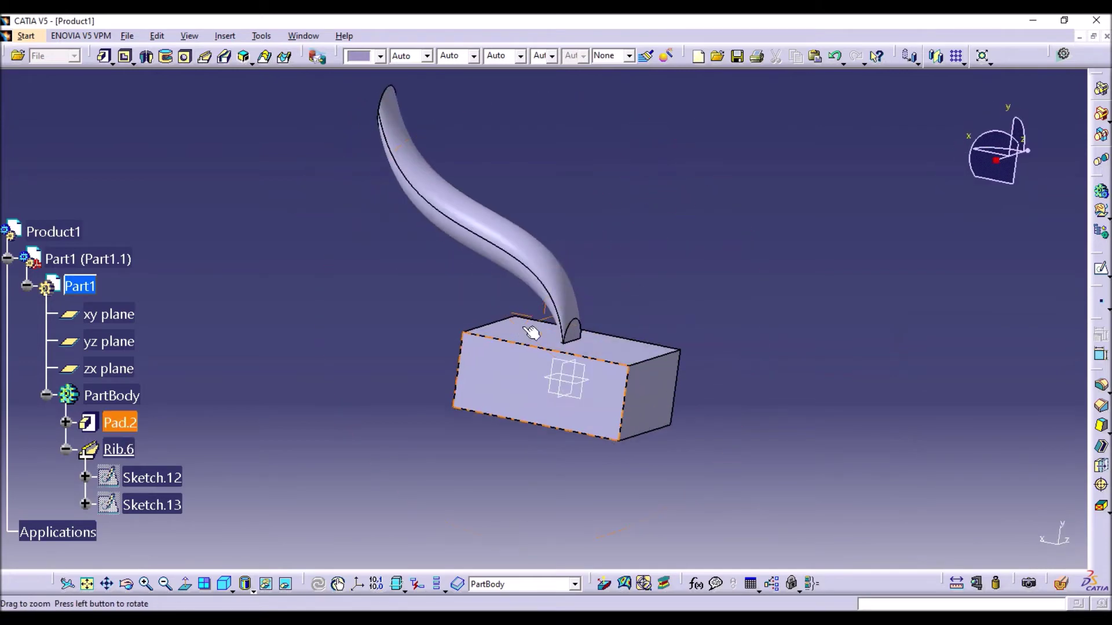
mouse_move(648, 306)
middle_down()
mouse_move(649, 248)
mouse_move(574, 381)
mouse_move(640, 283)
mouse_move(638, 293)
middle_up()
mouse_move(519, 193)
middle_down()
mouse_move(438, 278)
mouse_move(549, 251)
mouse_move(603, 322)
mouse_move(544, 258)
middle_up()
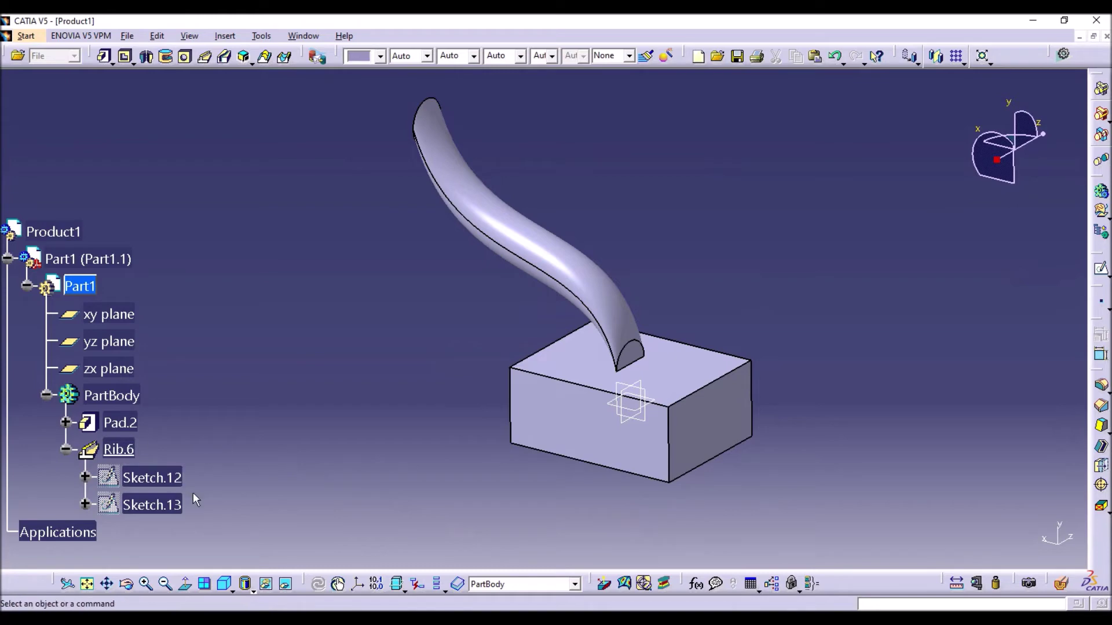
Delete Rib.6 while keeping its profile and center-curve sketches
click(117, 451)
key(Delete)
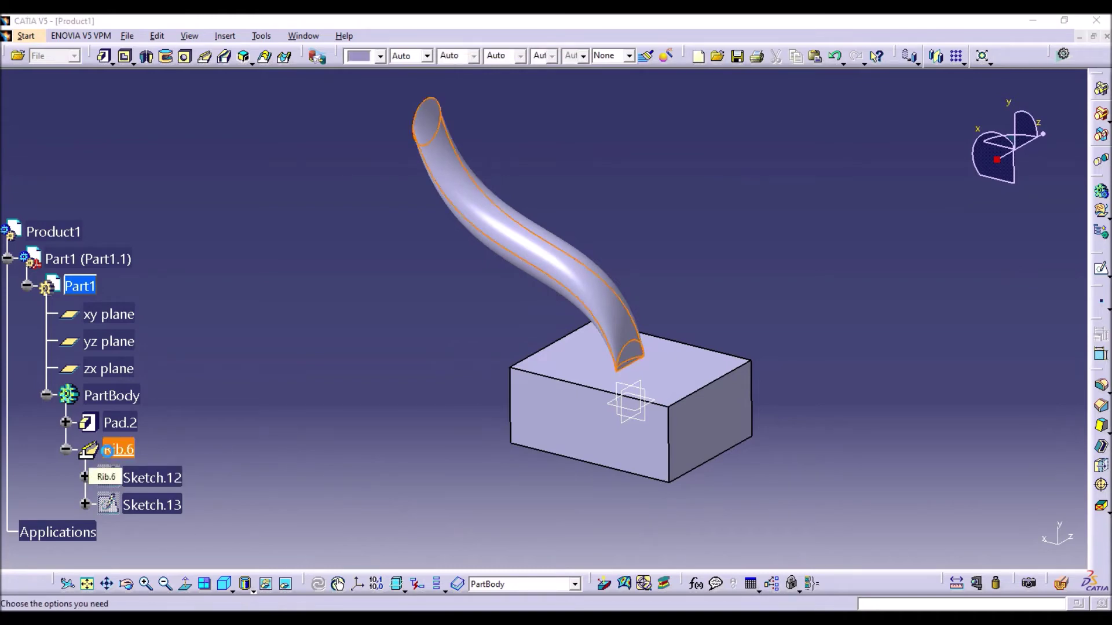
key(Return)
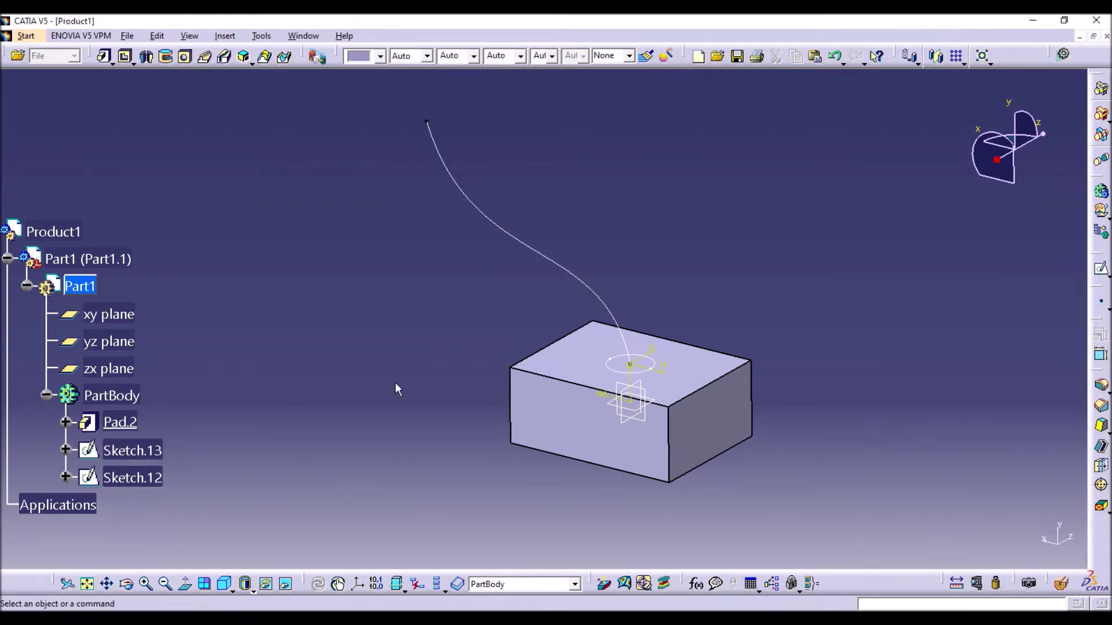
Open Sketch.13 for editing and delete its center-curve spline
double_click(598, 295)
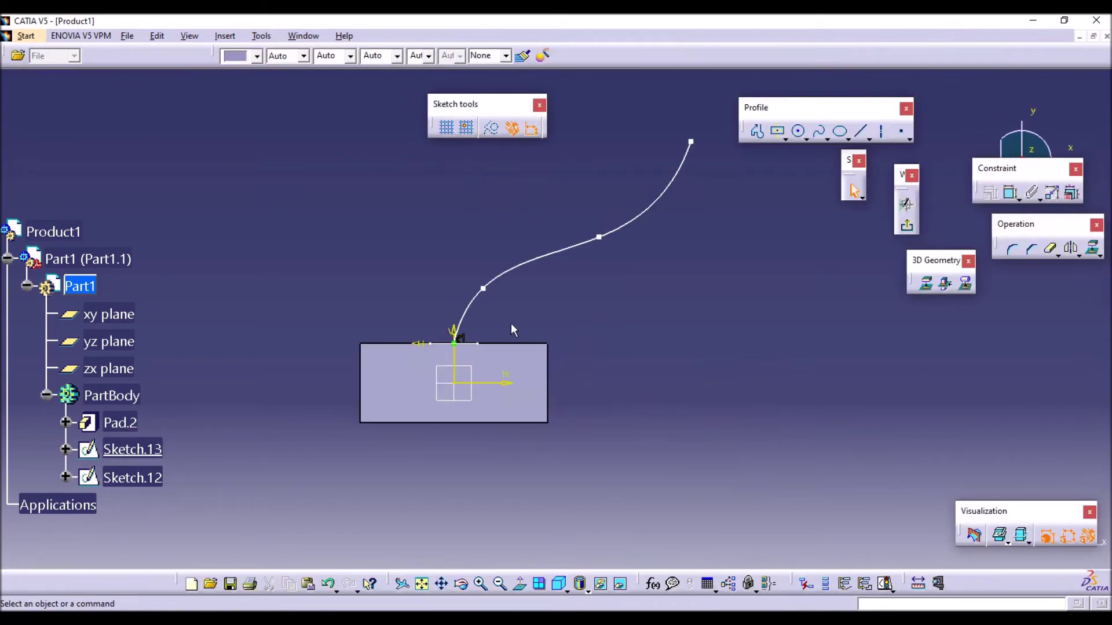
click(469, 307)
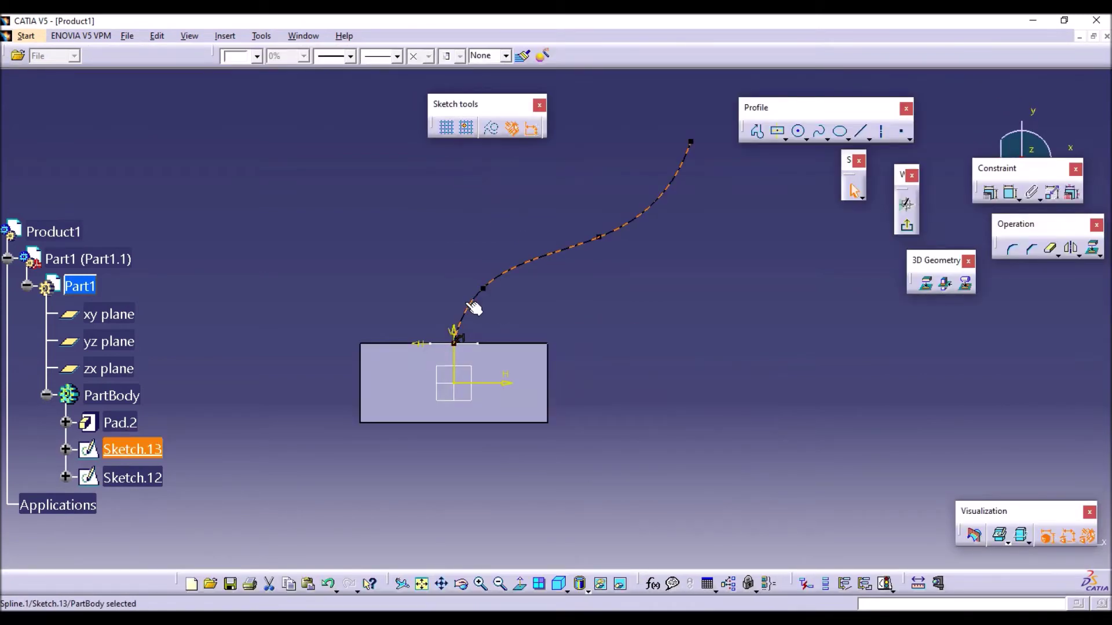
key(Delete)
Draw a new S-shaped spline in Sketch.13 rising from the edge of the circle instead of its center, and exit the sketch
mouse_move(705, 234)
middle_down()
mouse_move(651, 323)
mouse_move(750, 229)
middle_up()
click(819, 131)
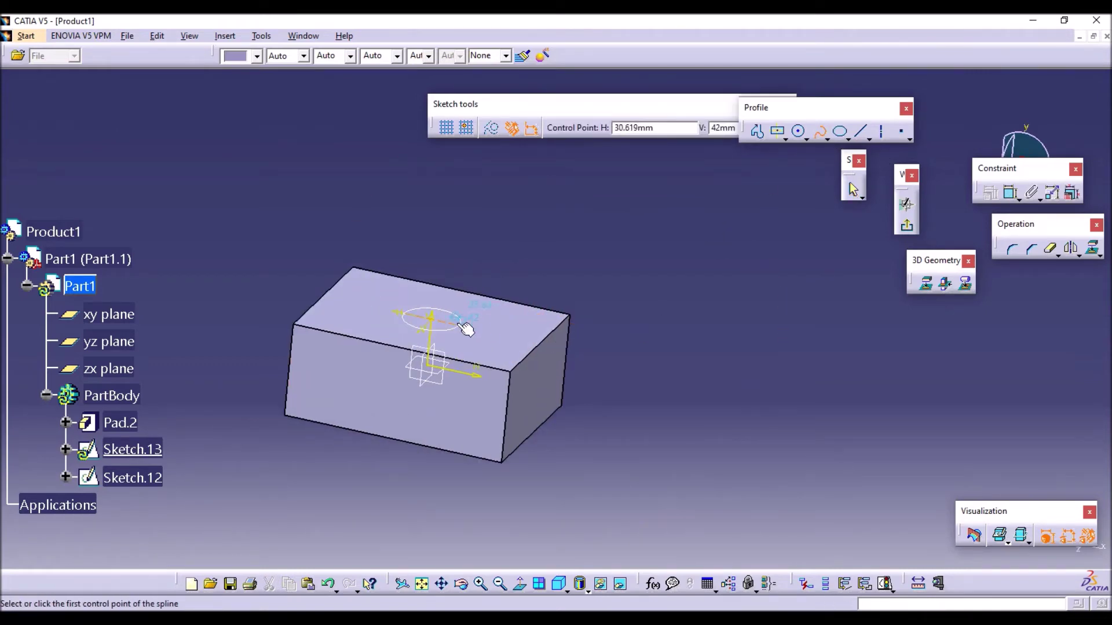
click(460, 322)
click(544, 248)
middle_drag(515, 353, 596, 290)
click(665, 235)
click(682, 204)
double_click(884, 218)
click(907, 225)
mouse_move(606, 348)
middle_down()
mouse_move(512, 316)
mouse_move(652, 319)
mouse_move(742, 265)
middle_up()
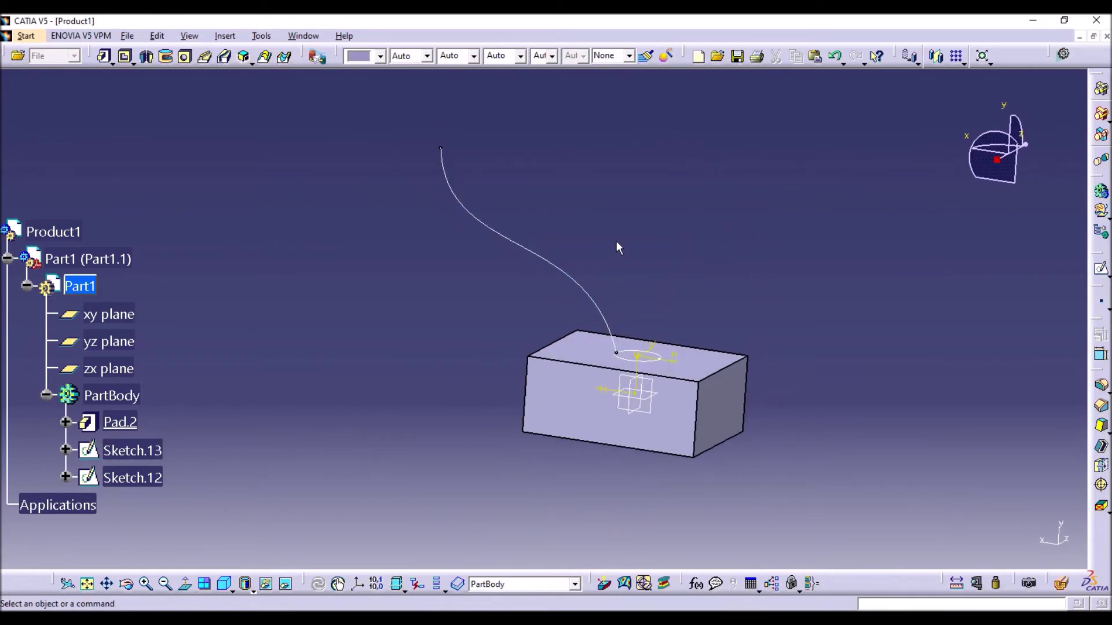
Try to define a rib with the spline Sketch.13 as profile and the circle Sketch.12 as center curve
click(204, 57)
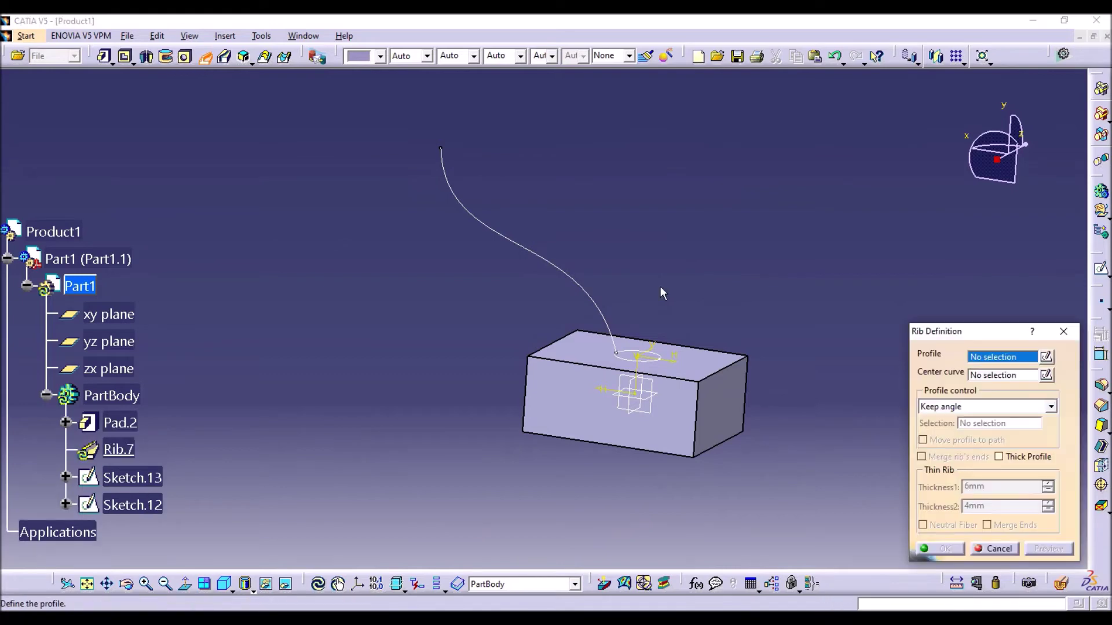
click(594, 295)
click(657, 364)
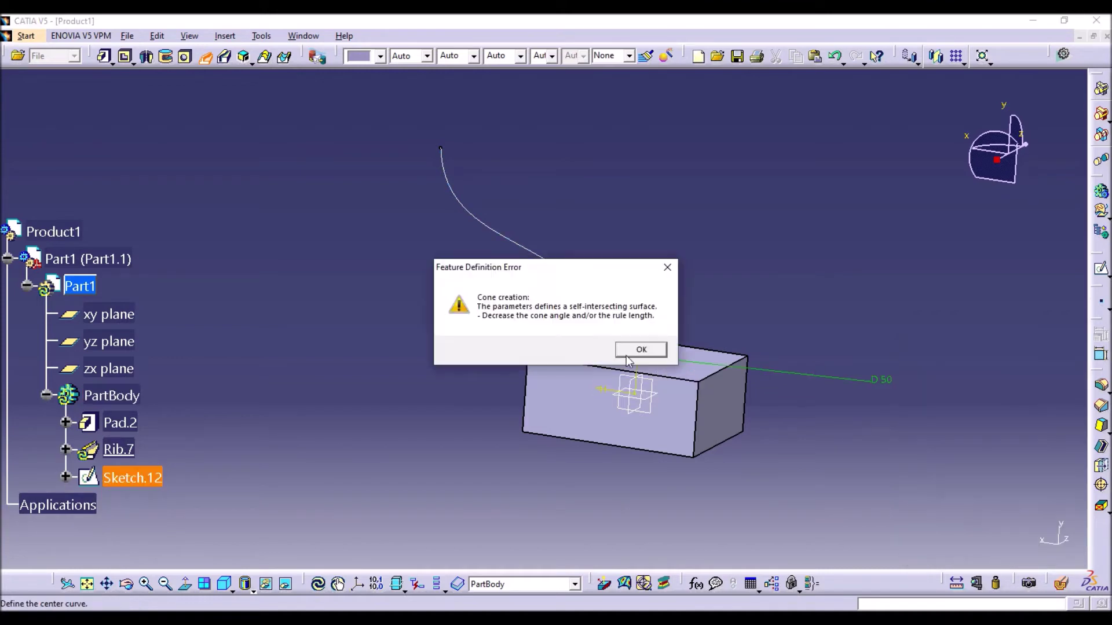
click(640, 349)
Enable Thick Profile for the rib with thicknesses of 6 mm and 4 mm, and create the bowl-shaped thin rib
middle_drag(522, 246, 477, 295)
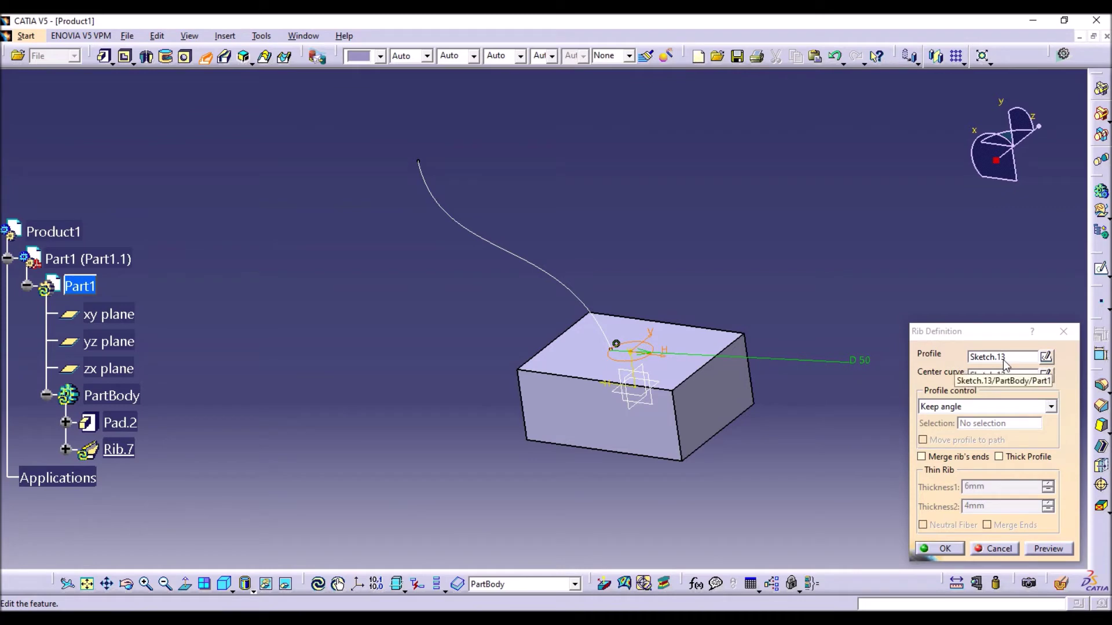
click(999, 457)
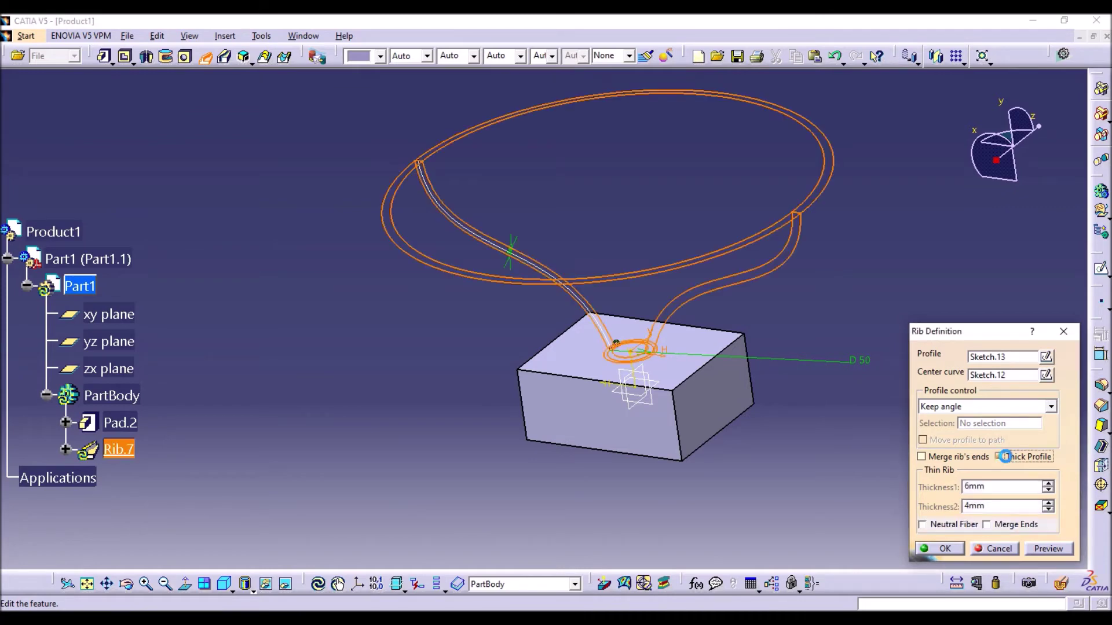
click(930, 547)
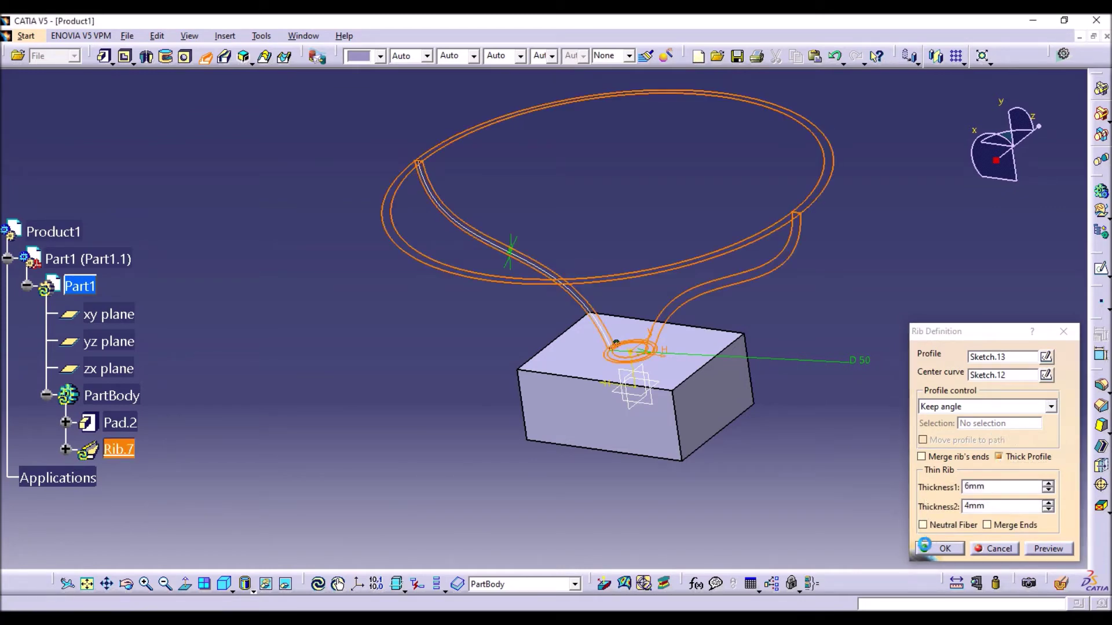
middle_drag(684, 244, 624, 265)
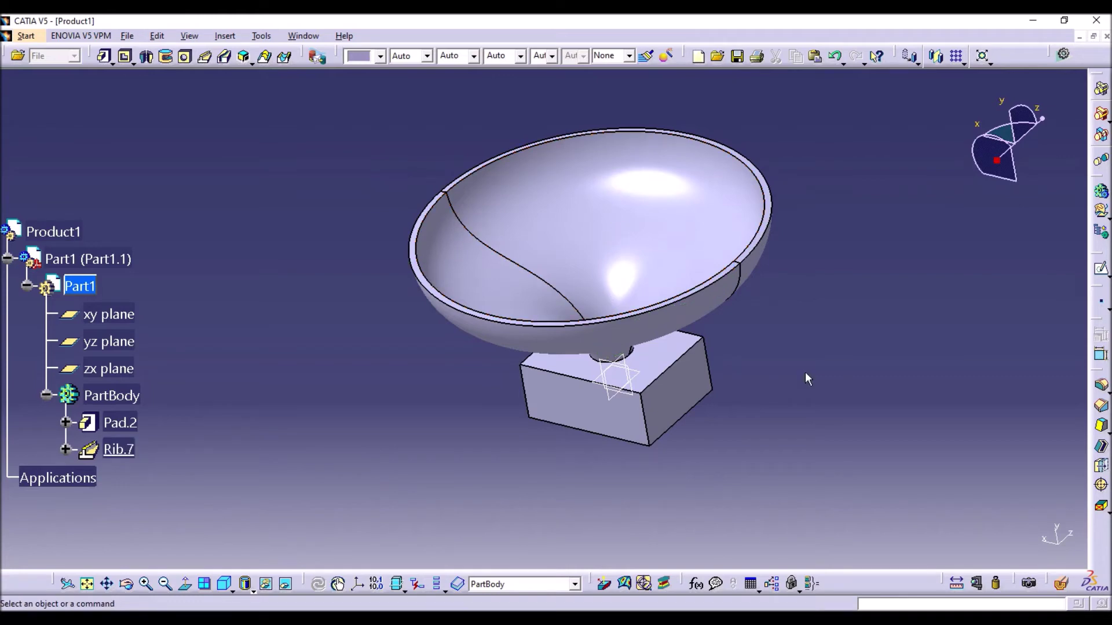
Review the definition of Rib.7, and delete the rib while keeping its sketches
double_click(133, 450)
click(1065, 334)
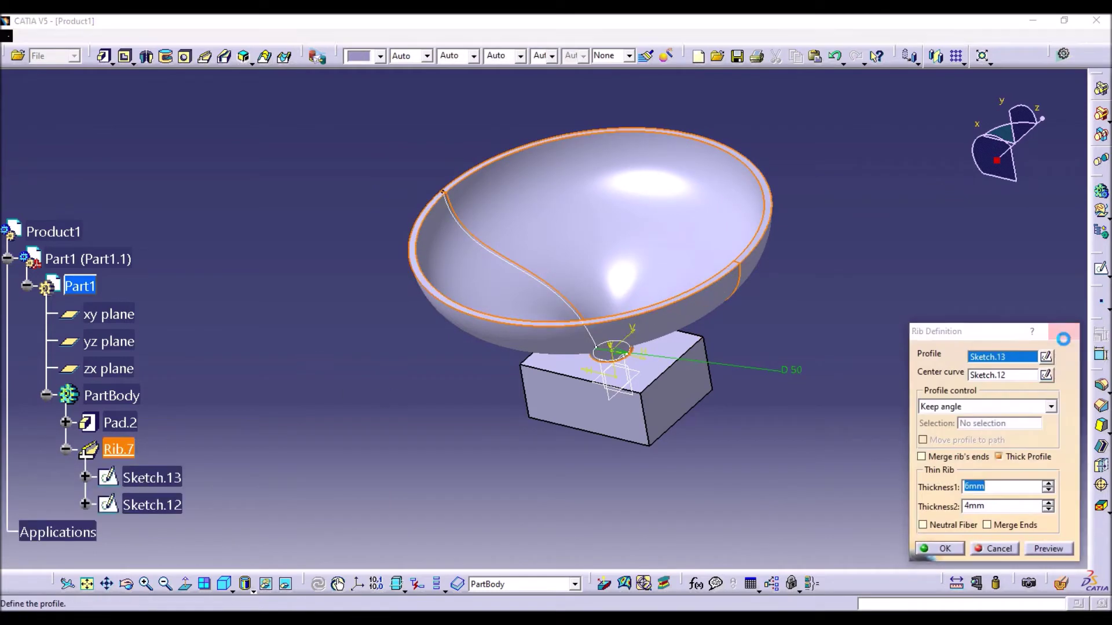
click(134, 451)
key(Delete)
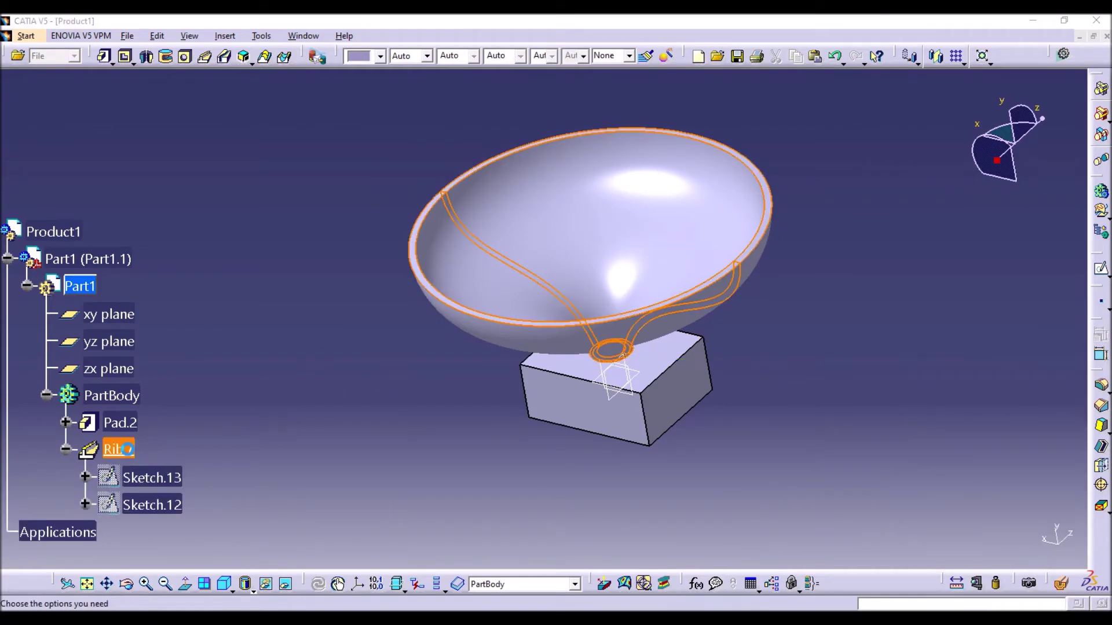
key(Return)
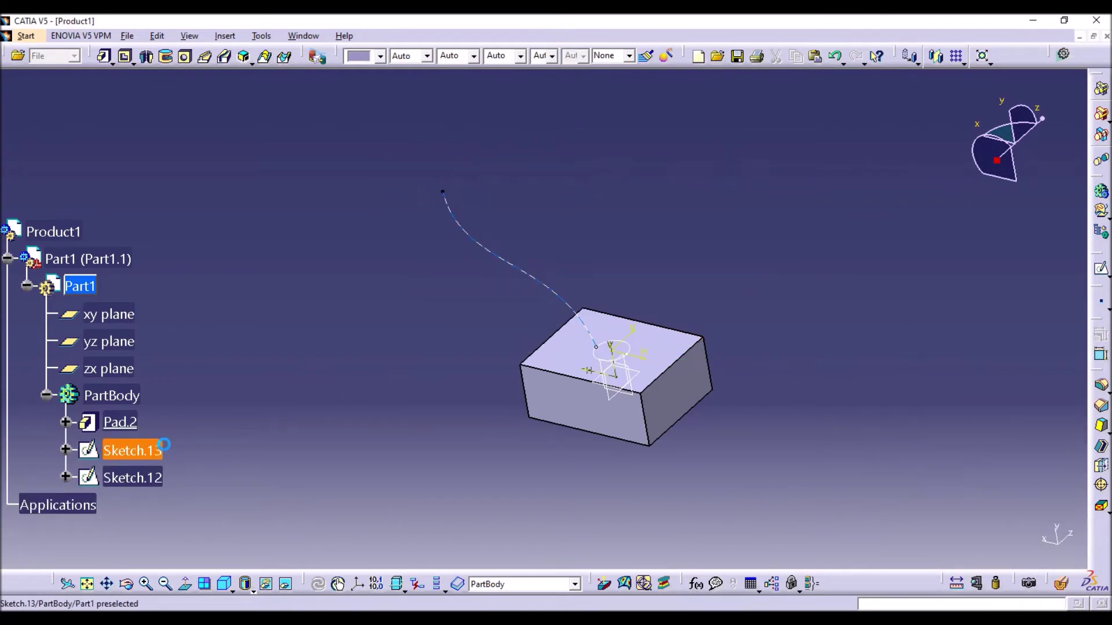
click(204, 57)
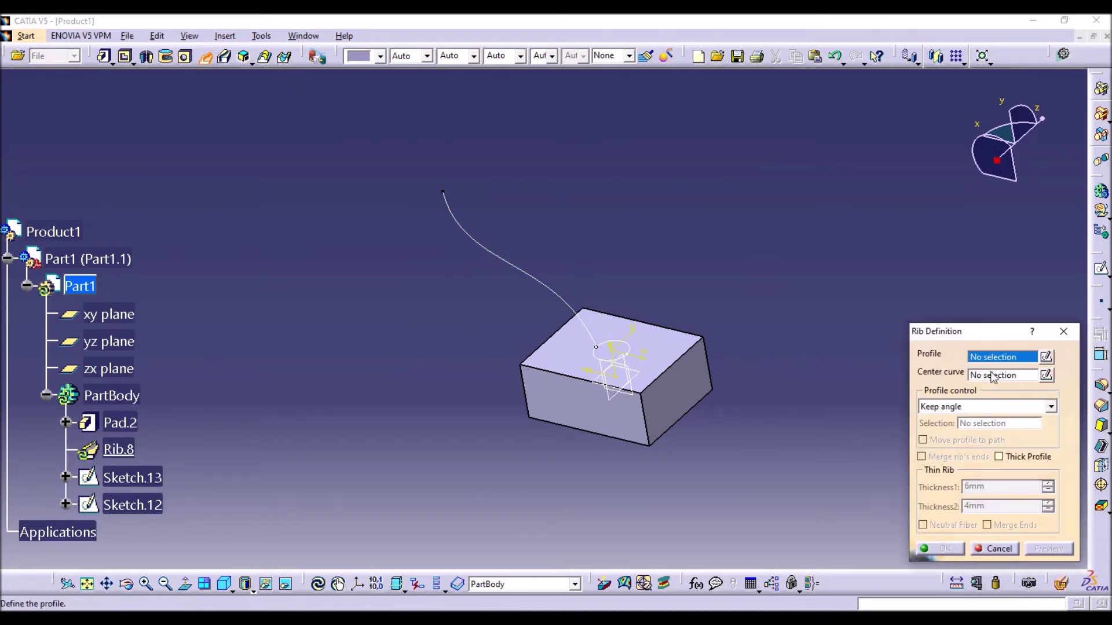
click(995, 548)
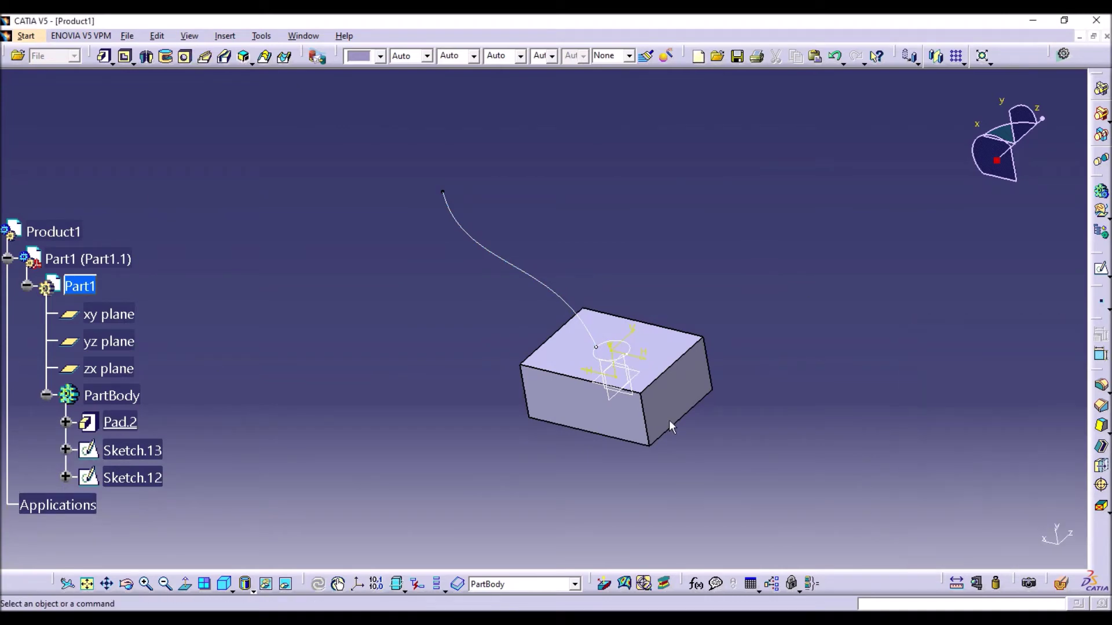
Open Sketch.12 for editing and draw a vertical line crossing the circle on the side opposite the spline's start
double_click(599, 354)
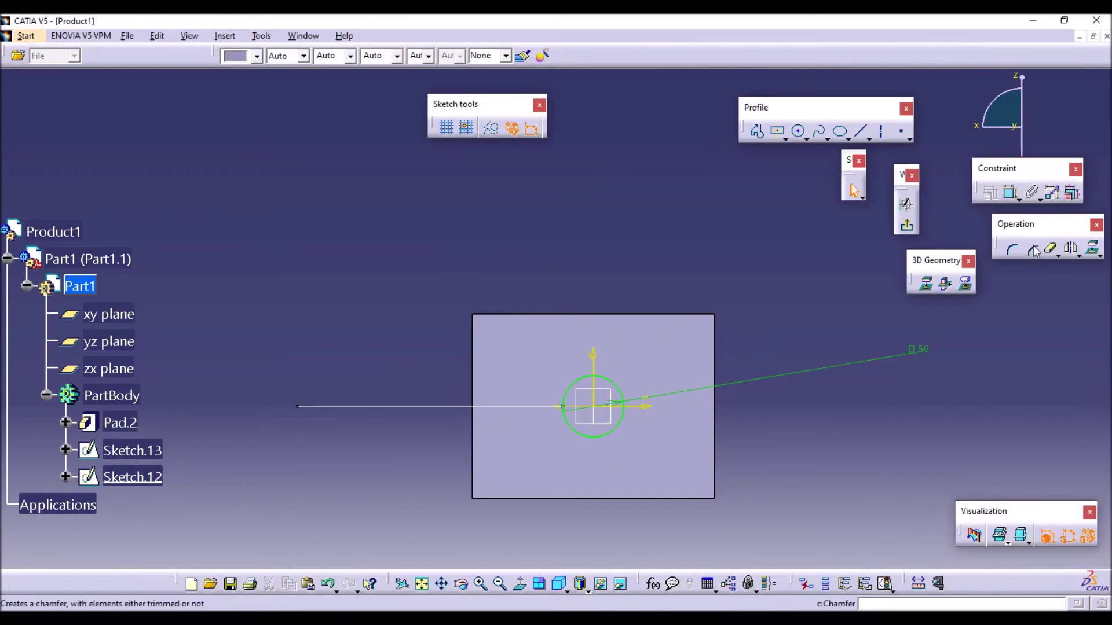
click(861, 133)
click(613, 450)
click(613, 364)
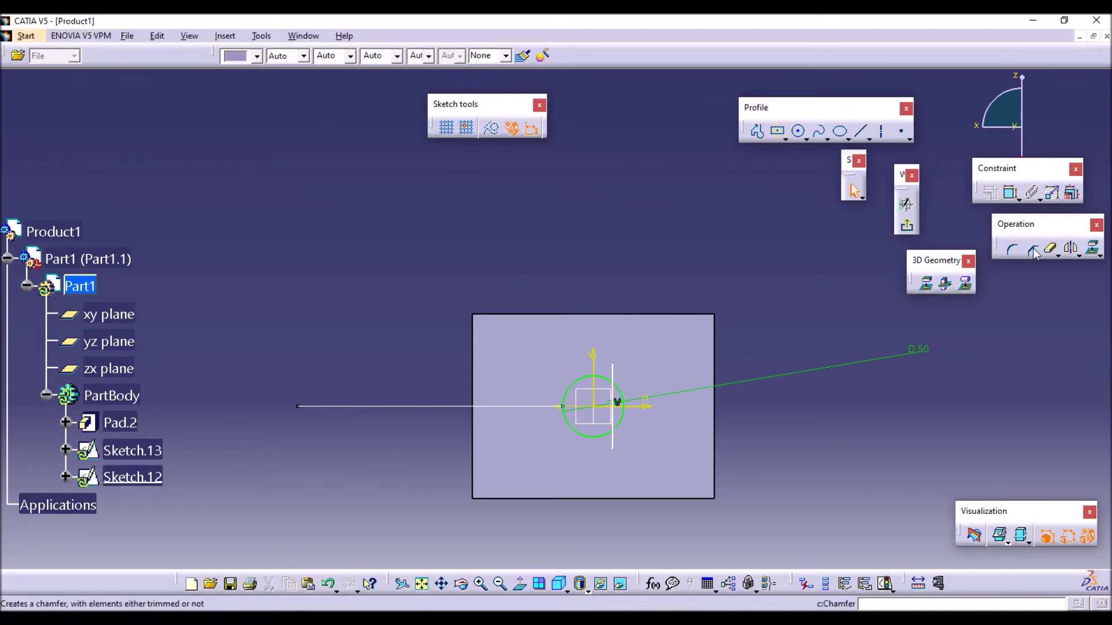
Trim off the circle's arc beyond the vertical line so an open arc without the line remains, and exit the sketch
click(1049, 249)
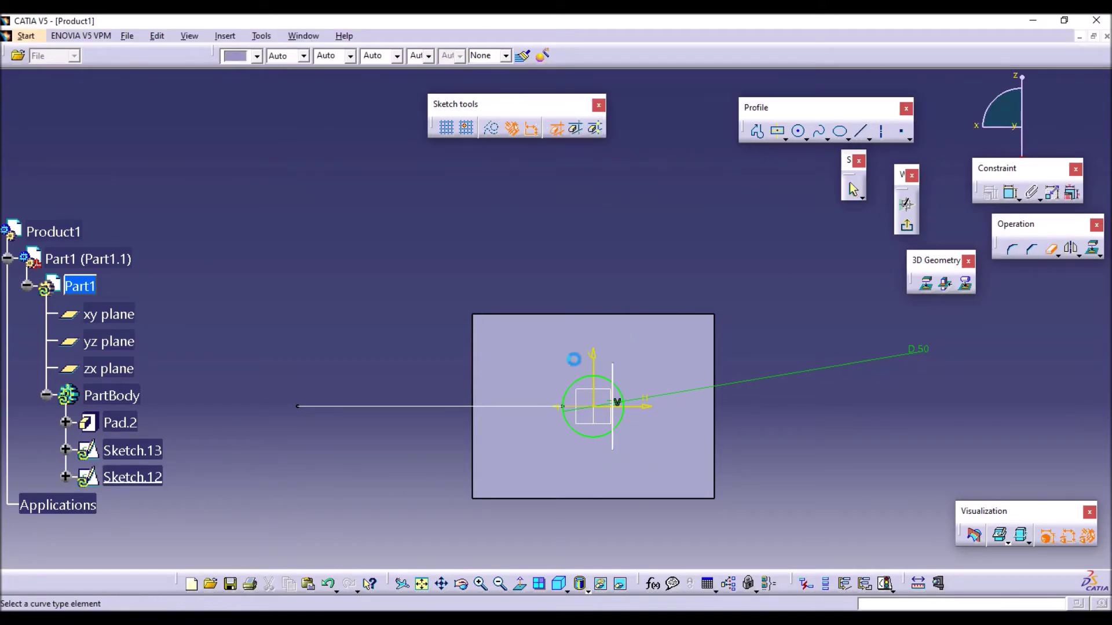
click(617, 377)
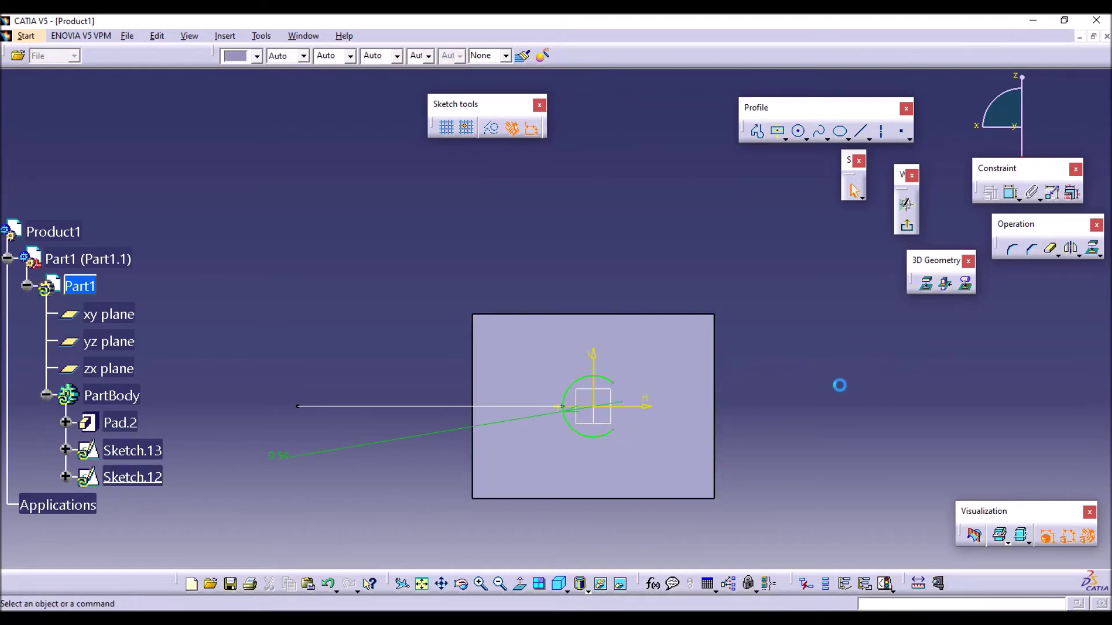
click(907, 225)
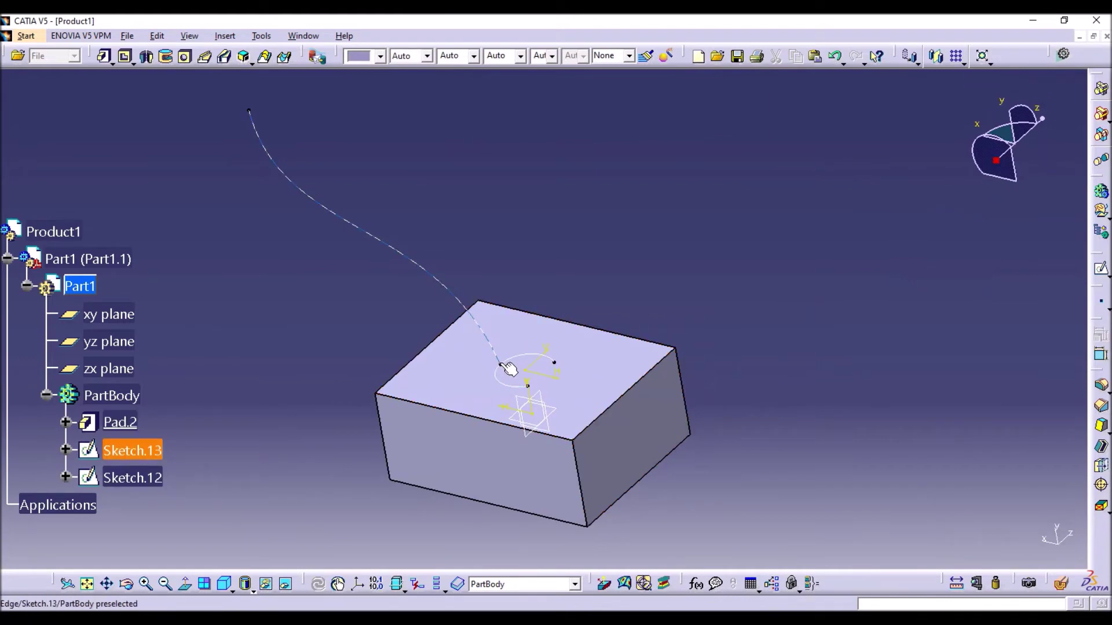
Create a rib sweeping the open arc Sketch.12 along the spline Sketch.13, with Thick Profile enabled at thicknesses of 6 mm and 4 mm
click(204, 56)
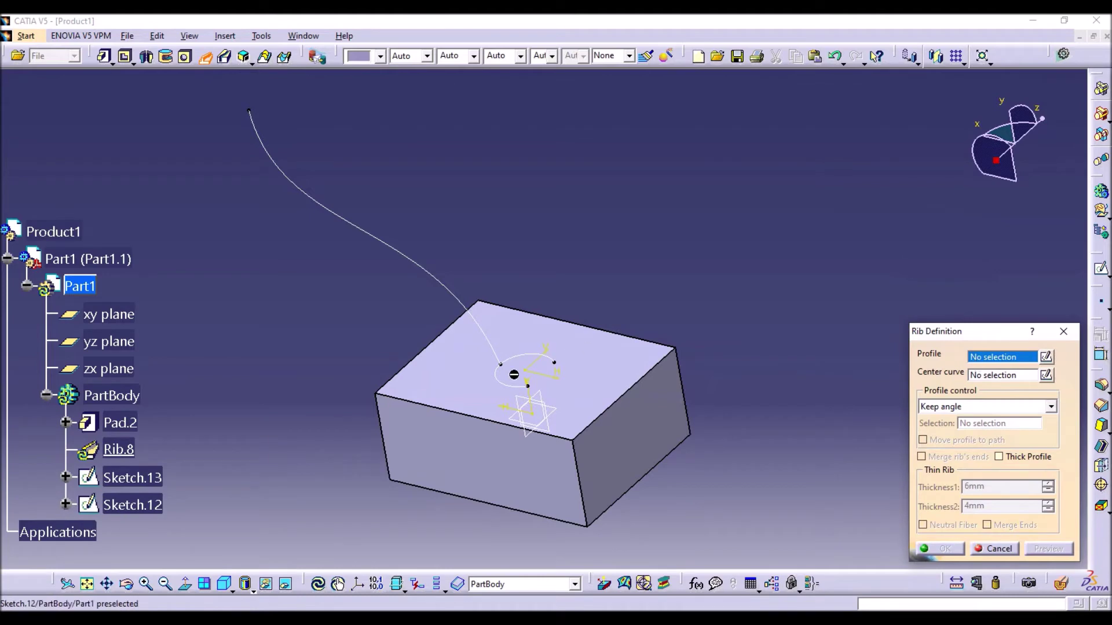
click(133, 504)
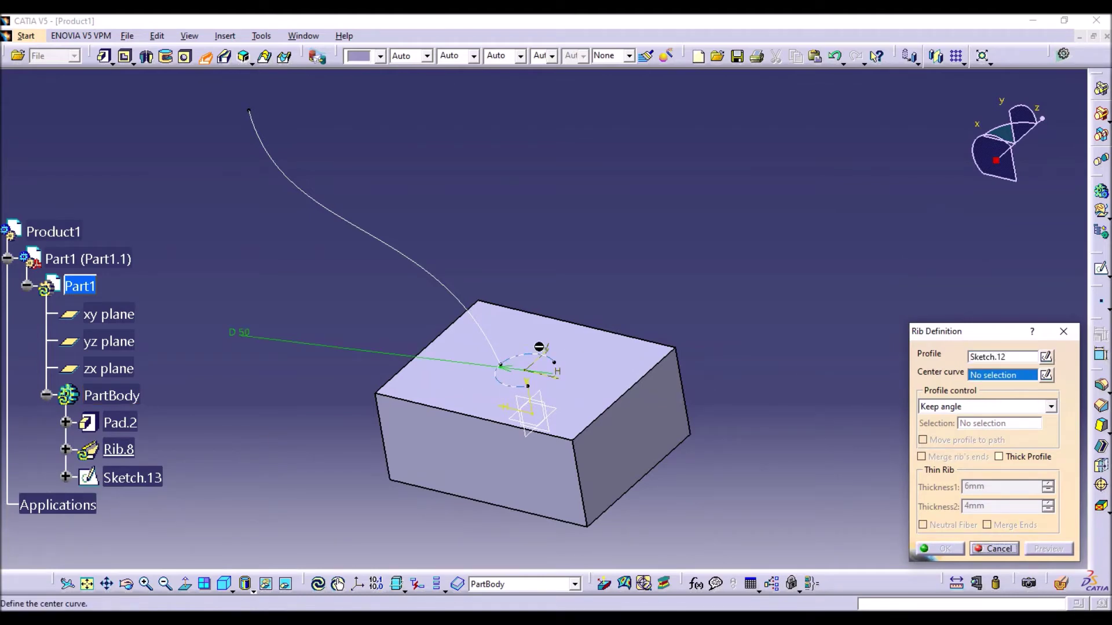
click(417, 263)
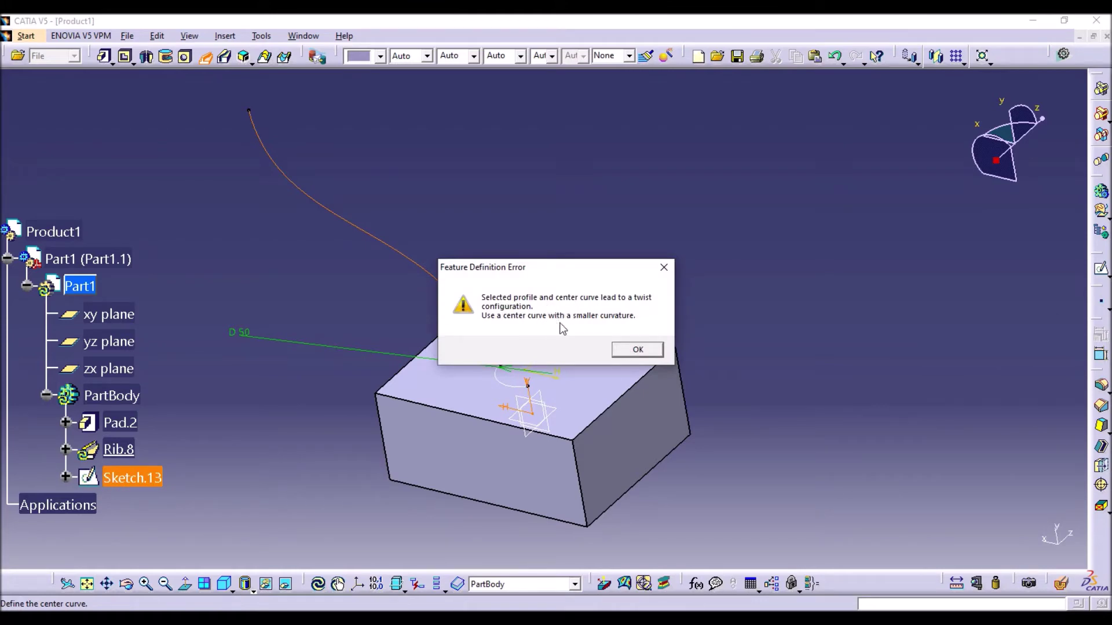
click(644, 351)
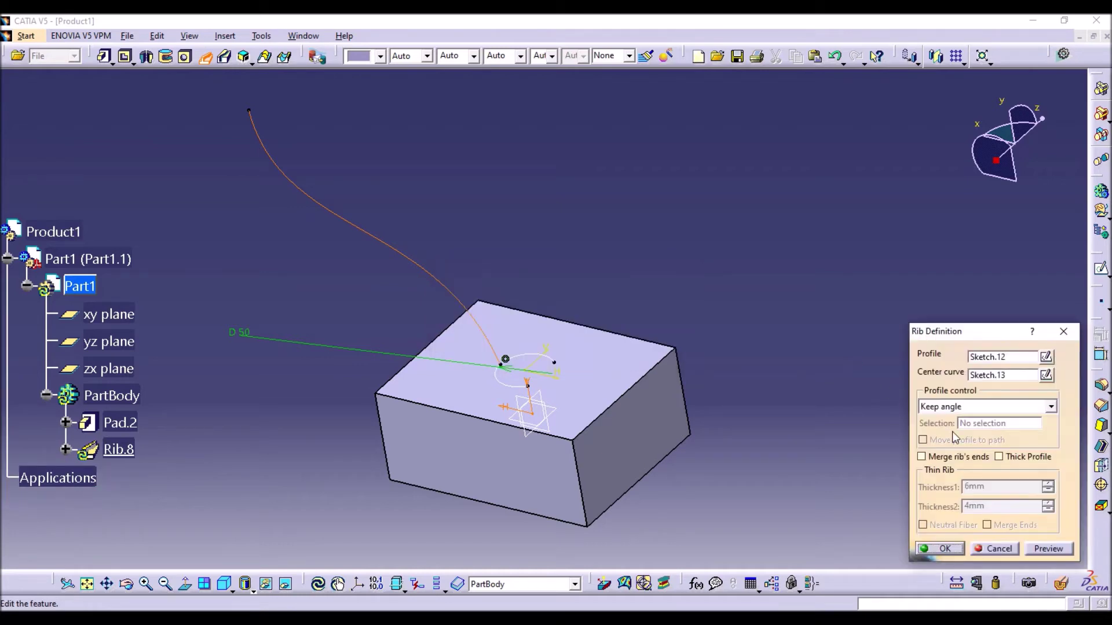
click(1030, 457)
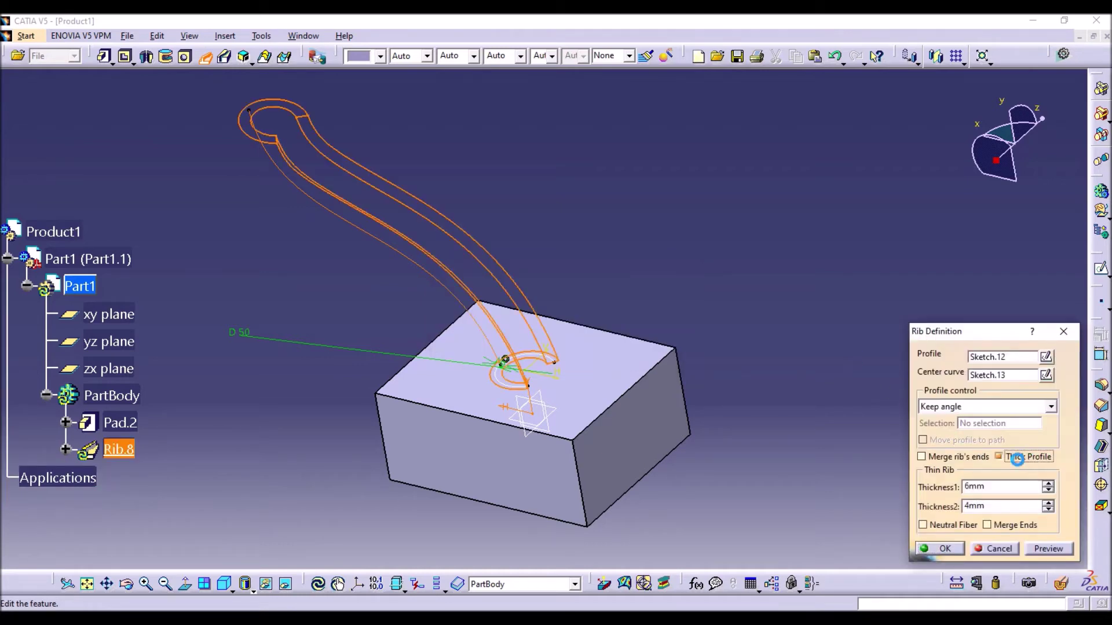
click(941, 548)
middle_drag(731, 338, 575, 417)
middle_drag(265, 368, 368, 454)
middle_drag(574, 268, 606, 258)
middle_drag(380, 307, 561, 275)
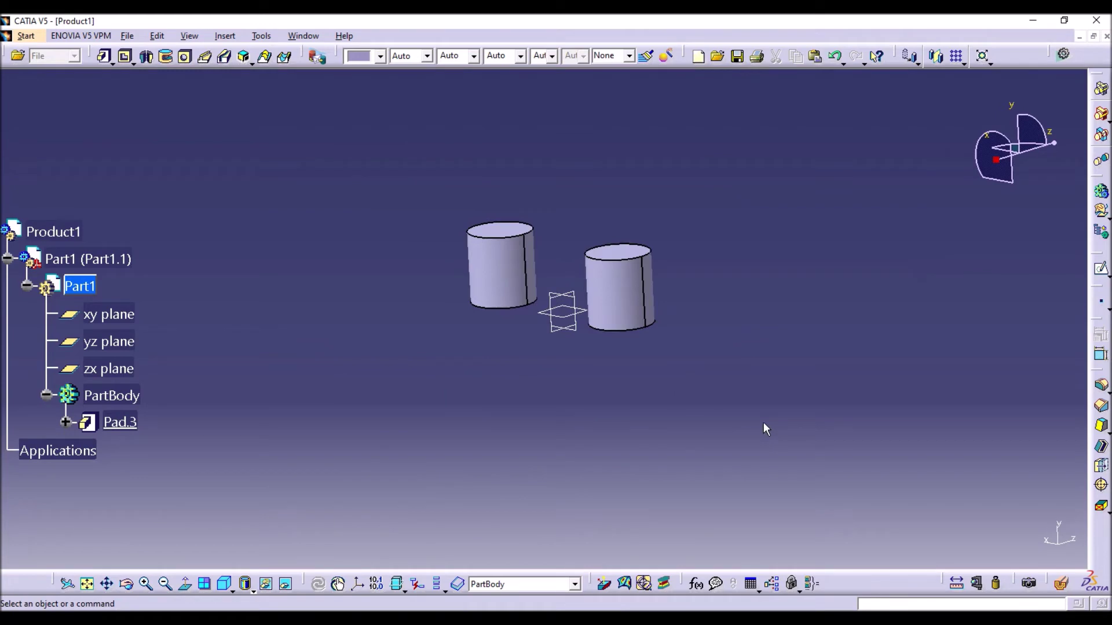
Start a sketch on the xy plane and draw a wavy open five-point spline in the gap between the two cylinders
middle_drag(501, 355, 571, 400)
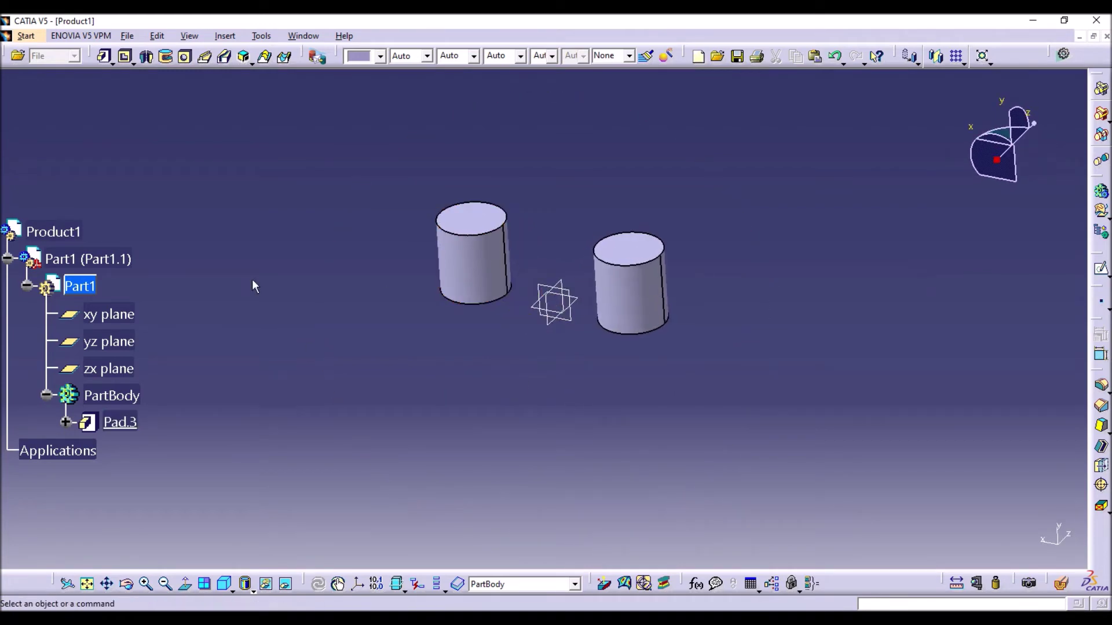
click(547, 290)
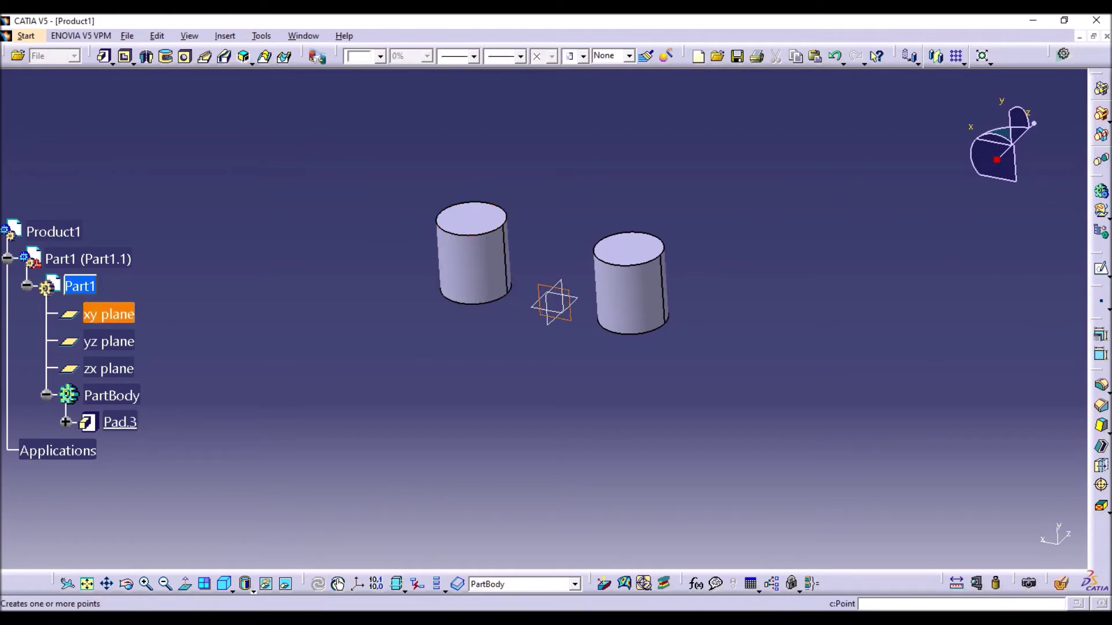
click(1101, 272)
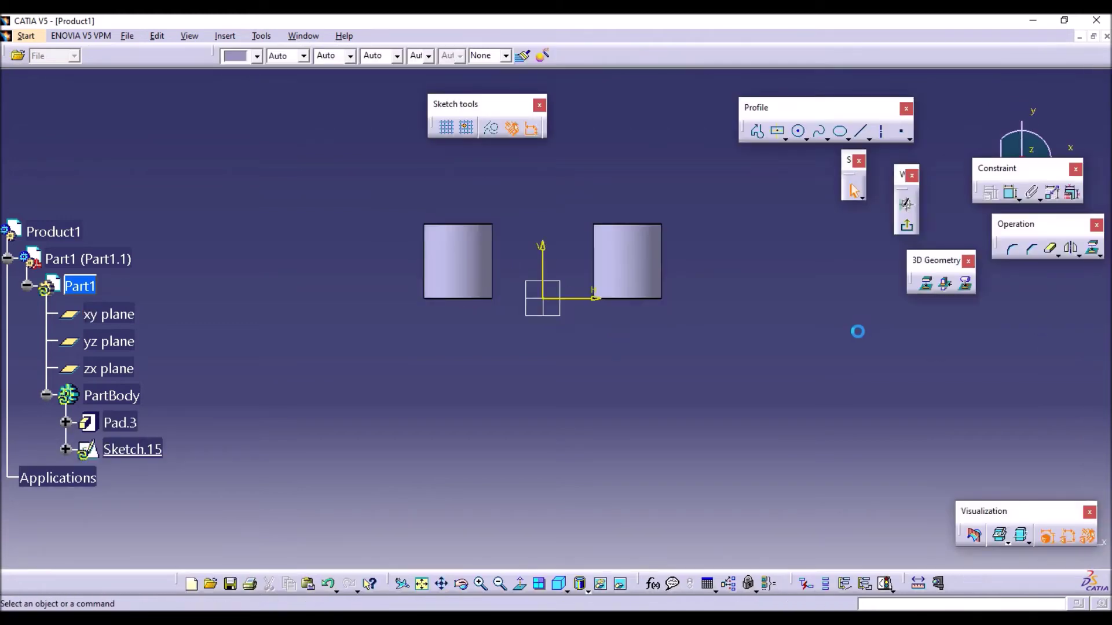
click(820, 134)
click(507, 267)
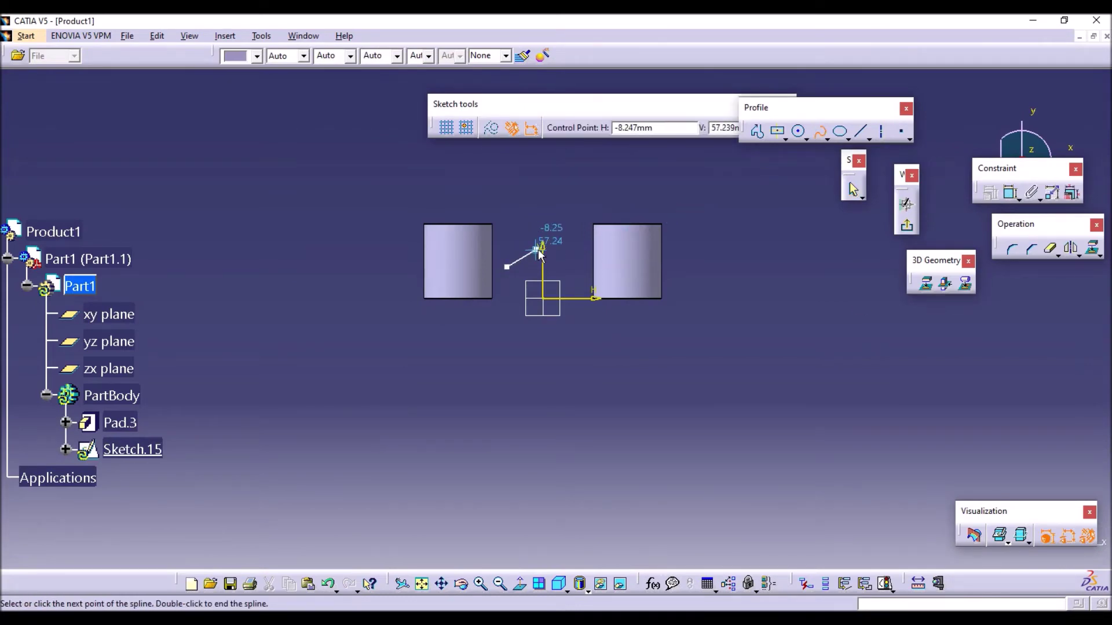
click(563, 249)
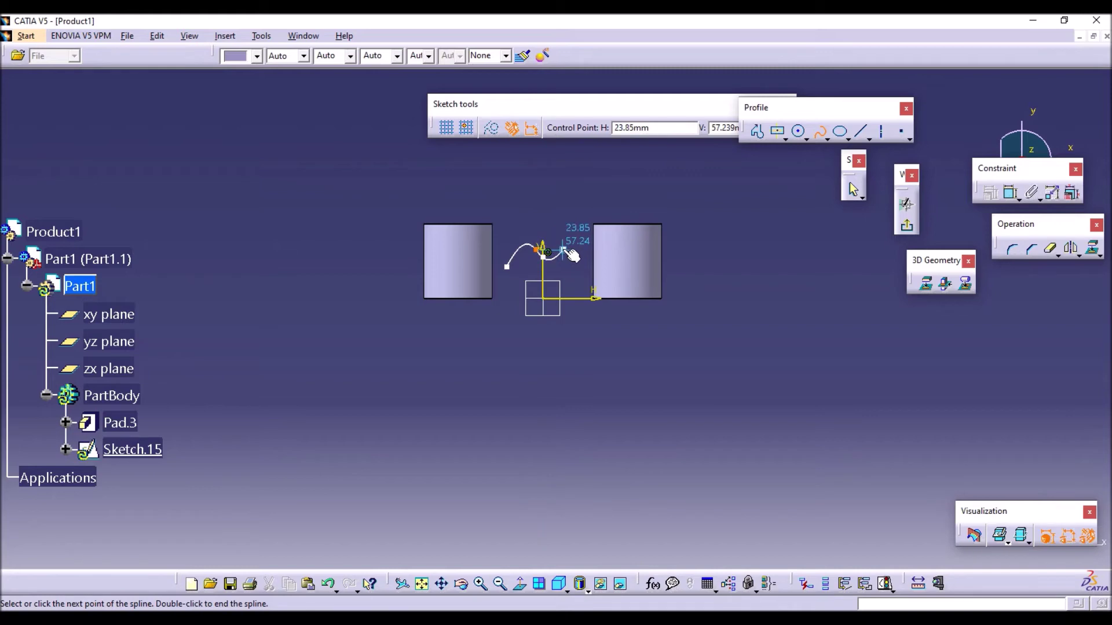
click(575, 257)
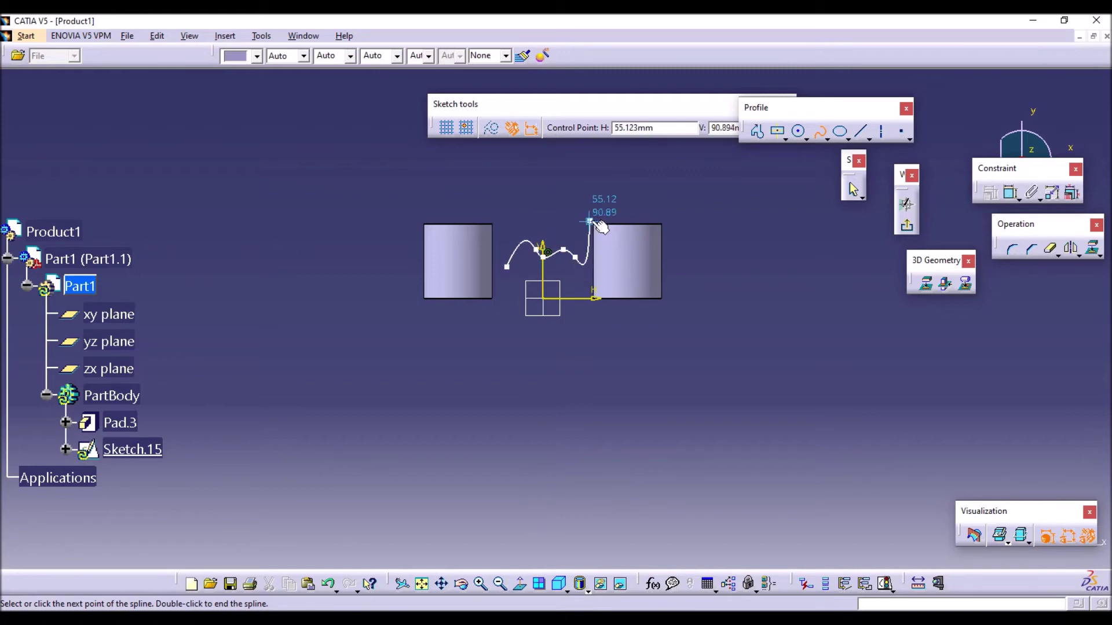
key(Escape)
click(767, 228)
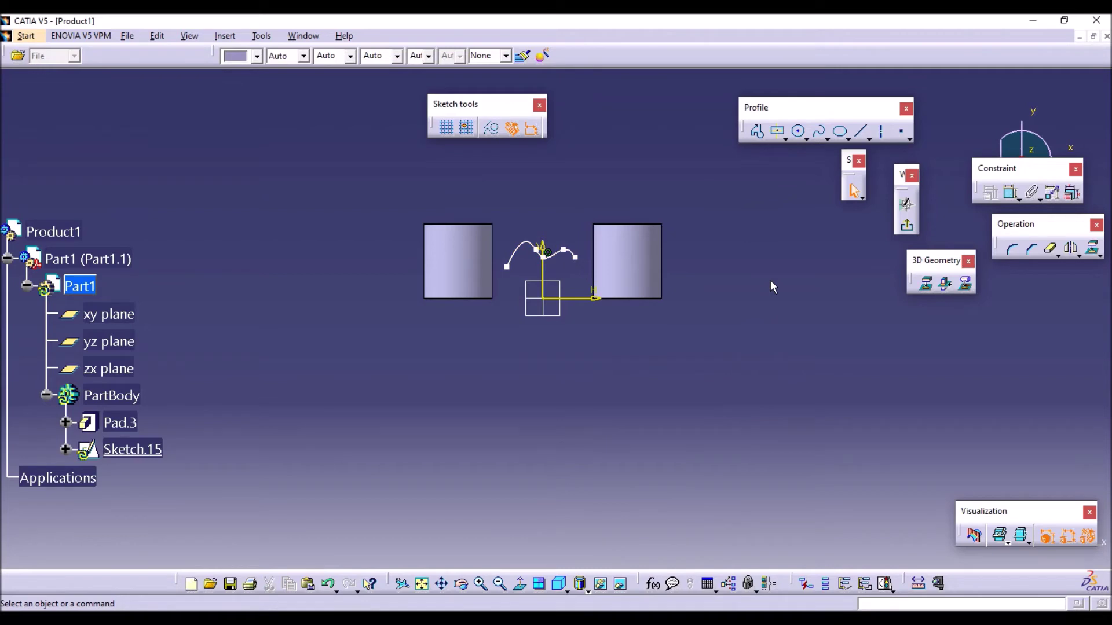
Project the 3D silhouette edges of the cylinder on the sketch's positive H side onto the sketch plane
click(967, 284)
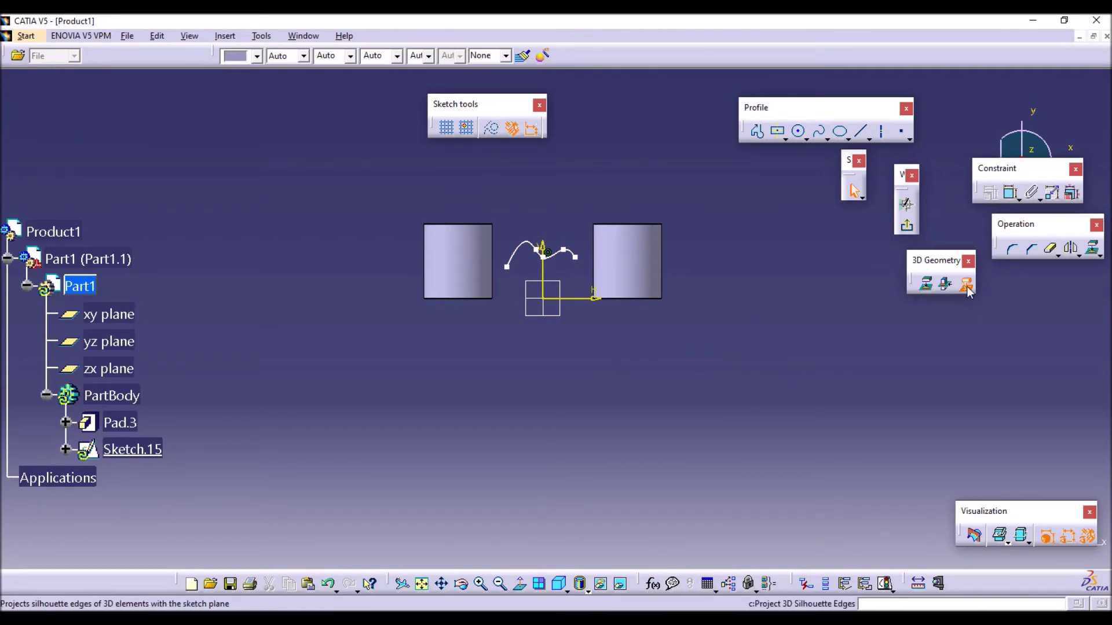
click(603, 261)
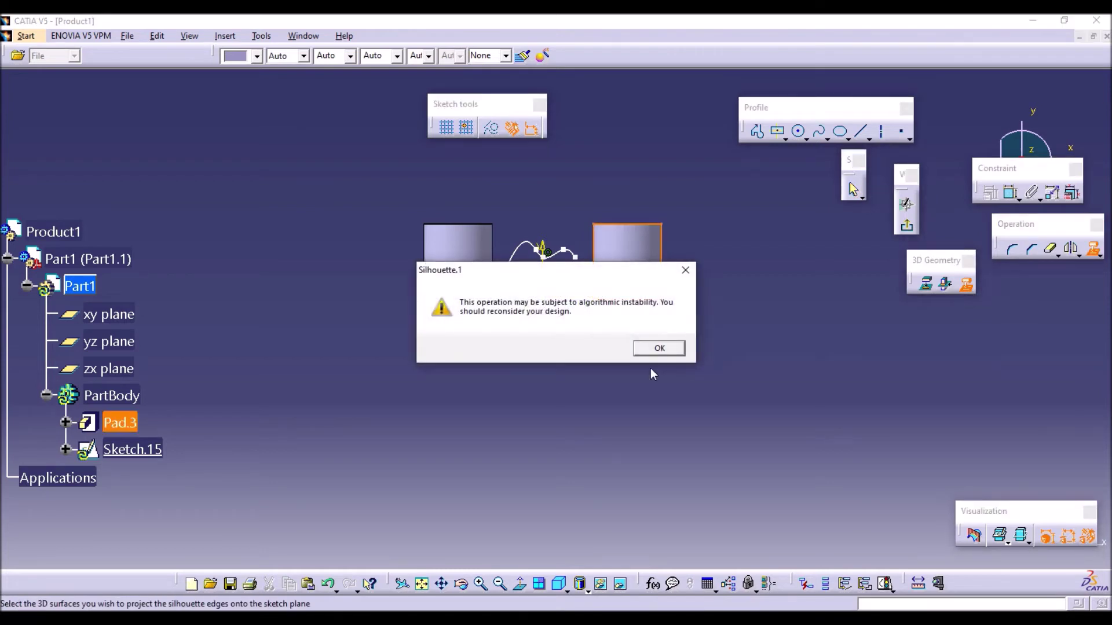
Project the 3D silhouette edges of both cylinders onto the sketch plane, accepting the instability warnings
click(656, 348)
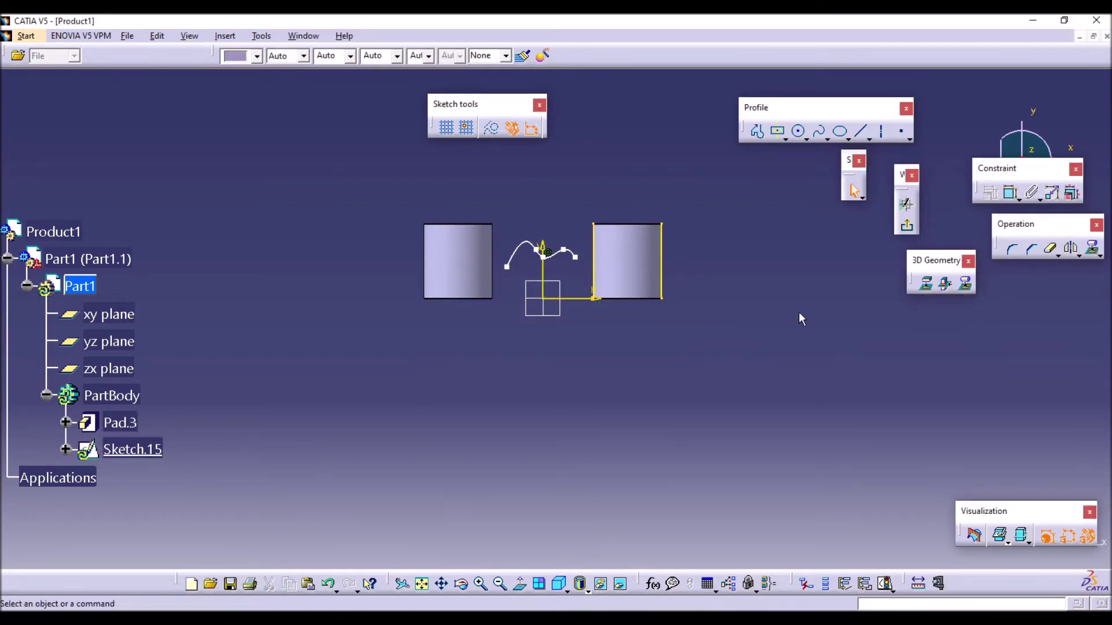
click(967, 283)
click(457, 258)
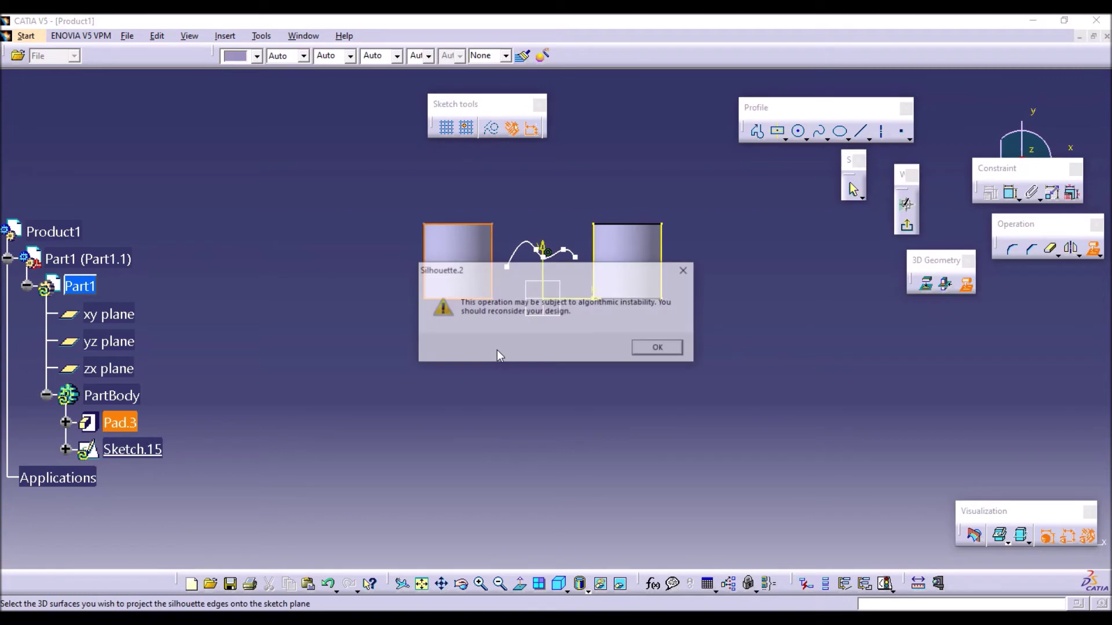
click(657, 347)
Delete the outer silhouette edge of each cylinder, keeping only the two edges that face the spline
click(660, 268)
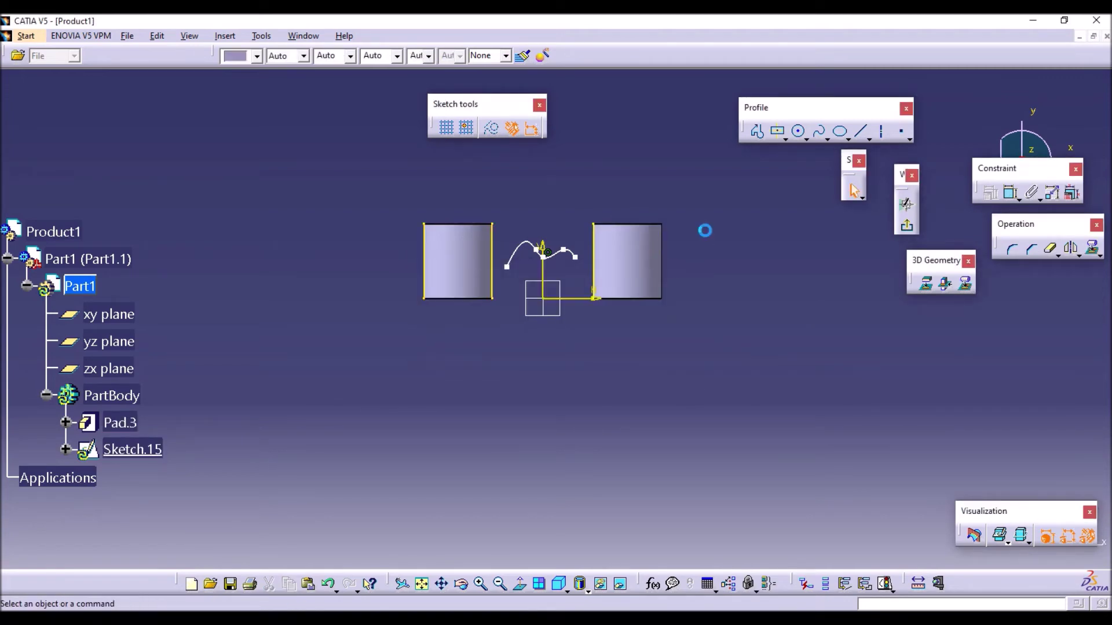
click(425, 258)
key(Delete)
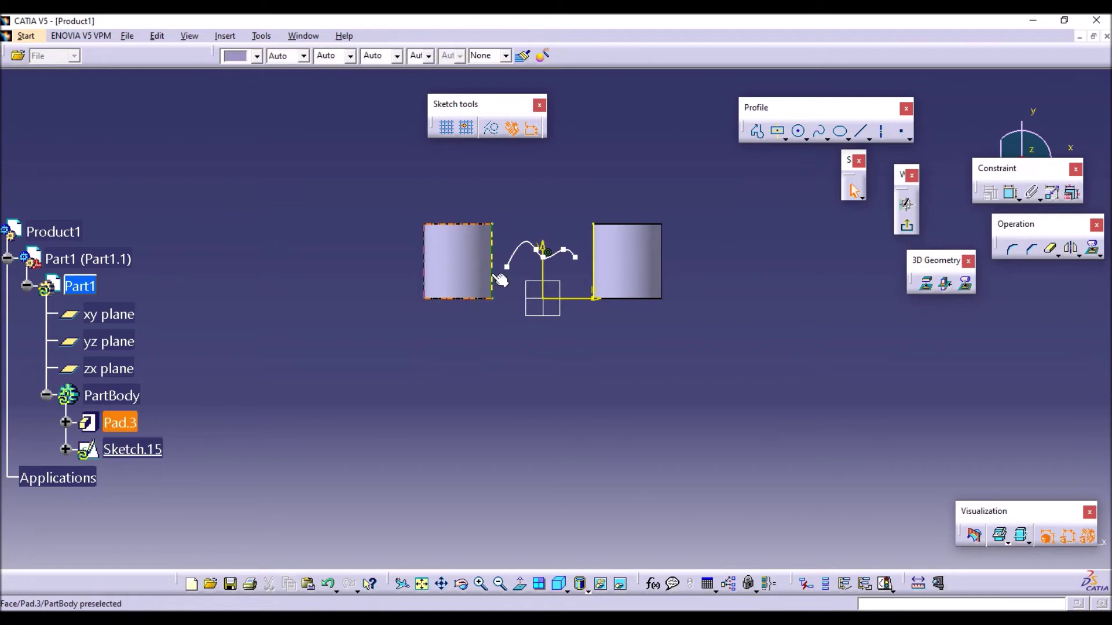
Convert the two inner silhouette edges of the cylinders to construction elements
click(491, 268)
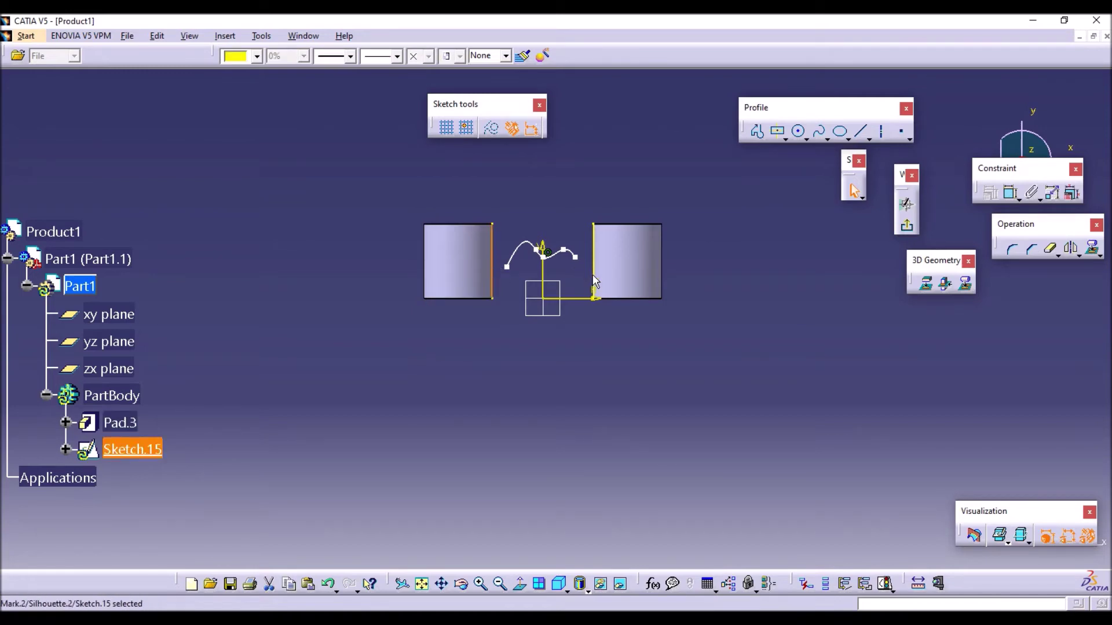
ctrl+click(597, 275)
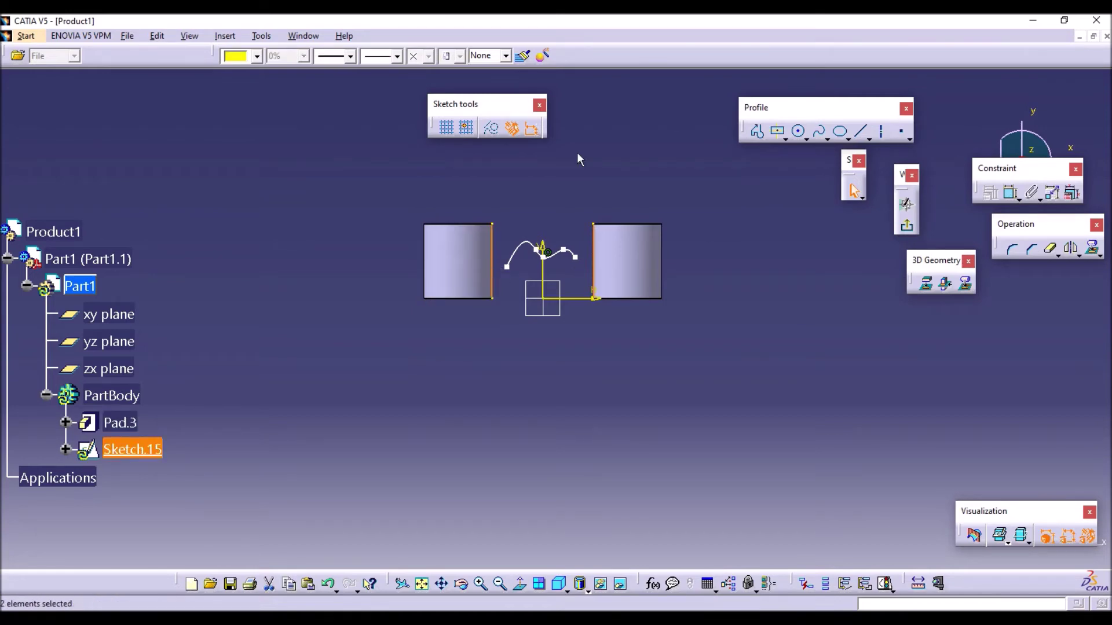
click(493, 130)
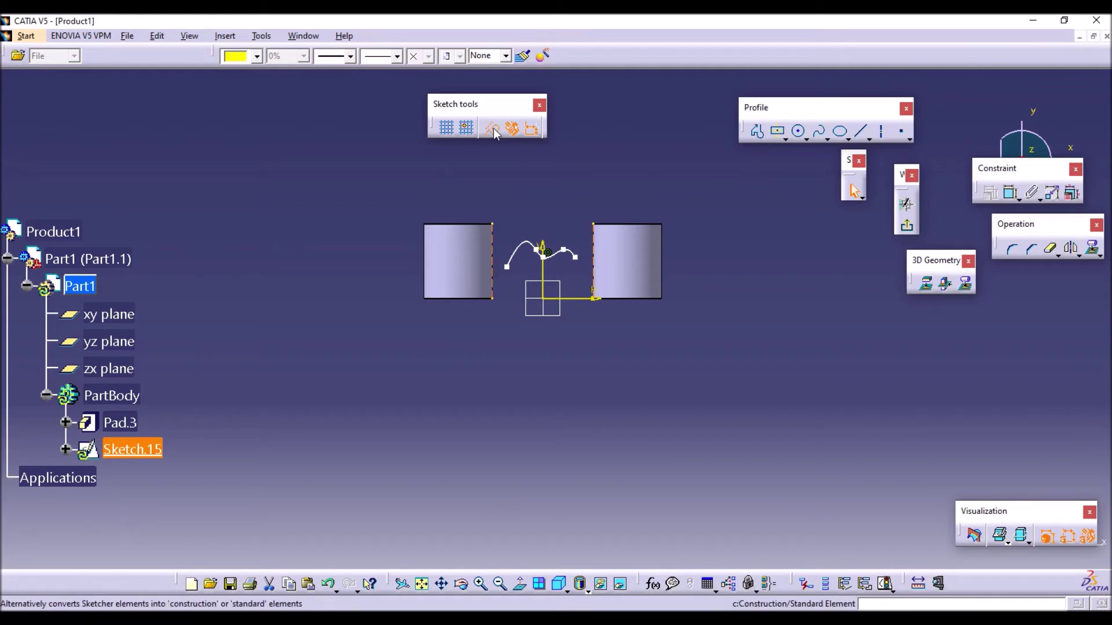
Constrain the spline's right endpoint coincident with the right cylinder's inner silhouette edge
click(578, 258)
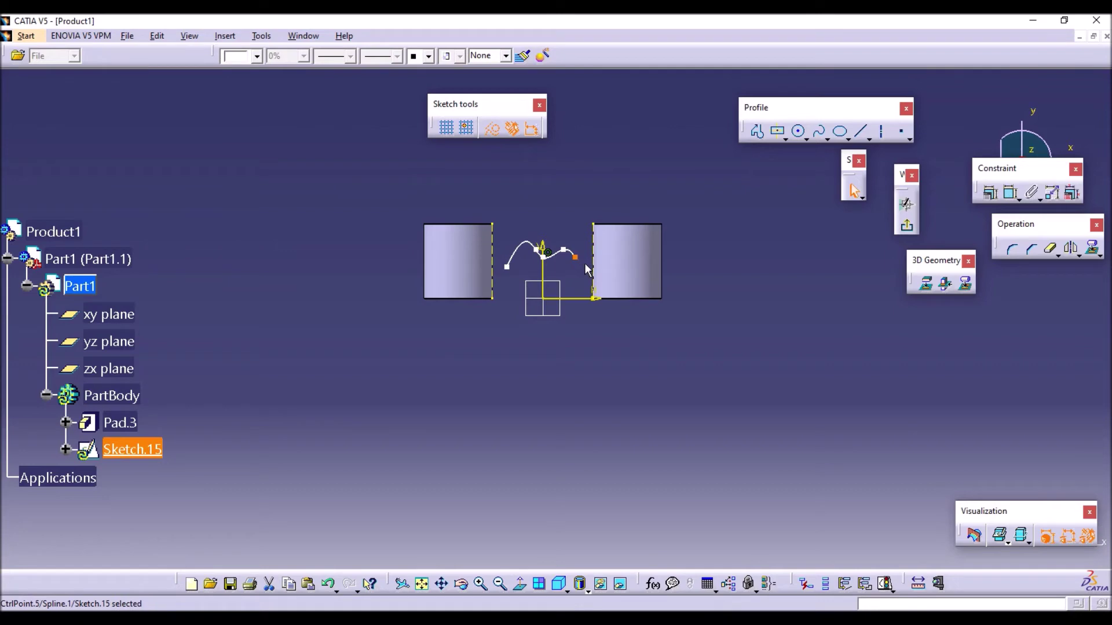
ctrl+click(599, 266)
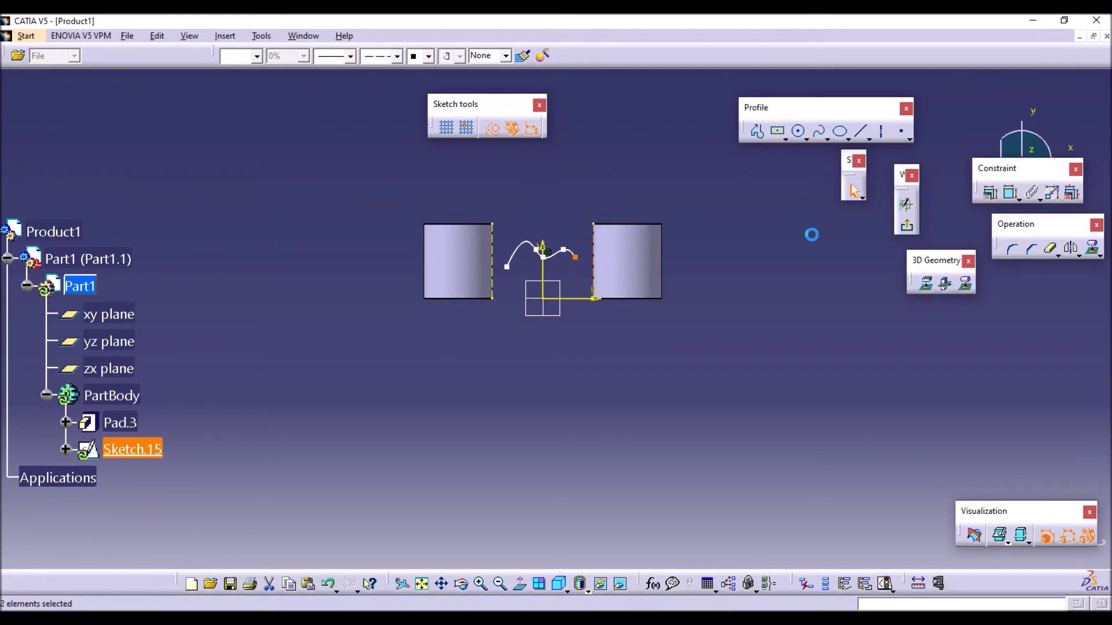
click(990, 193)
click(346, 263)
click(335, 397)
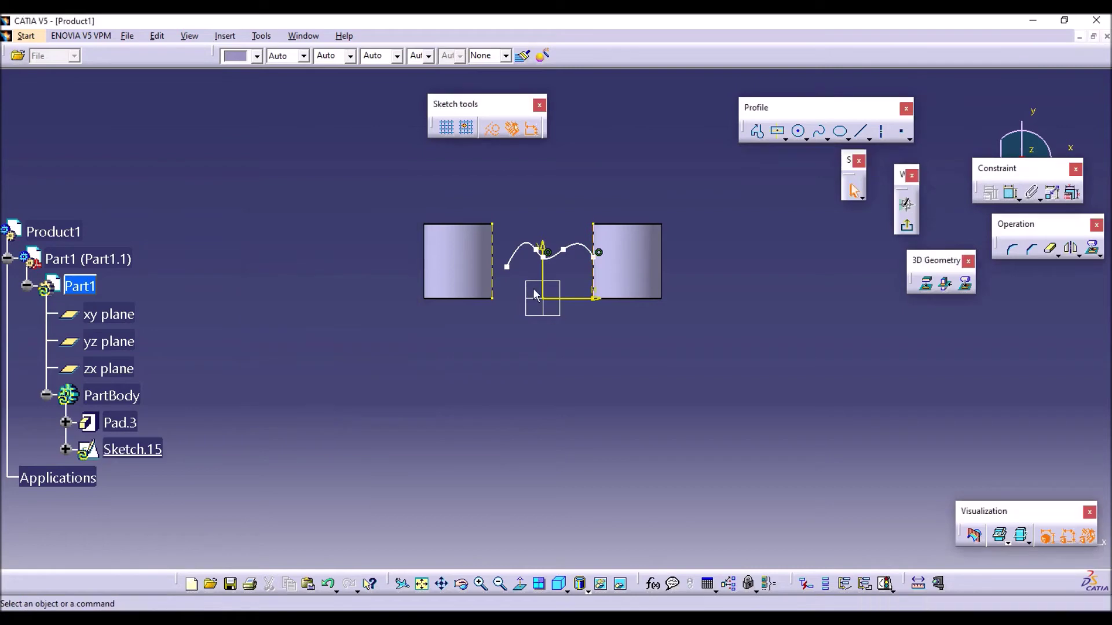
Constrain the spline's left endpoint coincident with the left cylinder's inner silhouette edge
click(507, 268)
ctrl+click(496, 288)
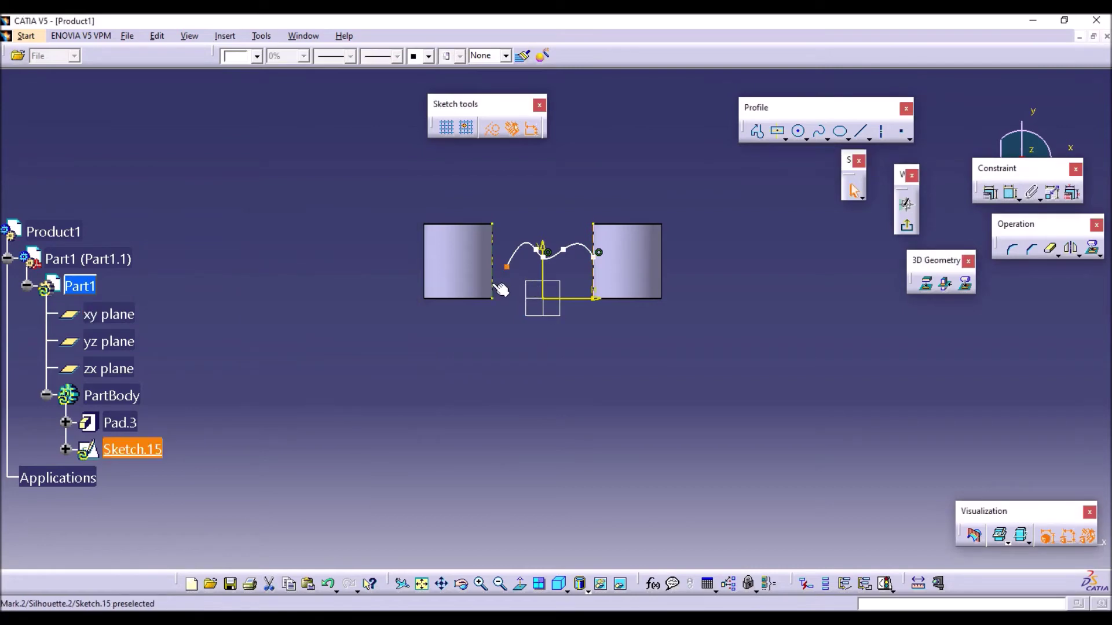
click(991, 193)
click(345, 263)
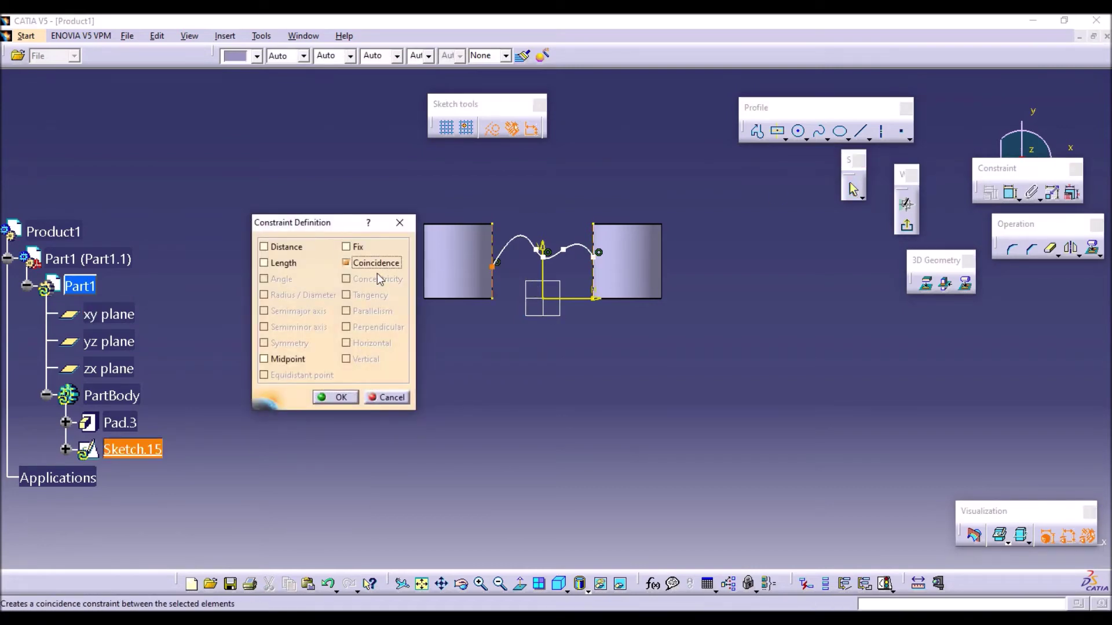
click(339, 398)
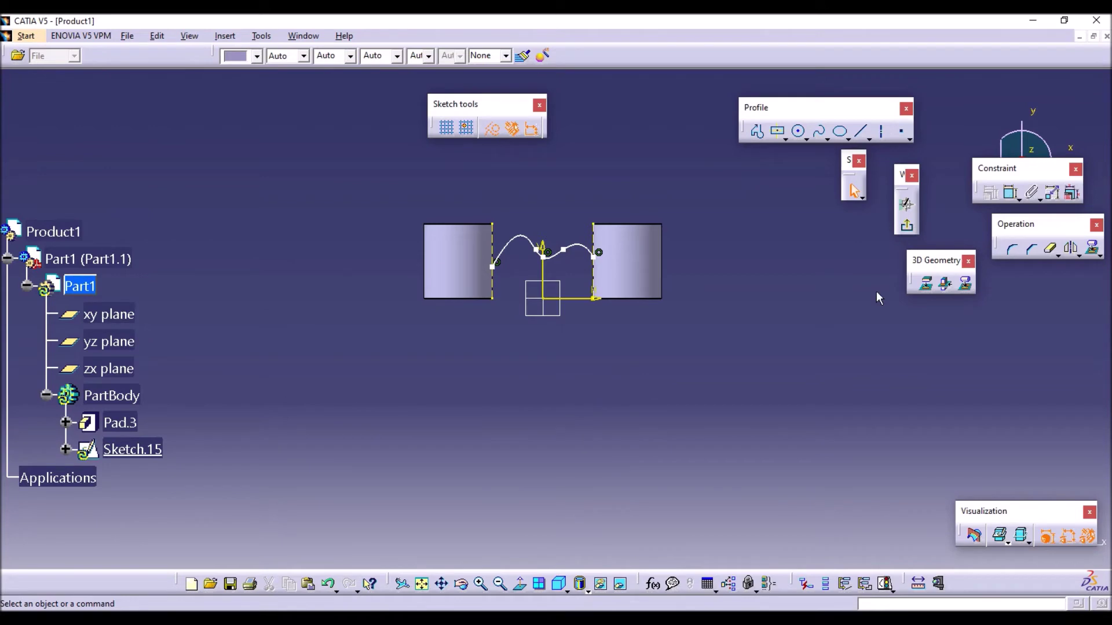
Leave the spline sketch and draw a small circle beside the spline in a new sketch on the yz plane
click(907, 225)
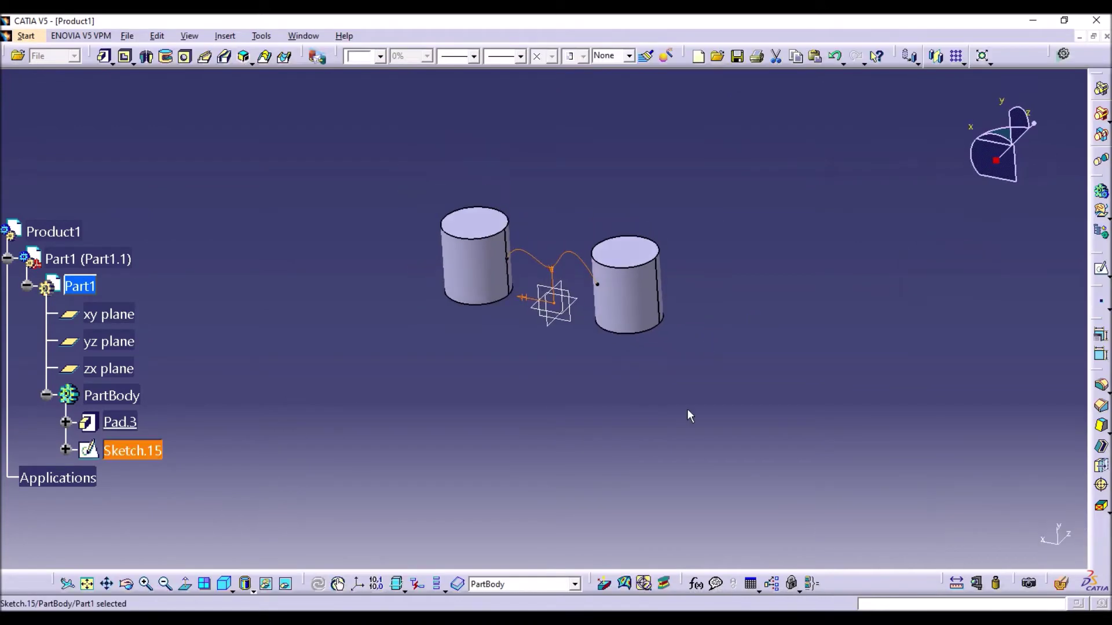
click(688, 410)
click(548, 322)
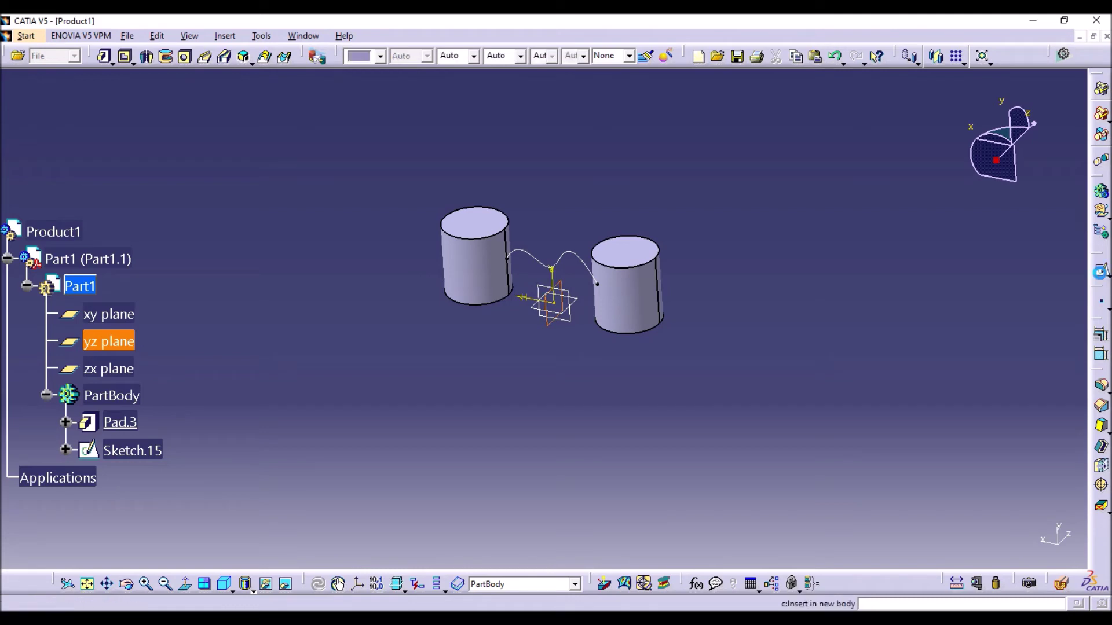
click(1101, 271)
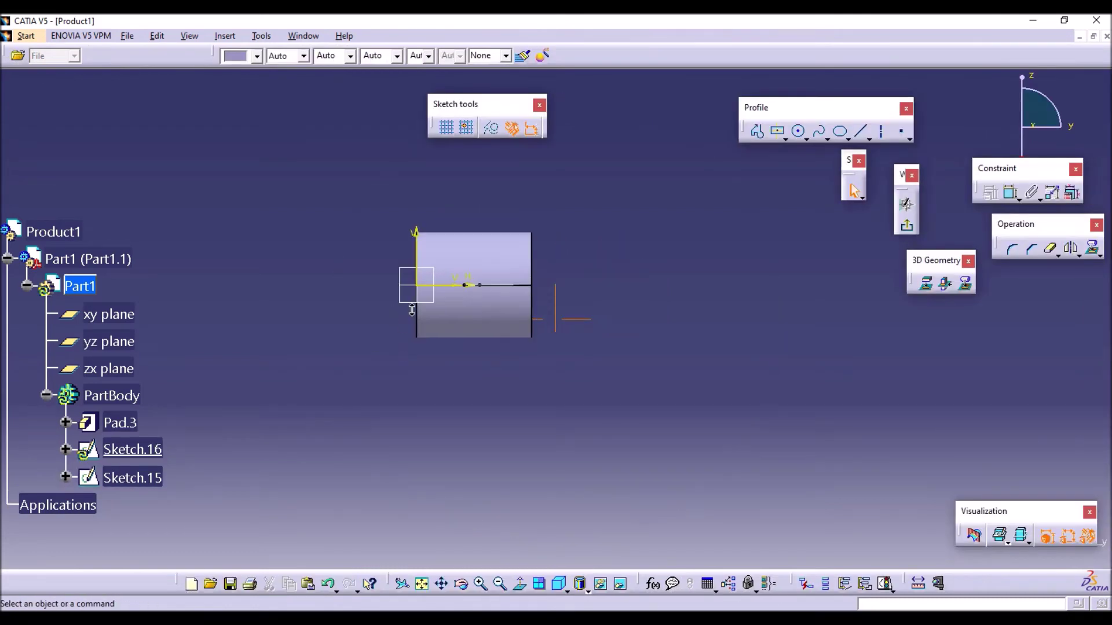
middle_drag(582, 267, 576, 404)
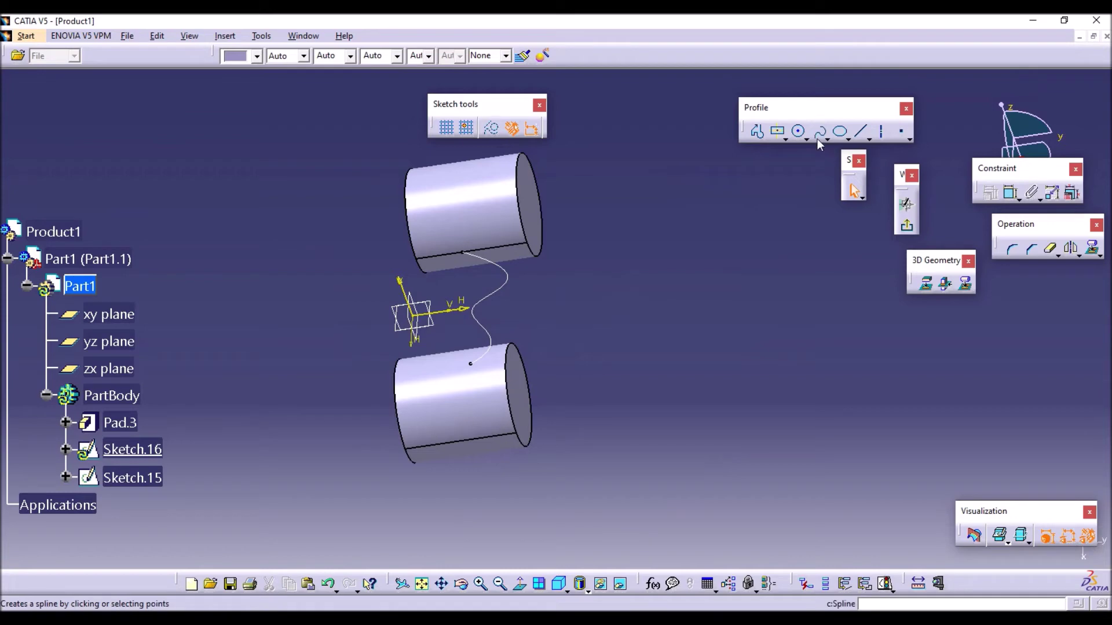
click(797, 132)
click(557, 305)
click(579, 301)
click(611, 392)
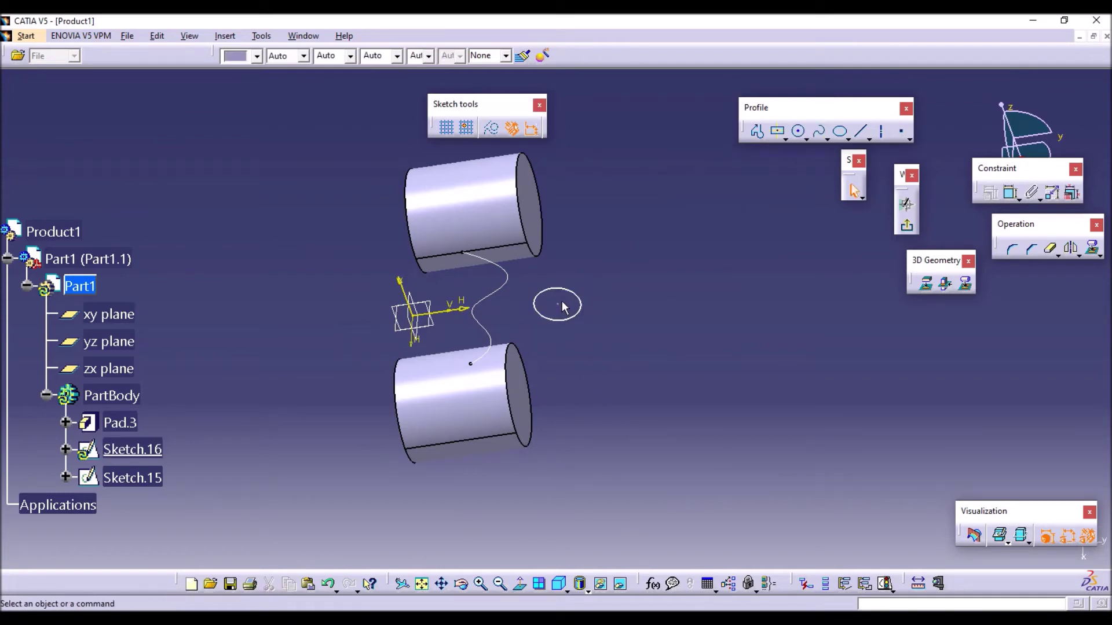
Intersect the spline of Sketch.15 with the yz sketch plane to create a reference point
click(501, 296)
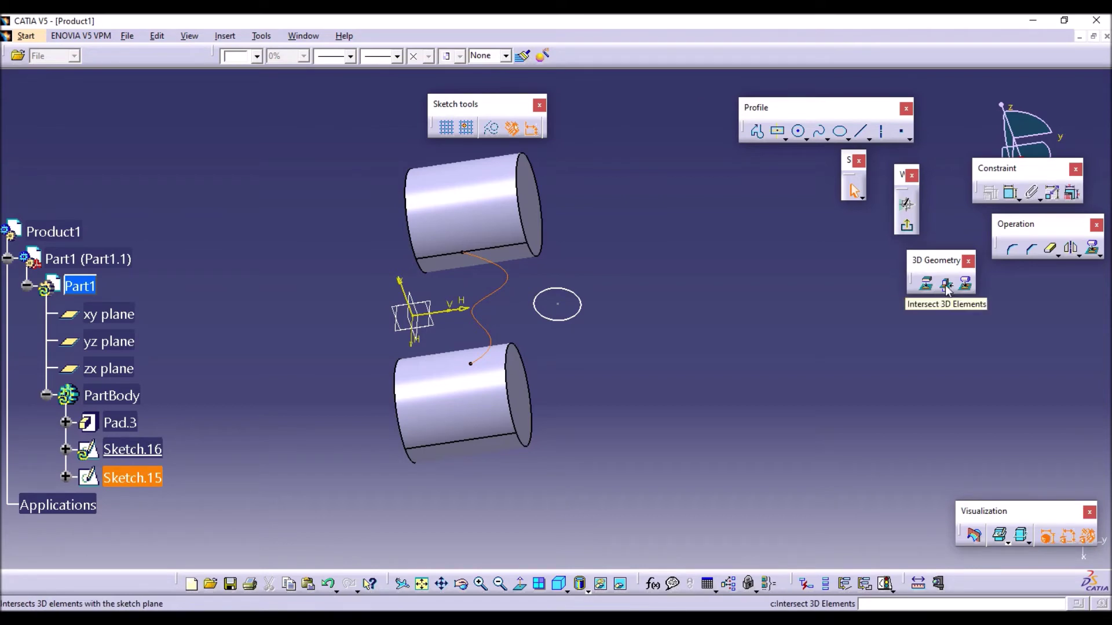
click(946, 286)
middle_drag(460, 322, 501, 201)
click(586, 367)
key(ctrl+y)
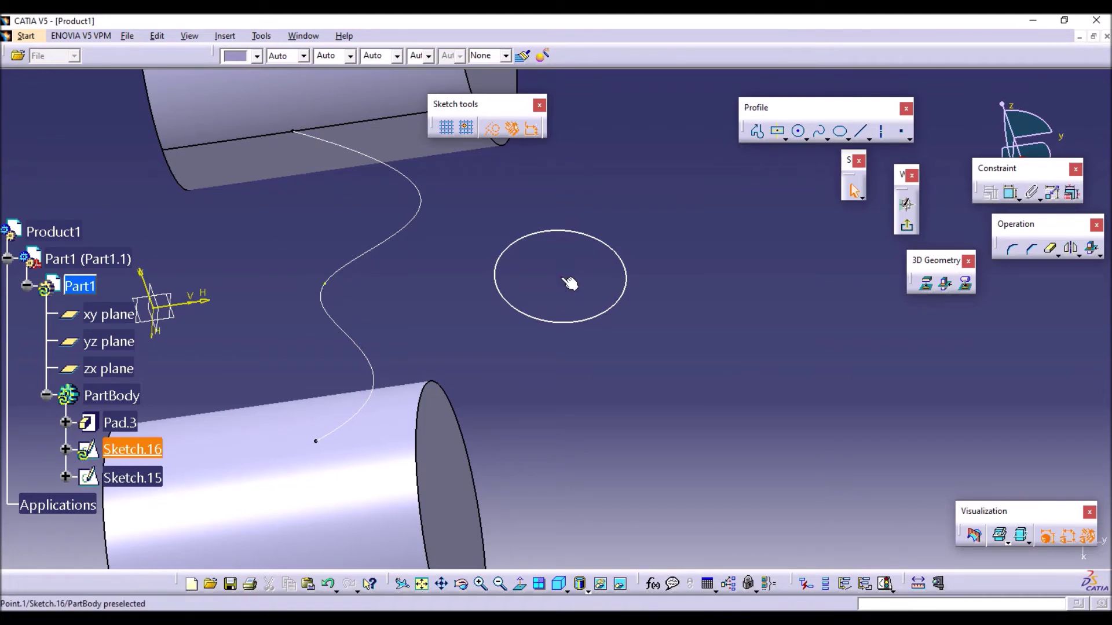
Constrain the circle's centre coincident with the intersection point on the spline
click(324, 283)
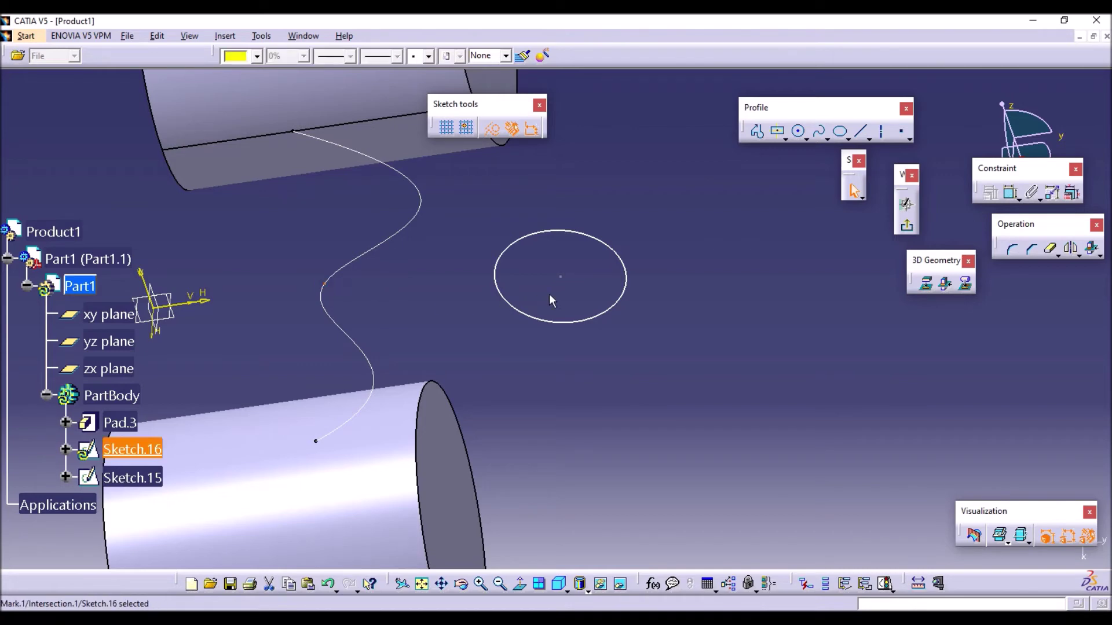
ctrl+click(561, 277)
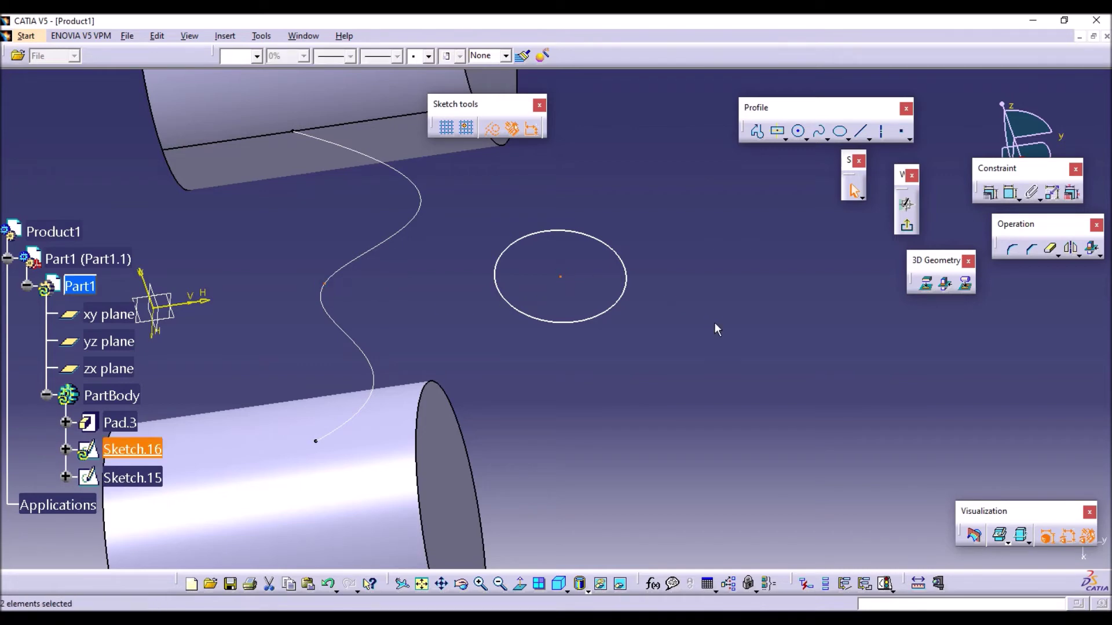
click(991, 194)
click(707, 241)
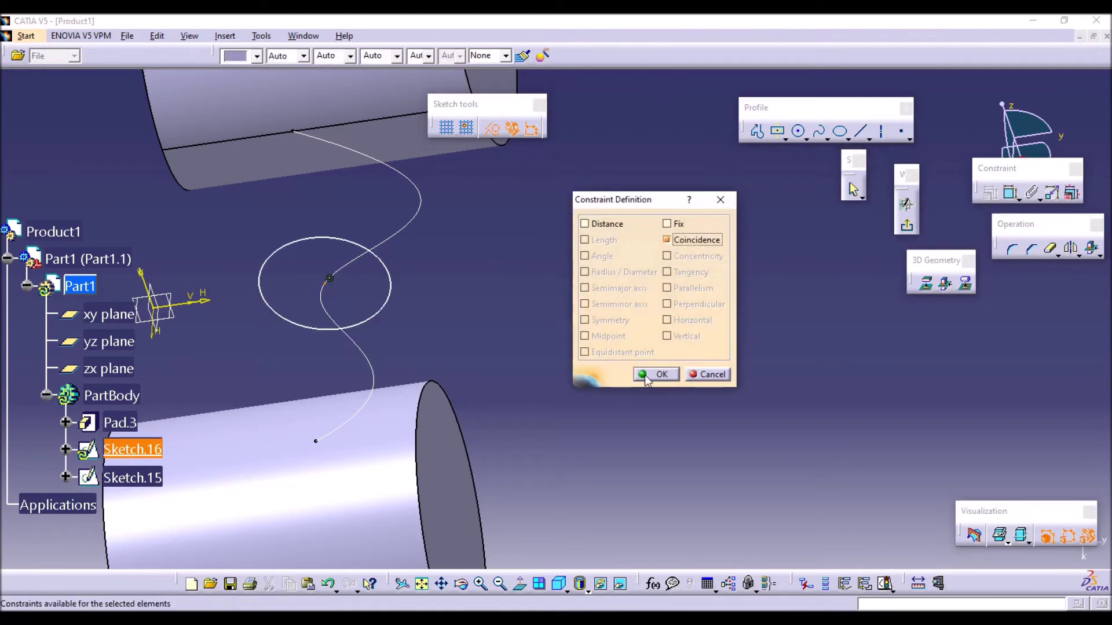
click(646, 374)
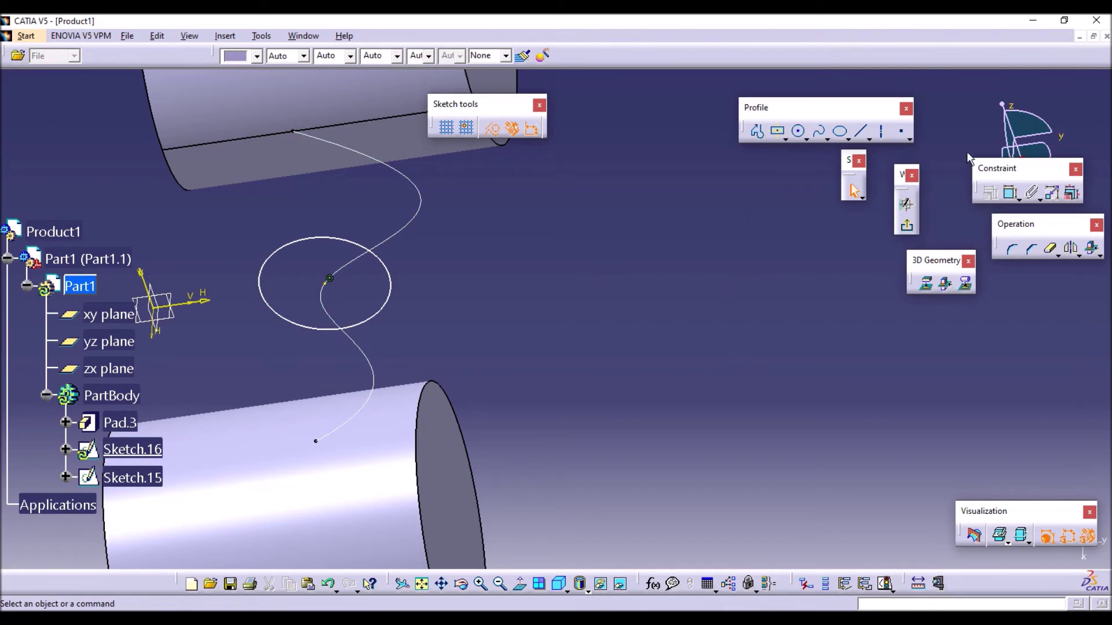
Exit the sketch and create a Rib with the circle sketch as profile, Sketch.15 as center curve and Keep angle control
click(907, 226)
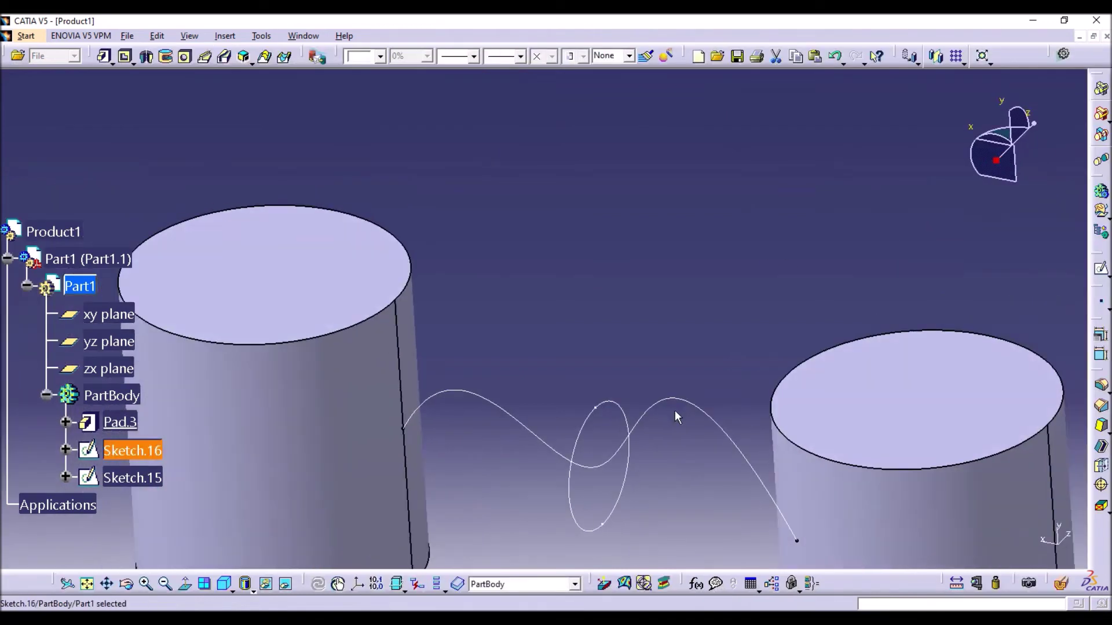
middle_drag(538, 293, 619, 197)
click(206, 63)
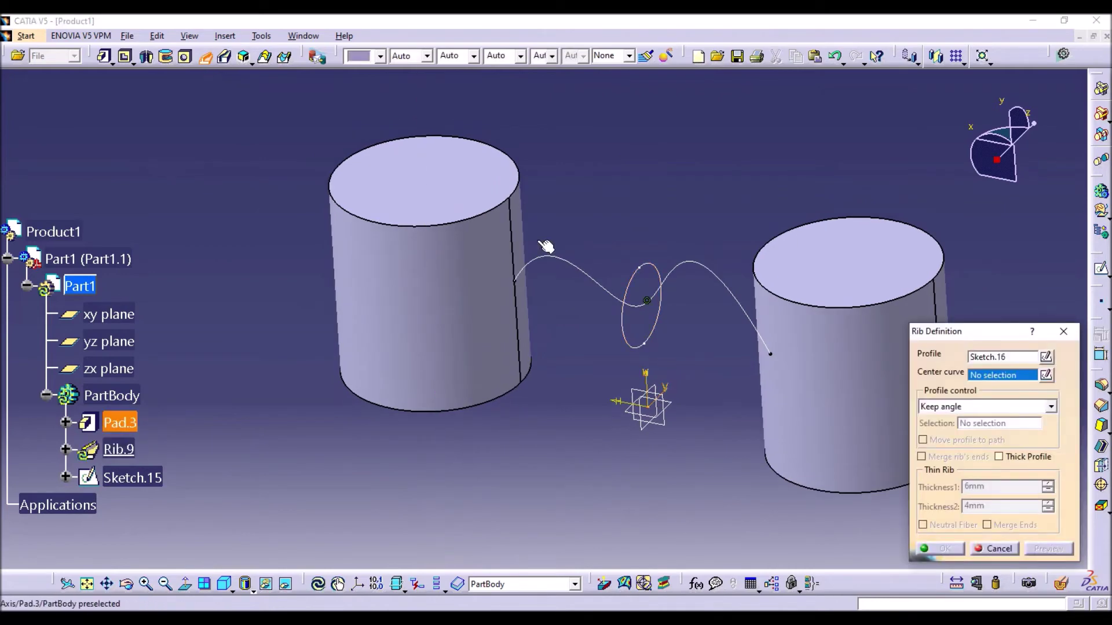
click(642, 264)
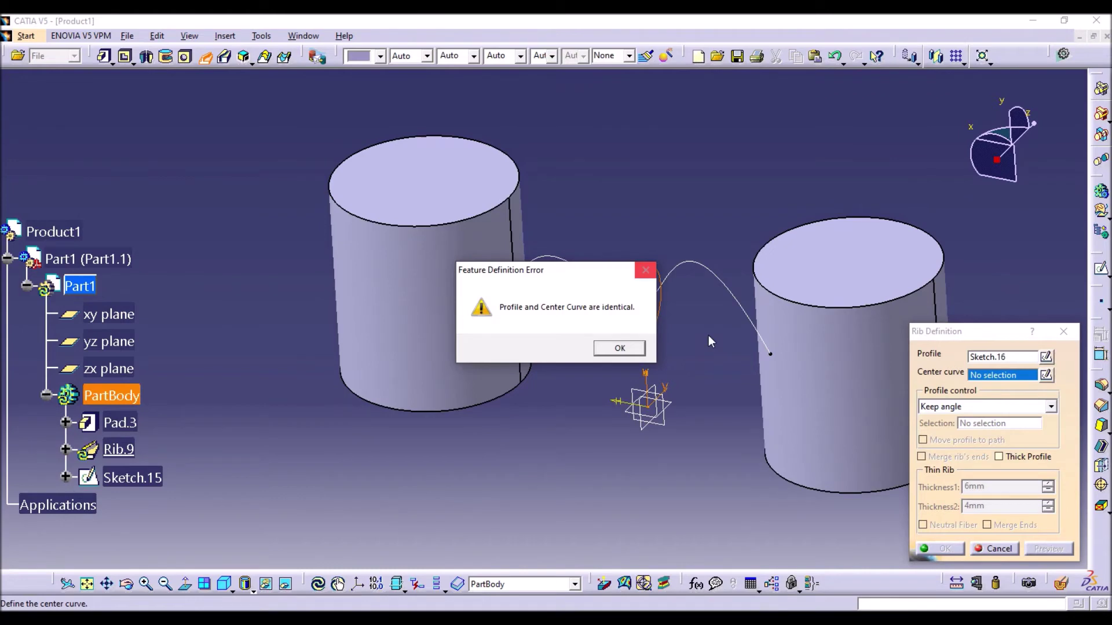
click(619, 349)
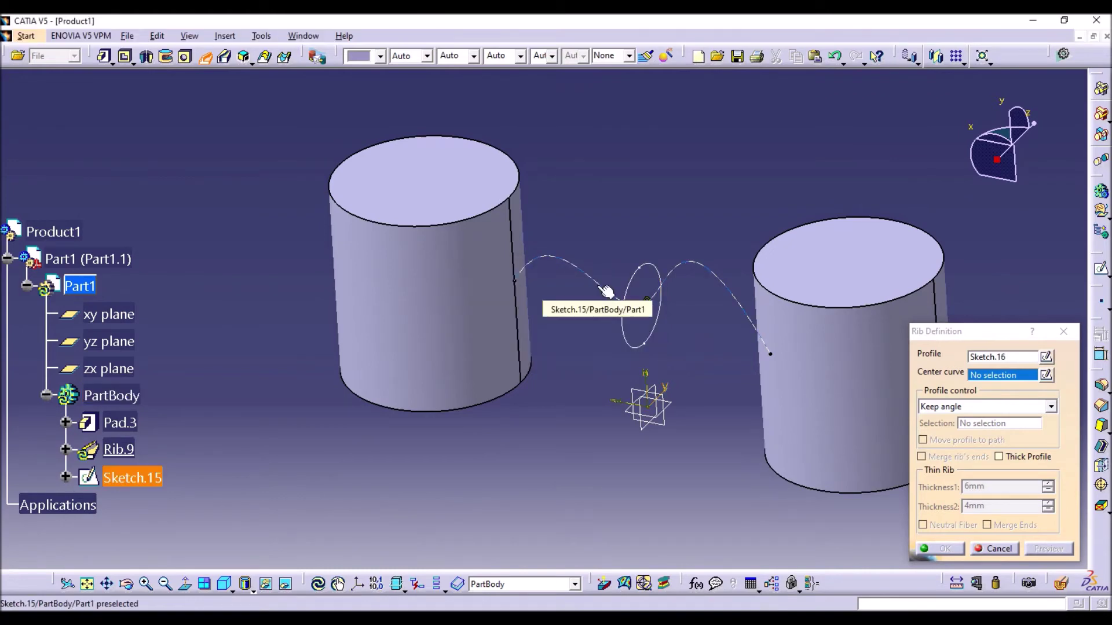
click(596, 284)
mouse_move(596, 342)
middle_down()
mouse_move(416, 315)
mouse_move(484, 272)
middle_up()
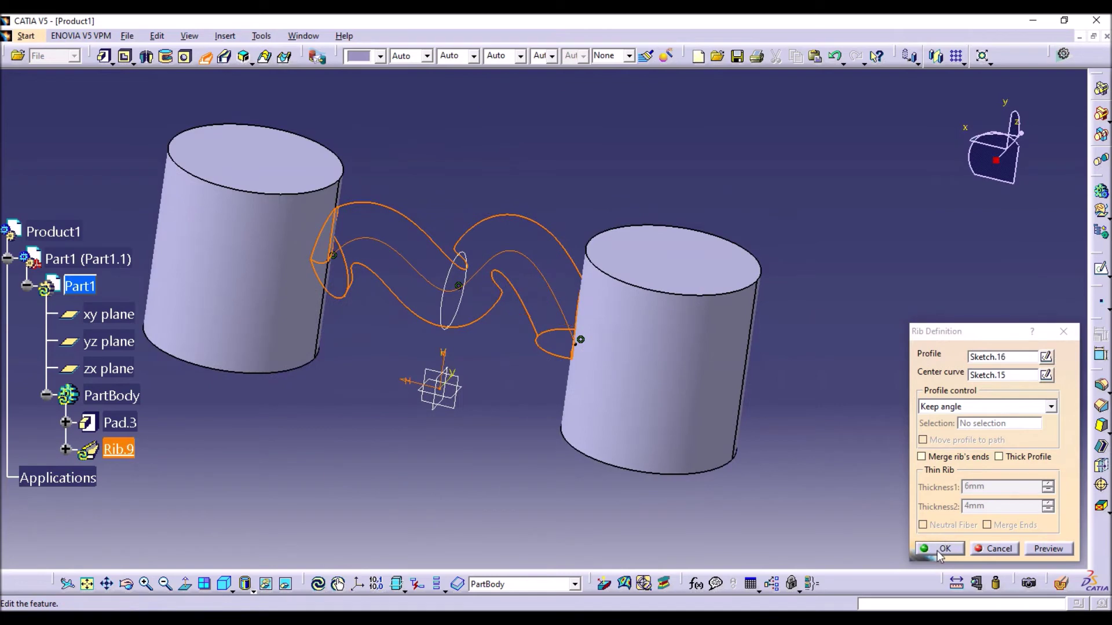
middle_drag(421, 485, 464, 266)
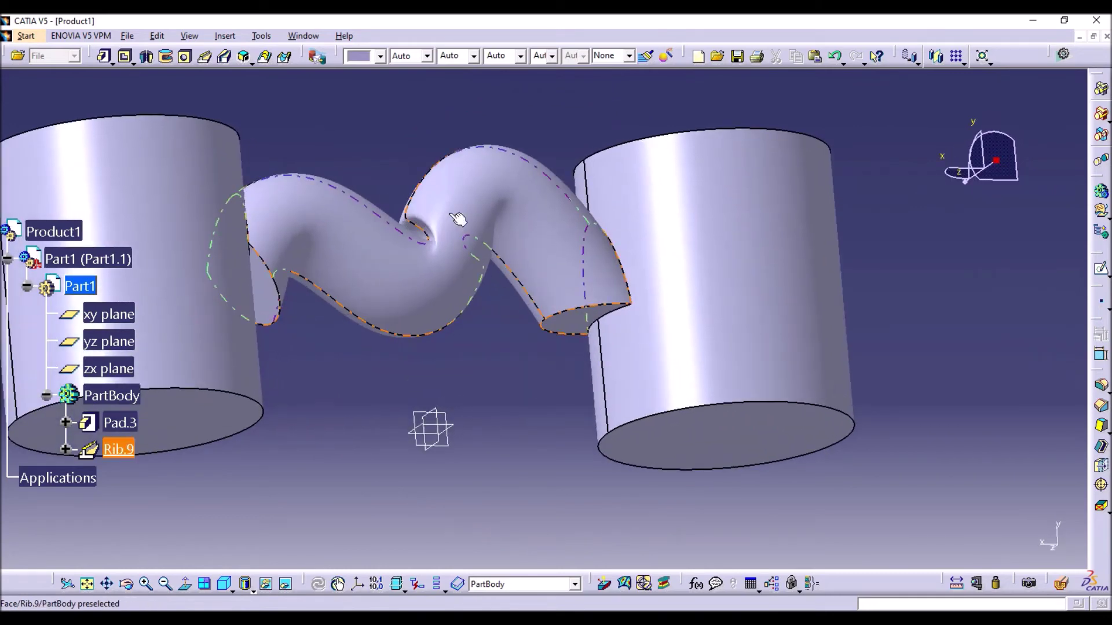
Reopen the rib's center curve, Sketch.15, and reshape the spline by moving its second and middle control points
middle_drag(479, 228, 358, 327)
middle_click(688, 229)
middle_drag(688, 231, 462, 291)
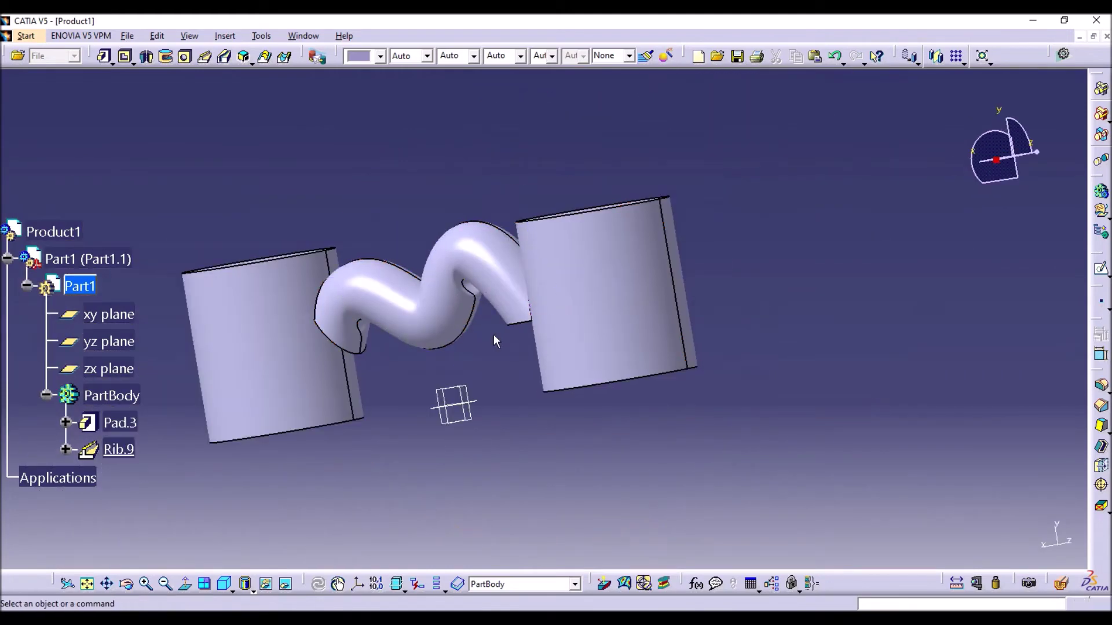
middle_drag(598, 312, 497, 293)
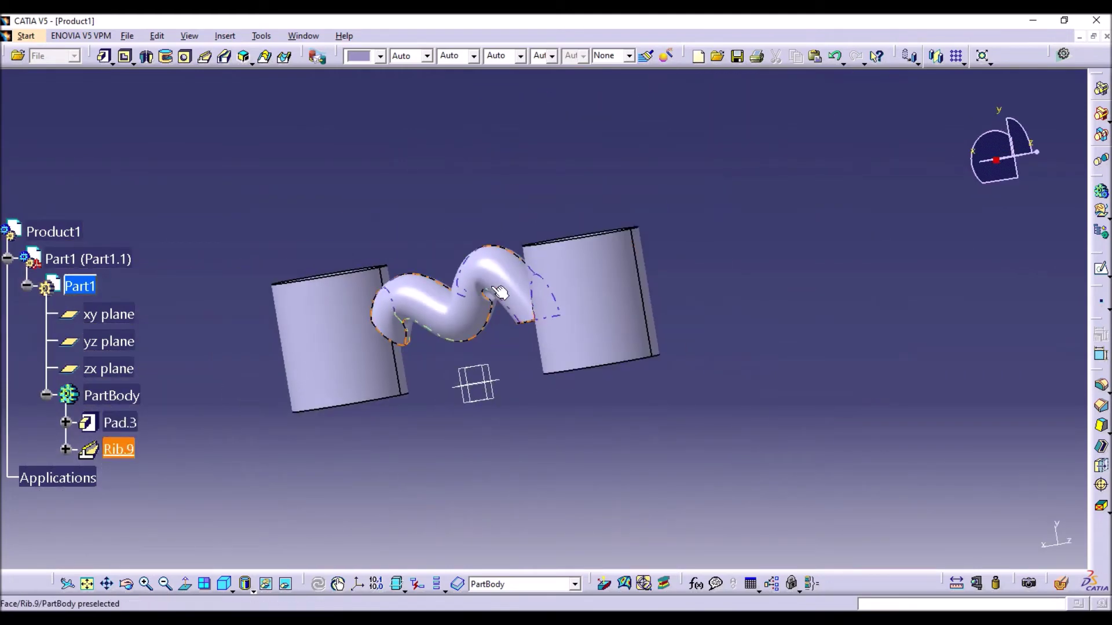
click(500, 292)
middle_drag(659, 256, 666, 335)
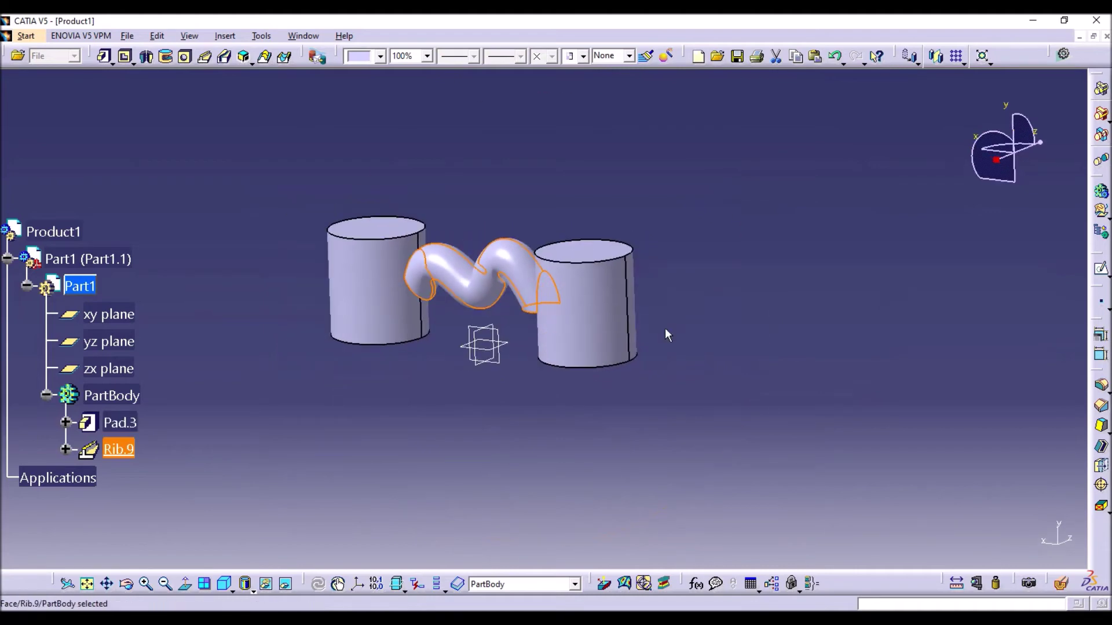
click(65, 449)
double_click(151, 505)
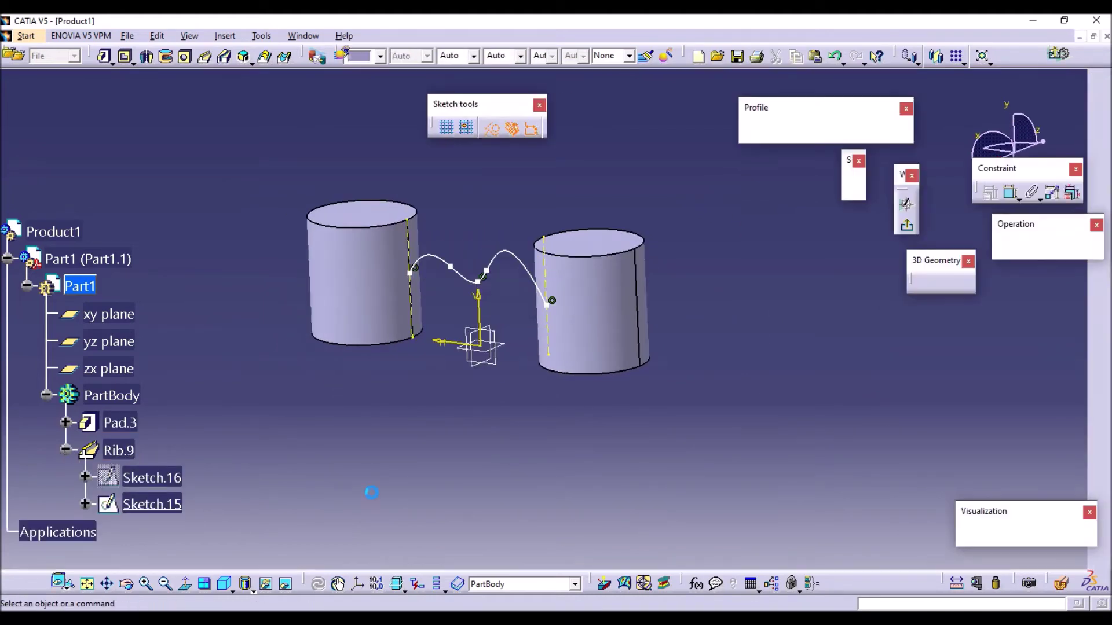
mouse_move(395, 323)
mouse_down()
mouse_move(325, 251)
mouse_move(372, 335)
mouse_move(347, 362)
mouse_move(321, 300)
mouse_up()
drag(411, 344, 402, 381)
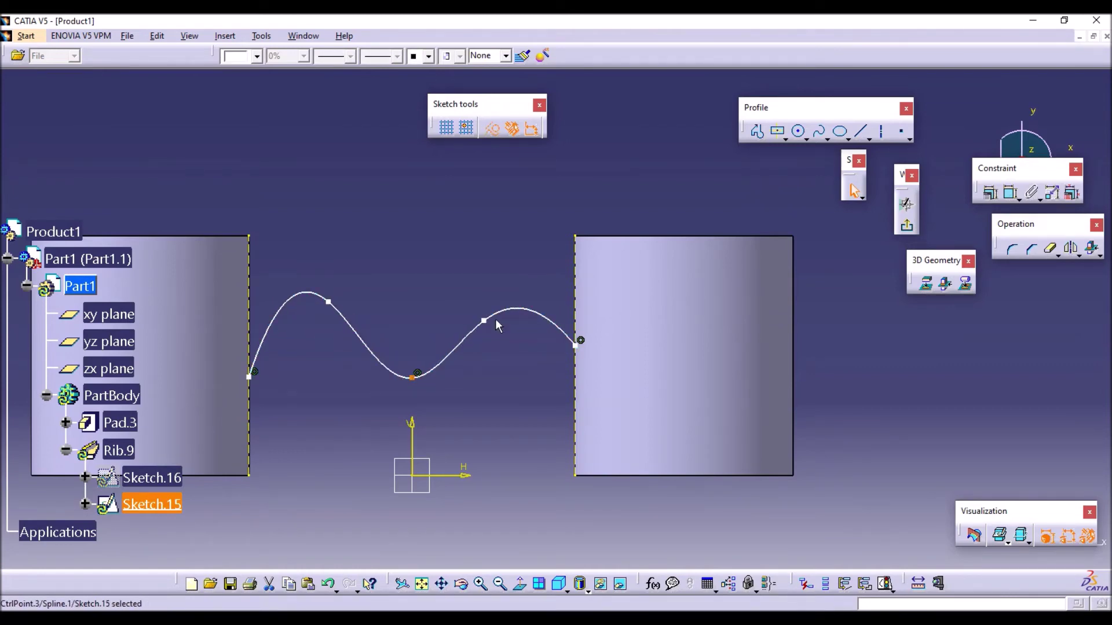
Reshape the Sketch.15 spline by moving its second and fourth control points, and exit the sketch to update the rib
drag(484, 321, 507, 309)
mouse_move(328, 302)
mouse_down()
mouse_move(373, 311)
mouse_move(324, 296)
mouse_up()
mouse_move(385, 318)
mouse_down()
mouse_move(367, 296)
mouse_move(345, 323)
mouse_move(329, 321)
mouse_up()
click(735, 223)
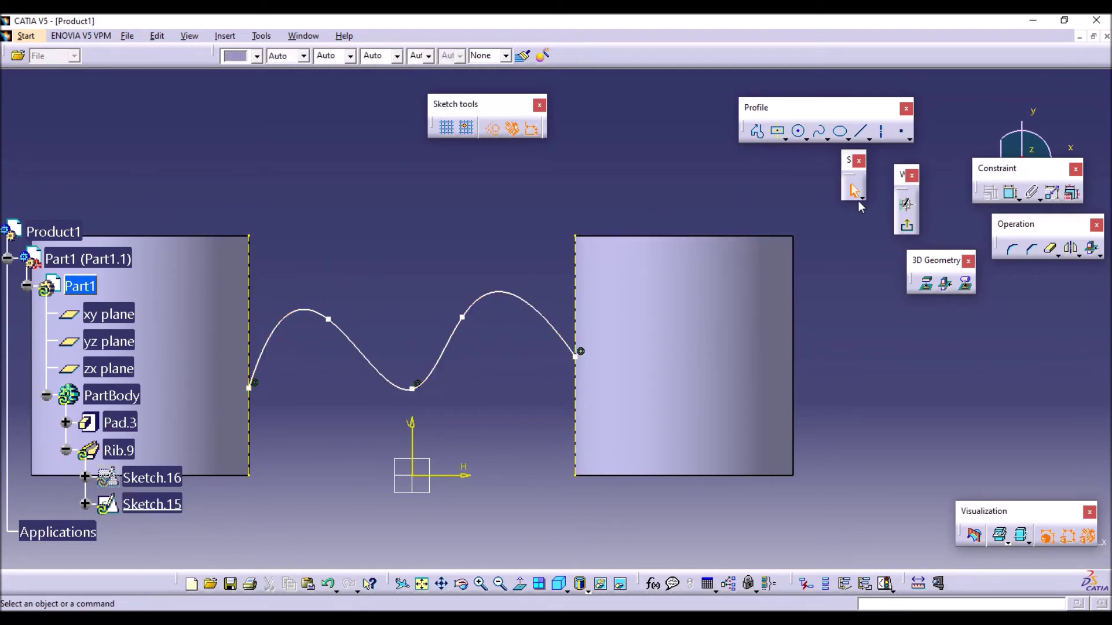
click(907, 225)
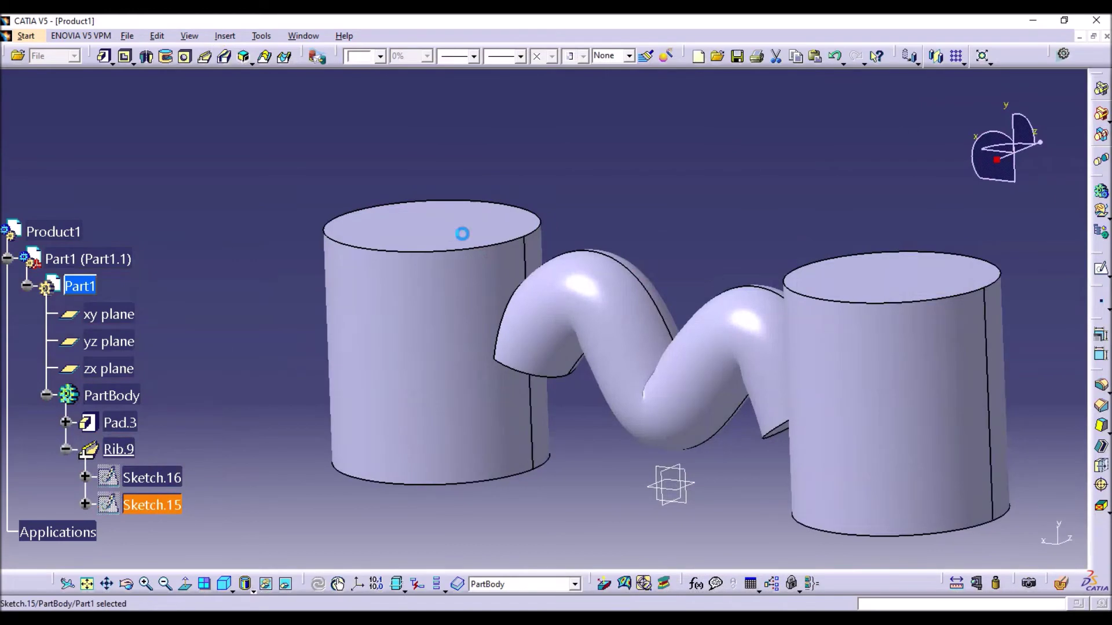
middle_drag(542, 391, 381, 427)
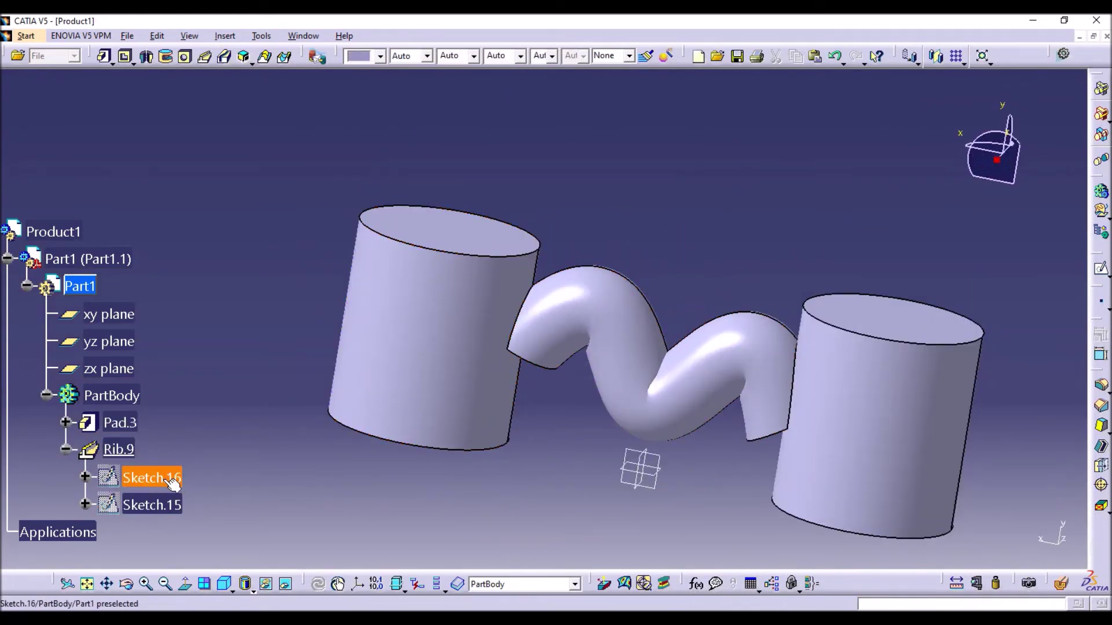
Reopen Sketch.15 and view the definition of the spline's middle control point without changing it
click(159, 505)
double_click(168, 478)
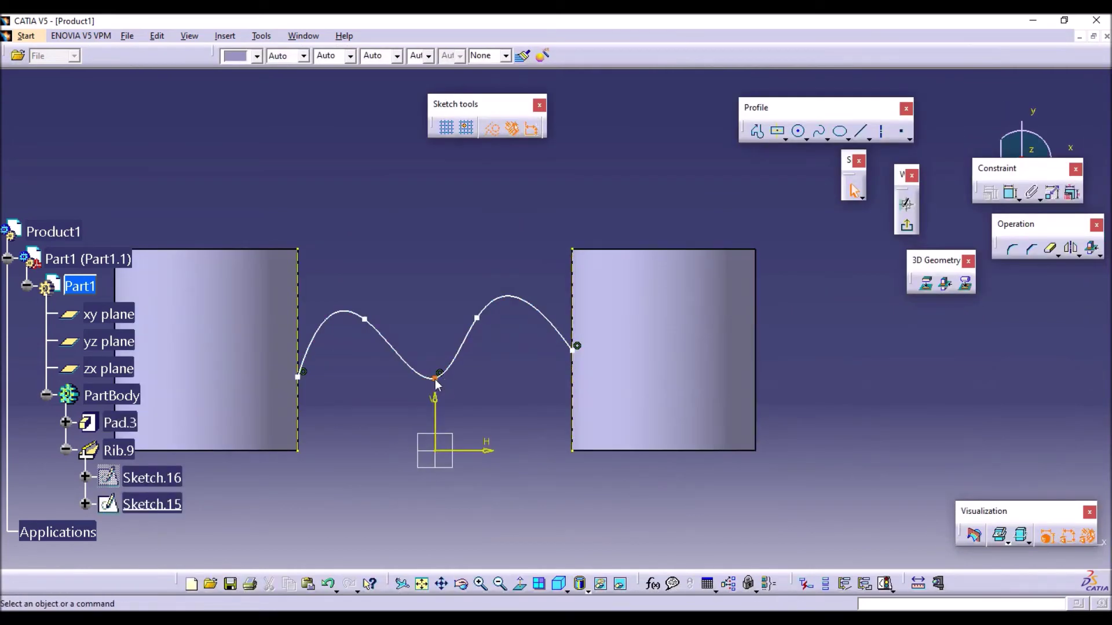
right_click(435, 378)
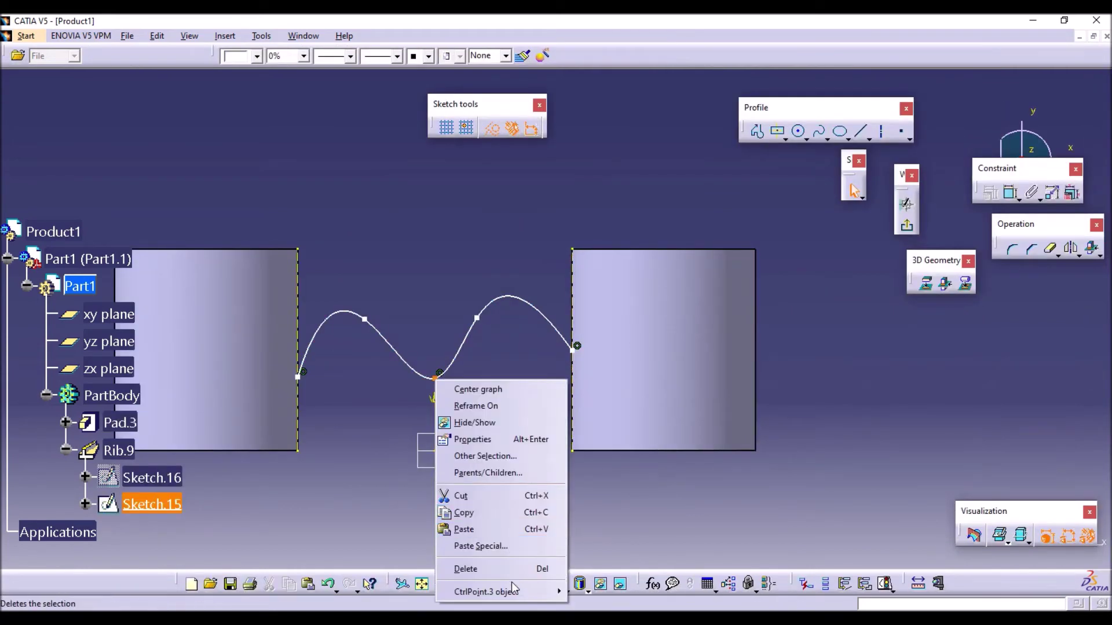
mouse_move(512, 591)
click(602, 496)
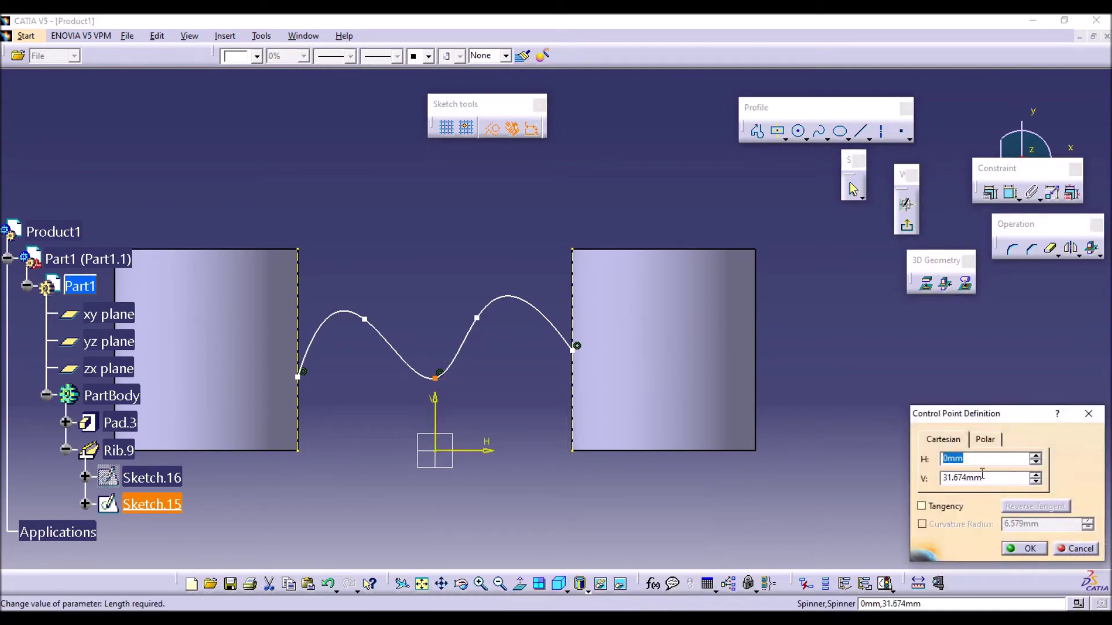
click(1076, 548)
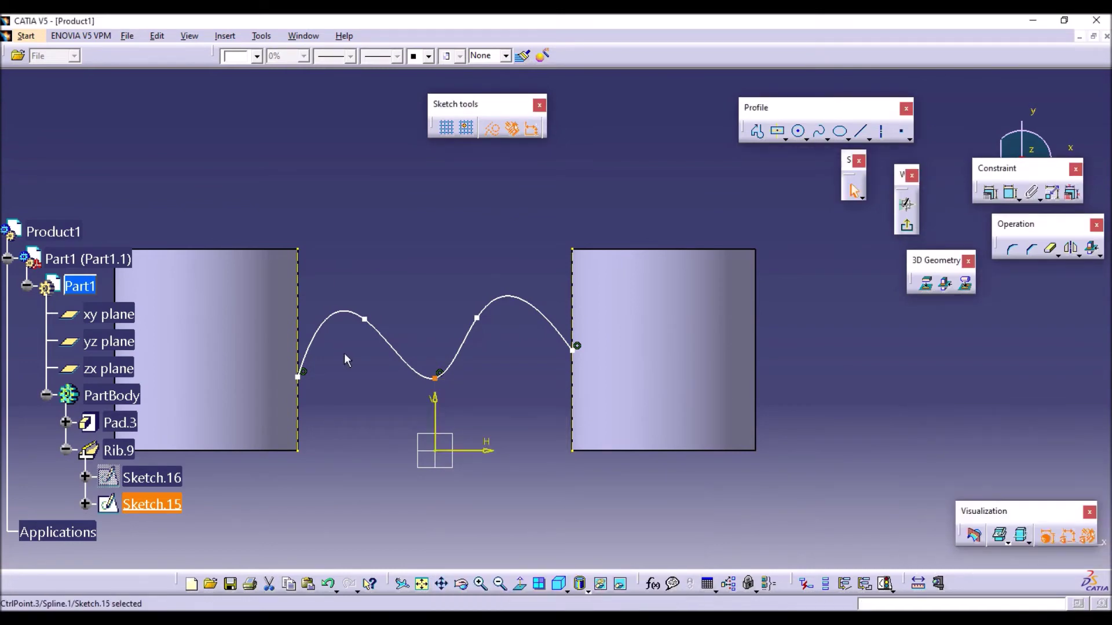
Delete the spline's middle control point and exit the sketch to update the rib
right_click(439, 380)
click(472, 567)
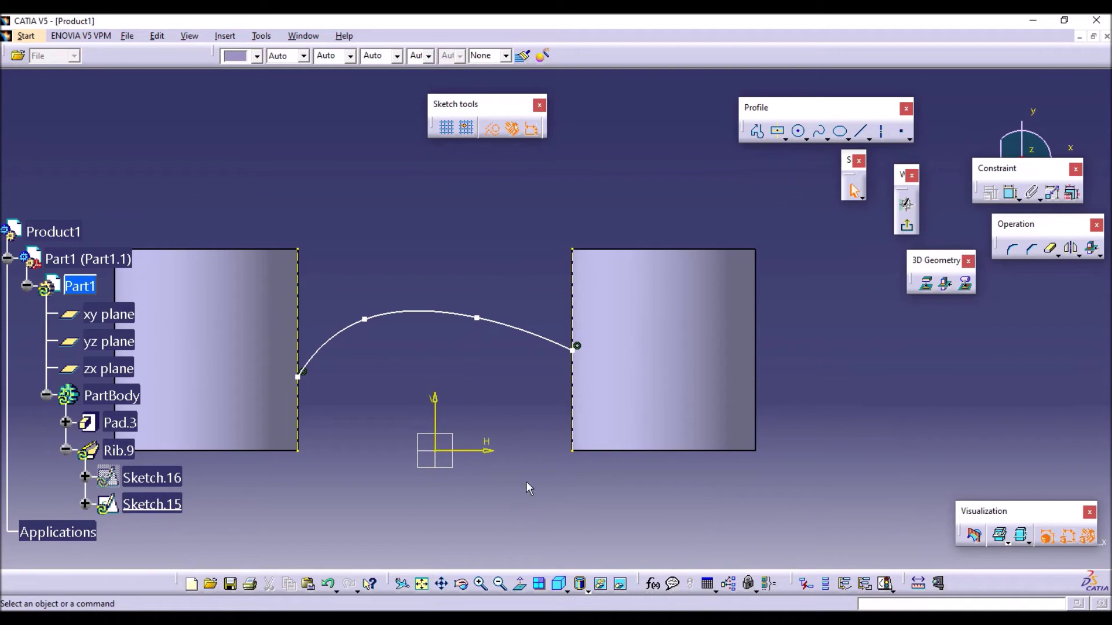
drag(426, 317, 429, 285)
click(912, 210)
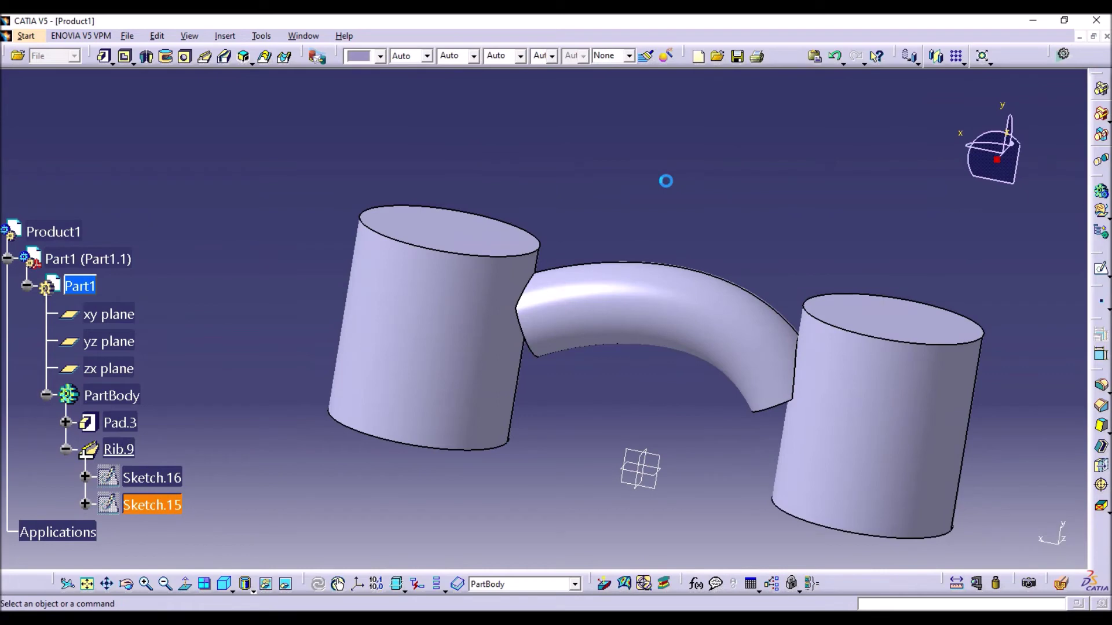
middle_drag(666, 180, 631, 164)
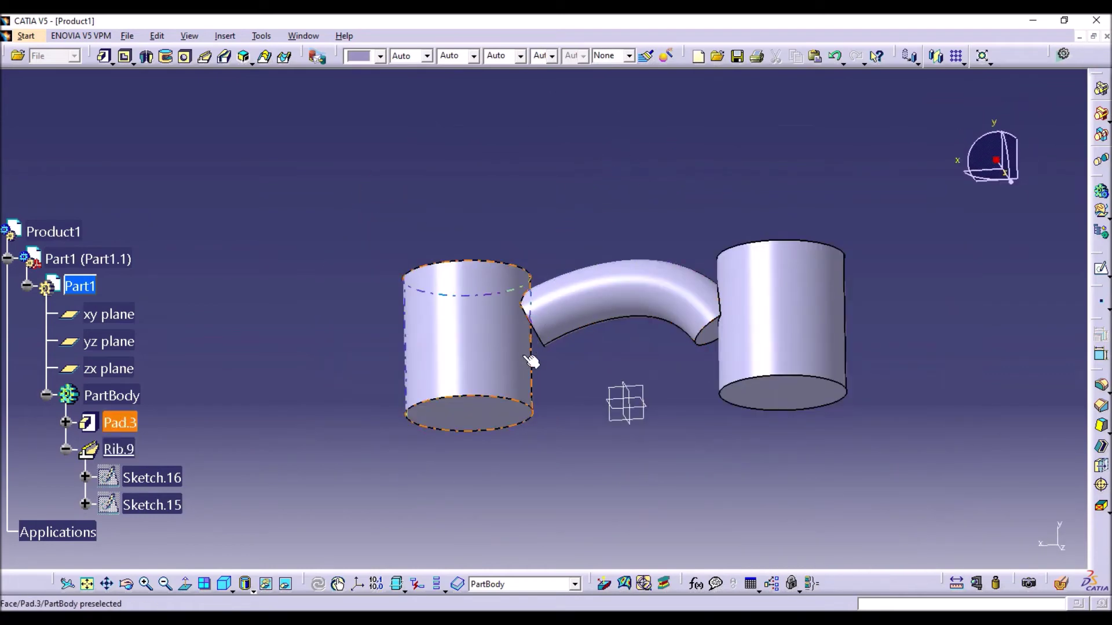
Edit Rib.9 to merge the rib's ends with the two cylinders
double_click(119, 449)
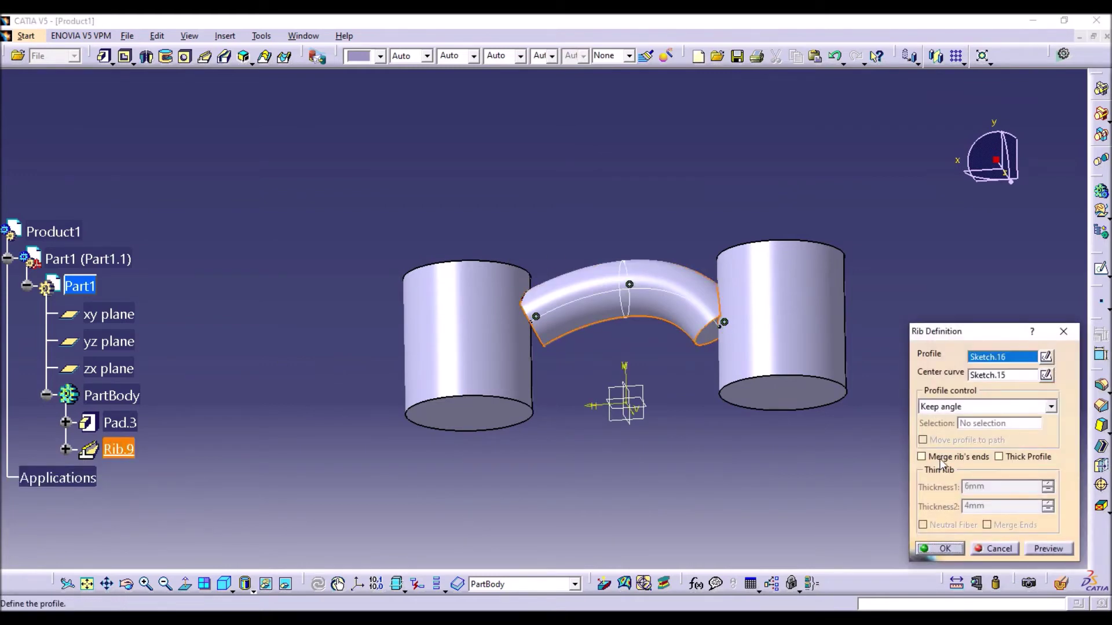
click(943, 548)
middle_drag(622, 168, 637, 250)
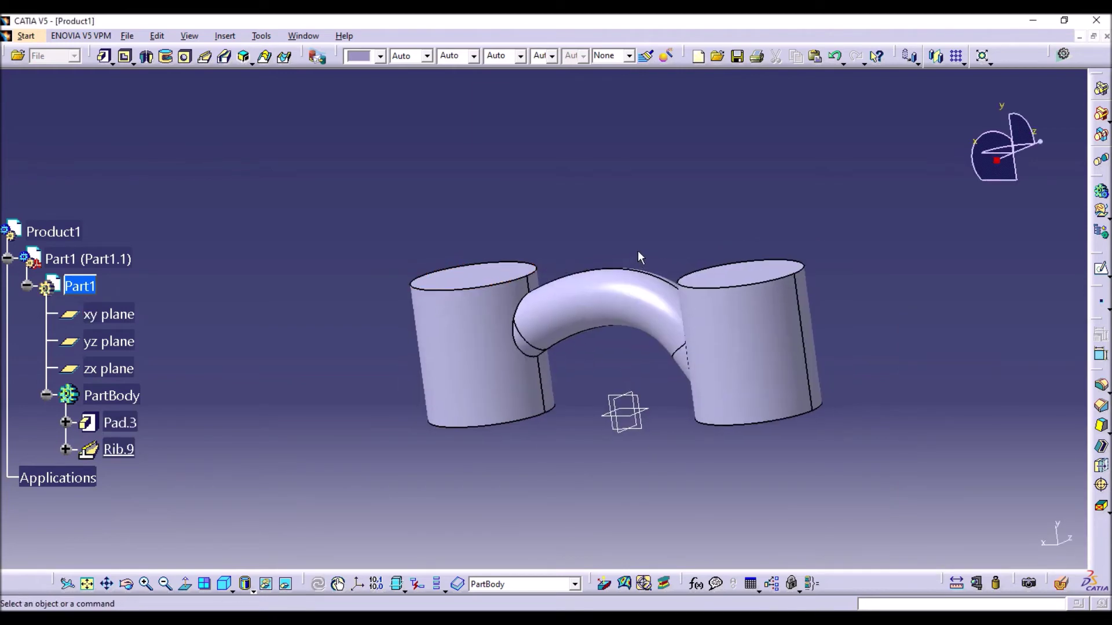
right_click(644, 281)
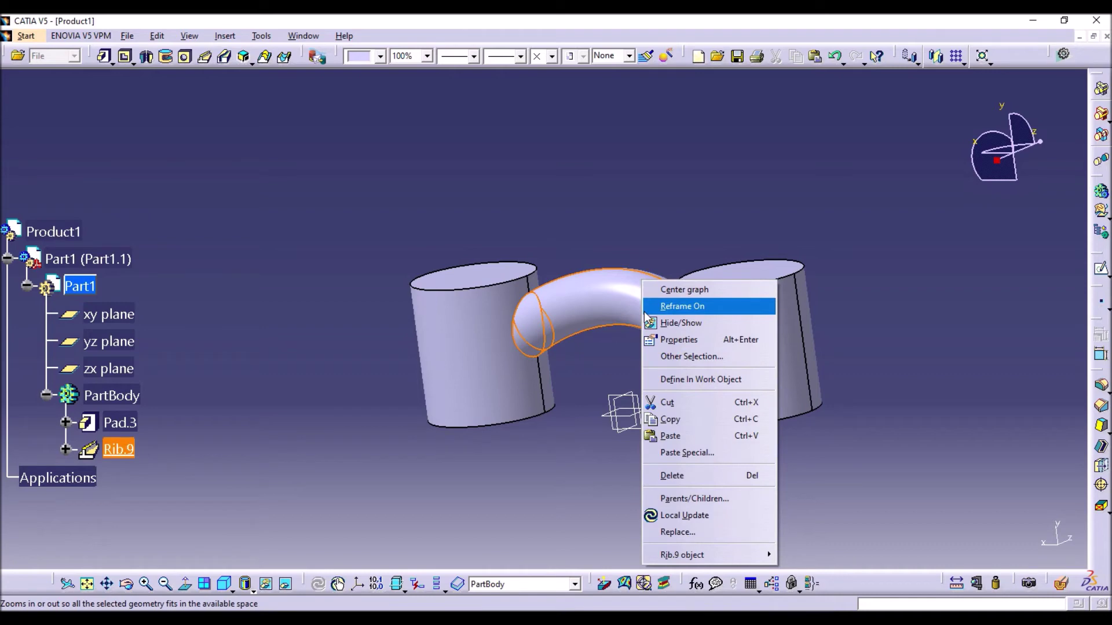
click(651, 289)
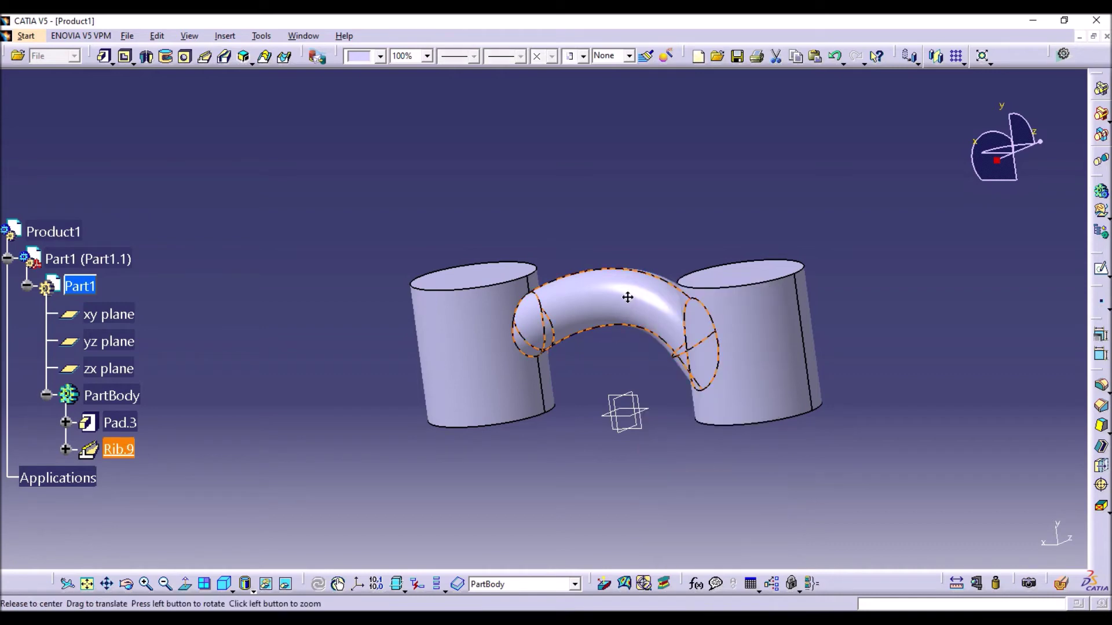
click(655, 243)
Make Rib.9 hollow with Thick Profile, using Thickness1 of 6 mm and Thickness2 of 4 mm
middle_drag(634, 252, 482, 356)
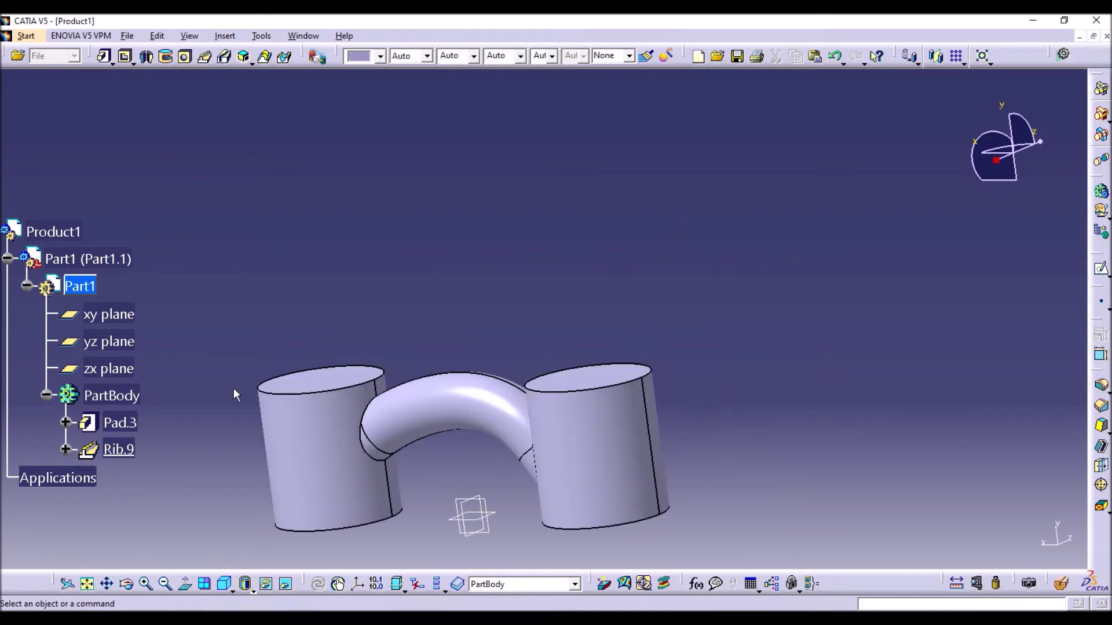
double_click(518, 417)
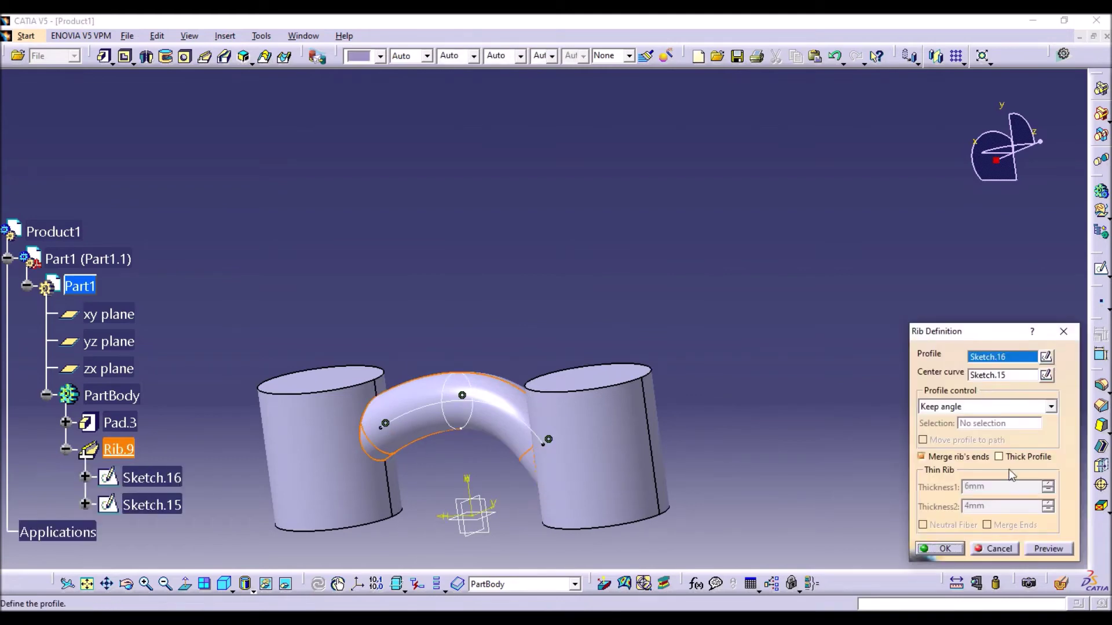
click(1010, 457)
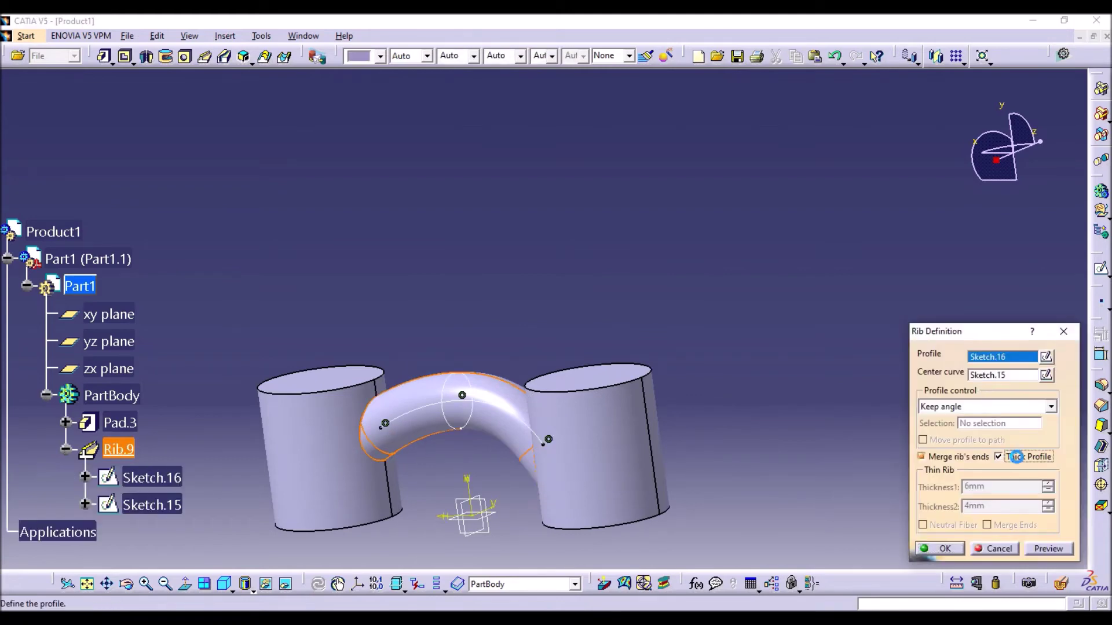
middle_drag(519, 482, 643, 290)
click(944, 548)
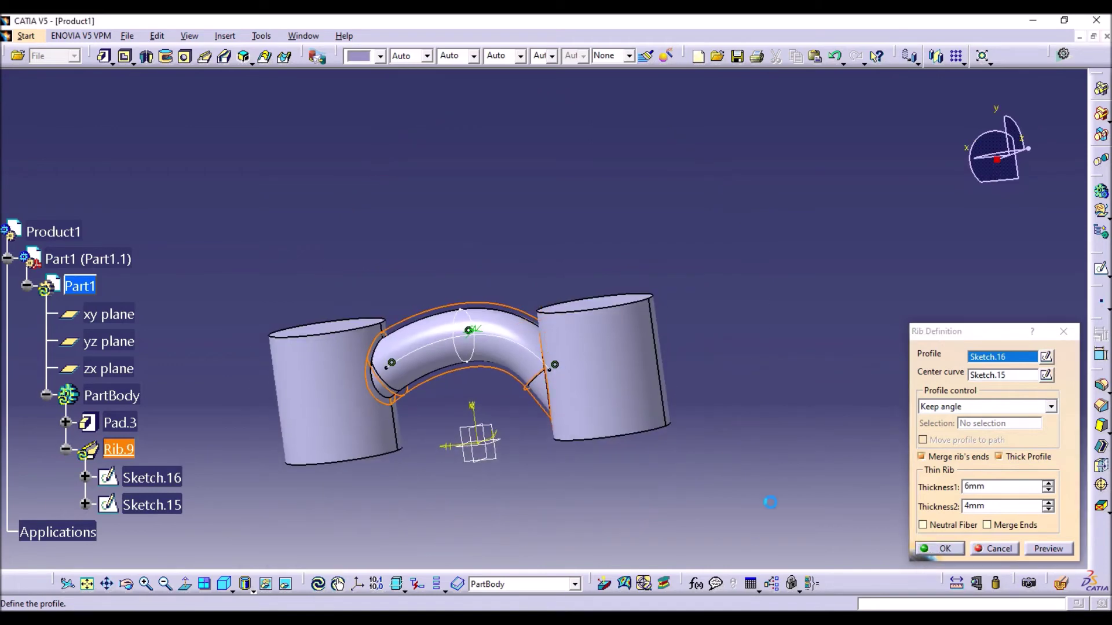
middle_drag(657, 469, 566, 307)
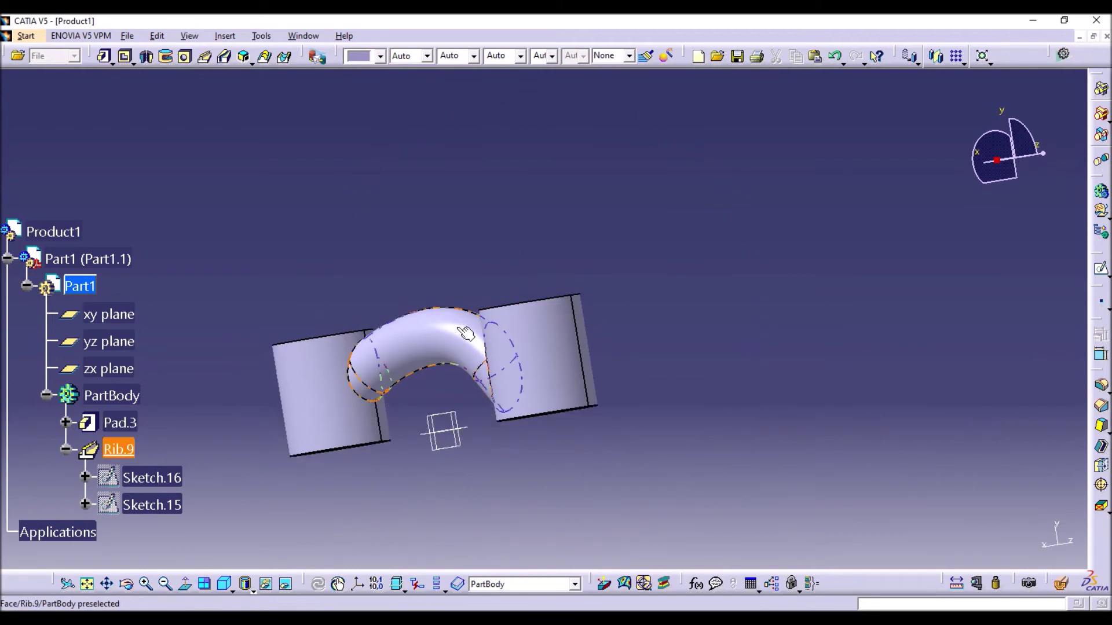
Inspect the hollow rib in wireframe display, and restore shading with edges
click(253, 591)
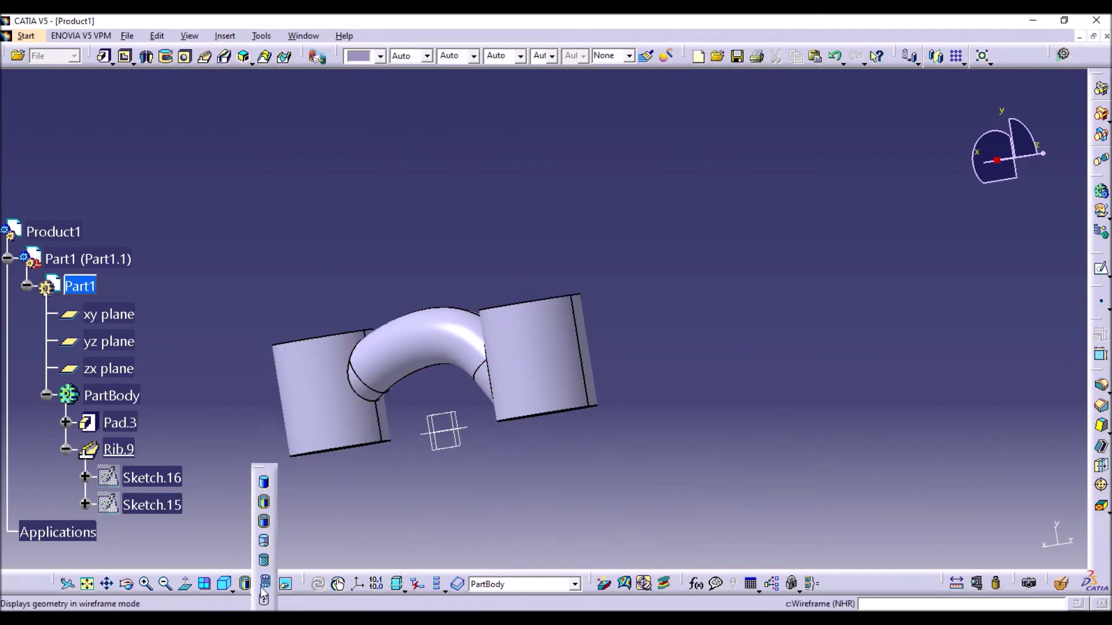
click(265, 582)
middle_drag(510, 348, 431, 344)
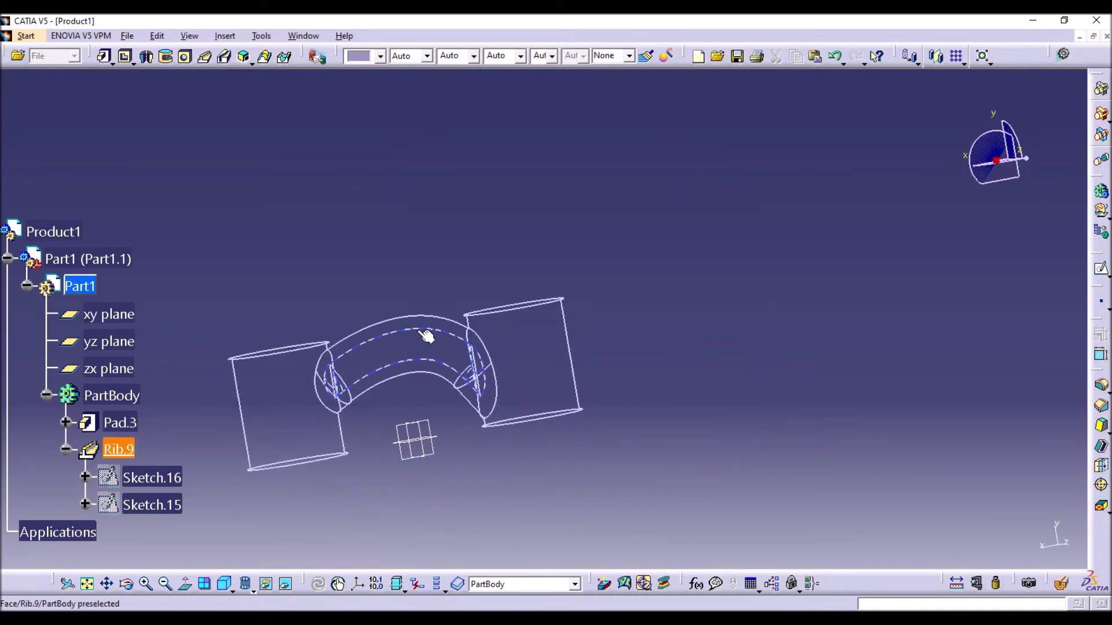
click(253, 591)
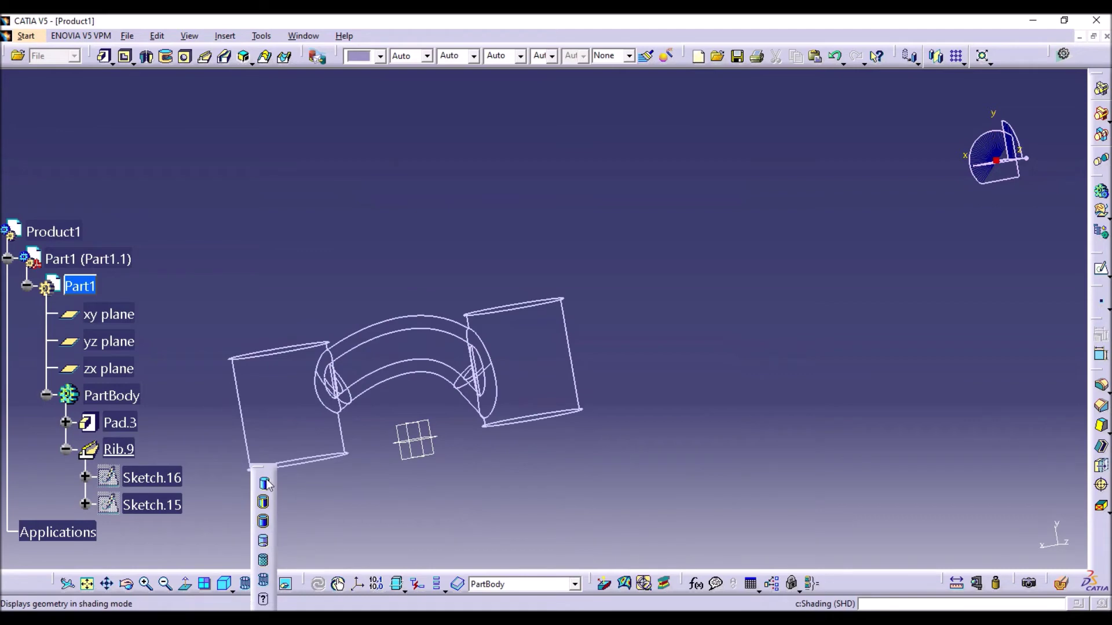
click(265, 504)
mouse_move(591, 416)
middle_down()
mouse_move(589, 378)
mouse_move(592, 394)
middle_up()
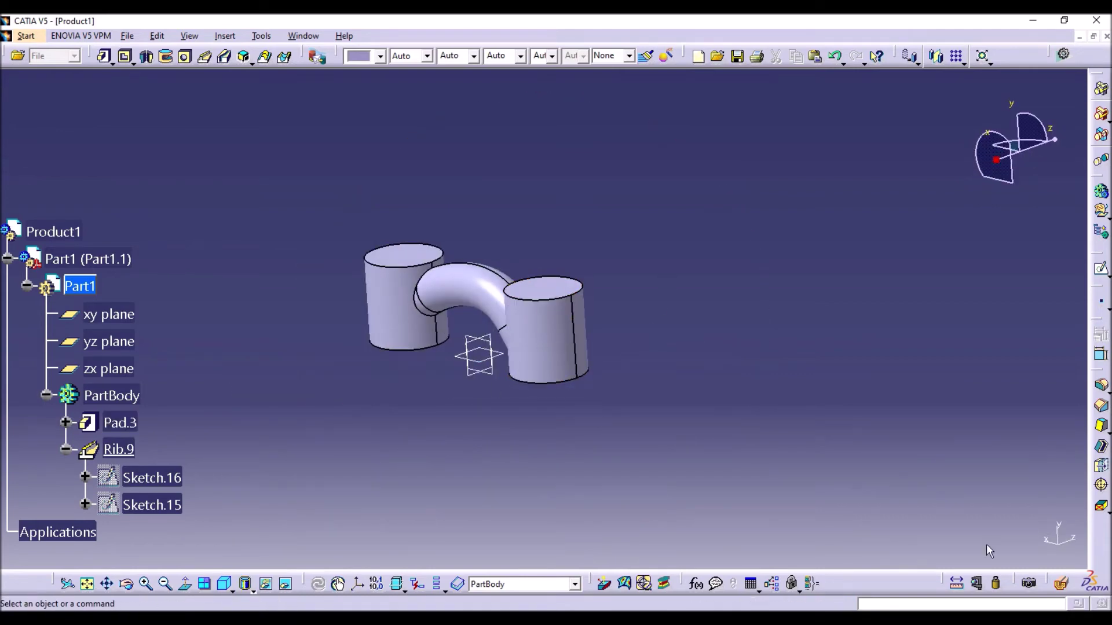
Cut the part with a dynamic section plane in several orientations to examine the rib's hollow interior, and leave the section view
click(1063, 585)
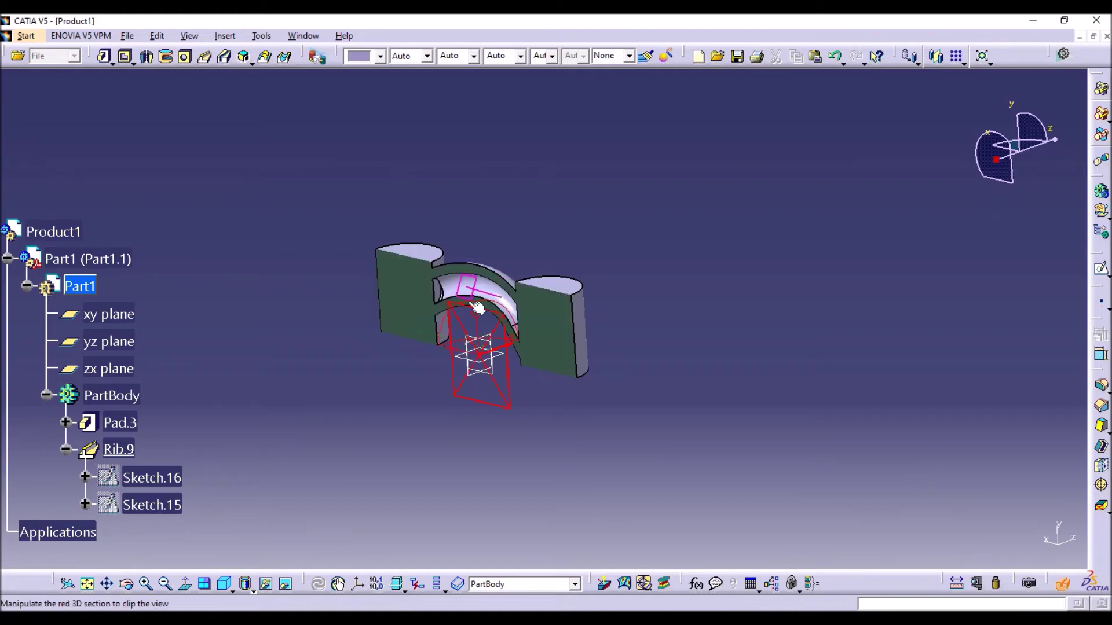
click(474, 360)
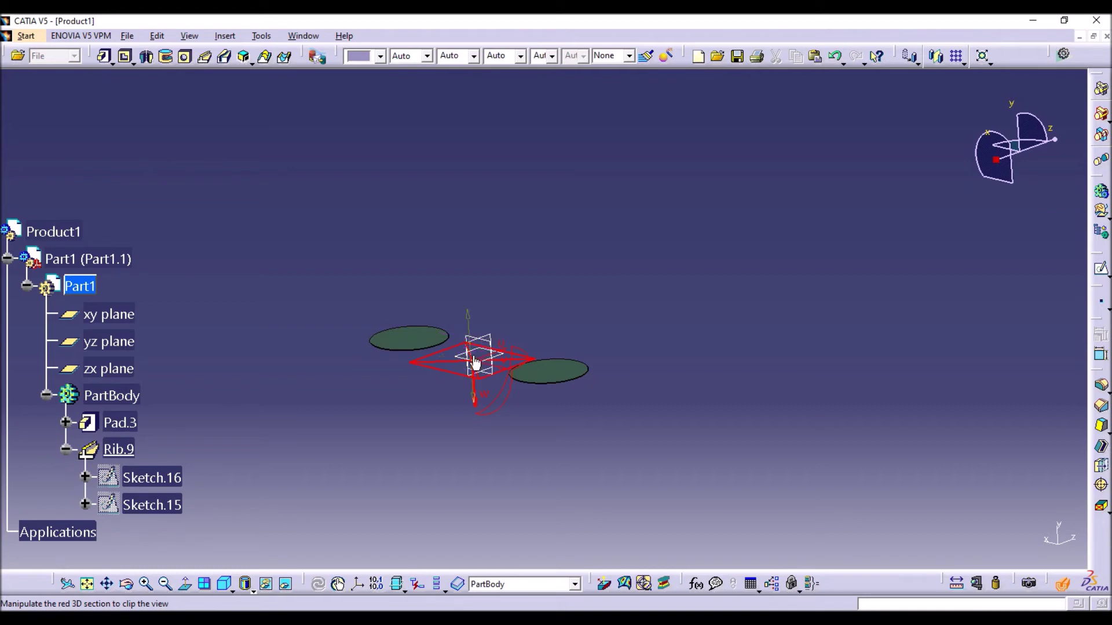
drag(483, 348, 504, 293)
middle_drag(513, 219, 372, 256)
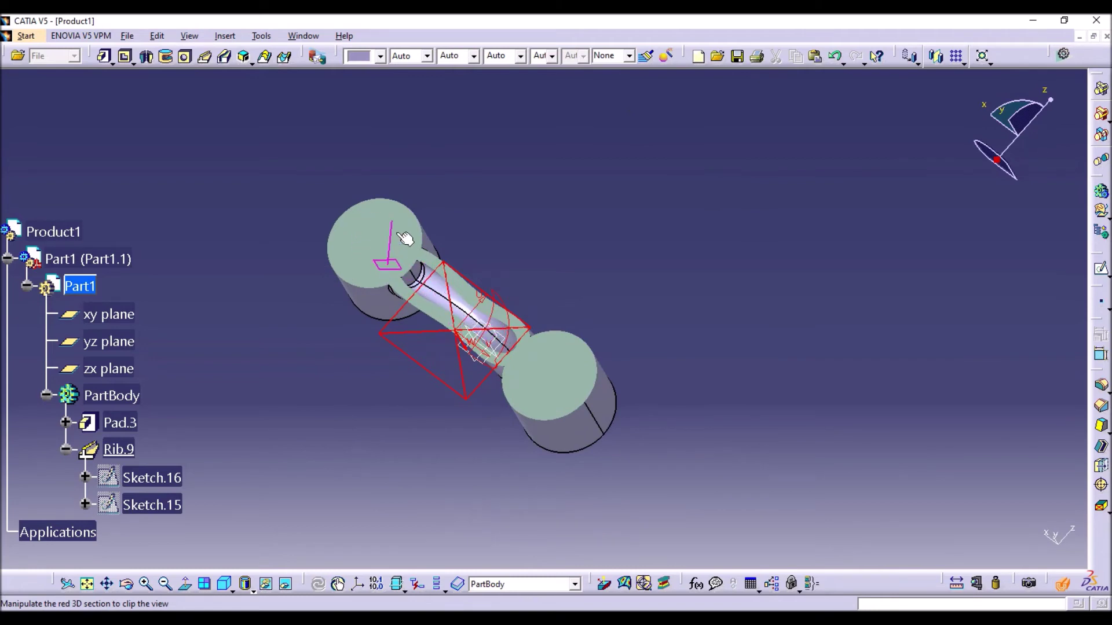
middle_drag(462, 423, 465, 352)
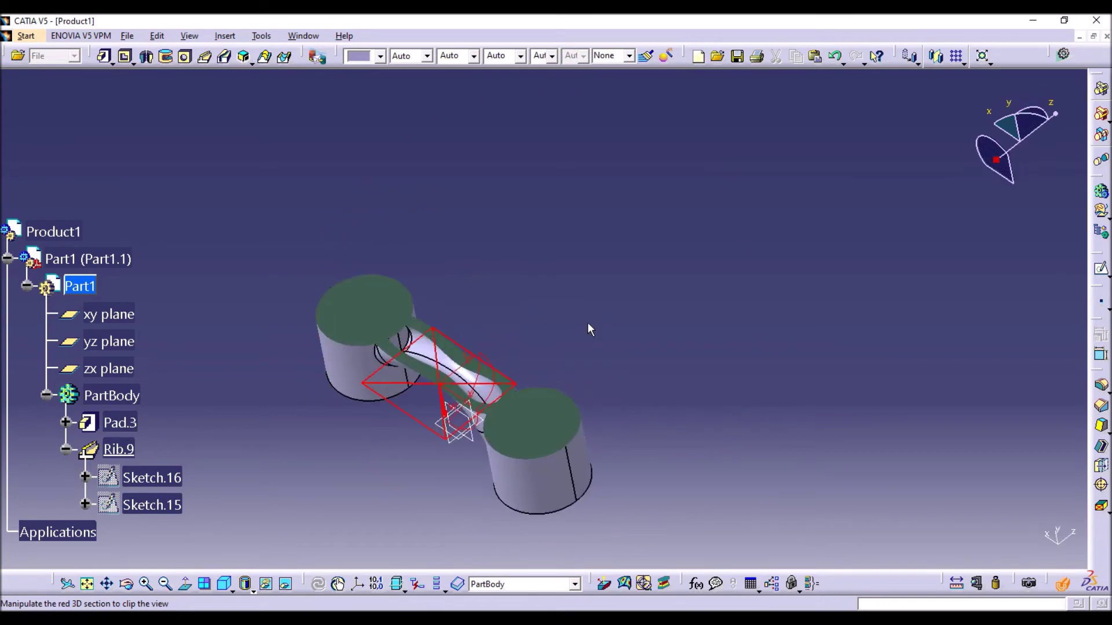
middle_drag(573, 344, 581, 278)
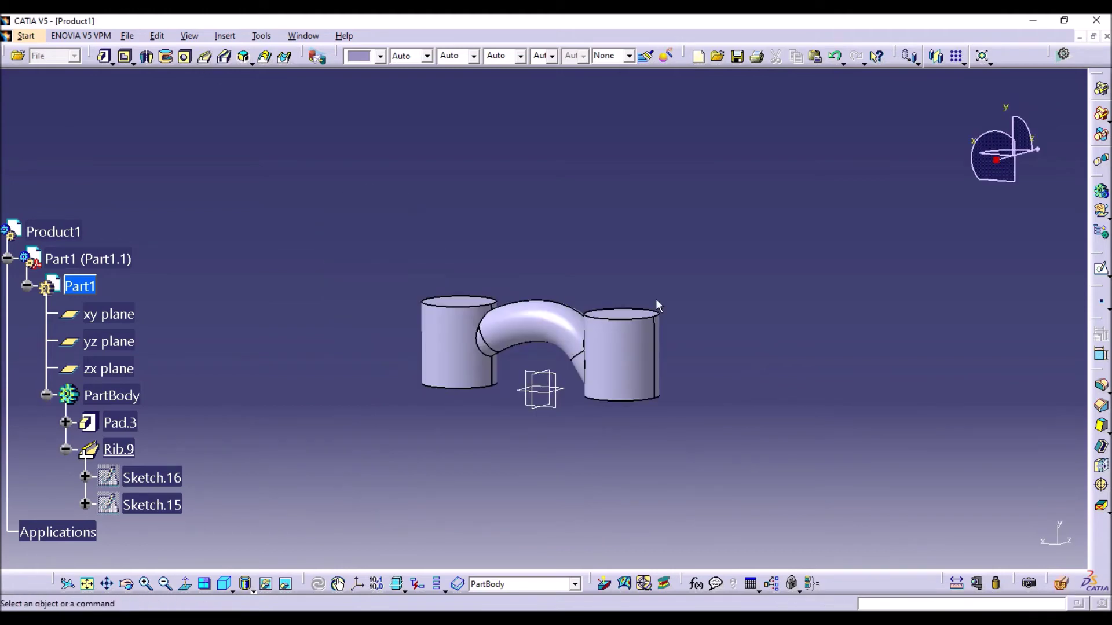
mouse_move(571, 216)
middle_down()
mouse_move(538, 286)
mouse_move(579, 243)
middle_up()
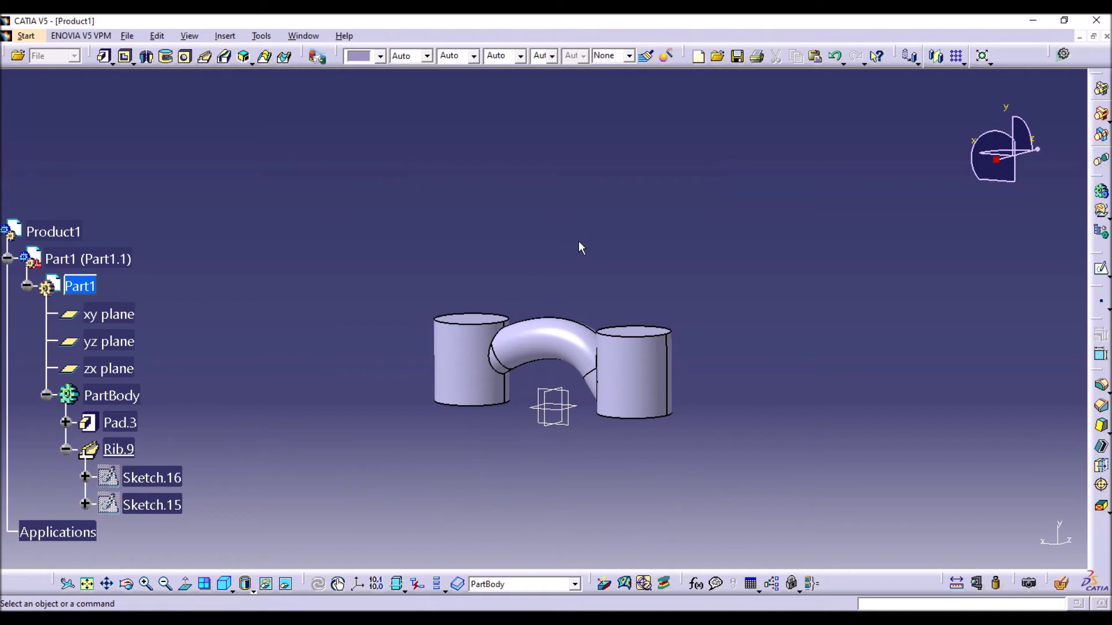
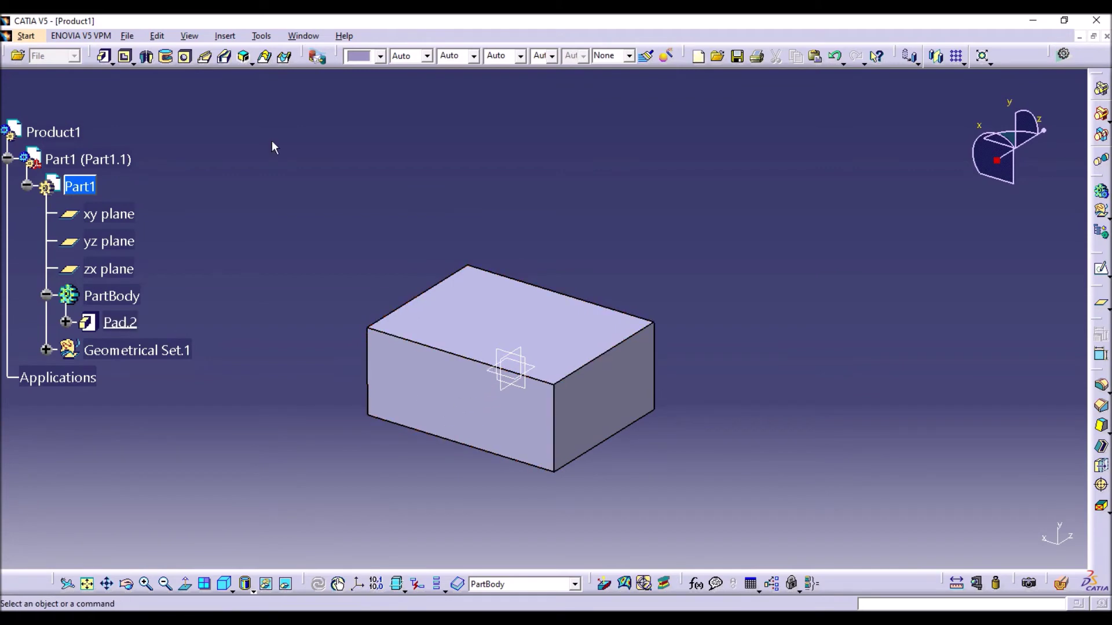
Start a blind hole on the block's top face with a diameter of 15 mm
click(186, 58)
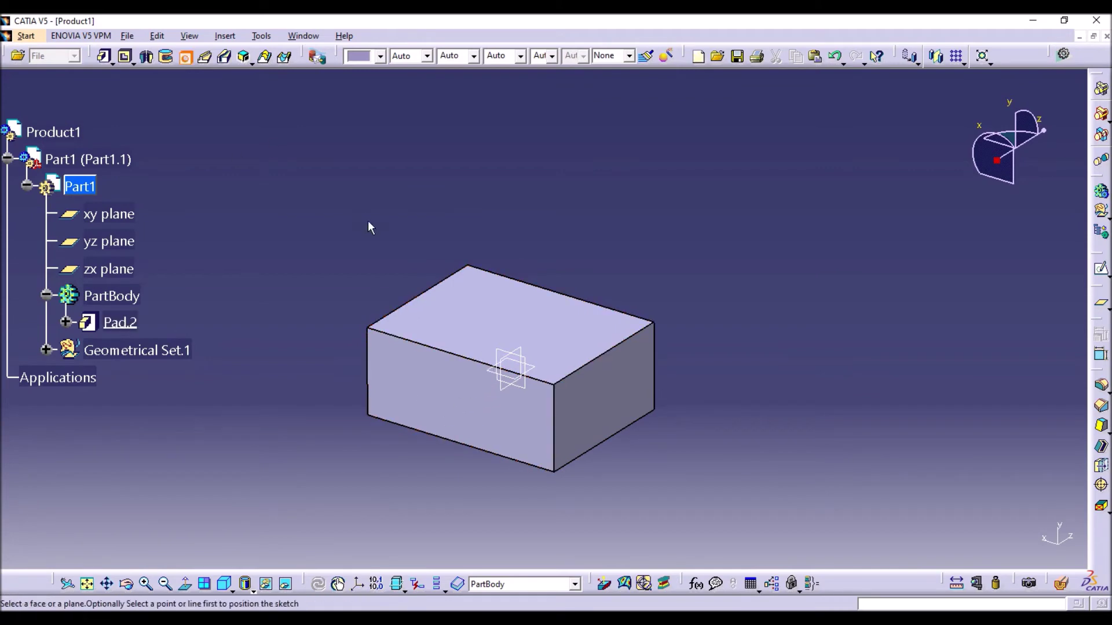
click(470, 305)
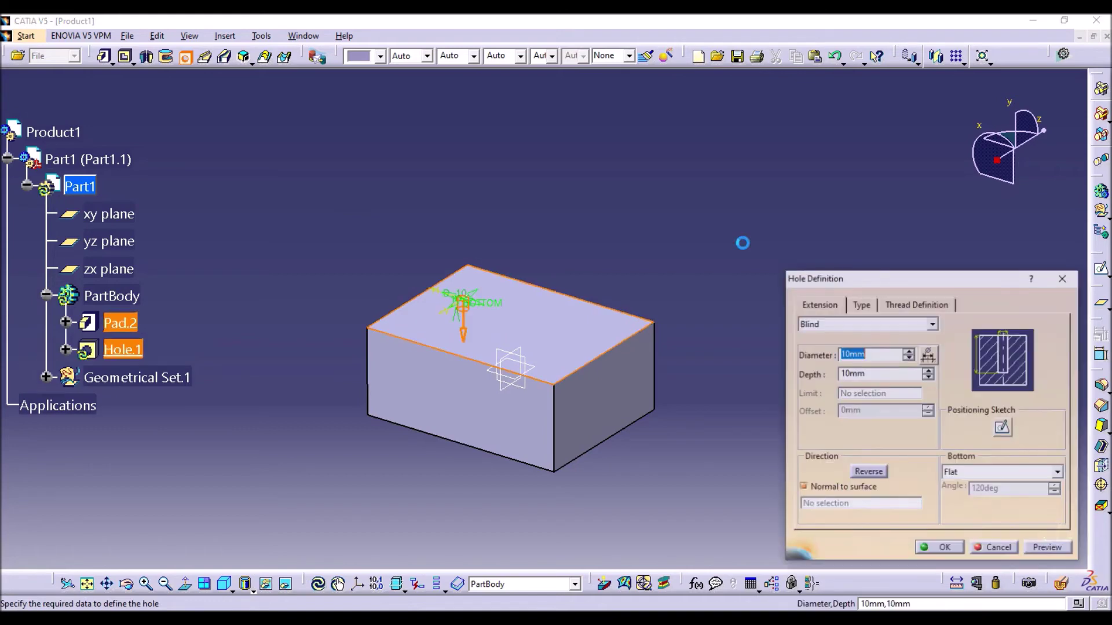
middle_drag(531, 292, 586, 212)
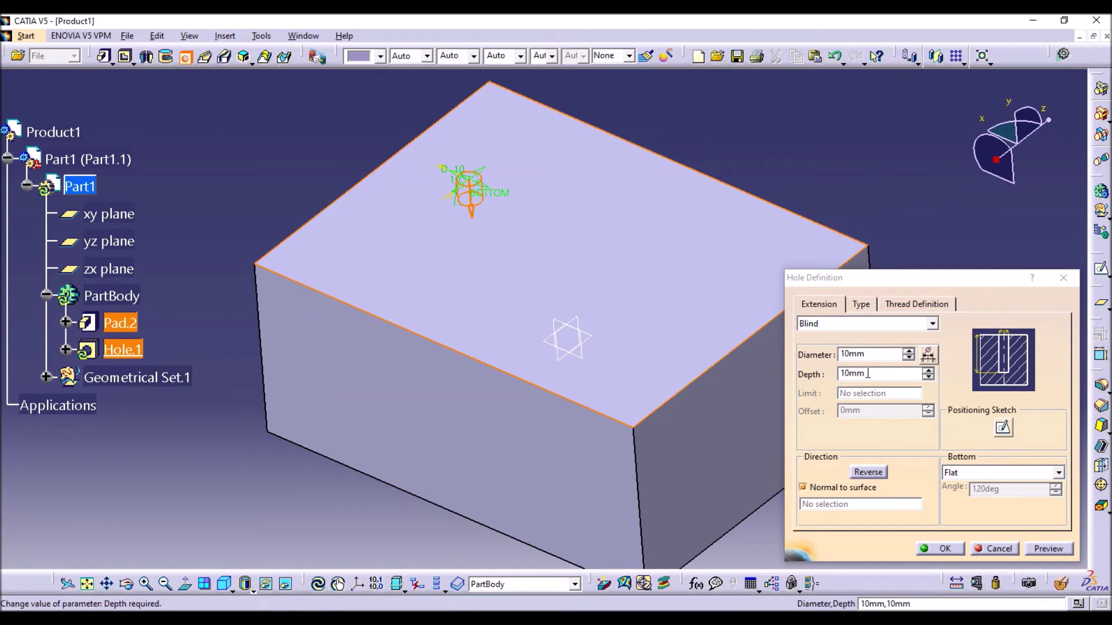
click(826, 370)
text(15)
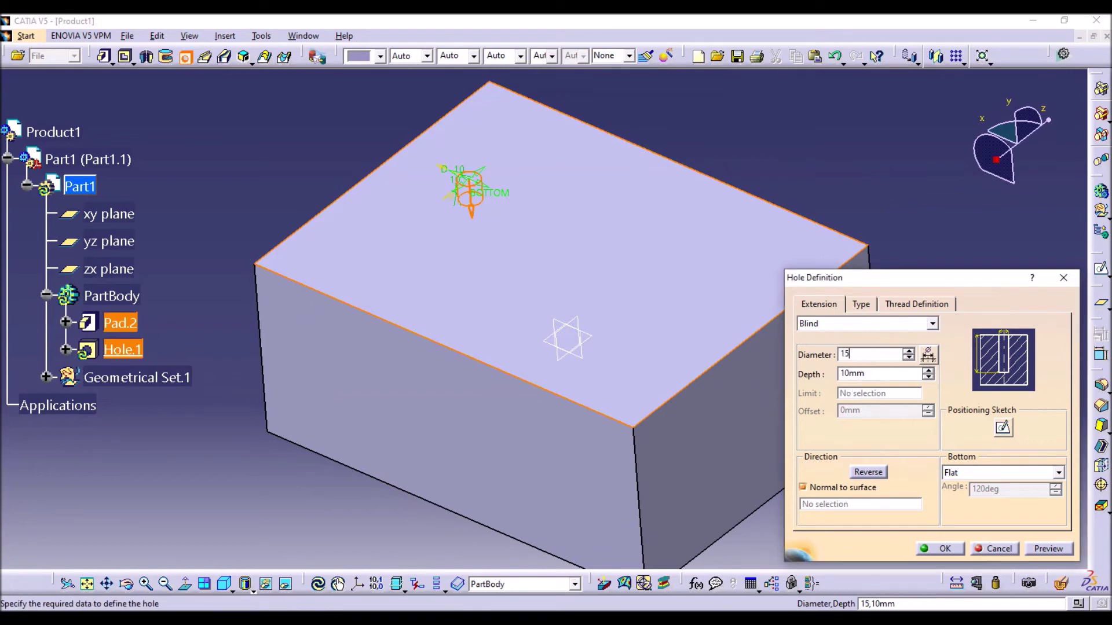
Set the hole's depth to 50 mm and create the hole
click(877, 376)
key(BackSpace)
key(BackSpace)
key(BackSpace)
key(BackSpace)
text(50)
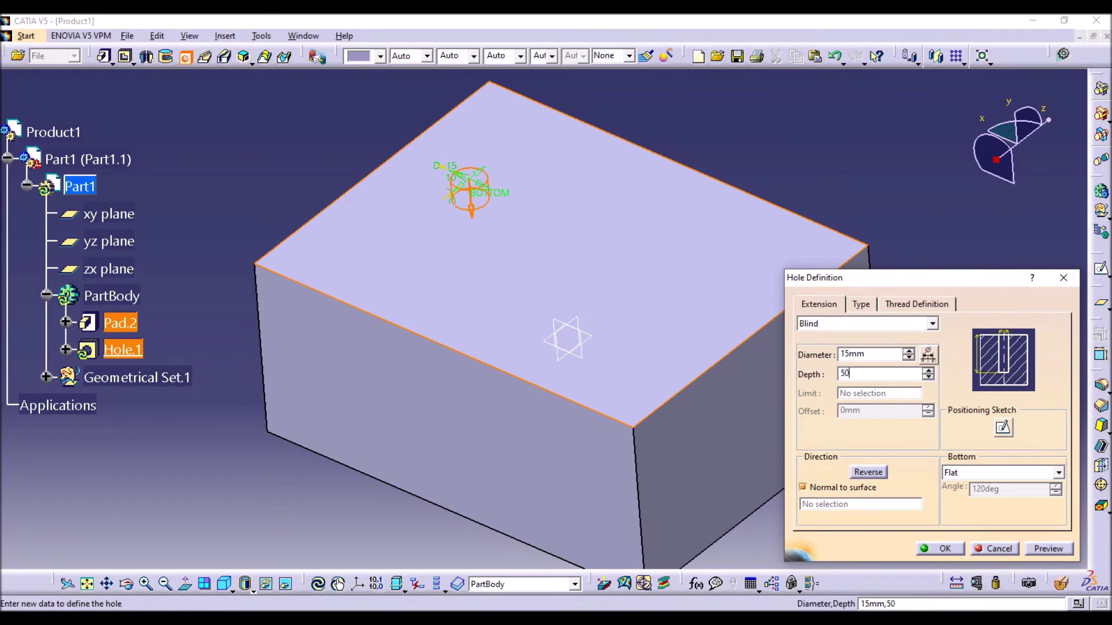
middle_drag(620, 368, 521, 365)
click(941, 549)
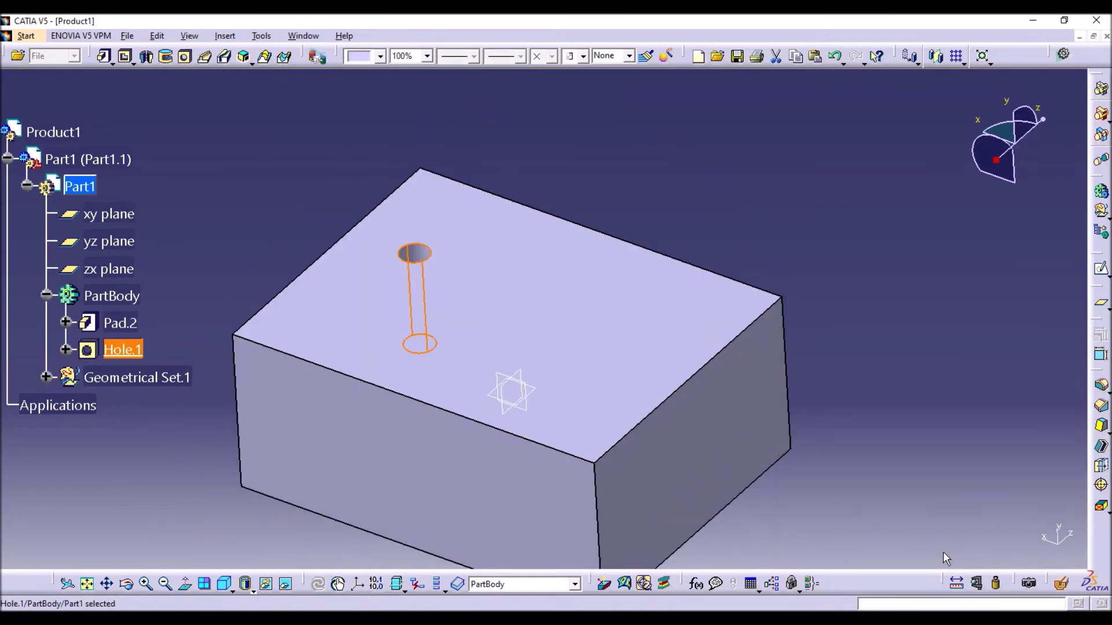
middle_drag(504, 236, 550, 278)
Reopen Hole.1 for editing, preview its extension as Up To Next, and switch it to Up To Last
click(118, 350)
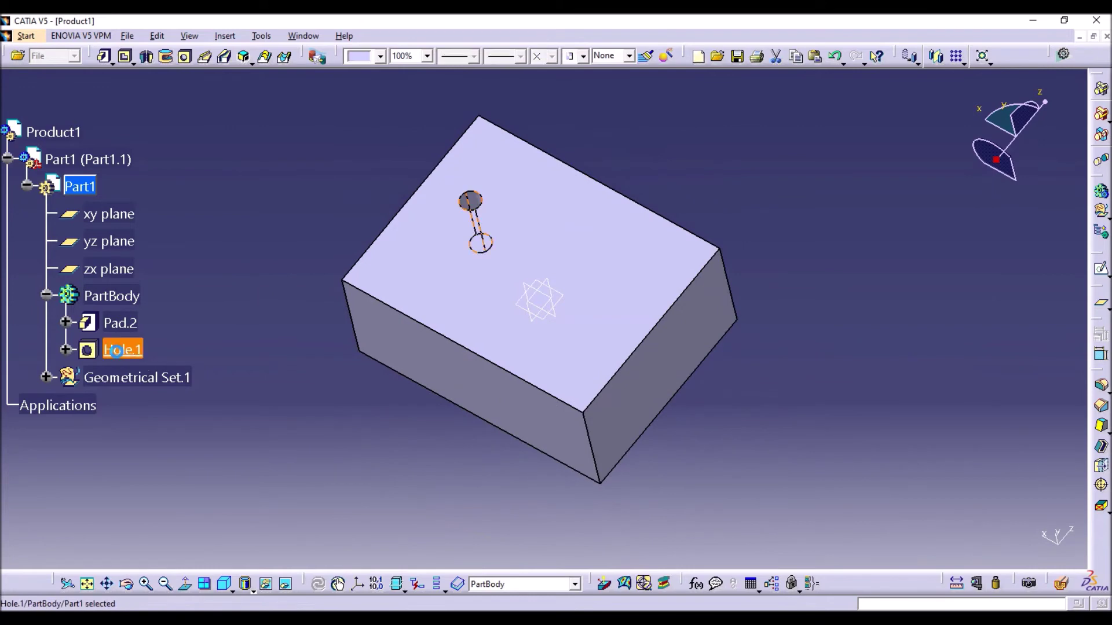
double_click(116, 350)
mouse_move(422, 450)
middle_down()
mouse_move(447, 365)
mouse_move(393, 347)
mouse_move(367, 353)
mouse_move(743, 491)
middle_up()
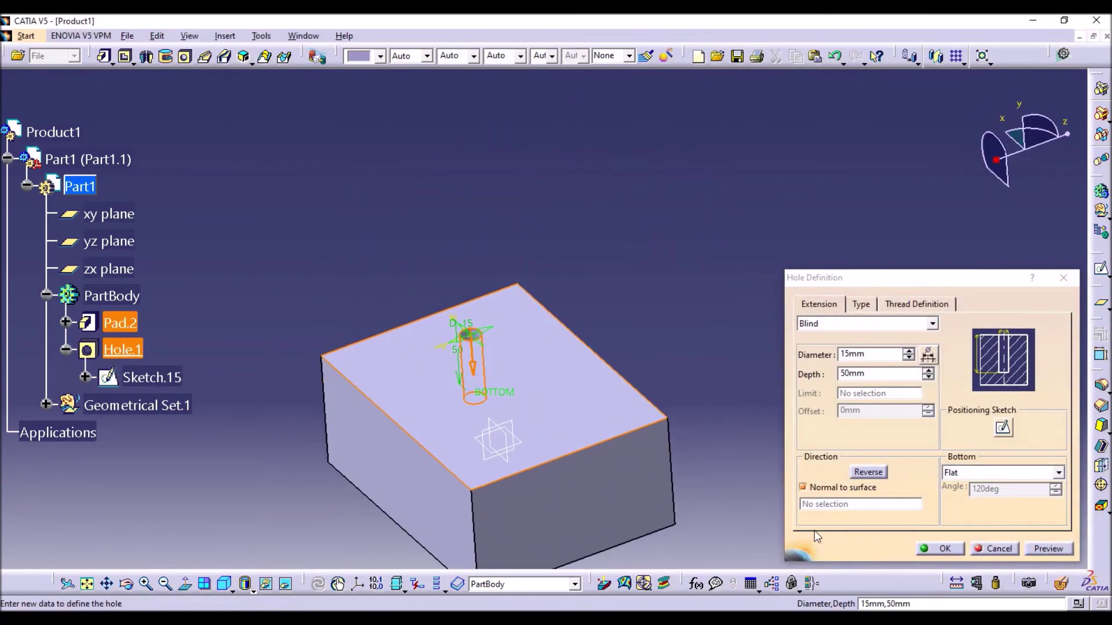
click(932, 324)
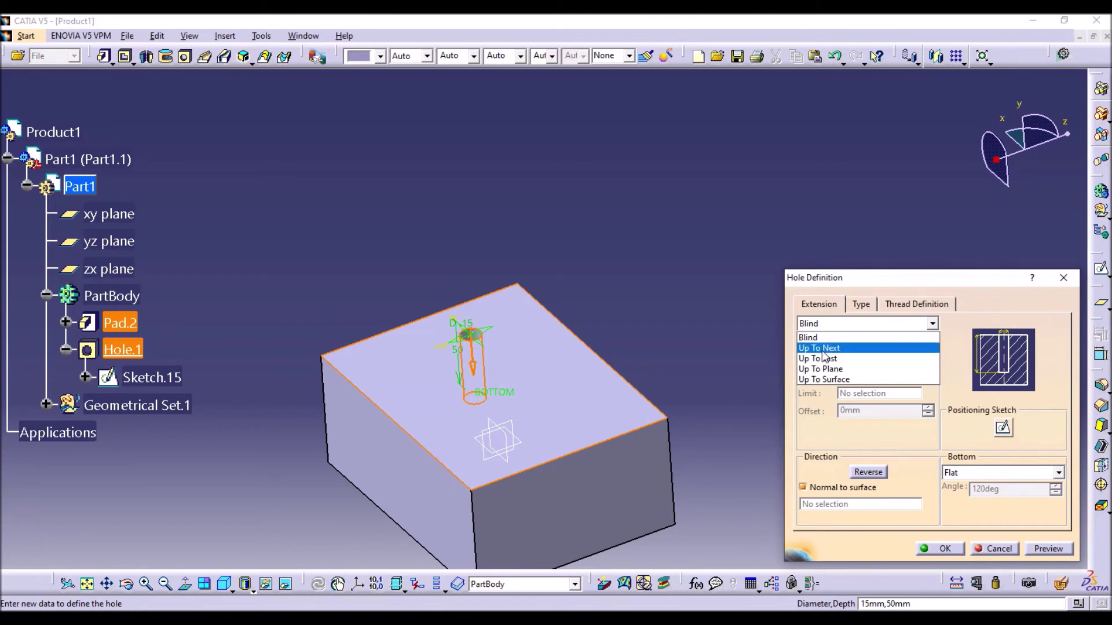
click(823, 349)
middle_drag(550, 497, 593, 237)
click(1050, 548)
middle_drag(621, 466, 591, 228)
middle_drag(540, 376, 556, 402)
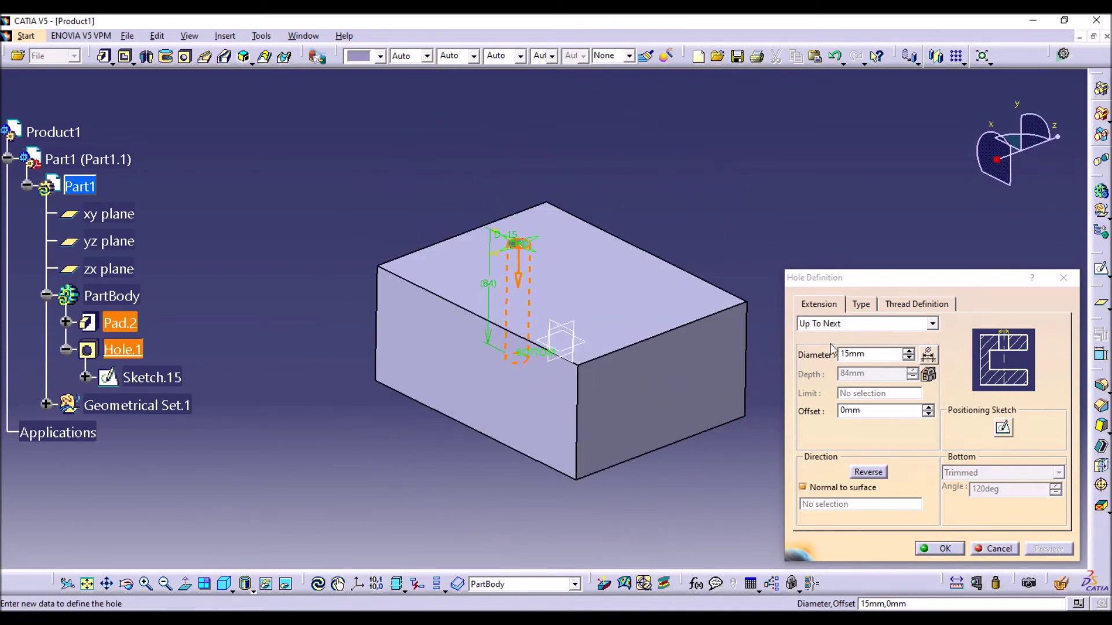
click(839, 323)
click(834, 358)
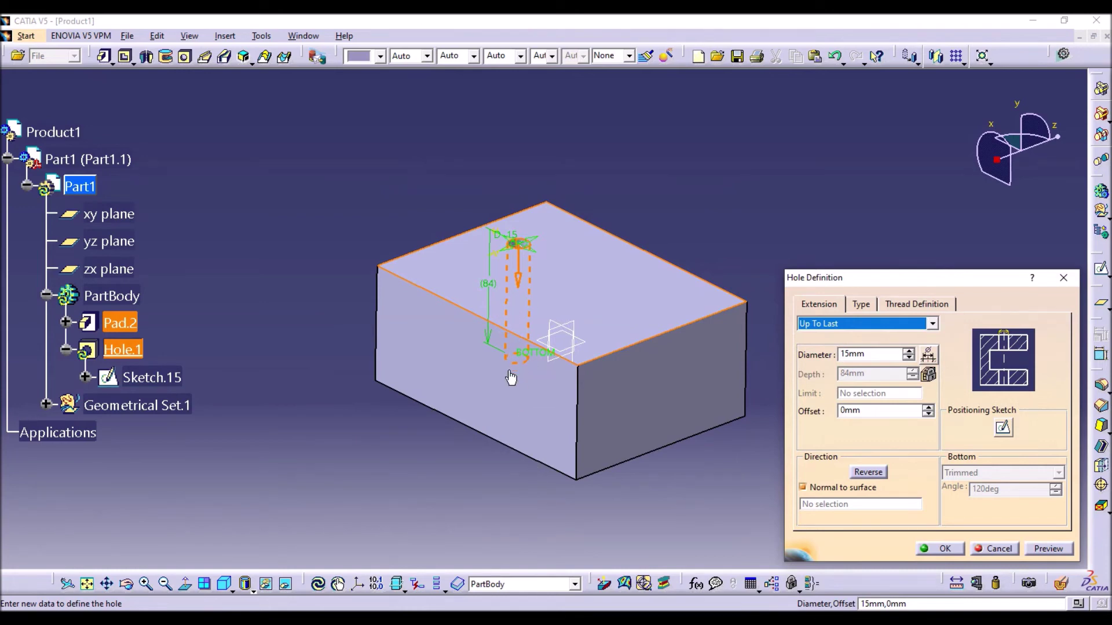
Extend Hole.1 Up To Plane with the zx plane as its limit, and preview it
click(886, 322)
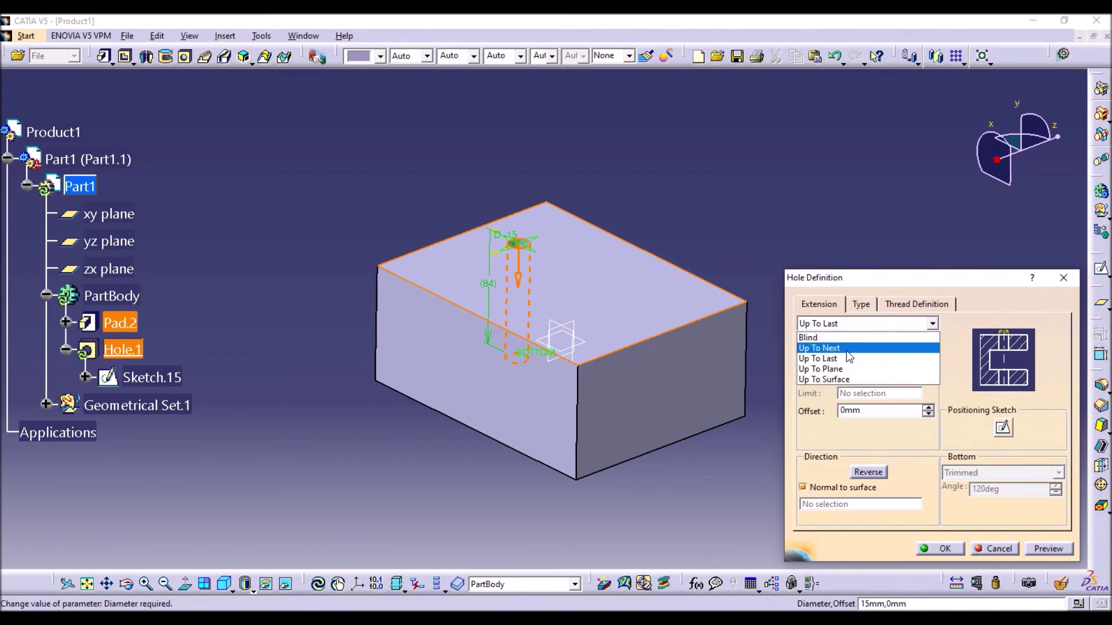
click(832, 371)
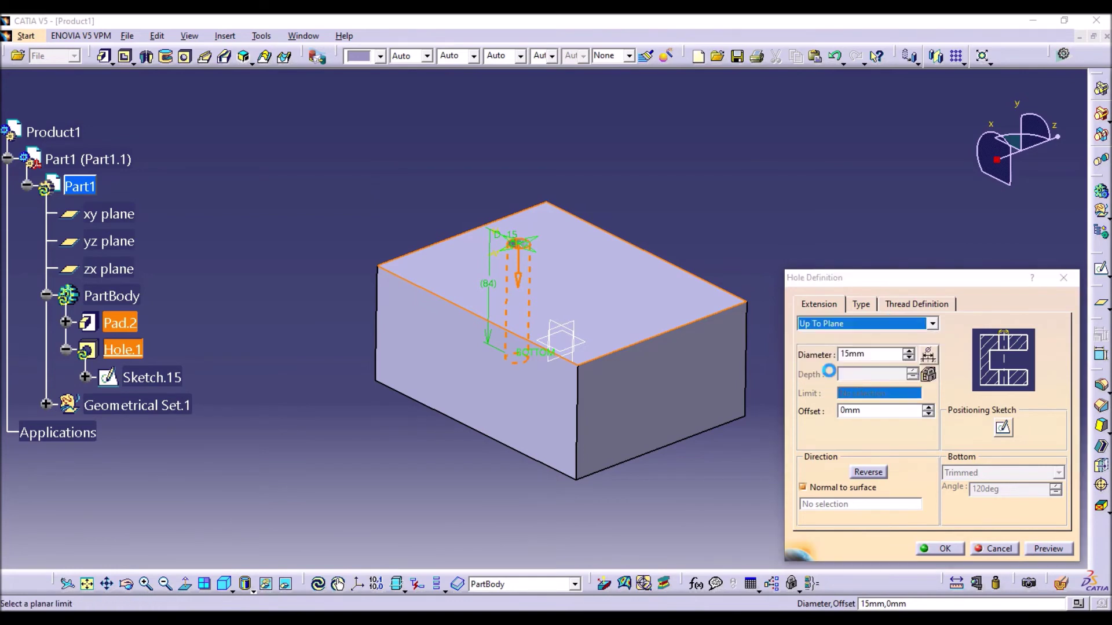
middle_drag(527, 411, 652, 306)
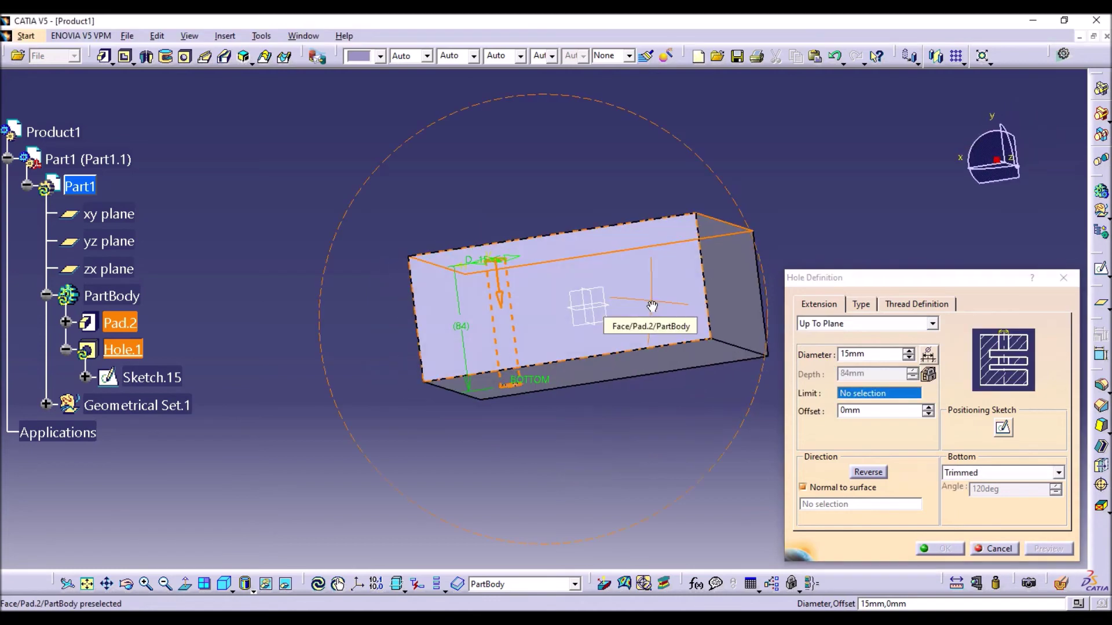
click(602, 307)
middle_drag(596, 245, 584, 349)
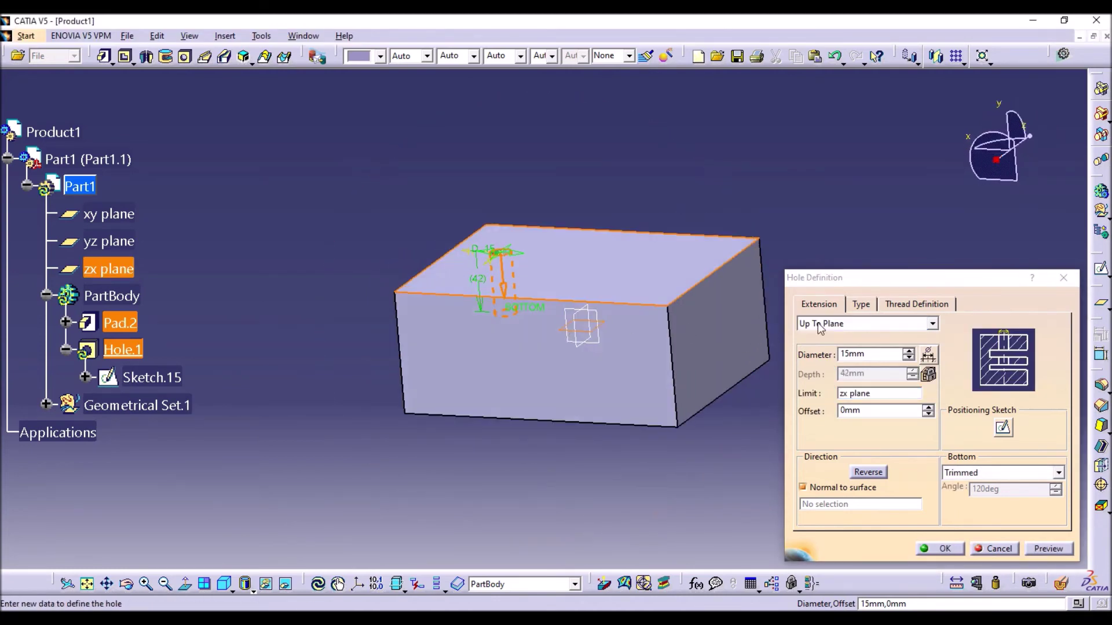
click(1048, 549)
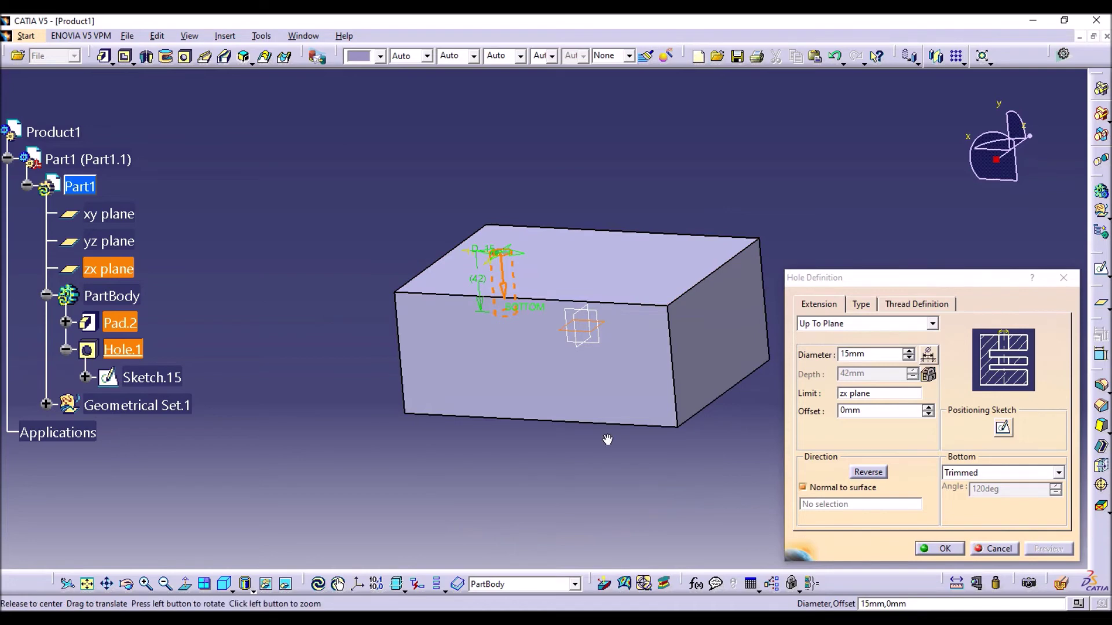
middle_drag(603, 442, 606, 420)
Extend Hole.1 Up To Surface with the block's bottom face as its limit, and apply the change
click(932, 323)
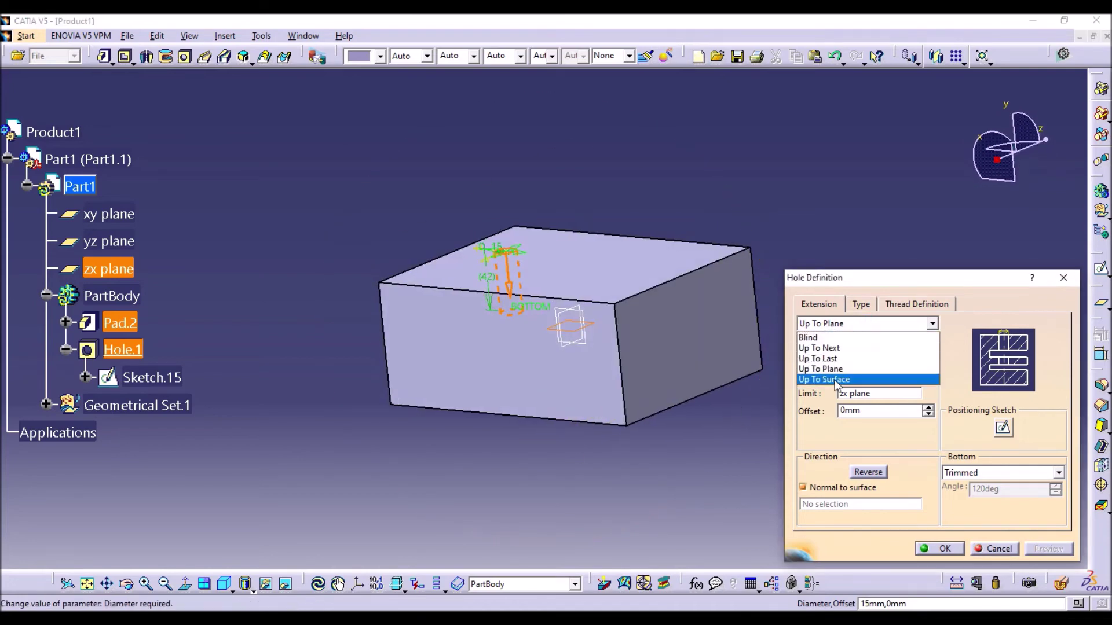
click(834, 378)
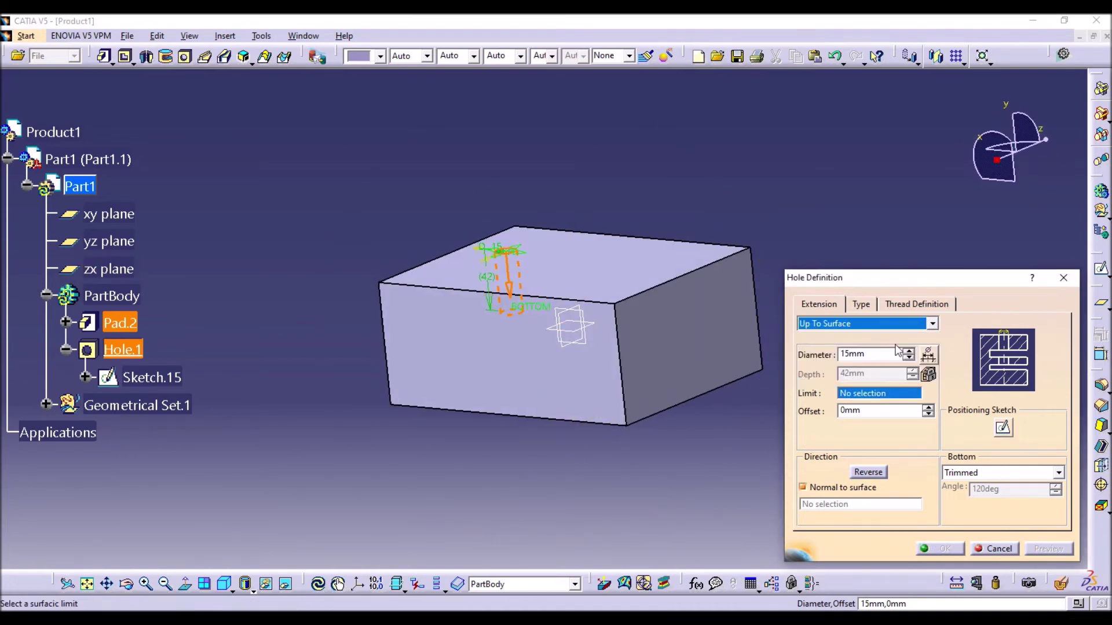
middle_drag(717, 389, 452, 365)
click(577, 353)
click(1048, 549)
middle_drag(663, 444, 585, 370)
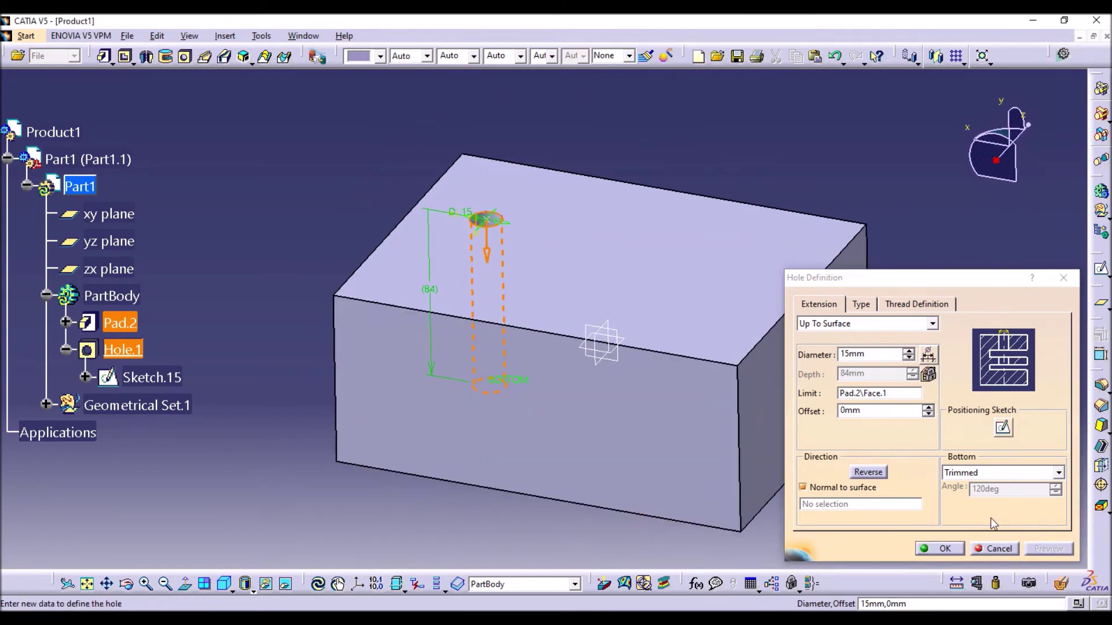
click(938, 548)
middle_drag(516, 543, 512, 402)
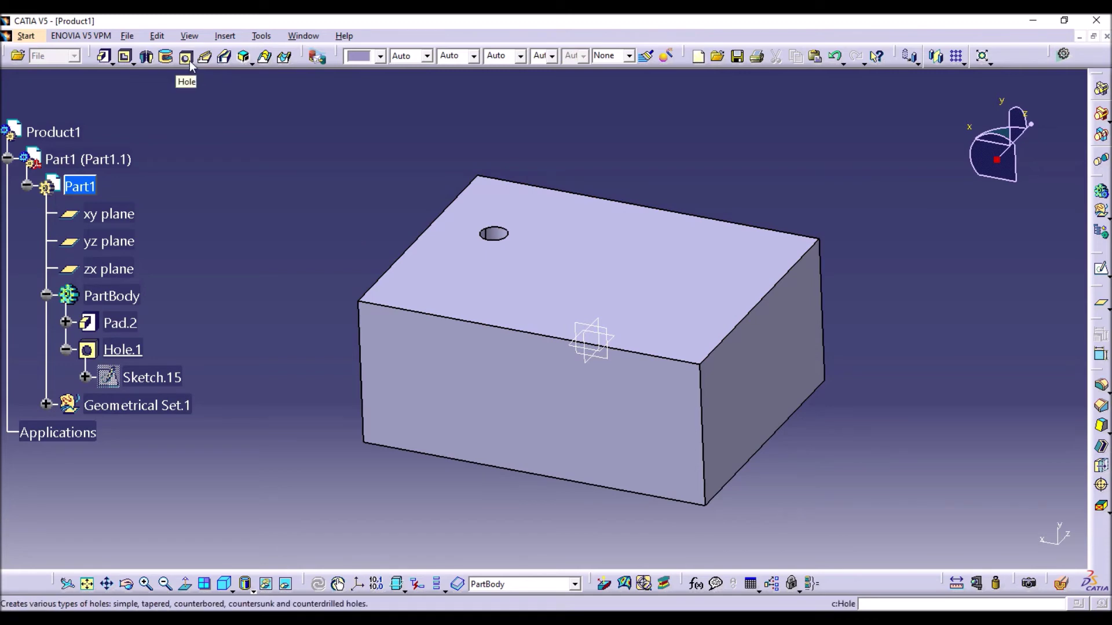
double_click(122, 349)
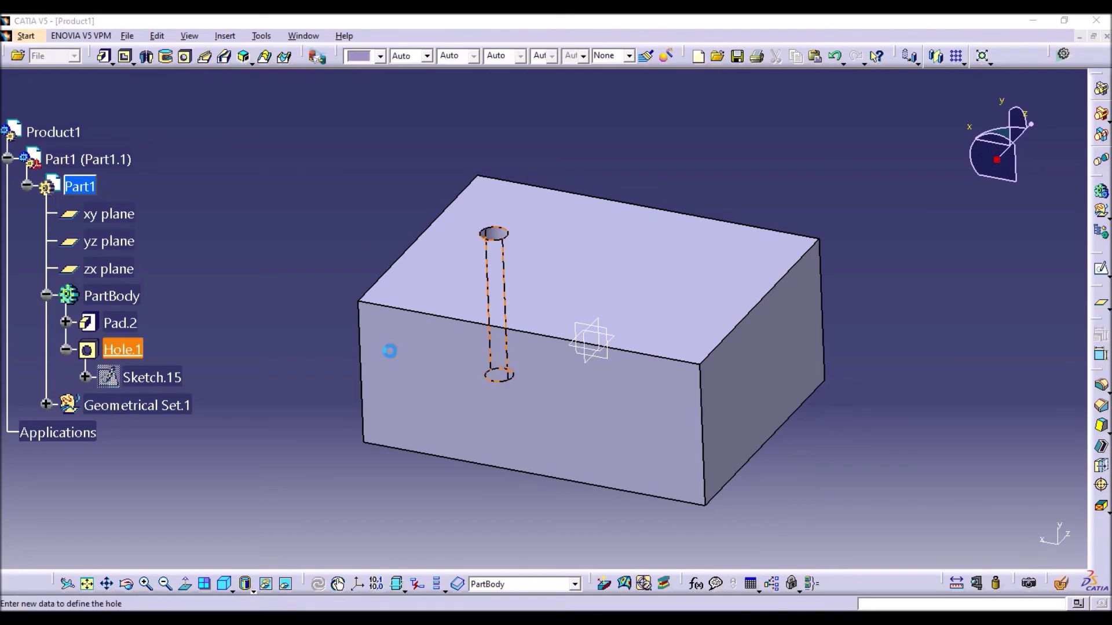
click(861, 304)
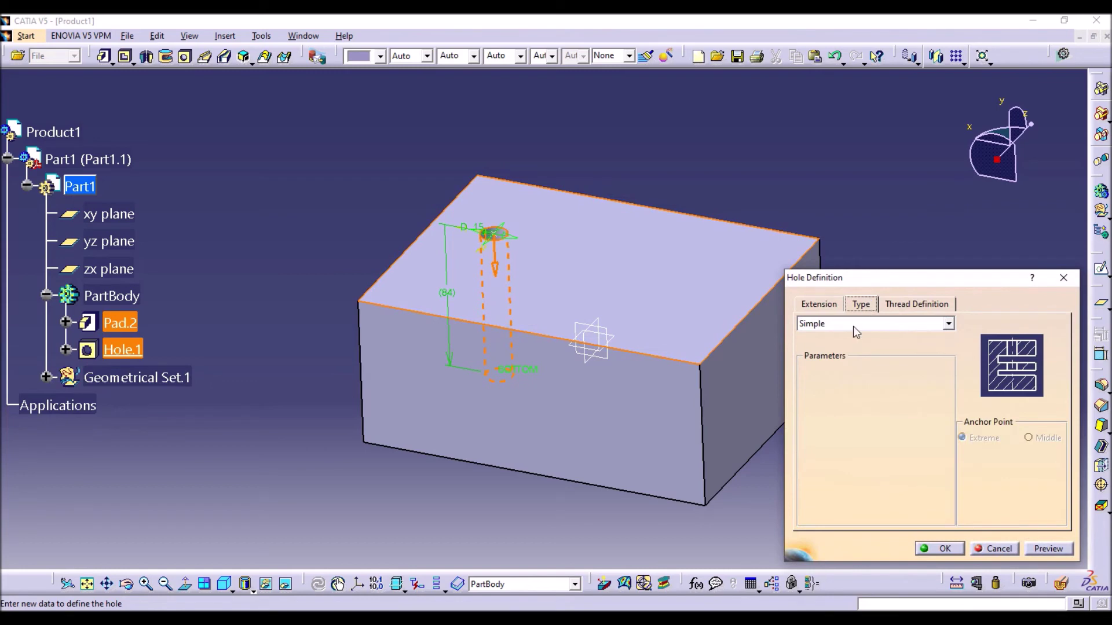
click(853, 326)
click(834, 343)
click(833, 326)
click(832, 330)
click(833, 331)
click(830, 338)
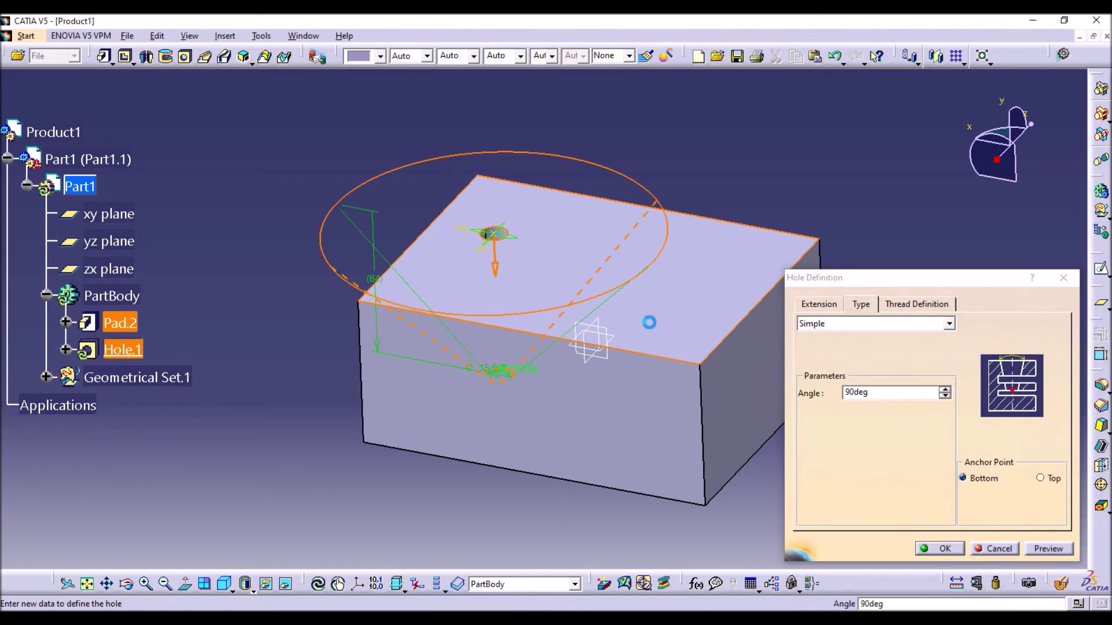
click(988, 551)
Start a second hole on the block's top face, away from the first one, and make its type Tapered
click(185, 56)
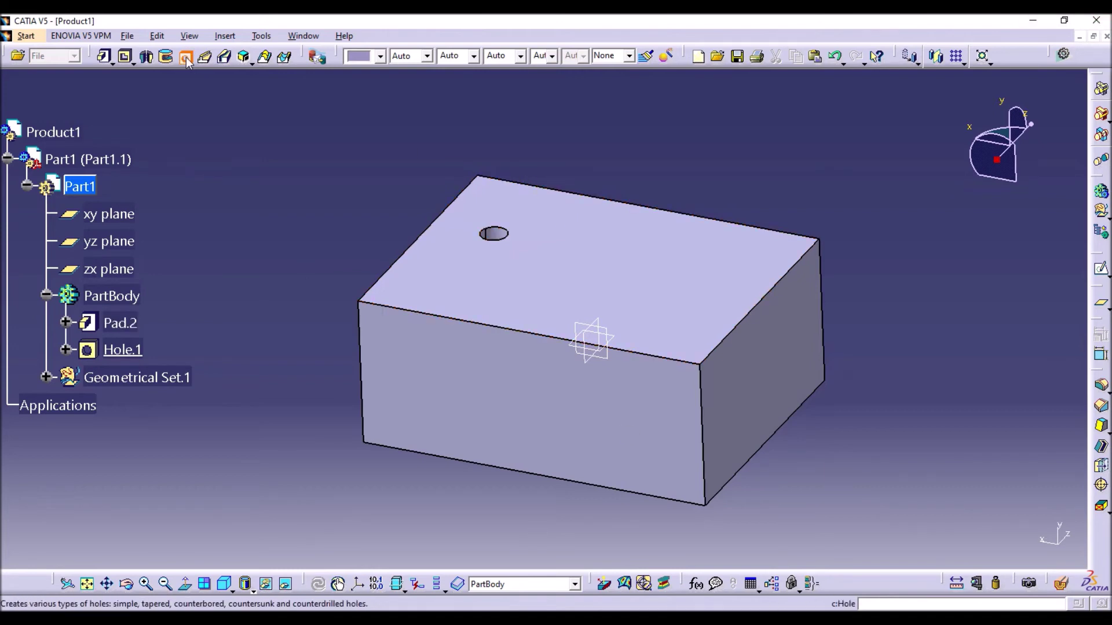
click(684, 256)
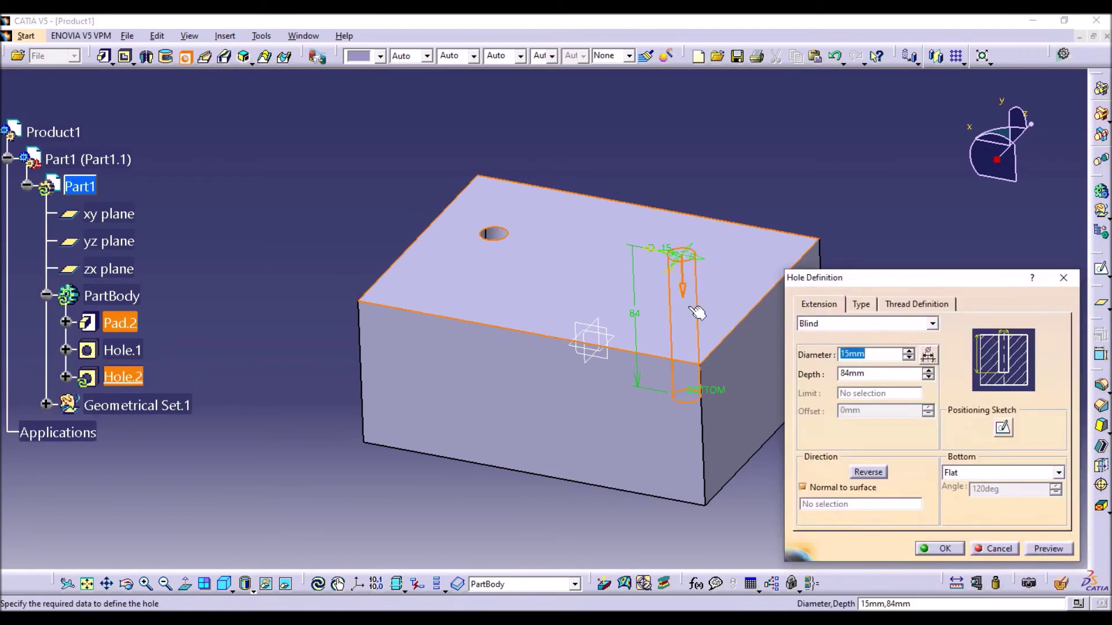
click(856, 305)
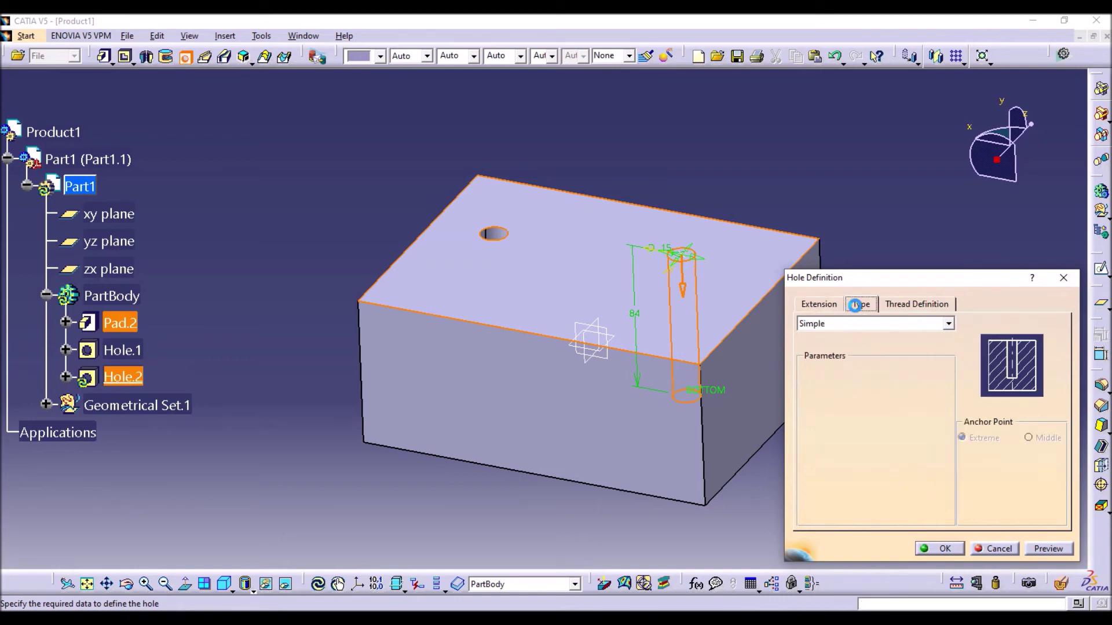
click(854, 322)
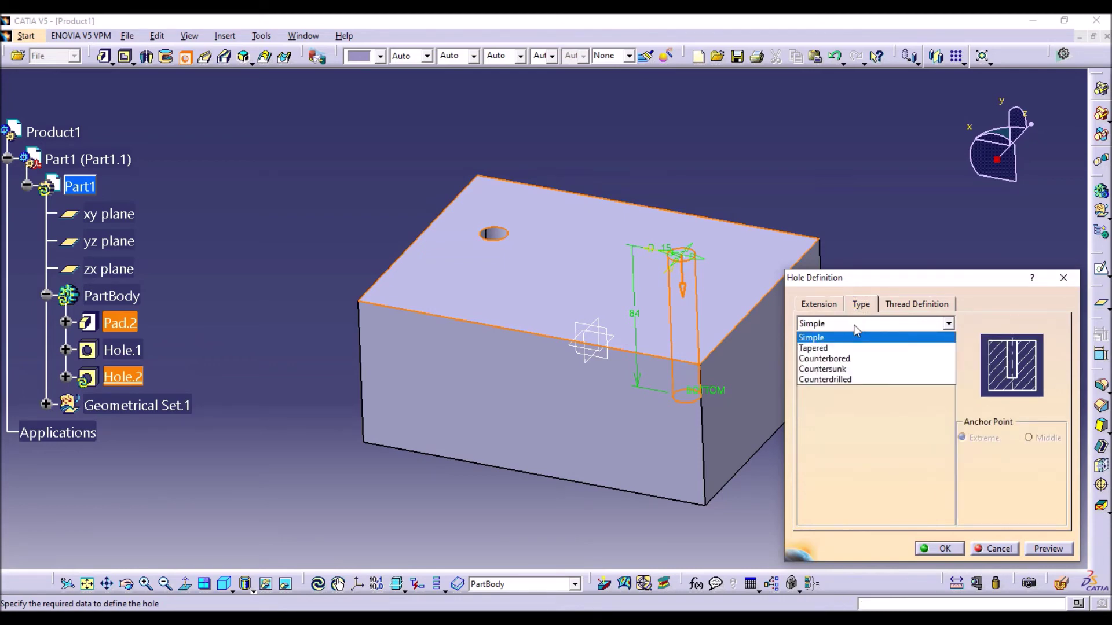
click(814, 348)
middle_drag(671, 260, 724, 249)
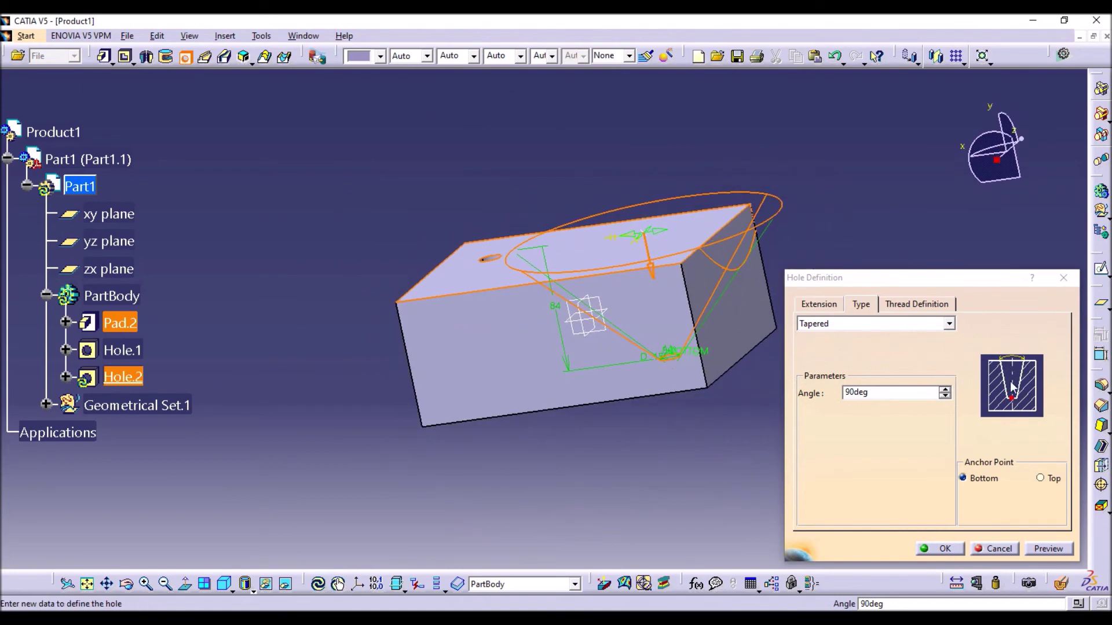
Set the taper angle of the second hole to 50 degrees, keeping the Tapered type
click(818, 304)
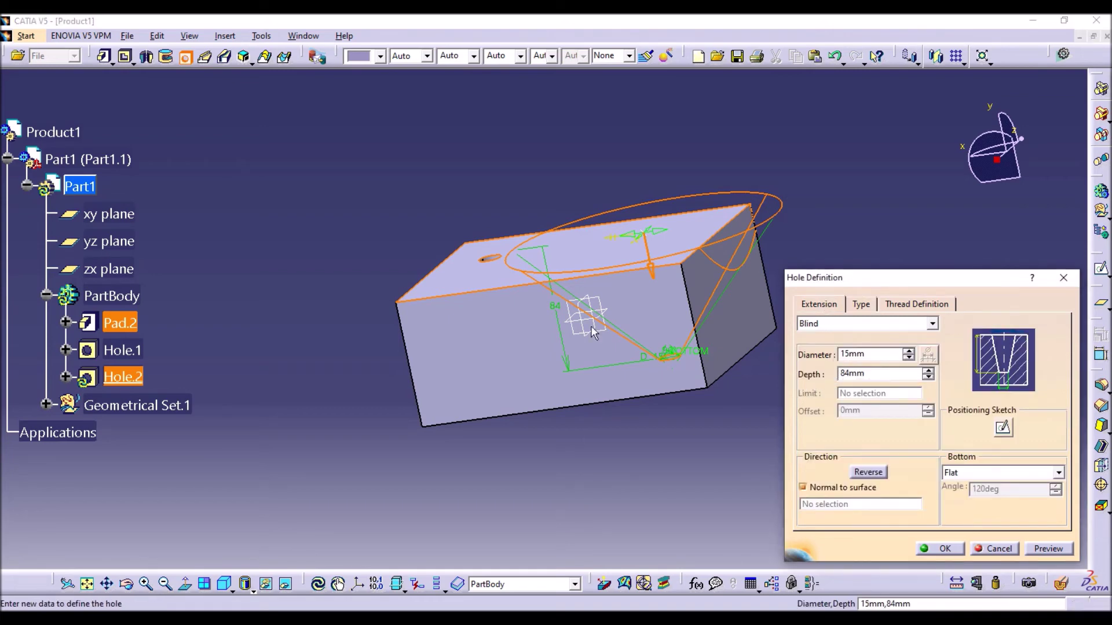
click(862, 305)
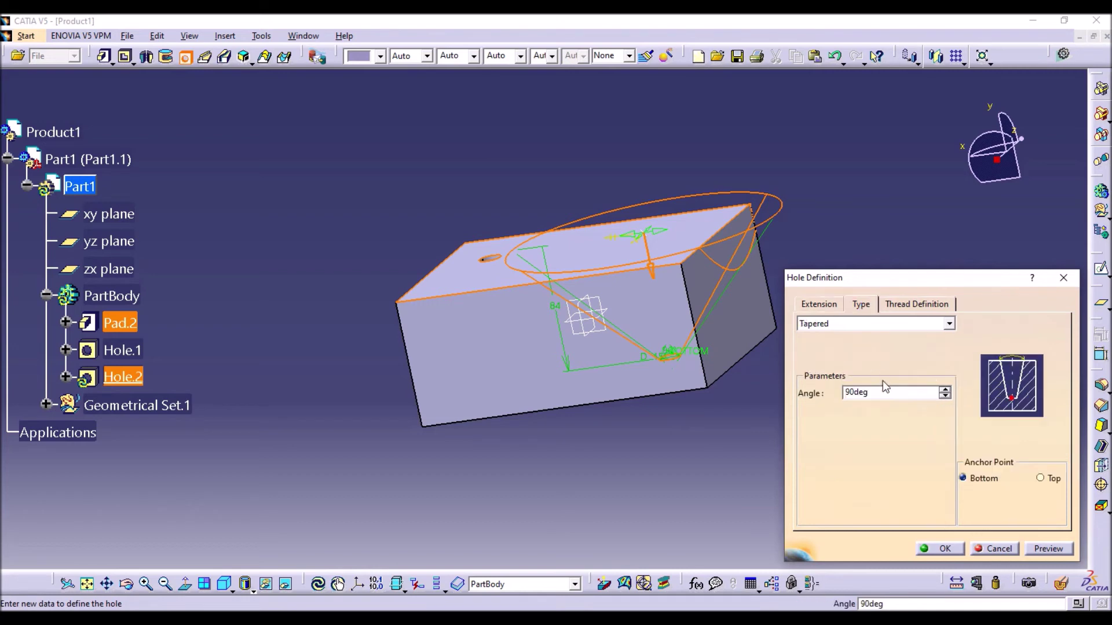
click(944, 398)
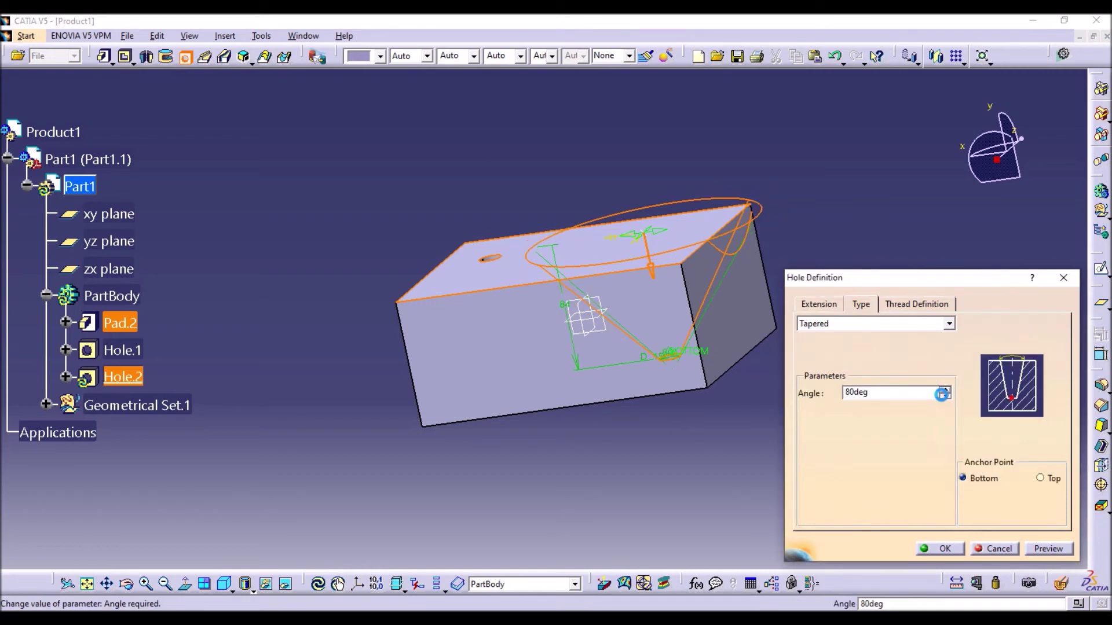
click(945, 390)
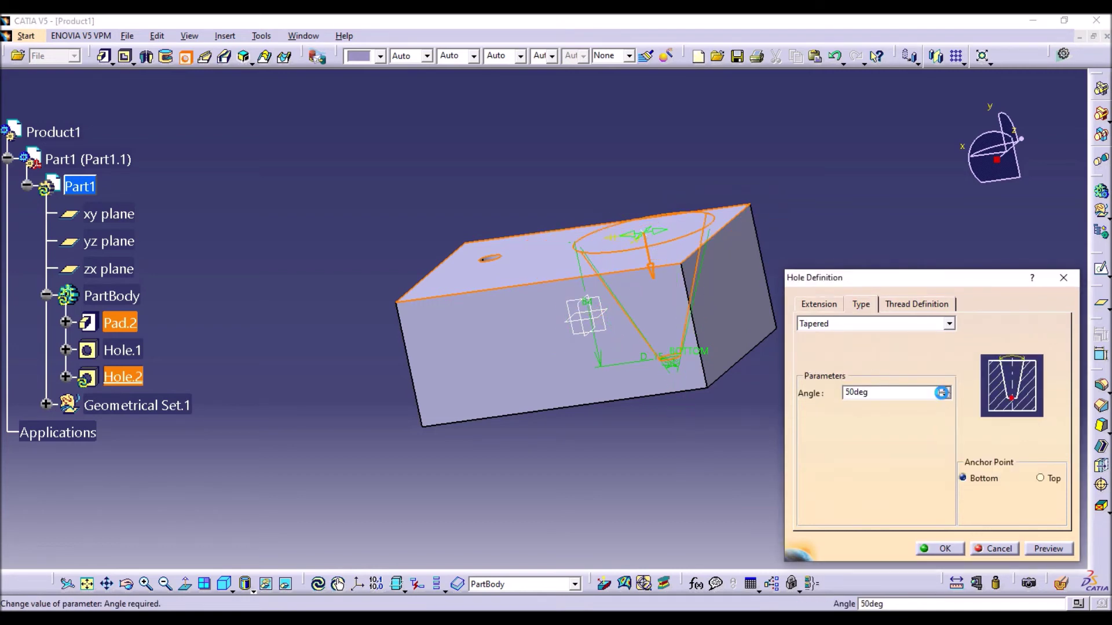
click(944, 397)
click(944, 397)
click(944, 397)
click(945, 397)
click(945, 390)
click(945, 390)
click(945, 389)
click(946, 389)
middle_drag(679, 233, 628, 341)
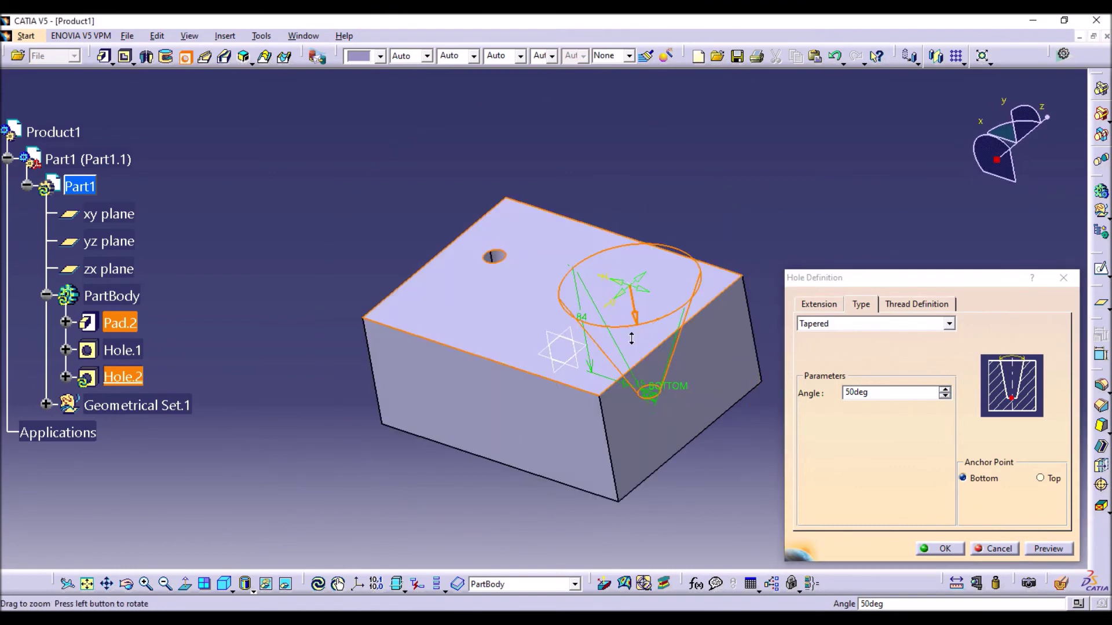
click(863, 326)
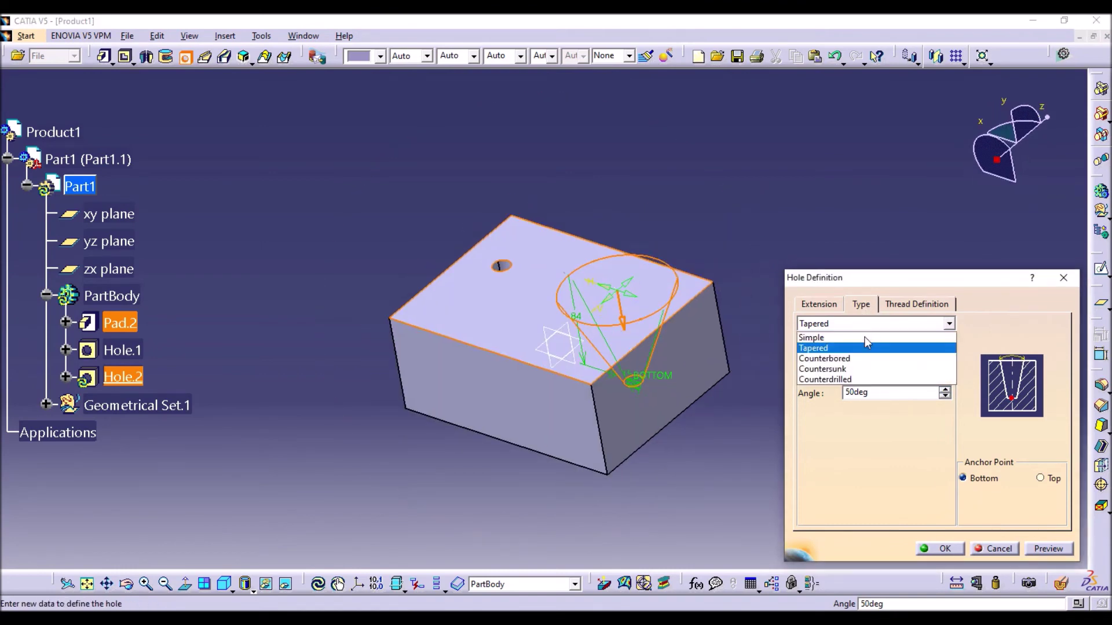
click(1031, 555)
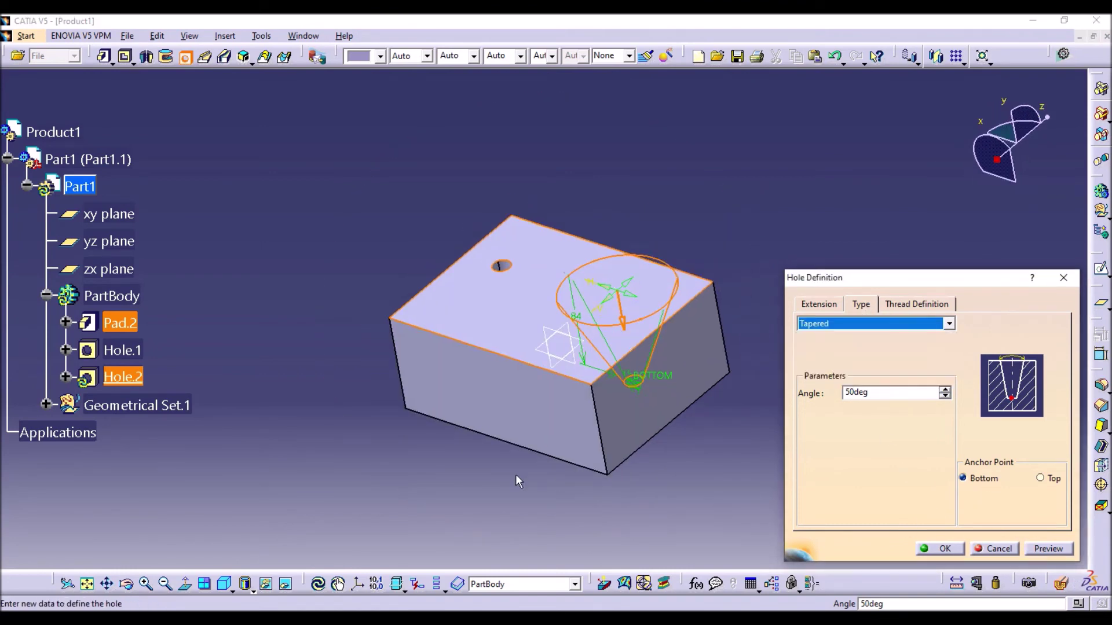
Create the tapered hole with the 50-degree angle and the Bottom anchor point on the block
click(930, 549)
middle_drag(591, 466, 660, 324)
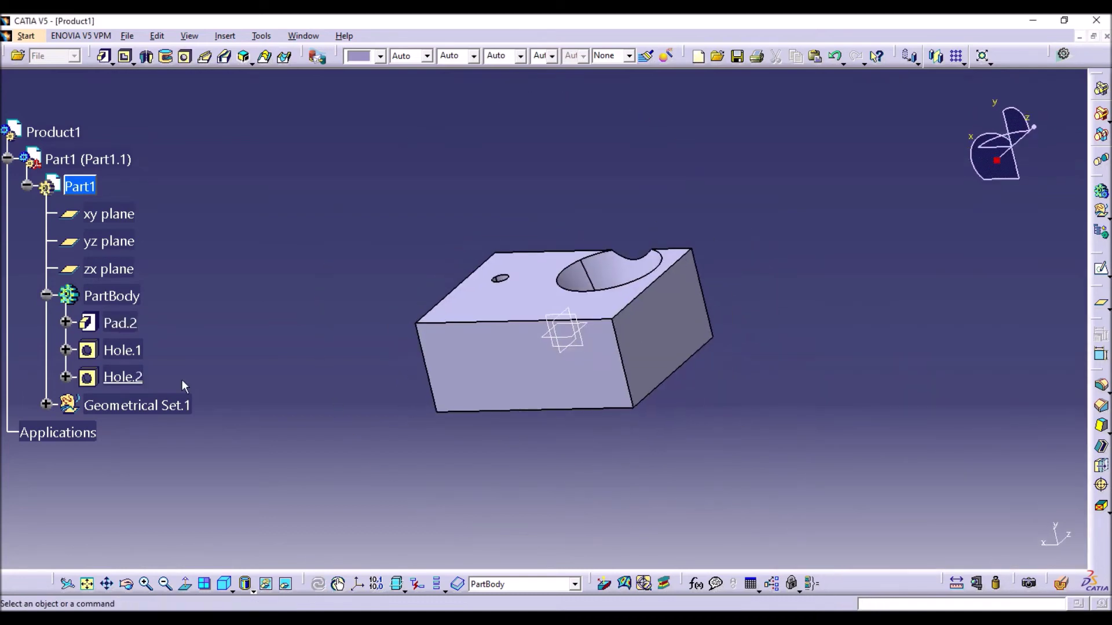
Reopen the tapered hole's definition and compare its Bottom and Top anchor points, ending on Top
double_click(148, 375)
click(950, 474)
click(980, 485)
click(862, 304)
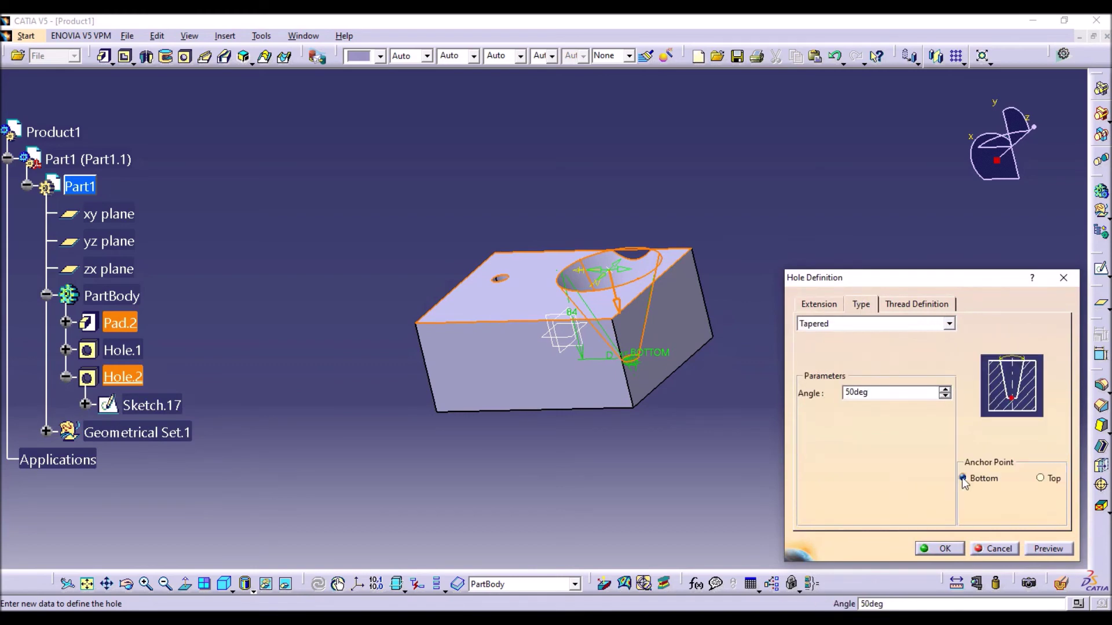
click(1048, 480)
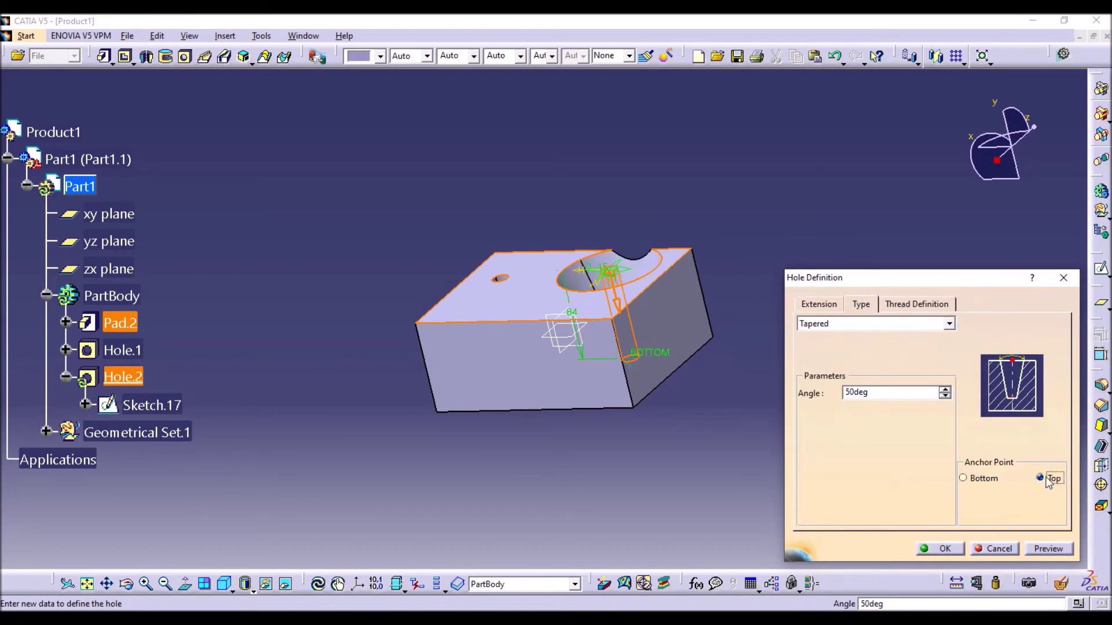
click(981, 484)
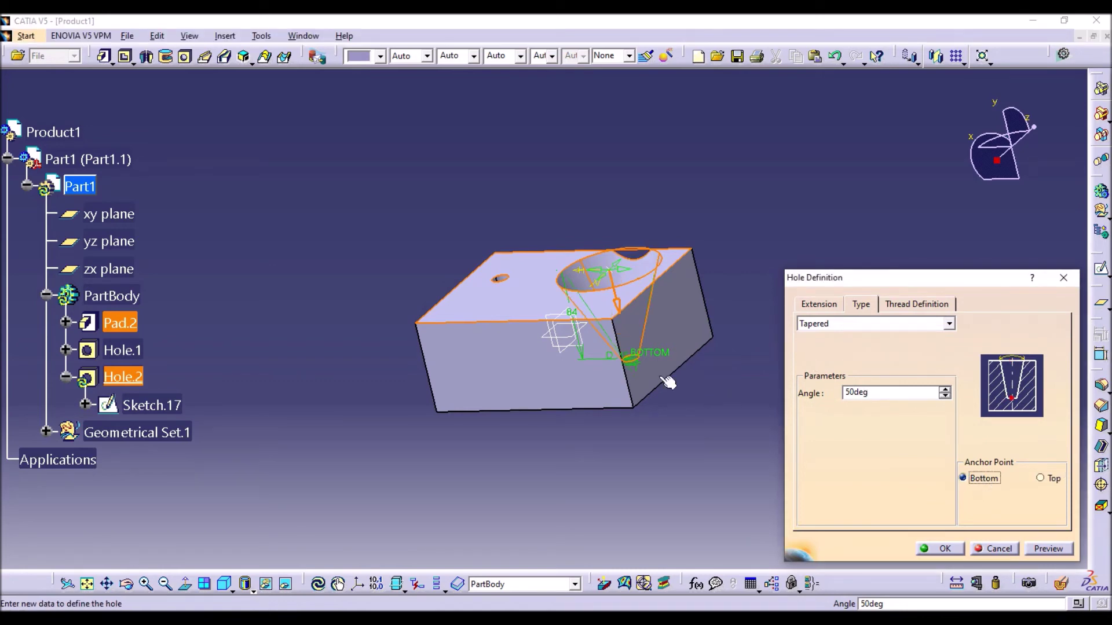
click(1043, 478)
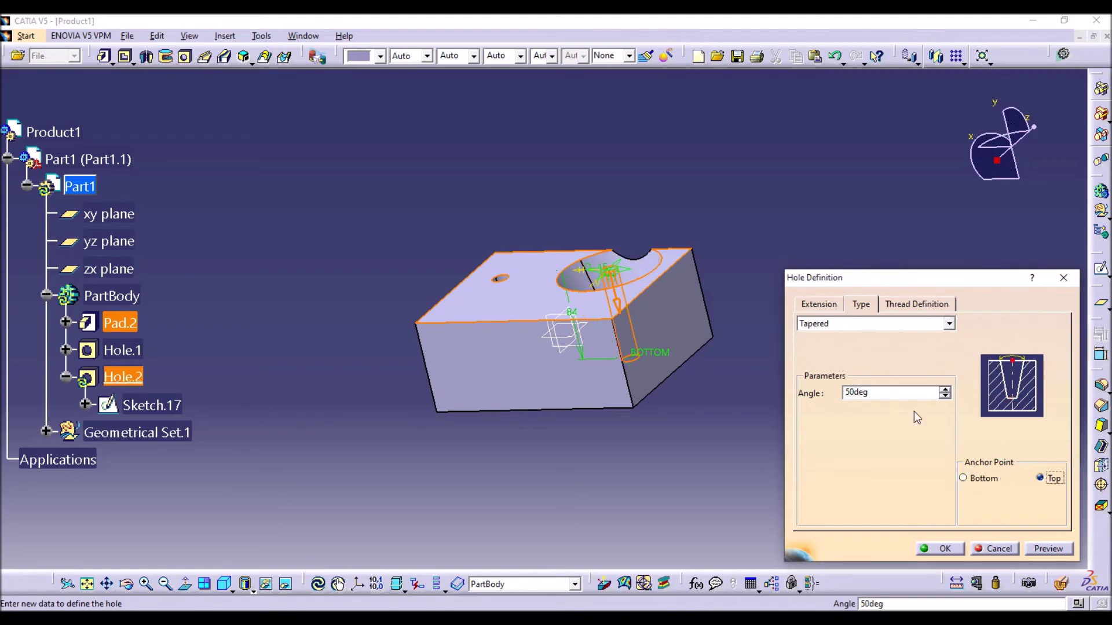
Try a 70-degree taper angle on the hole with the Bottom anchor point, and close the definition without keeping the changes
click(946, 390)
click(947, 390)
click(945, 395)
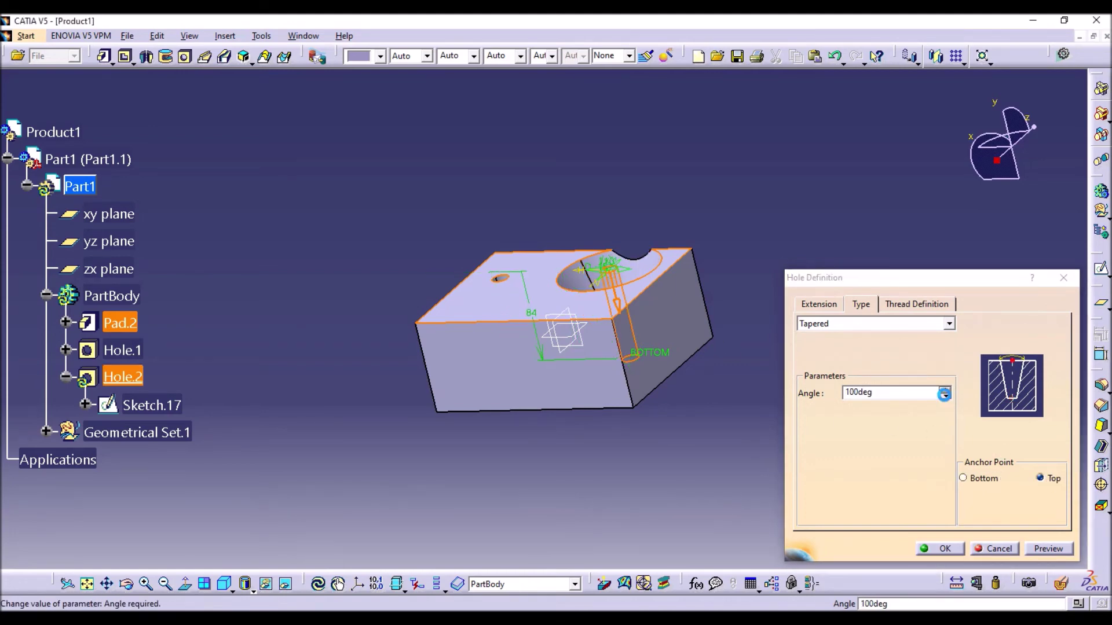
click(985, 480)
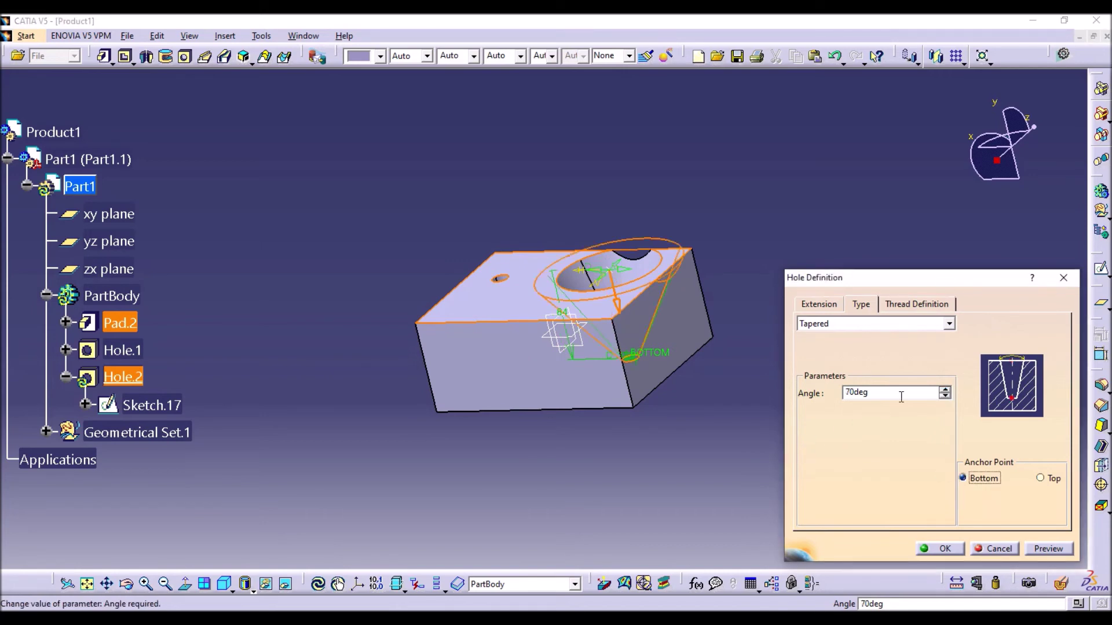
click(842, 326)
click(842, 325)
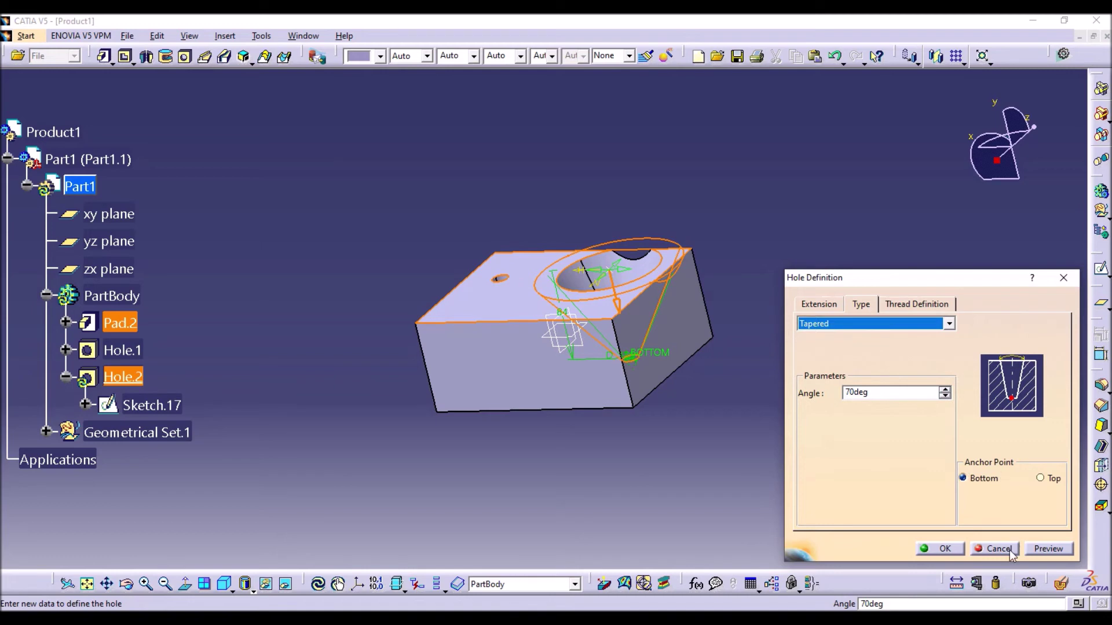
click(938, 549)
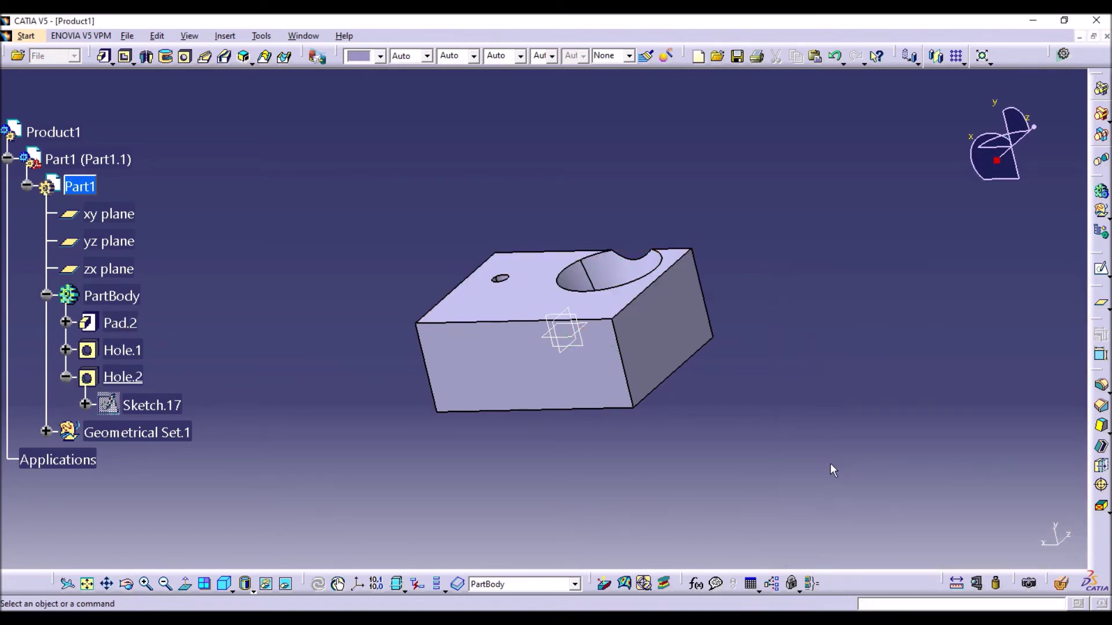
Delete the tapered hole, Hole.2, from the part body
click(116, 379)
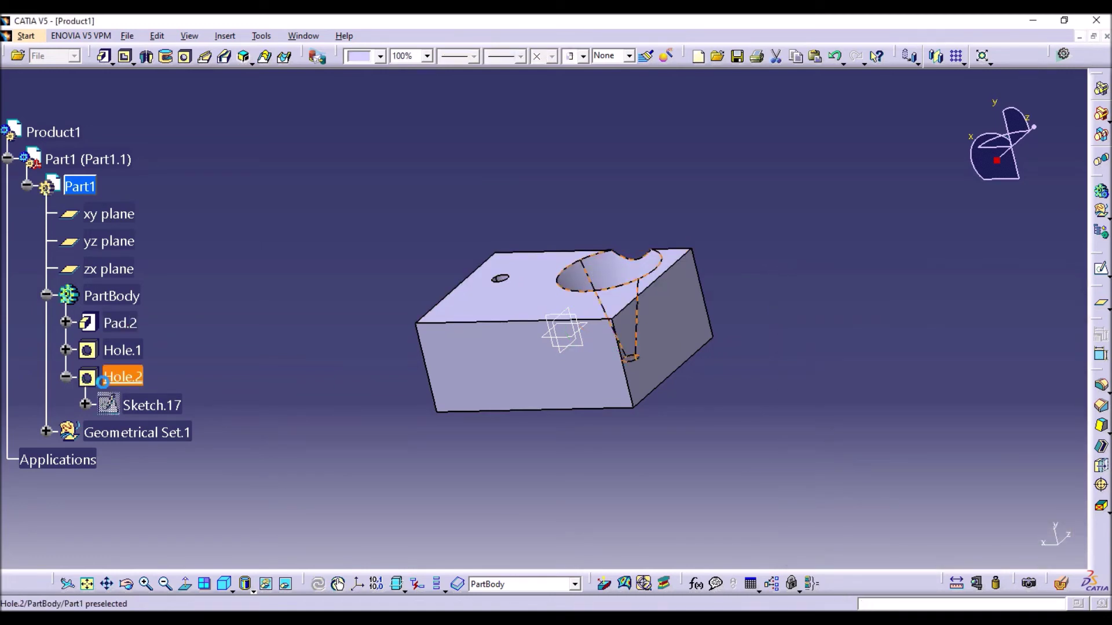
key(Delete)
key(Return)
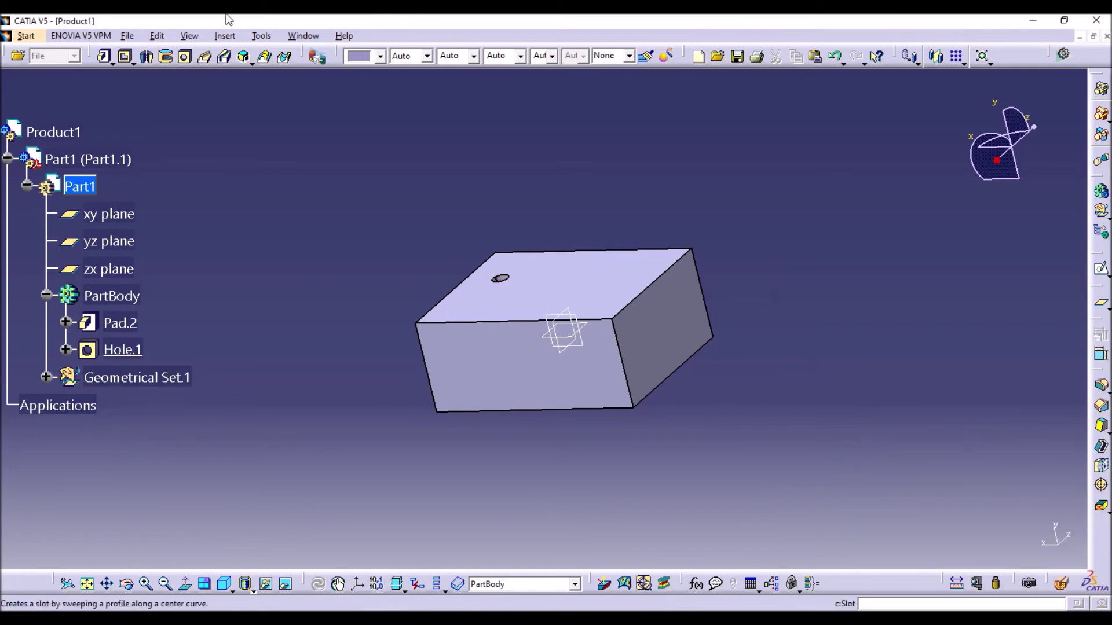
Start a hole near the front corner of the block's top face and make its type Counterbored
click(185, 56)
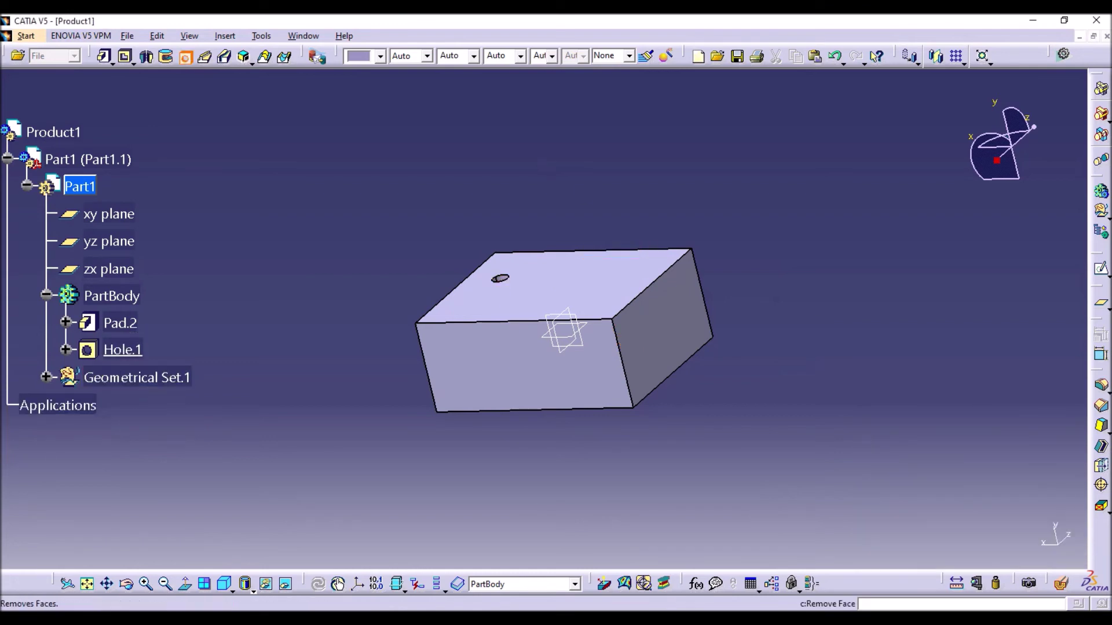
click(457, 313)
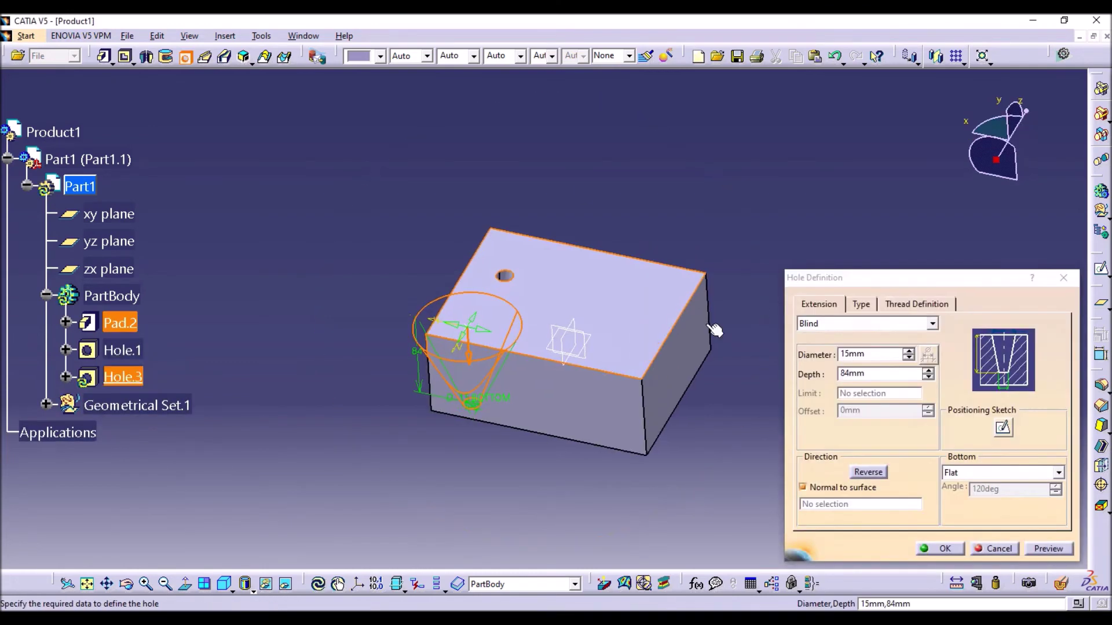
click(861, 304)
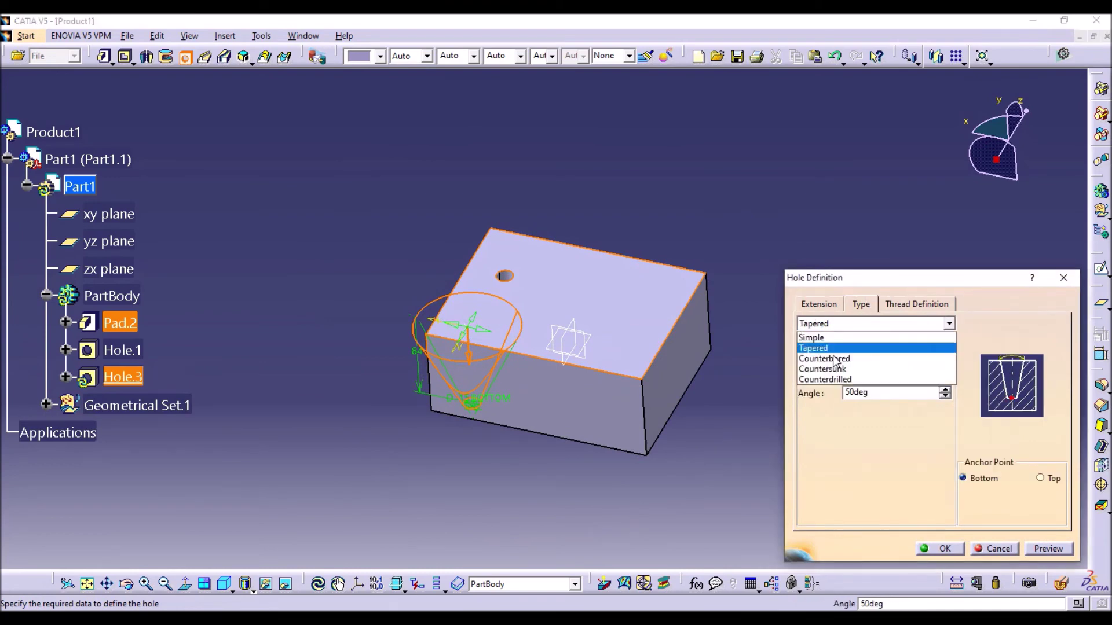
click(817, 354)
middle_drag(475, 302, 515, 270)
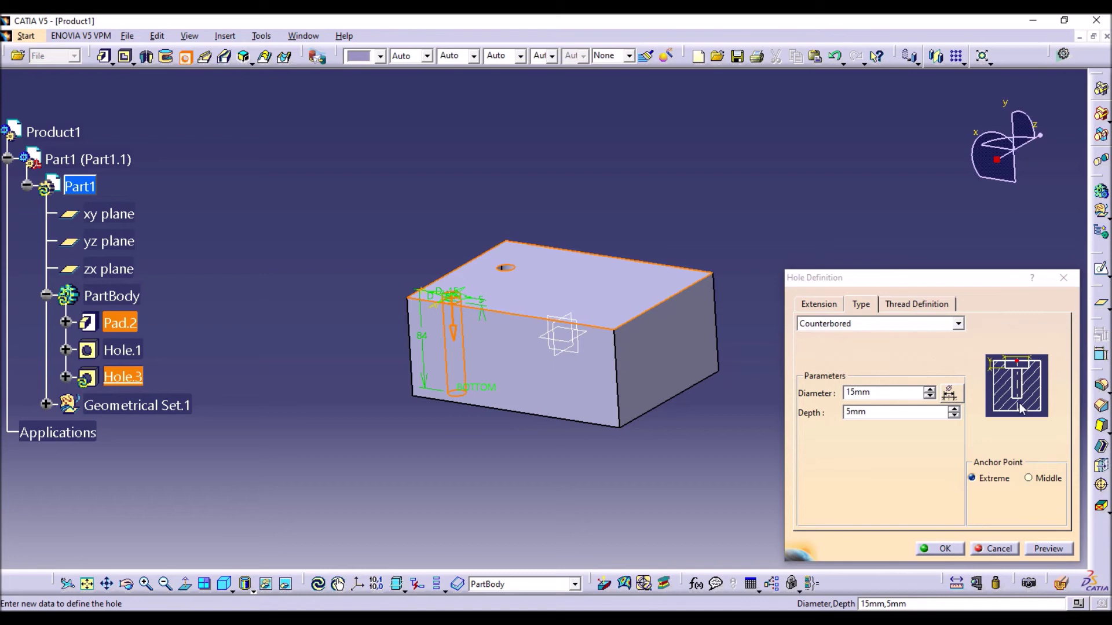
Set the counterbore to a diameter of 44 mm and a depth of 16 mm
click(819, 304)
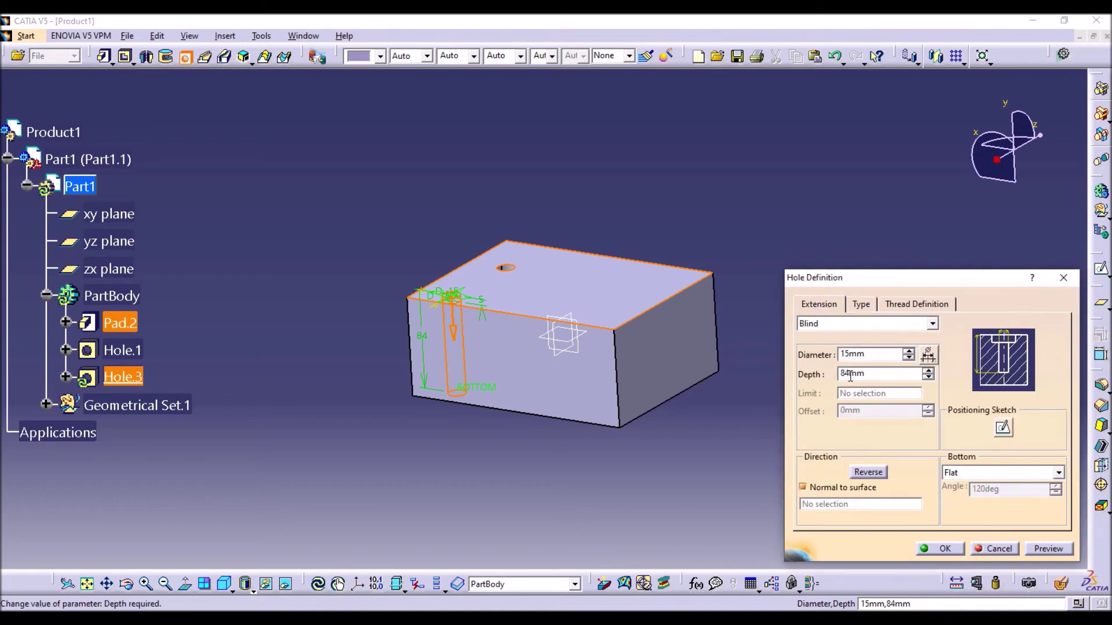
click(861, 304)
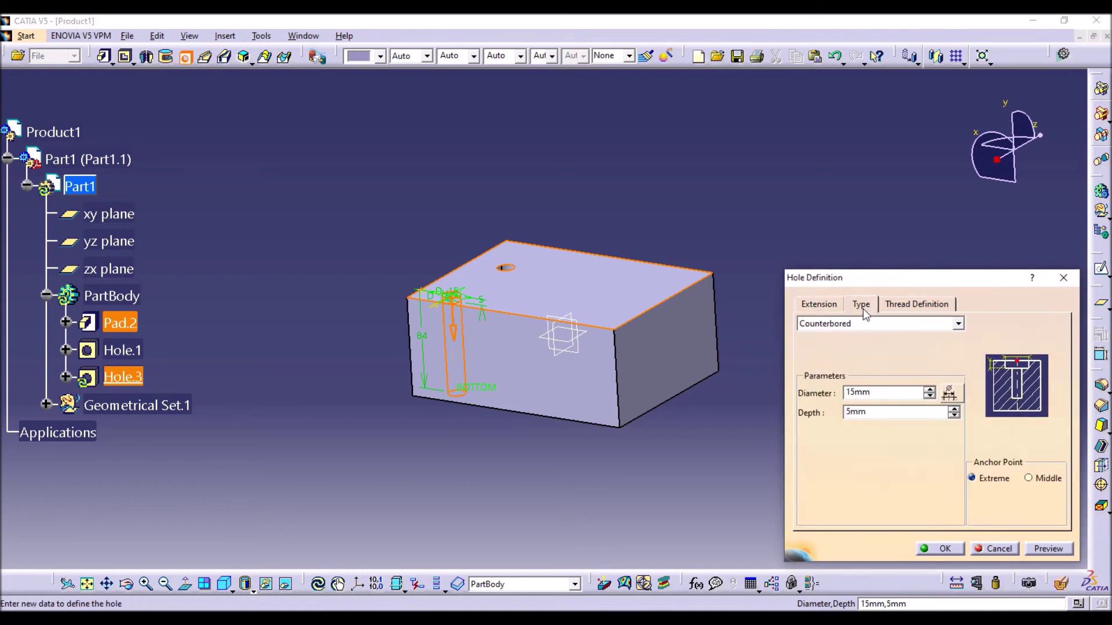
click(928, 388)
drag(929, 388, 929, 388)
middle_drag(370, 330, 503, 424)
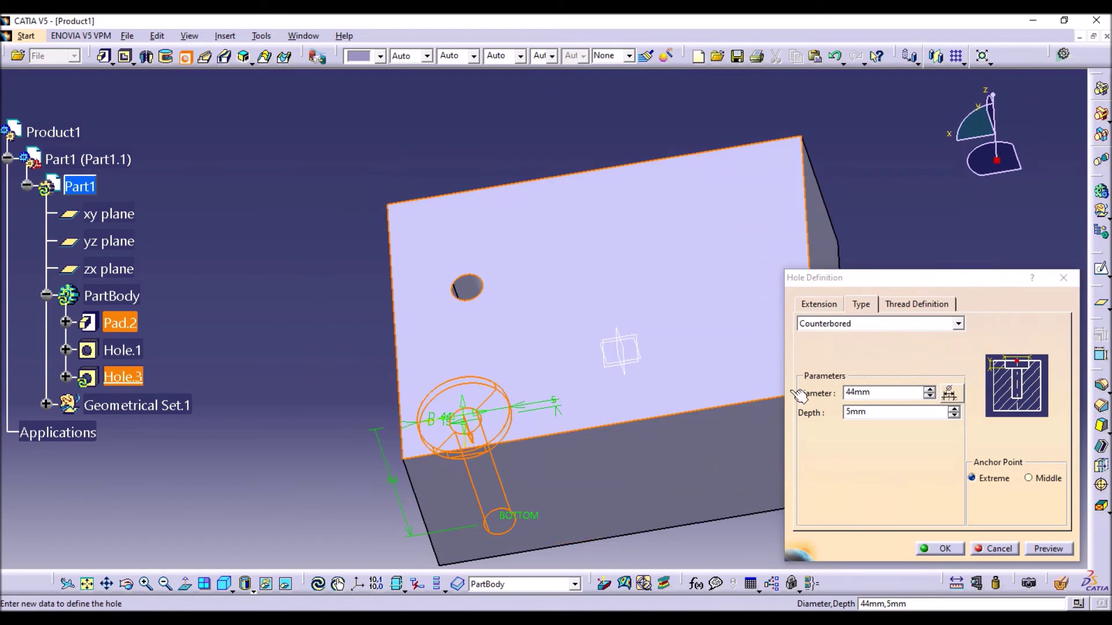
drag(954, 409, 953, 409)
middle_drag(712, 458, 651, 414)
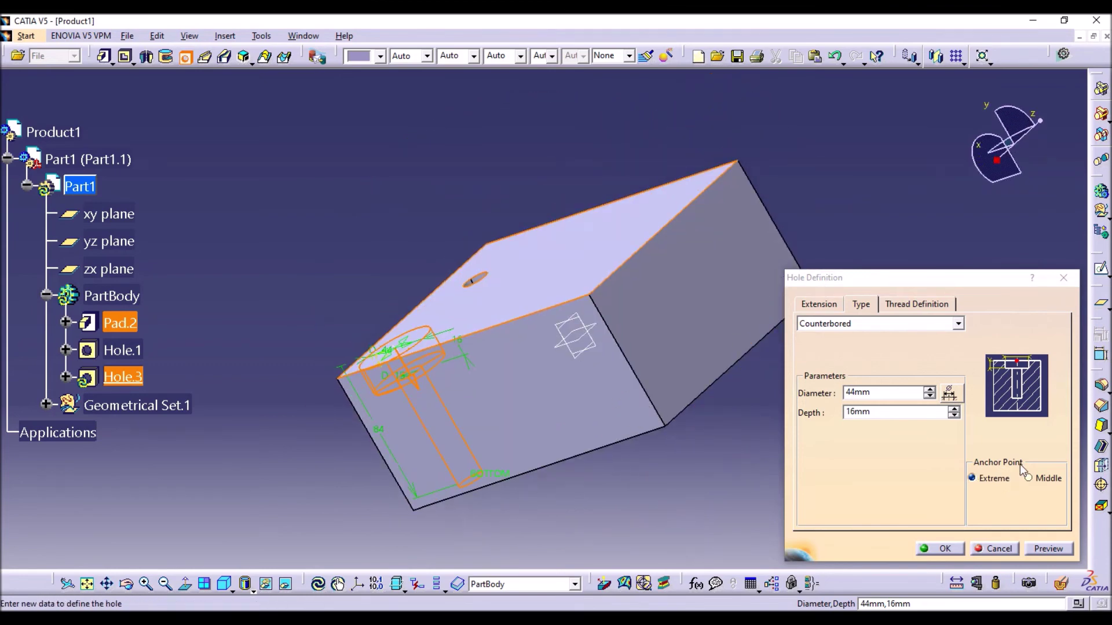
Compare the Extreme and Middle anchor points of the counterbored hole, and create the hole with Middle
click(1051, 480)
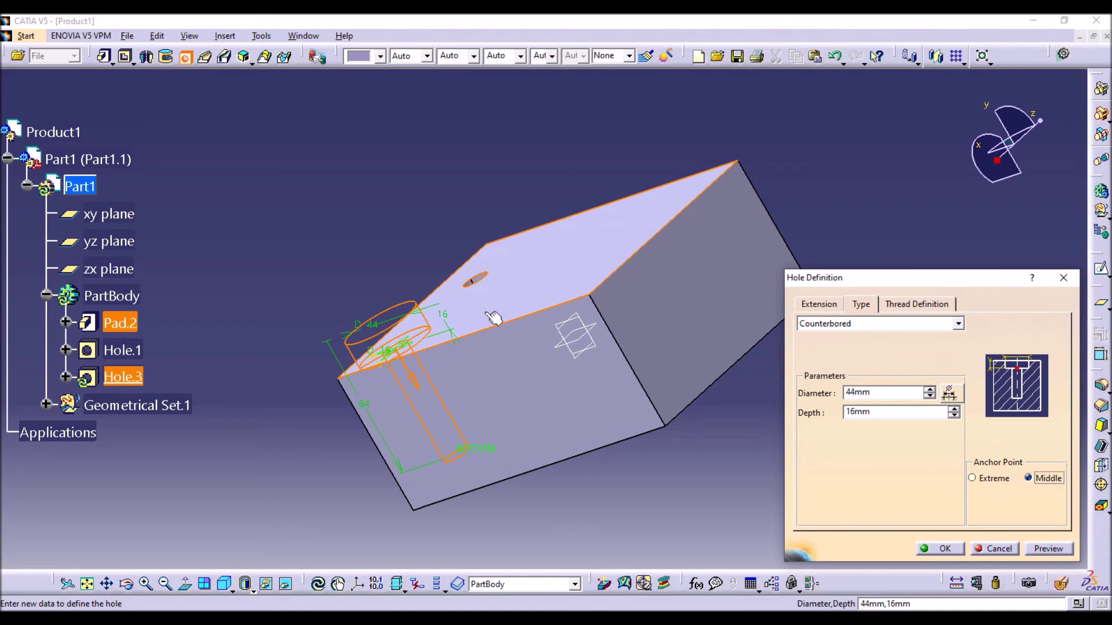
click(987, 479)
click(1045, 478)
click(938, 548)
middle_drag(521, 314, 660, 316)
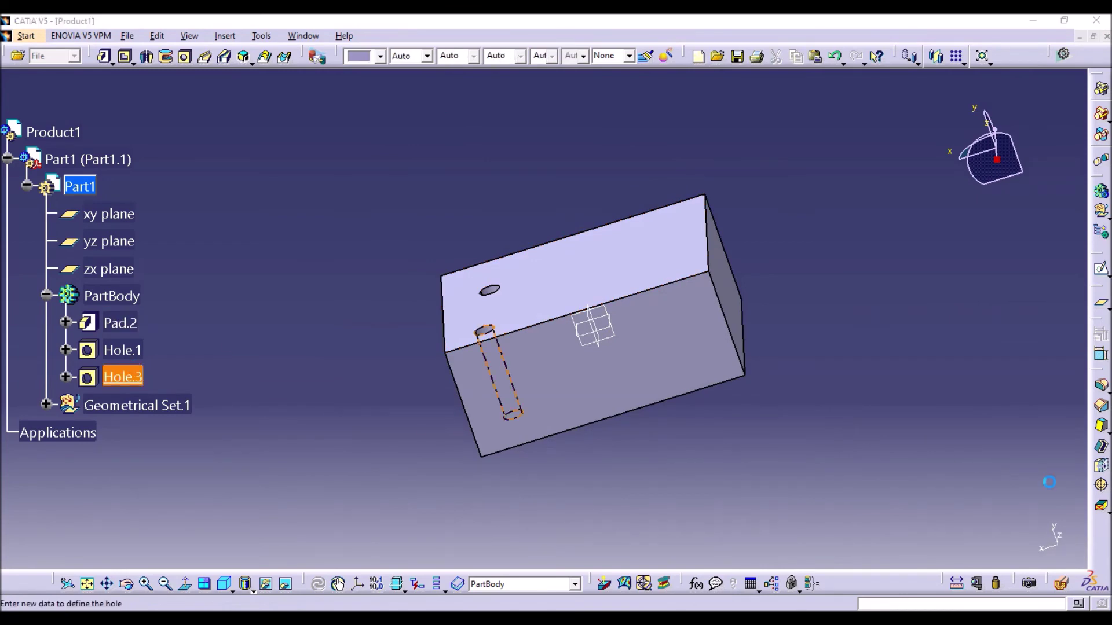
Change the counterbored hole's anchor point to Extreme and apply the change
click(863, 305)
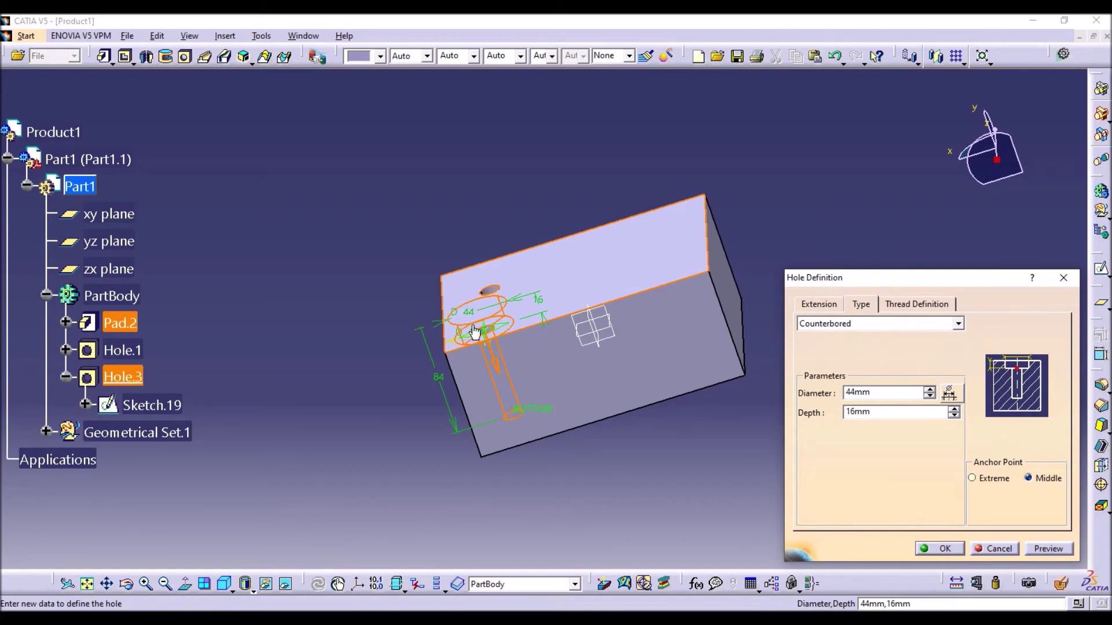
click(987, 480)
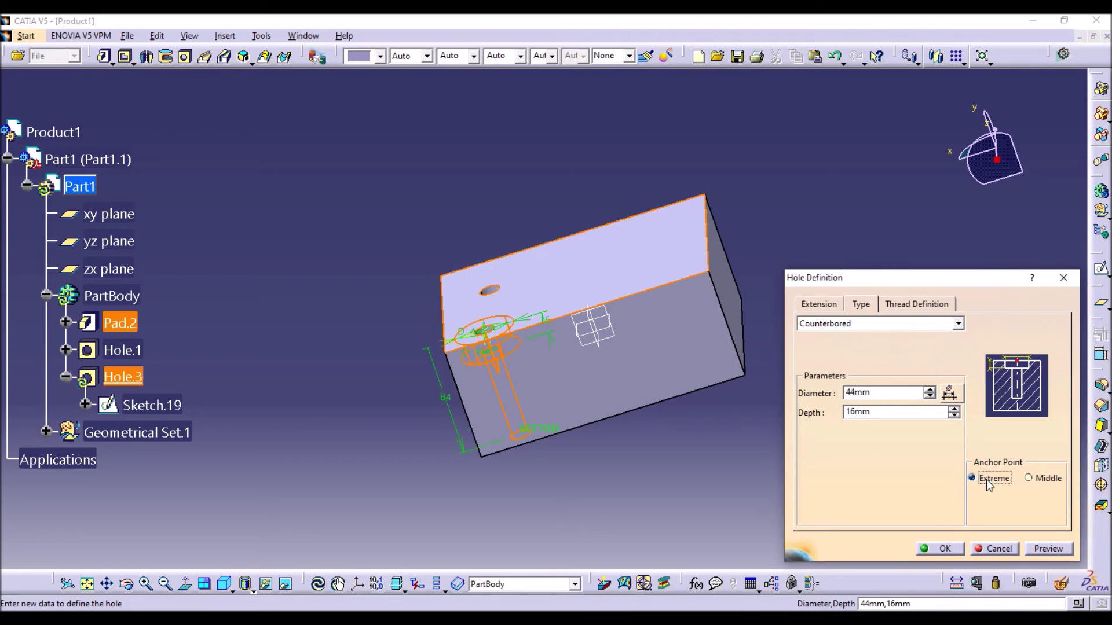
click(939, 549)
middle_drag(623, 370, 698, 307)
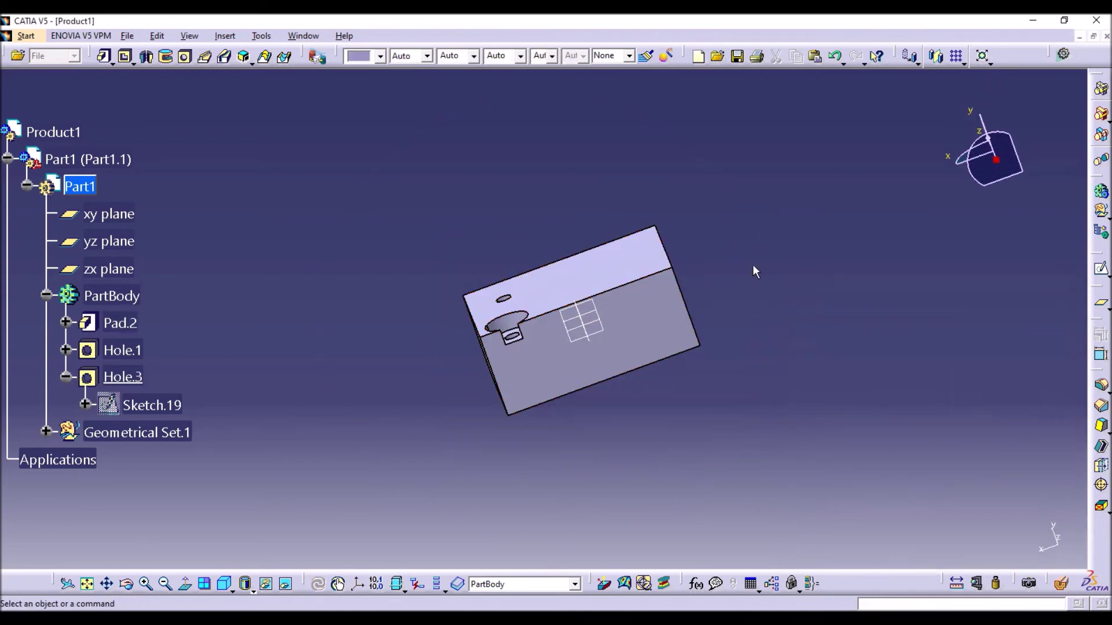
Start another hole on the block's top face, away from the existing holes, and make its type Countersunk
click(185, 56)
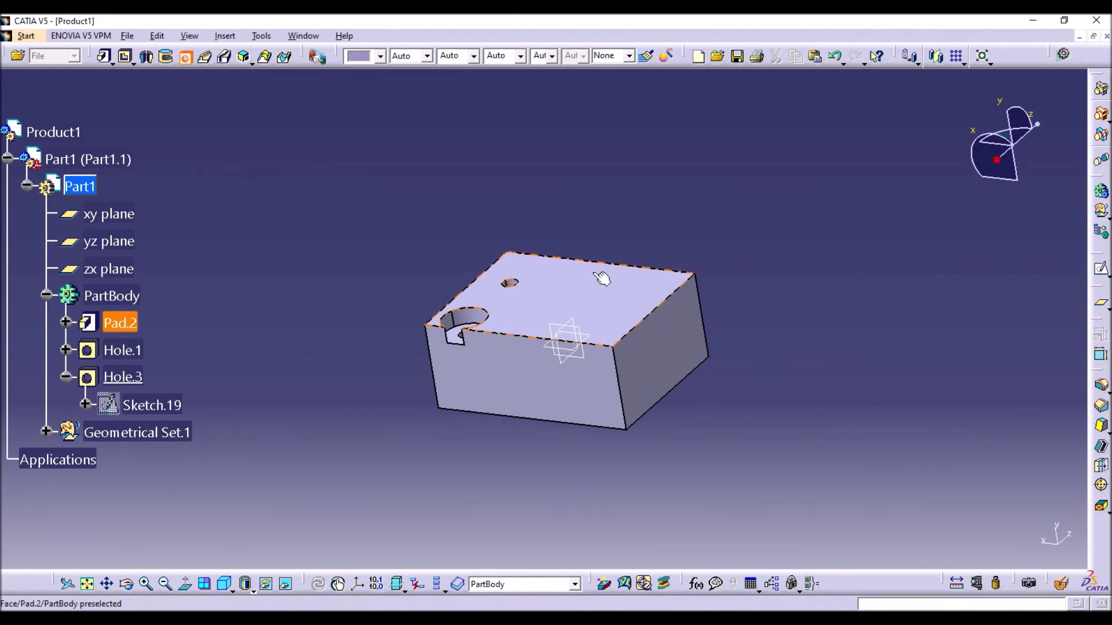
click(602, 279)
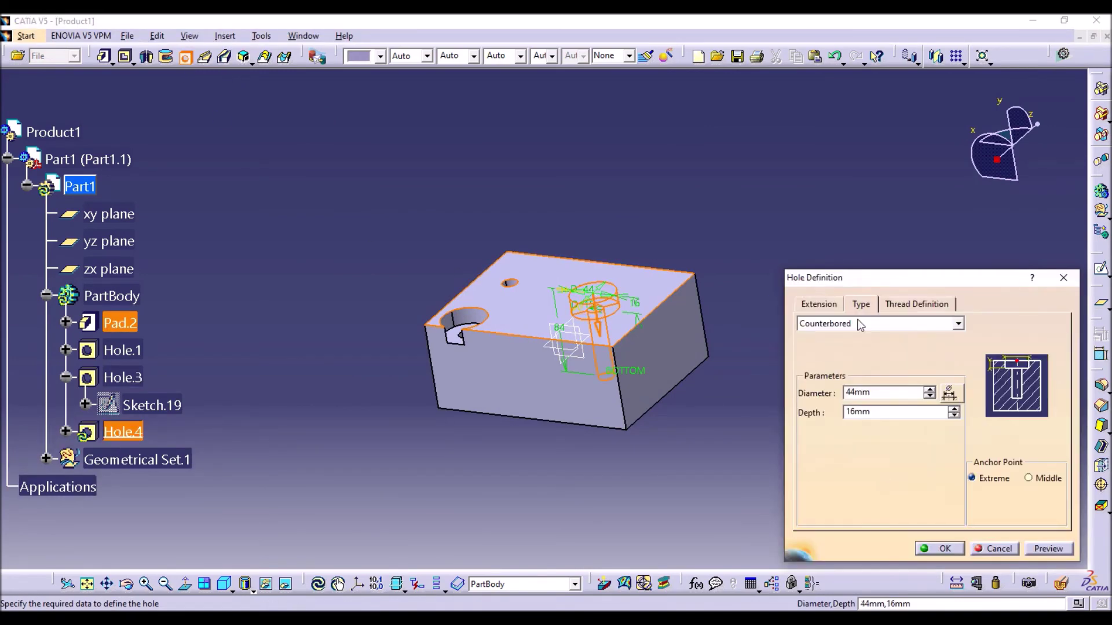
click(861, 325)
click(845, 372)
middle_drag(650, 411, 392, 389)
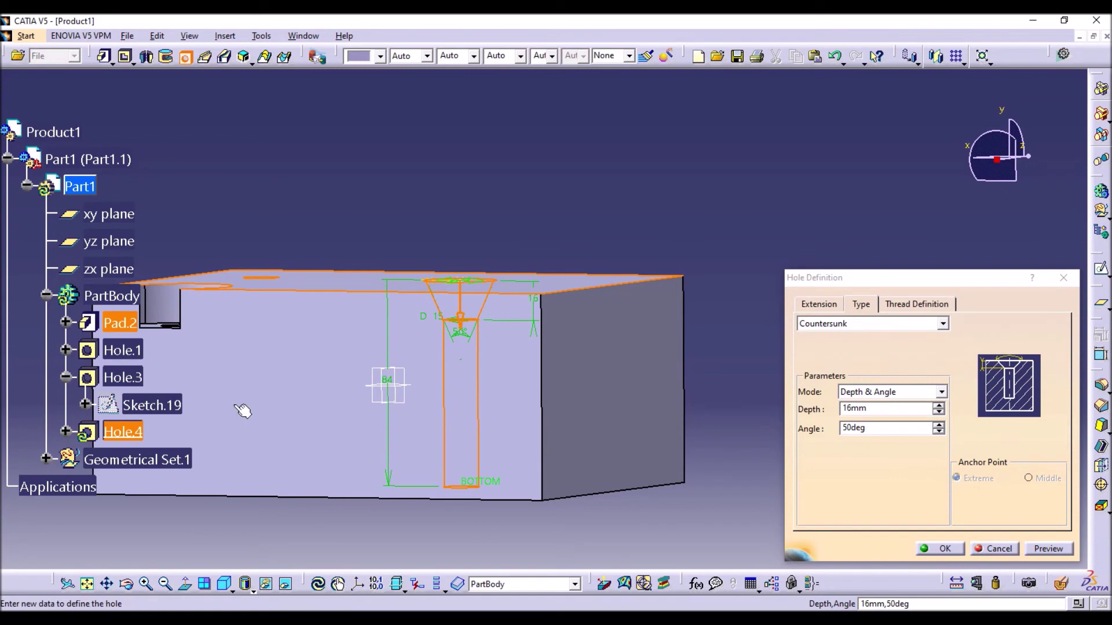
middle_drag(494, 322, 442, 367)
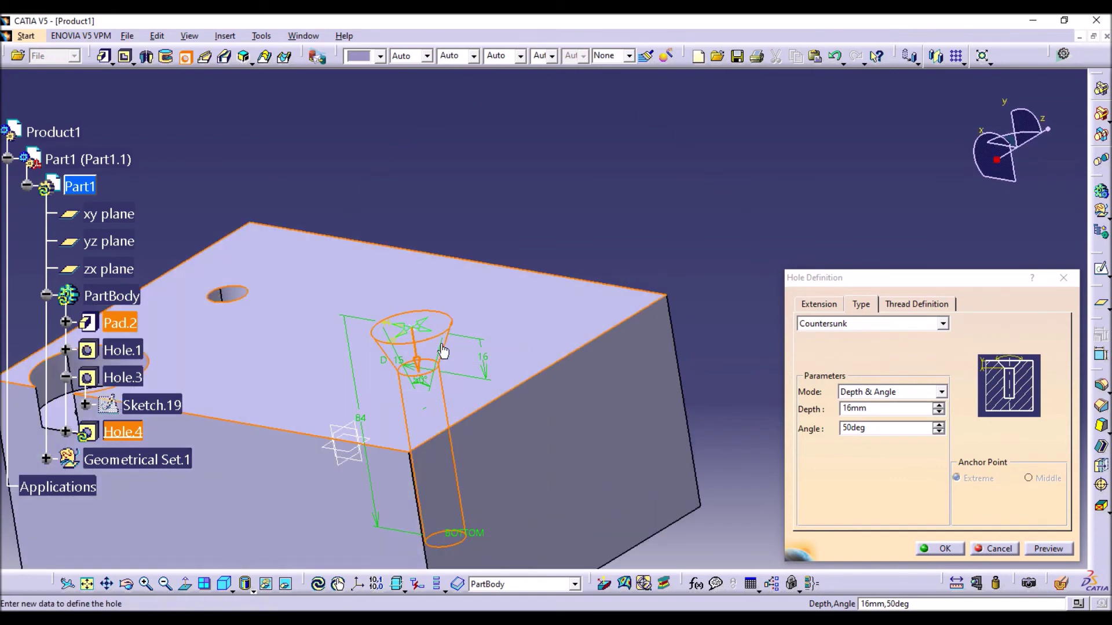
Set the countersink depth to 30 mm in Depth & Angle mode, and switch the mode to Depth & Diameter
click(941, 392)
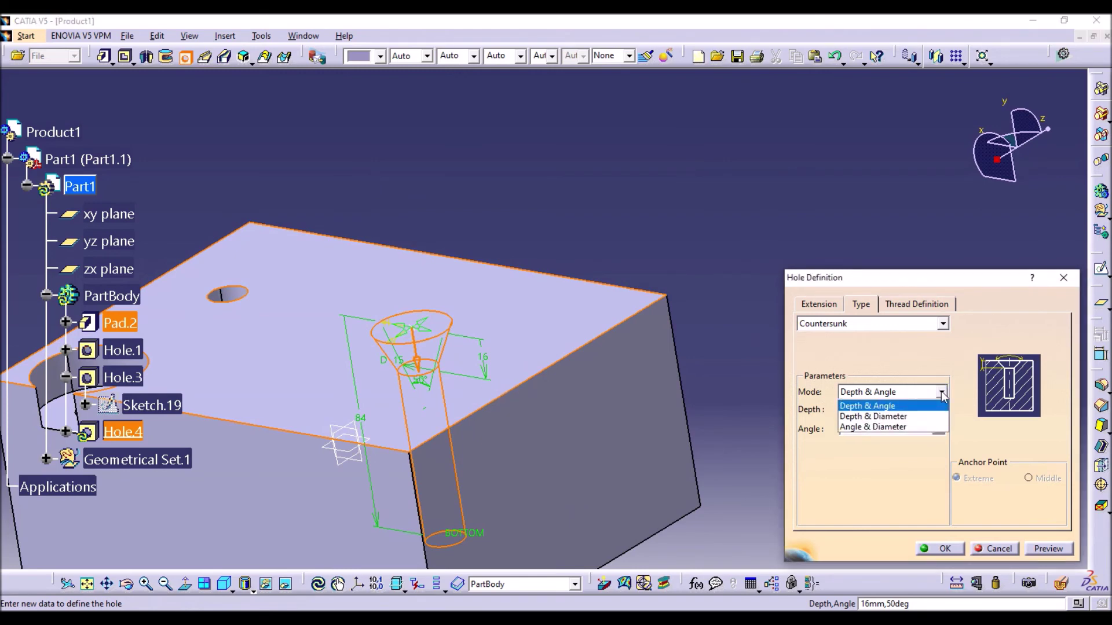
click(874, 406)
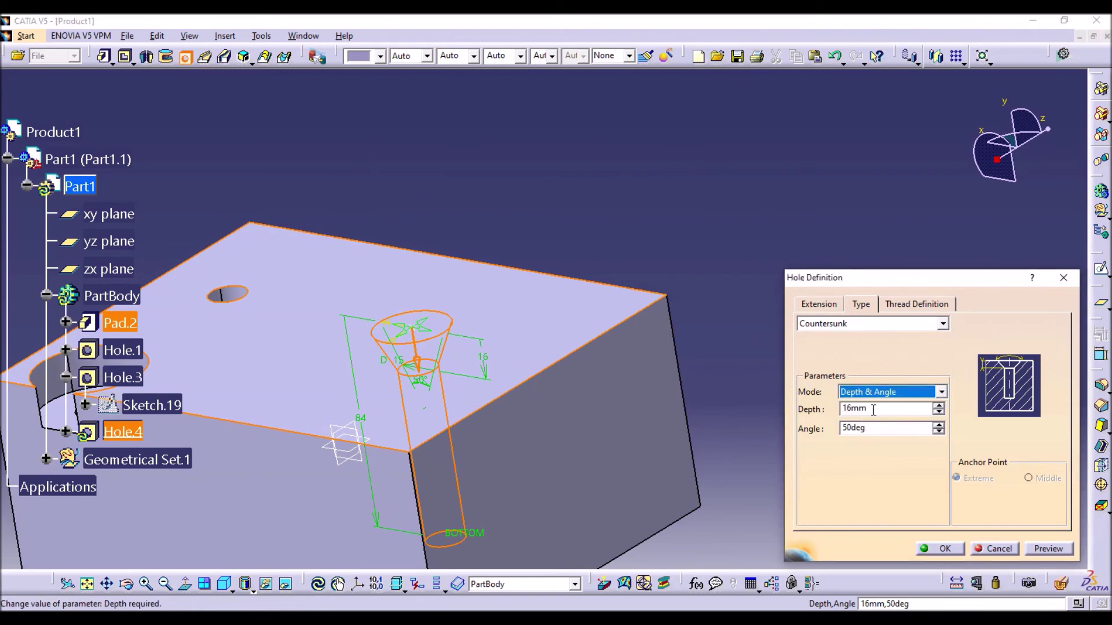
click(941, 390)
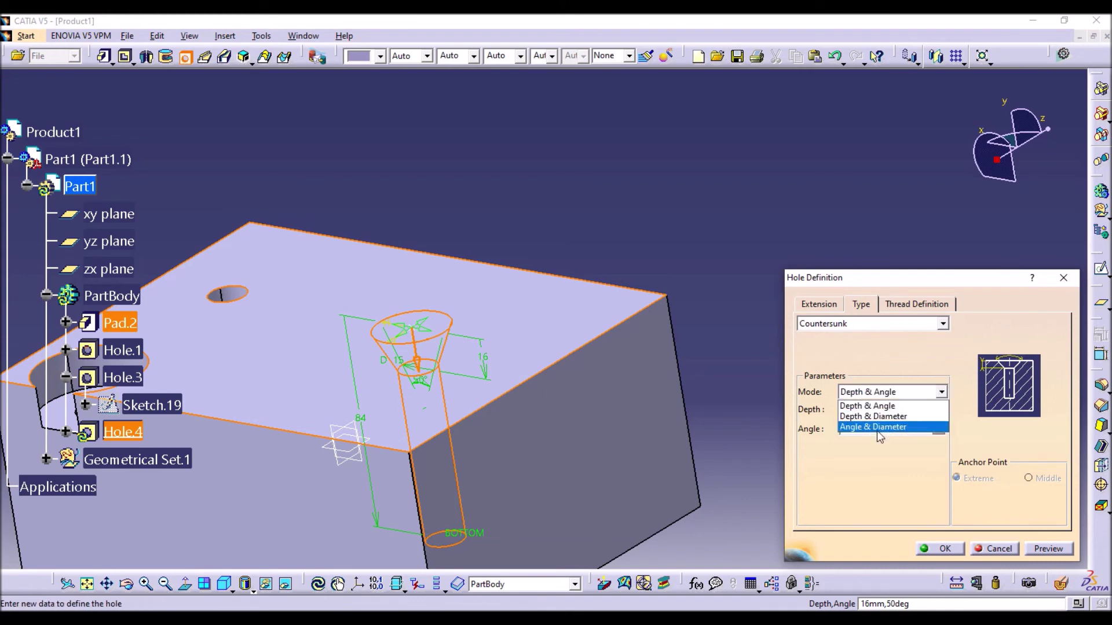
click(865, 407)
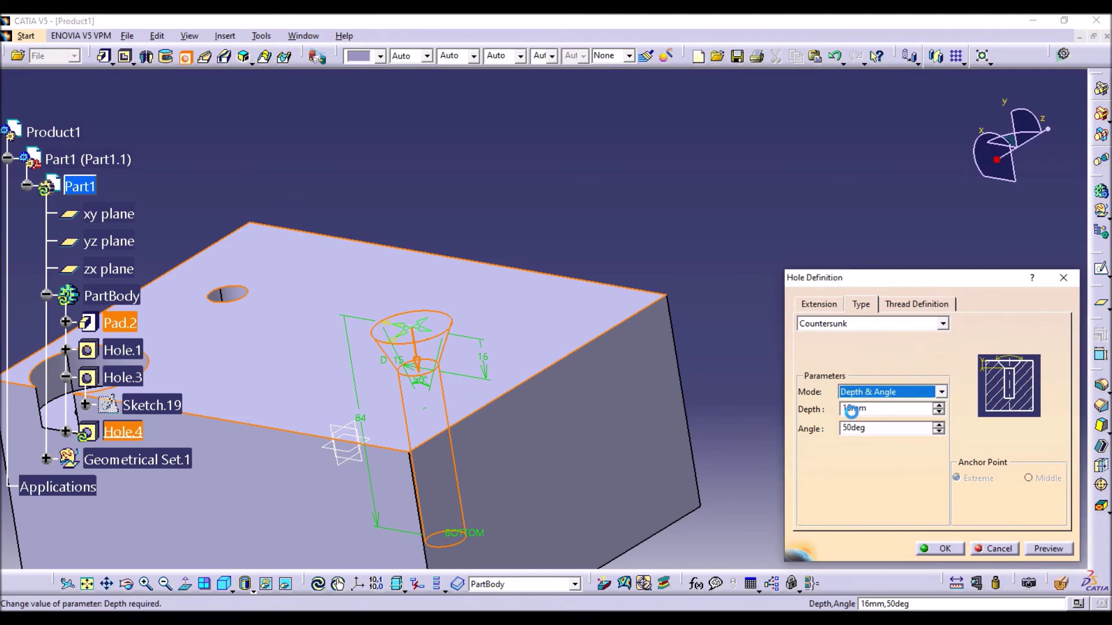
click(937, 406)
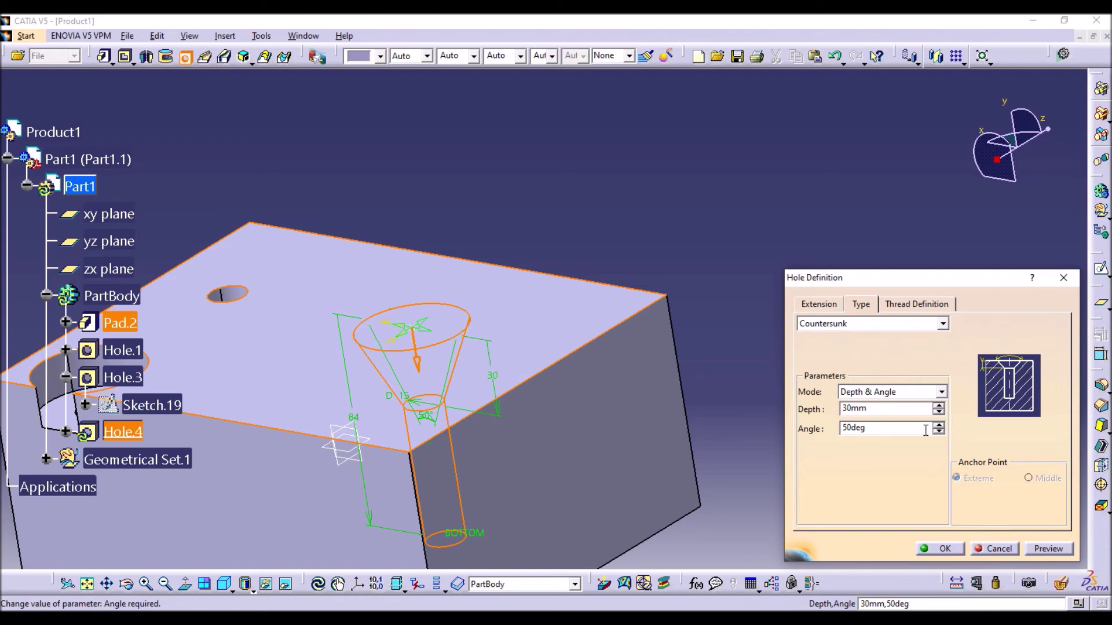
click(881, 392)
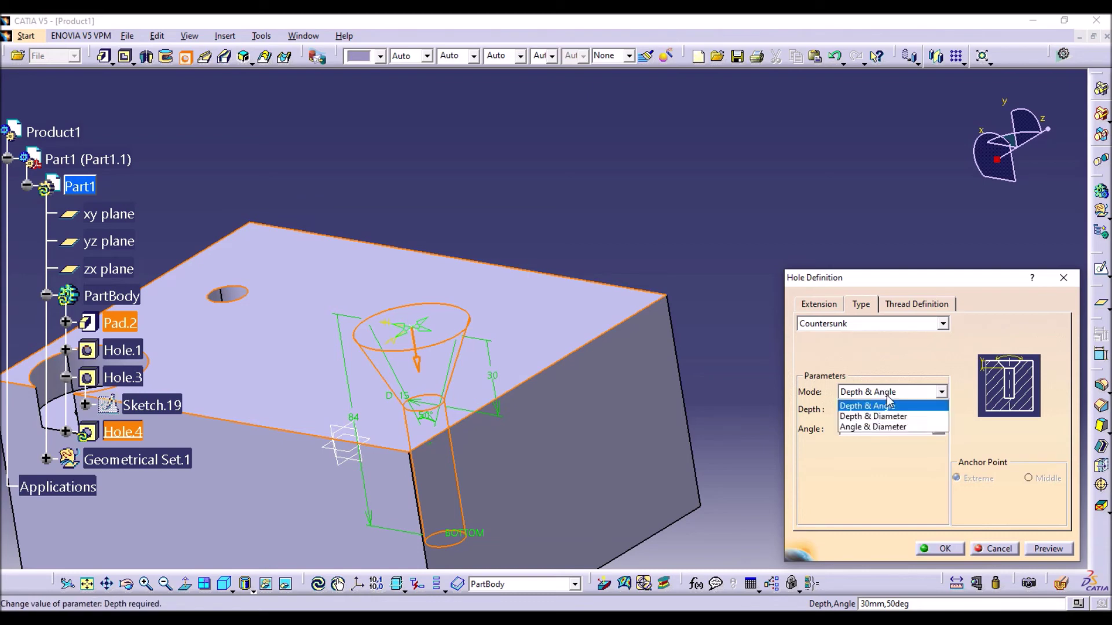
click(881, 416)
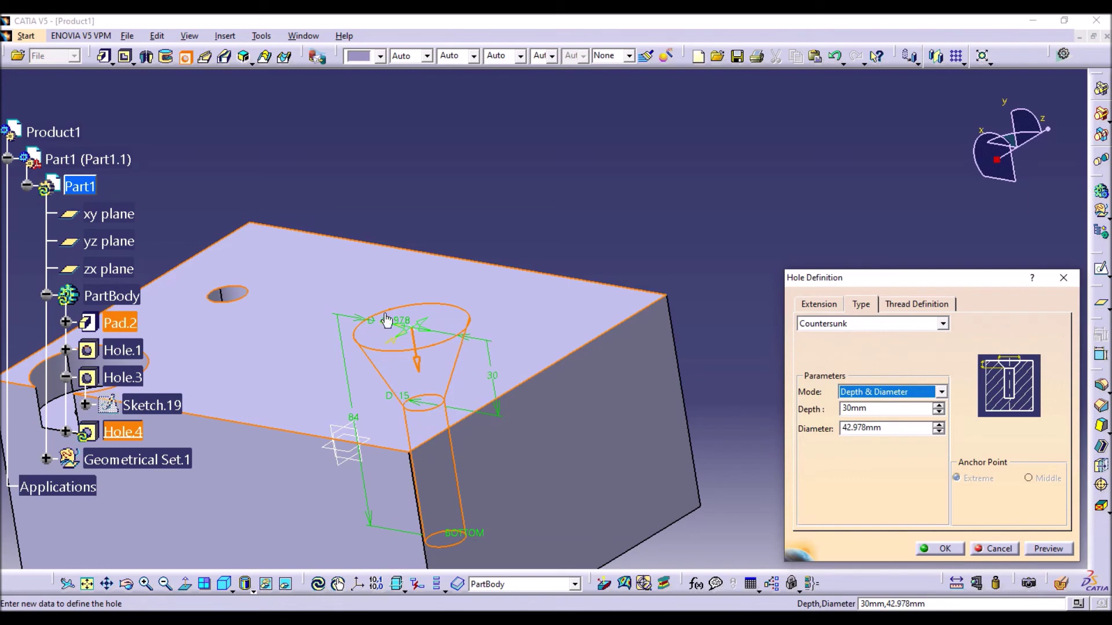
Increase the countersink diameter to 65.978 mm in Depth & Diameter mode, and switch the mode to Angle & Diameter
click(938, 425)
drag(938, 425, 938, 425)
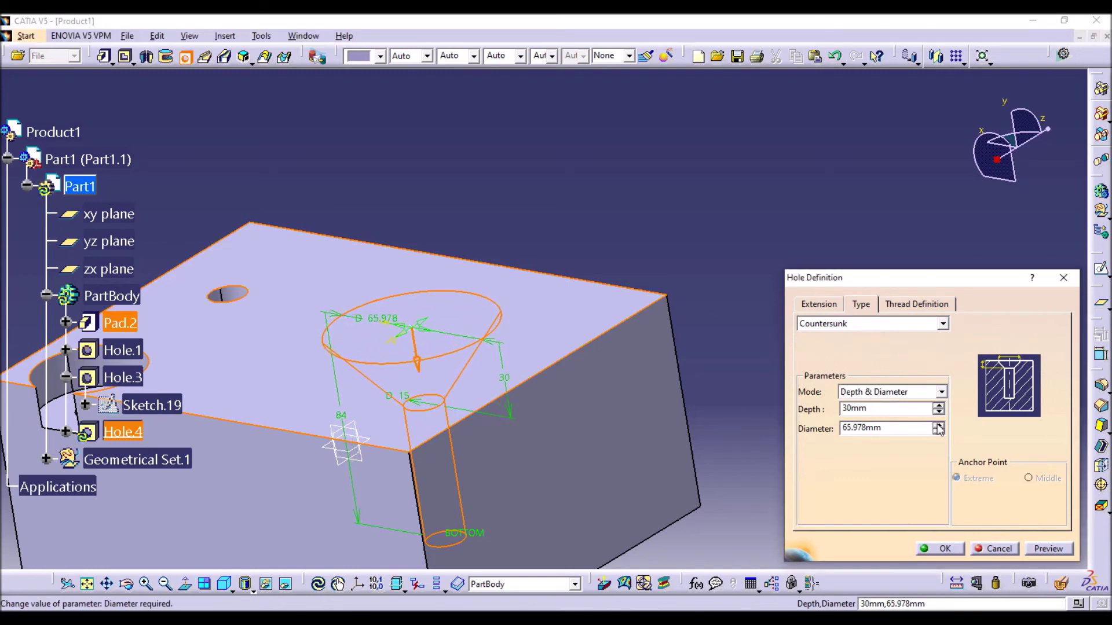
middle_drag(412, 363, 380, 385)
click(881, 395)
click(873, 427)
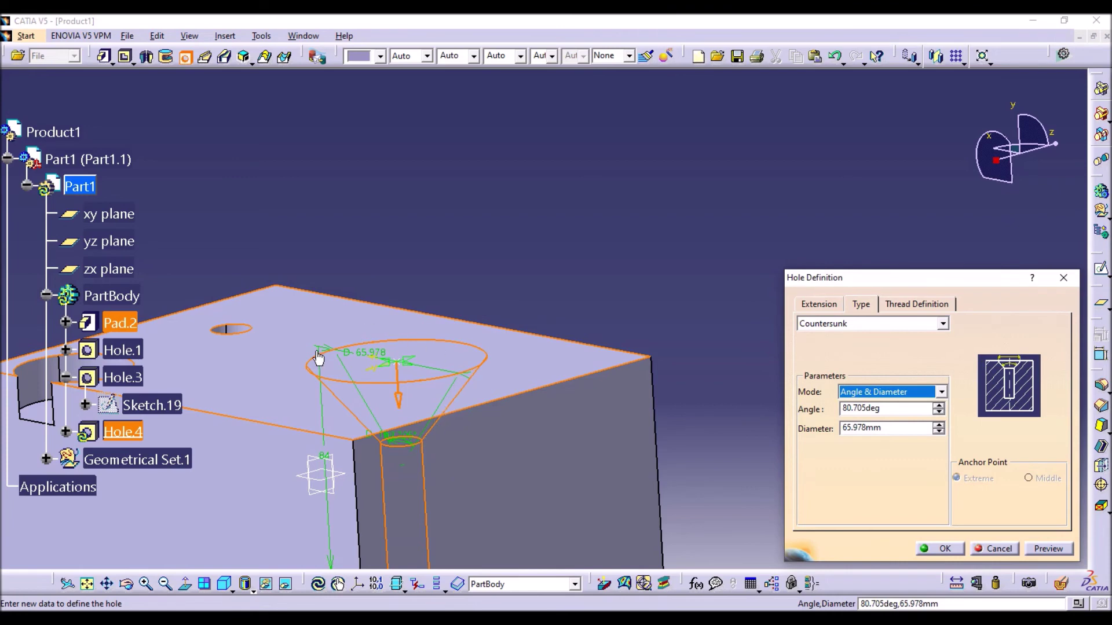
middle_drag(457, 256, 505, 200)
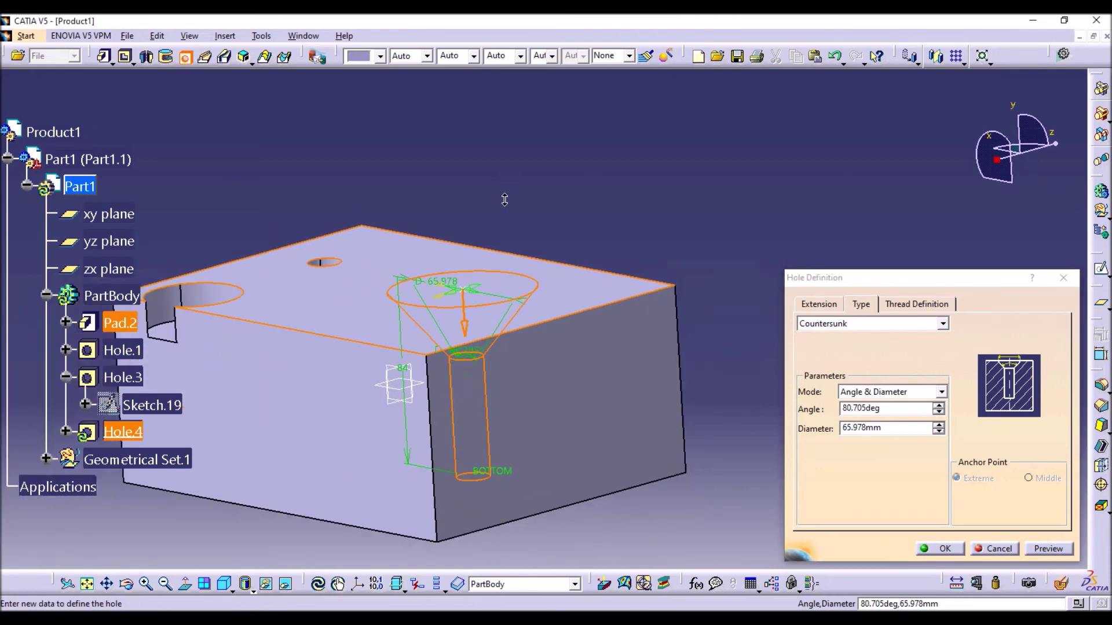
Check the countersunk hole's extension settings and create the hole
click(823, 306)
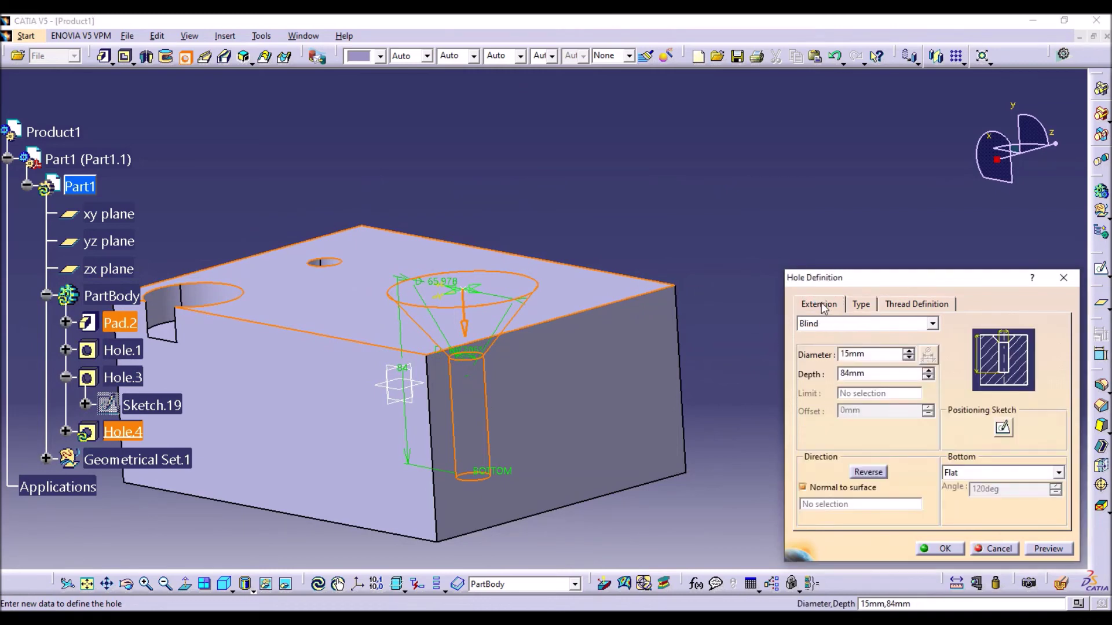
click(869, 307)
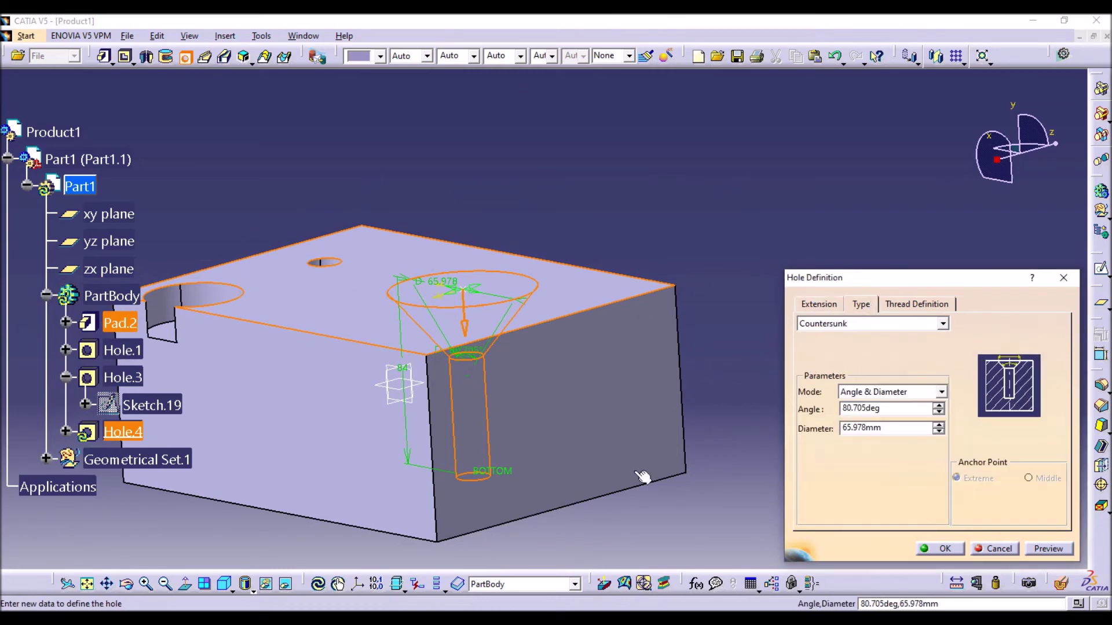
click(943, 549)
middle_drag(482, 250, 377, 367)
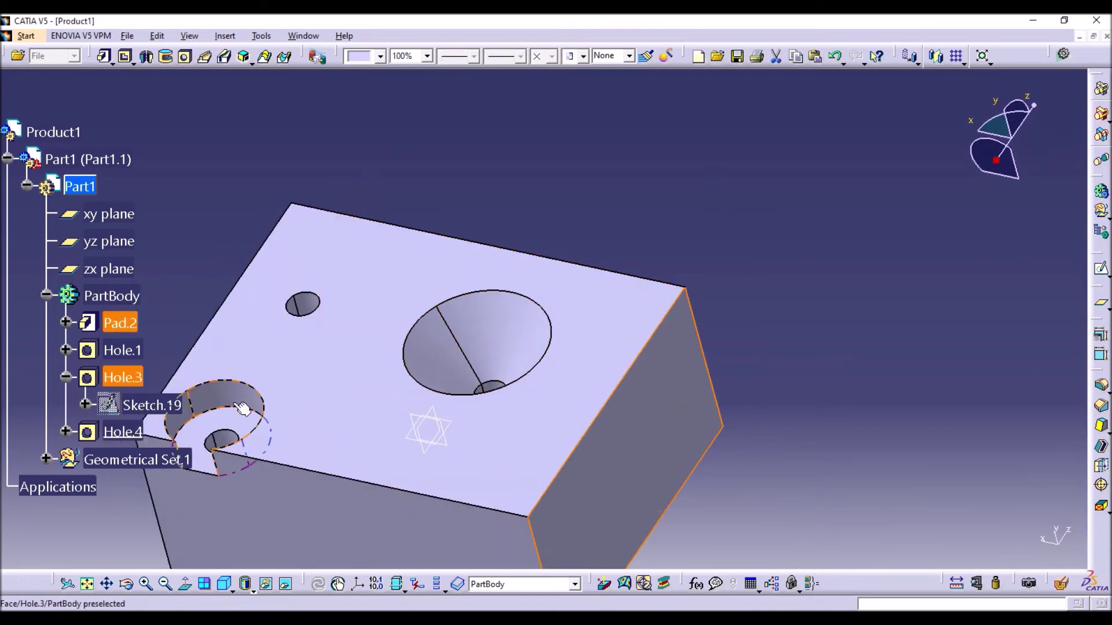
Reopen the countersunk hole to examine its profile inside the block, and close its definition
double_click(481, 328)
middle_drag(453, 438, 434, 318)
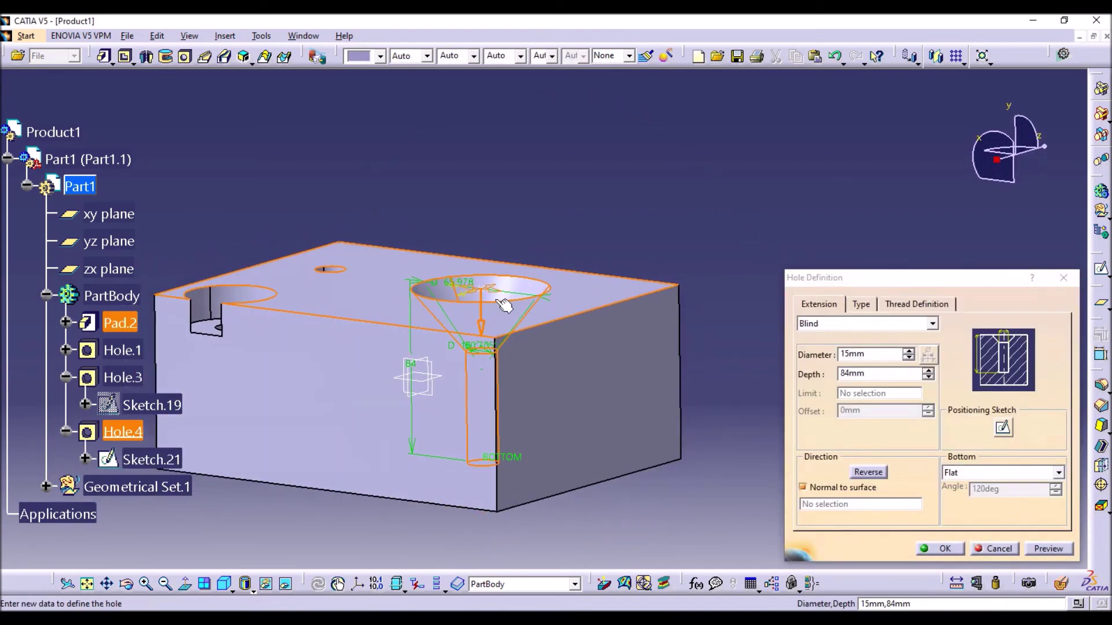
click(941, 549)
middle_drag(255, 308, 275, 399)
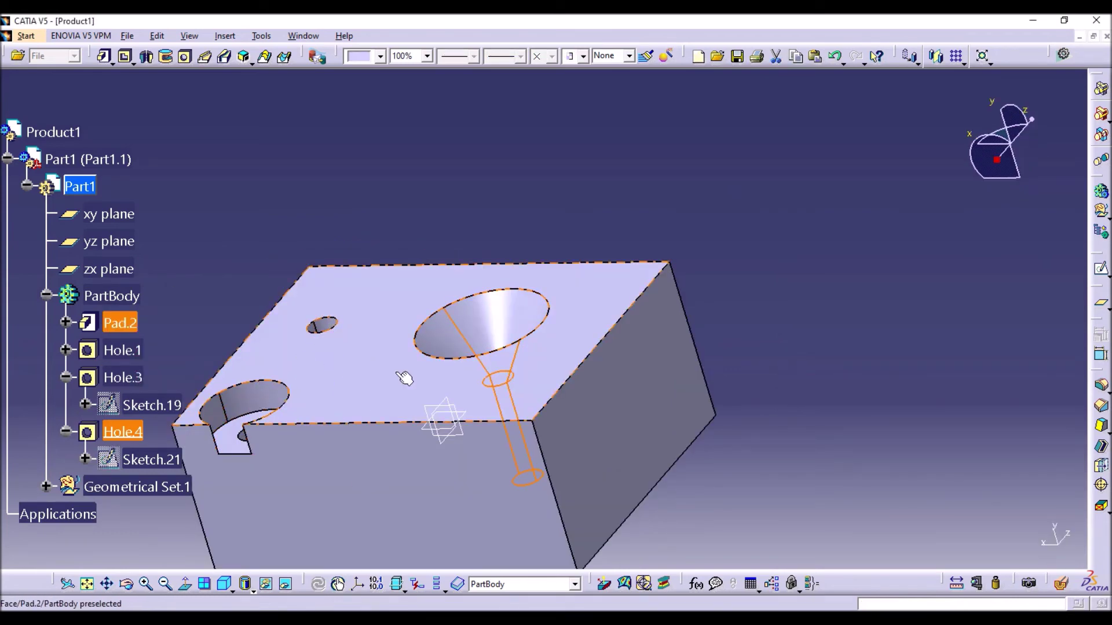
Start another hole on the block's top face between the counterbored and countersunk holes, and make its type Counterdrilled
click(185, 56)
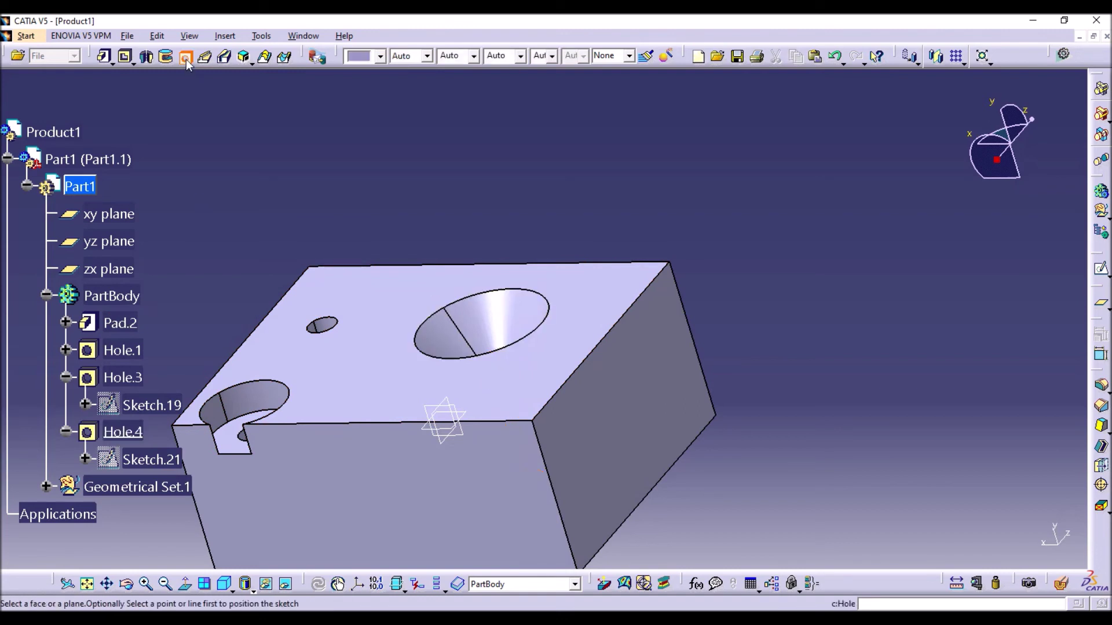
click(368, 379)
click(861, 304)
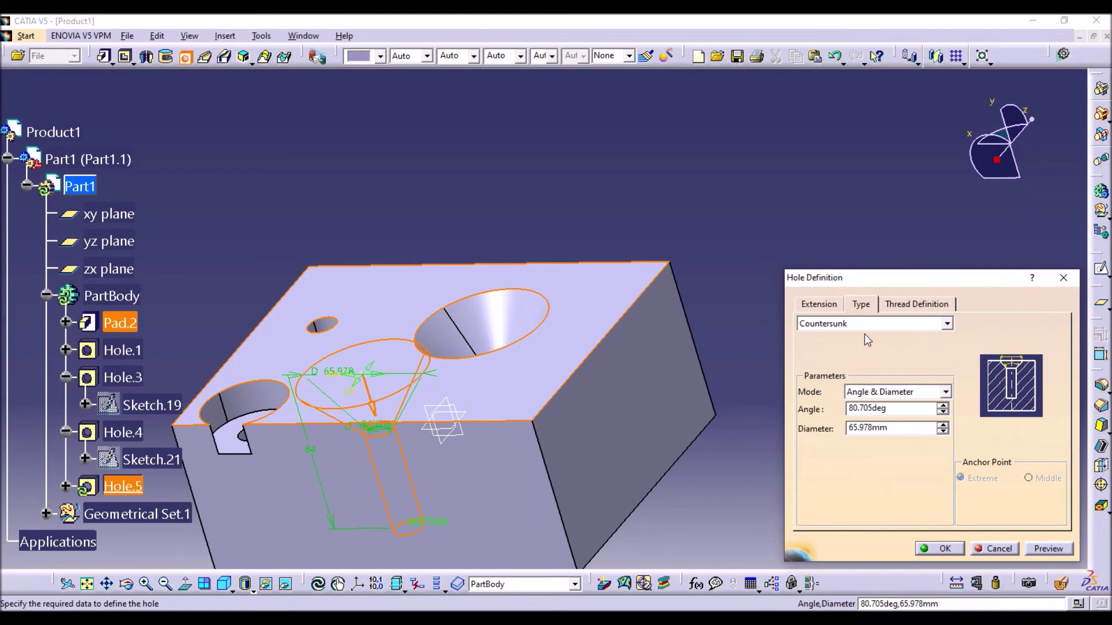
click(869, 324)
click(839, 382)
middle_drag(689, 382, 666, 406)
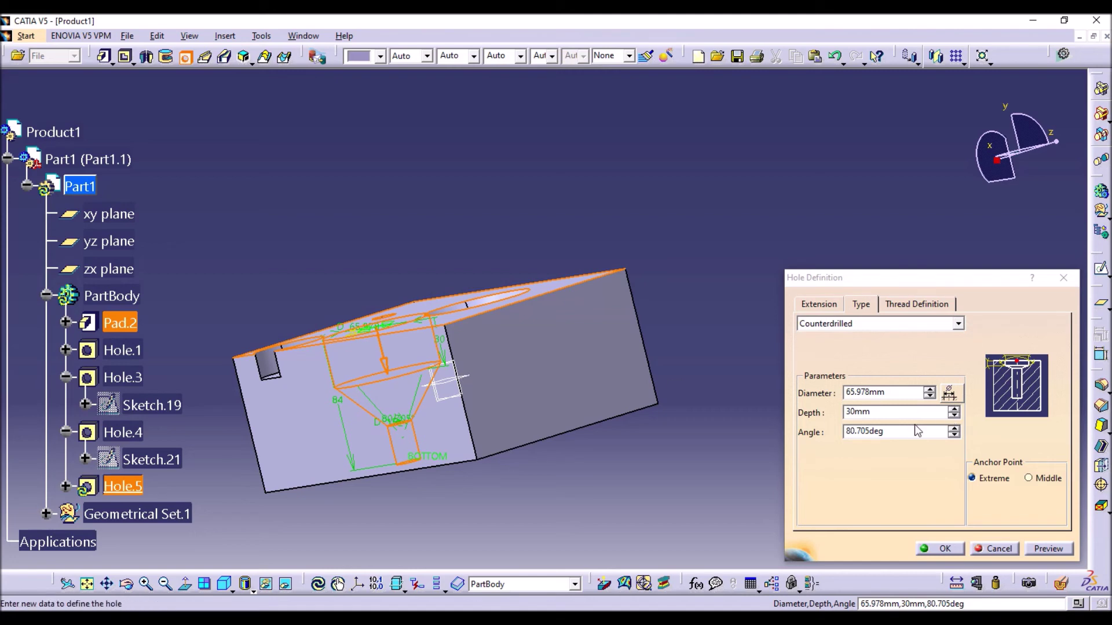
Set the counterdrill angle to 120.705 degrees and its depth to 22 mm
click(954, 436)
click(954, 435)
click(953, 435)
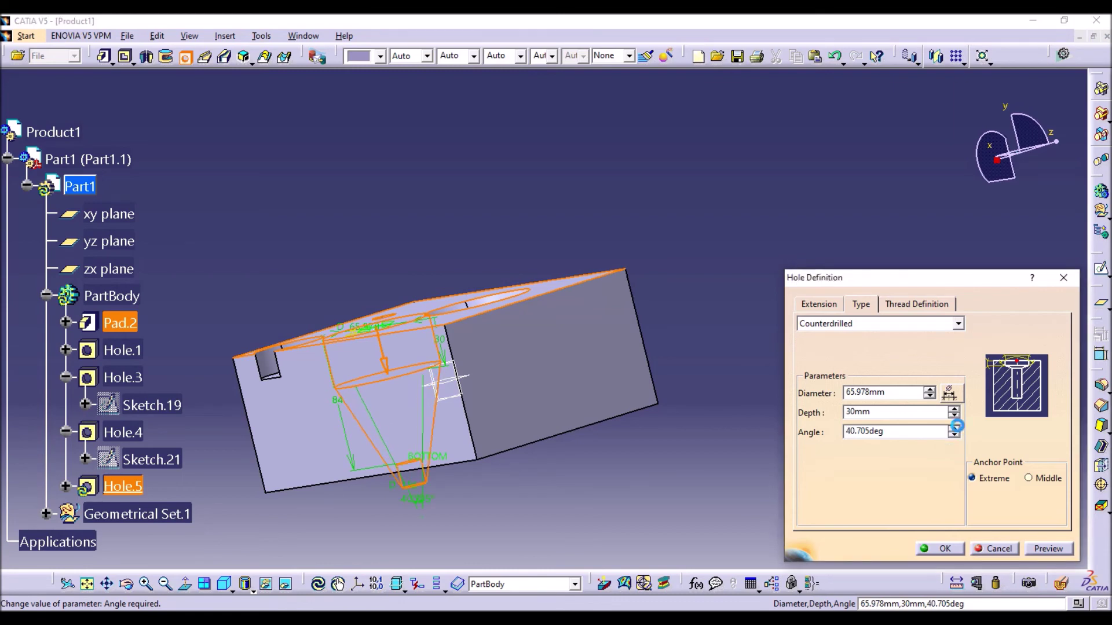
click(954, 429)
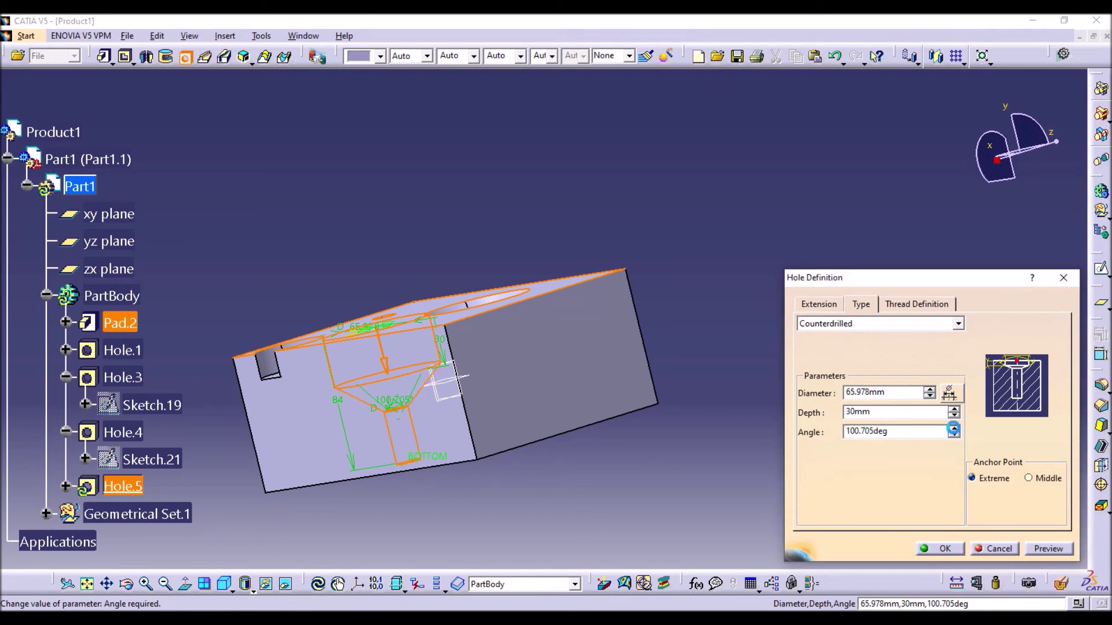
click(954, 429)
click(954, 415)
click(954, 415)
click(954, 416)
click(954, 416)
click(954, 416)
click(955, 416)
click(955, 415)
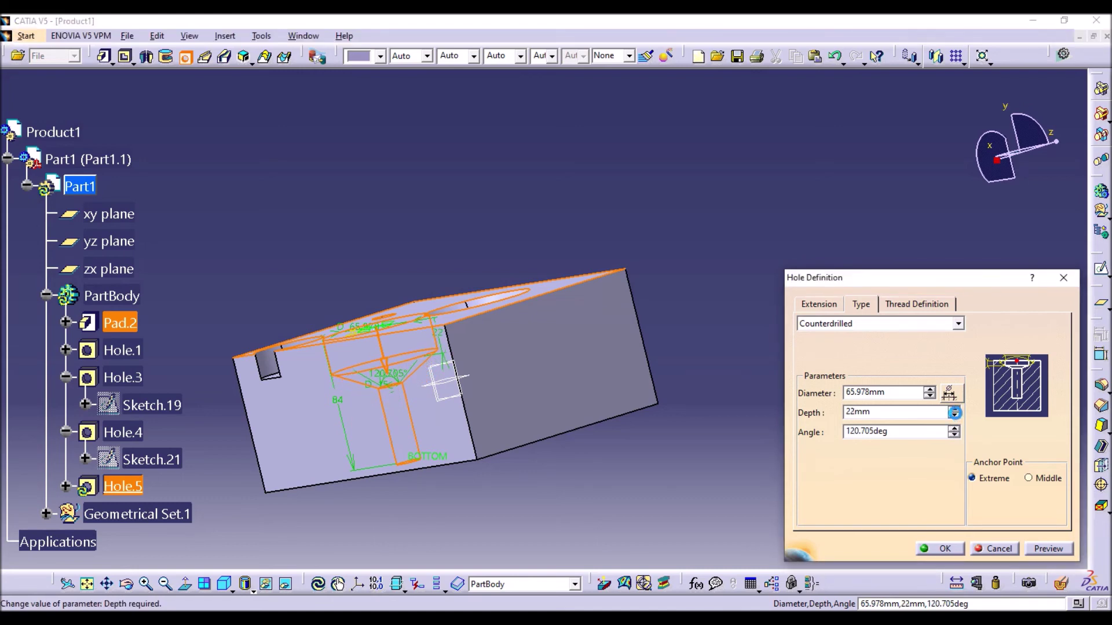
Reduce the counterdrill diameter to 41.978 mm
click(930, 396)
click(929, 396)
click(930, 396)
click(929, 396)
click(930, 396)
click(929, 396)
click(930, 397)
click(929, 396)
click(929, 396)
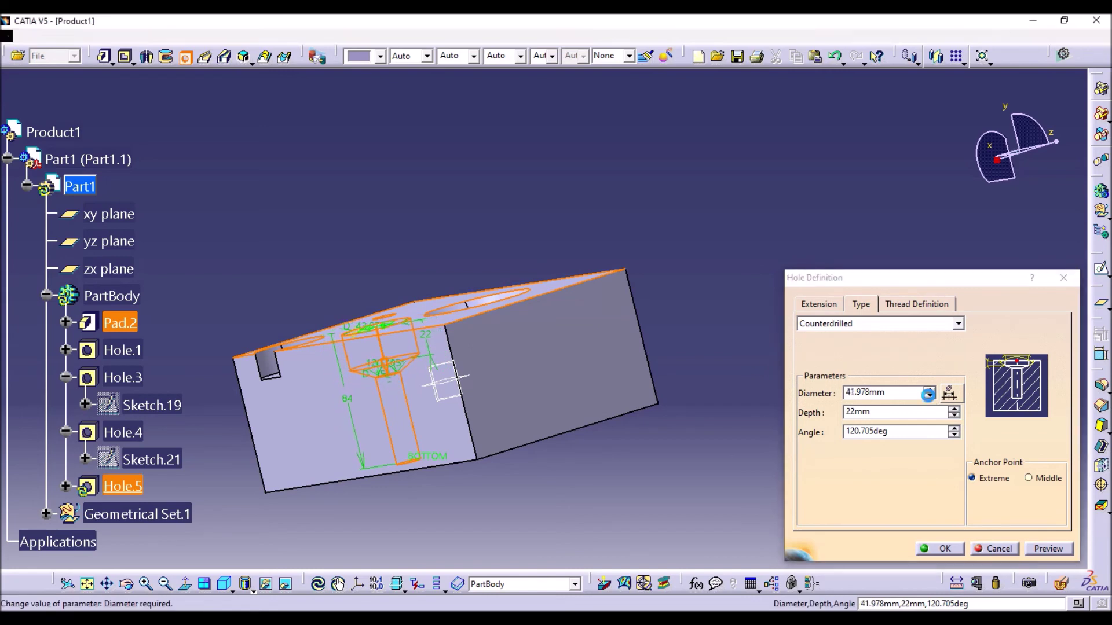
Reduce the counterdrill depth to 10 mm and create the counterdrilled hole
click(954, 416)
click(955, 416)
click(955, 416)
middle_drag(704, 359, 698, 458)
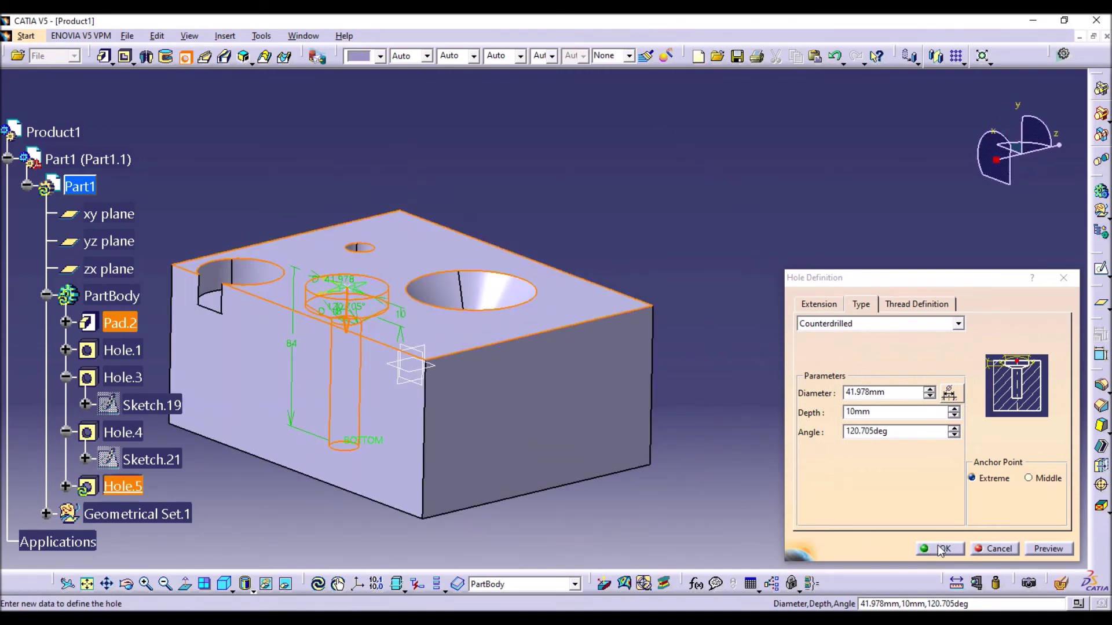
click(941, 549)
middle_drag(583, 417, 495, 356)
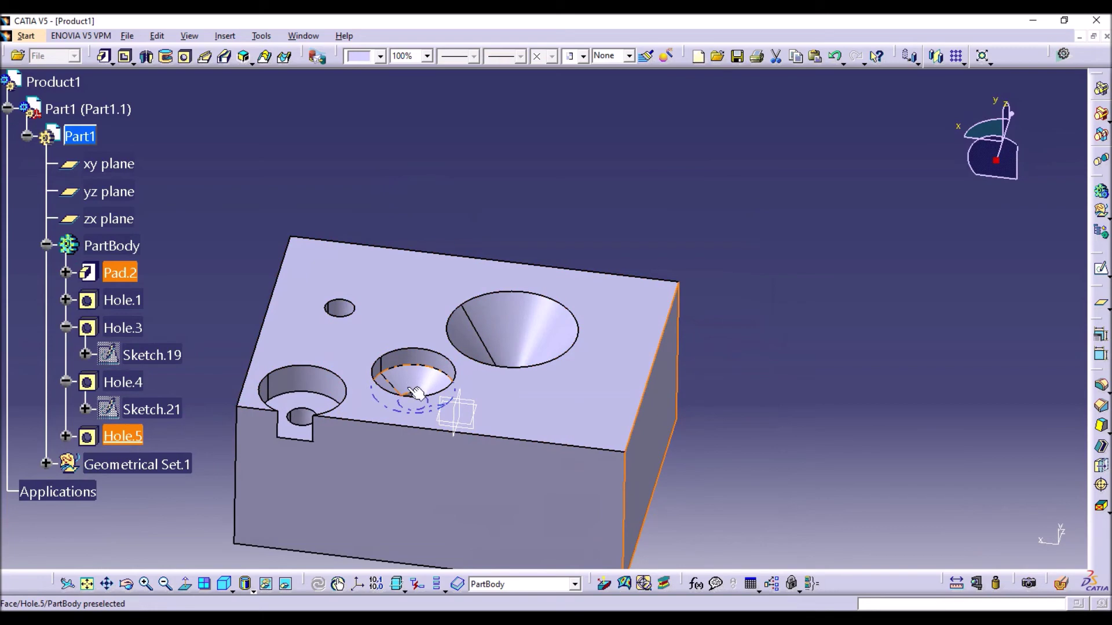
middle_drag(759, 339, 746, 314)
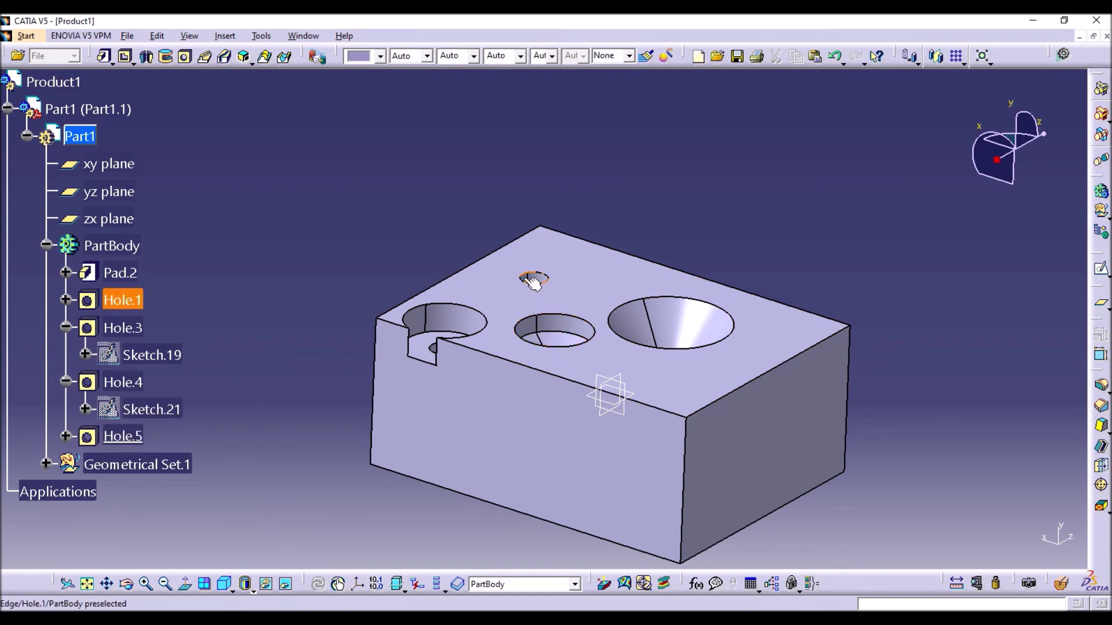
Open the positioning sketch of the small plain hole, Hole.1, and dimension its centre from the block's nearest short edge
double_click(129, 299)
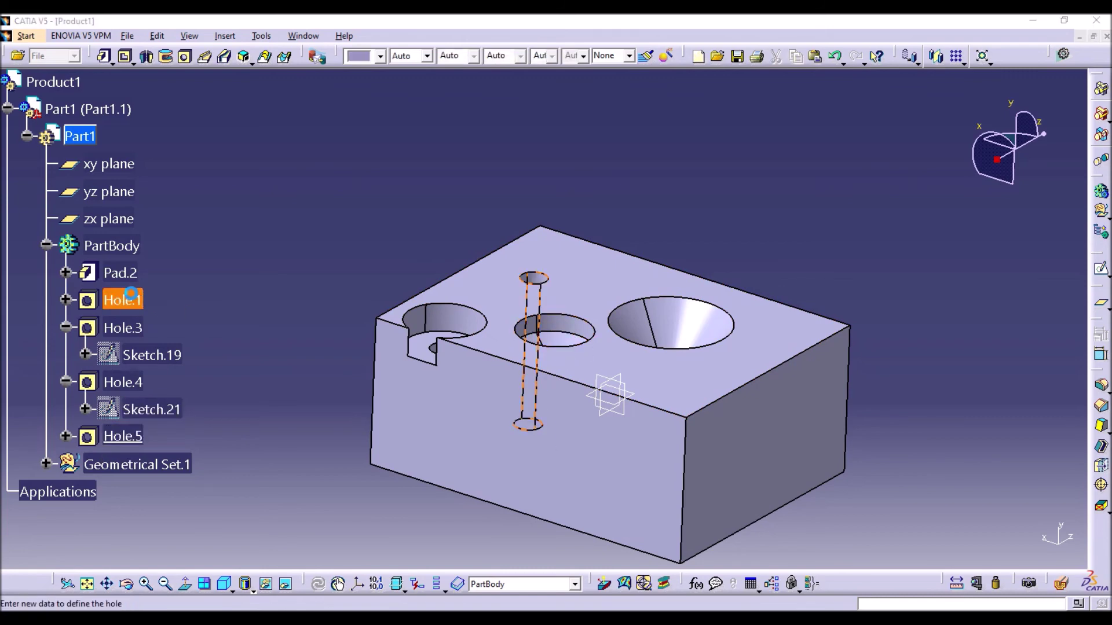
middle_drag(448, 293, 487, 391)
middle_drag(491, 339, 434, 199)
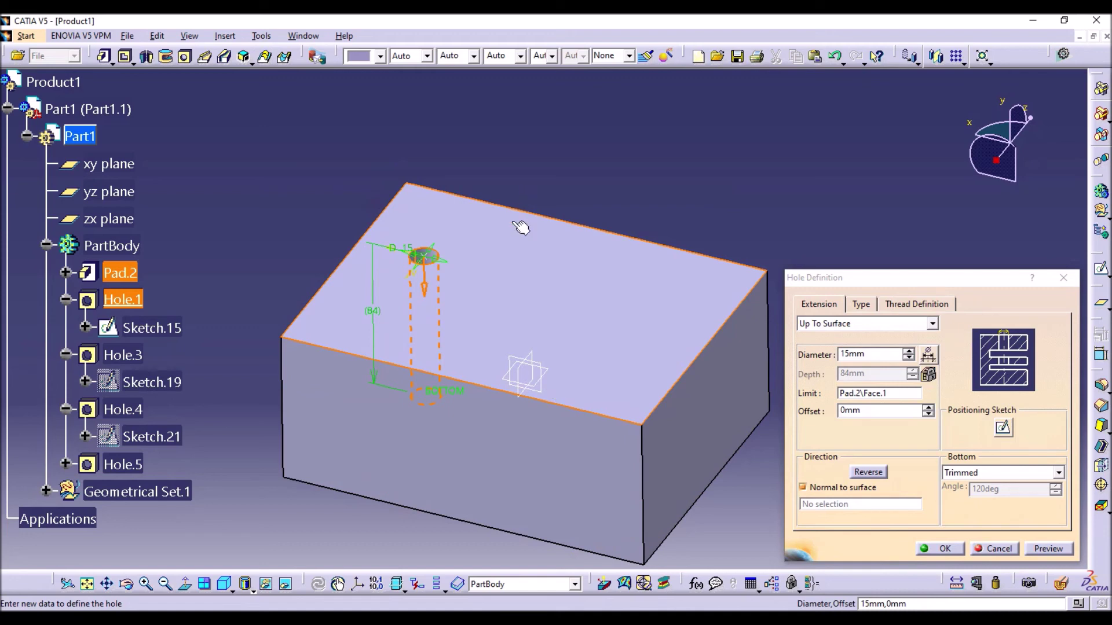
click(1005, 428)
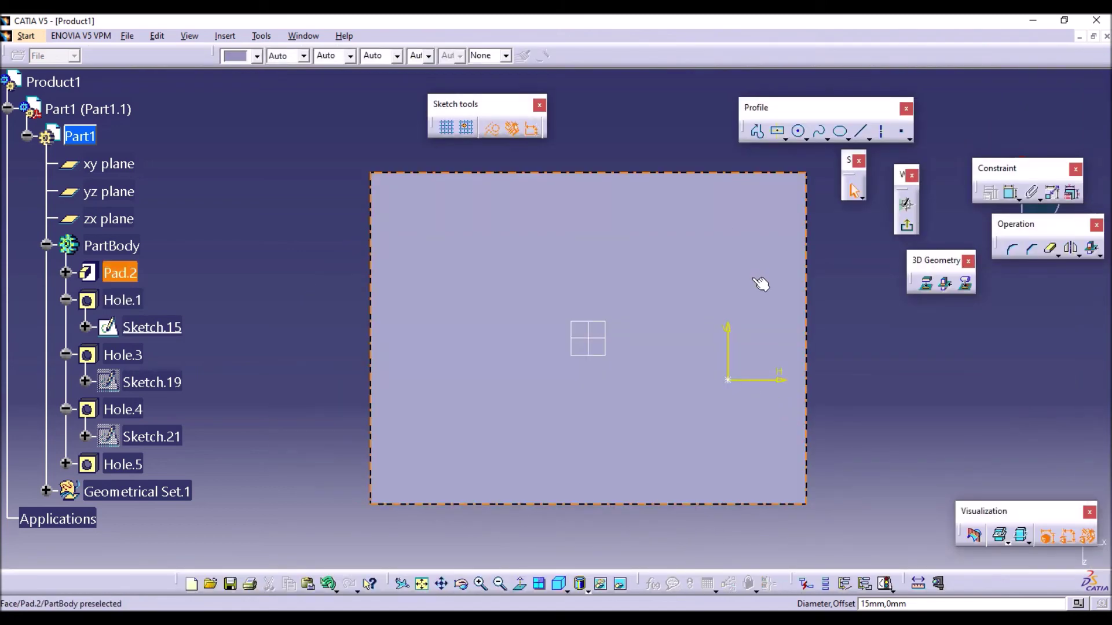
middle_drag(761, 283, 713, 287)
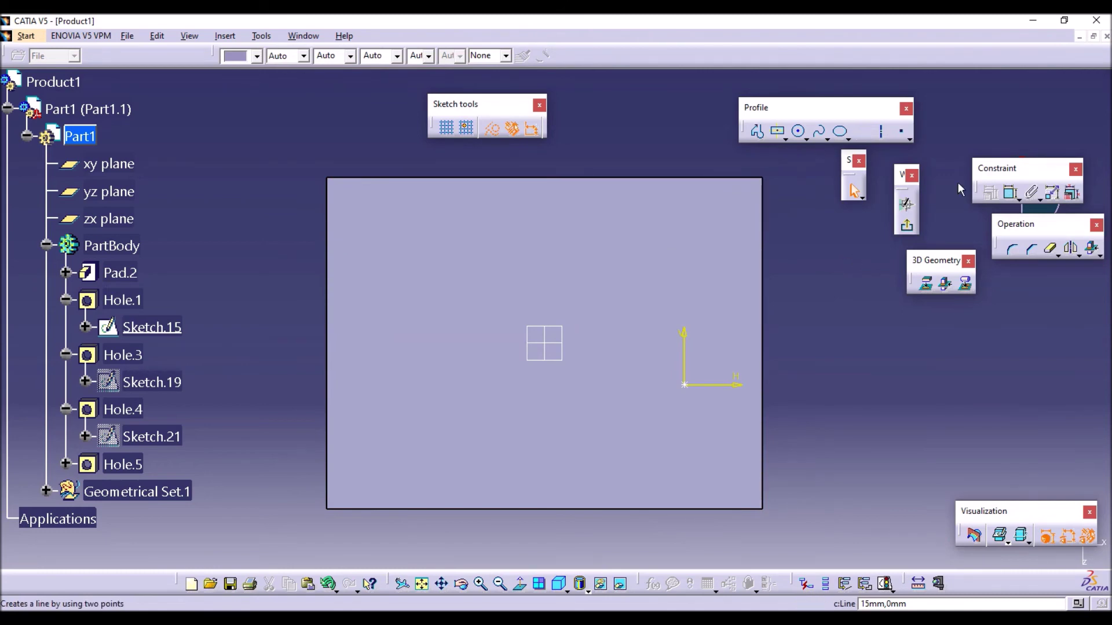
click(1011, 192)
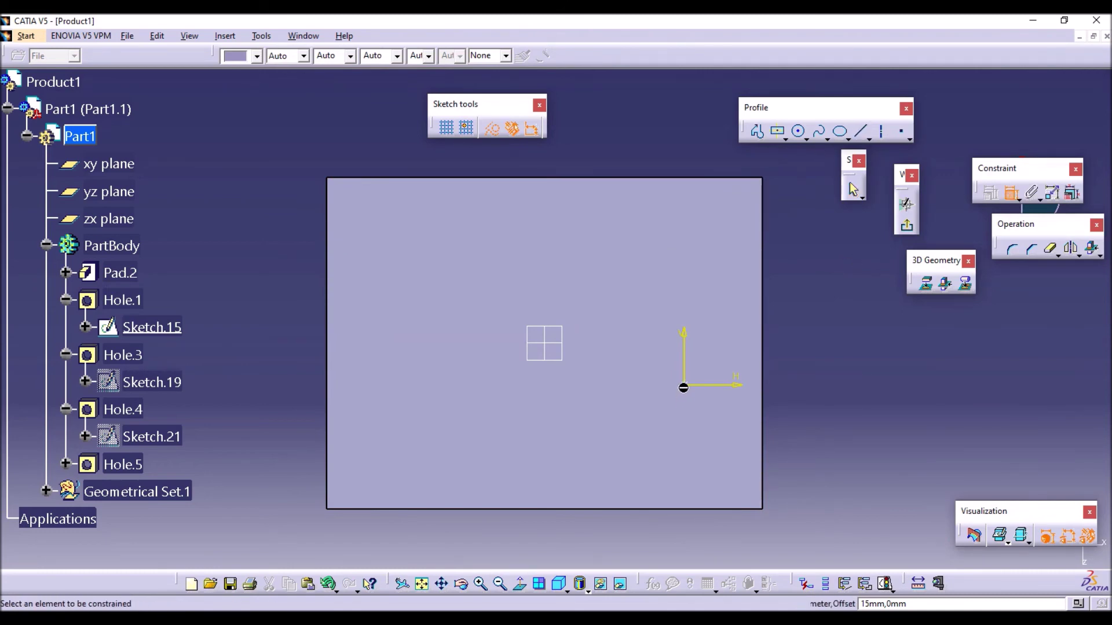
click(685, 385)
click(762, 362)
click(806, 372)
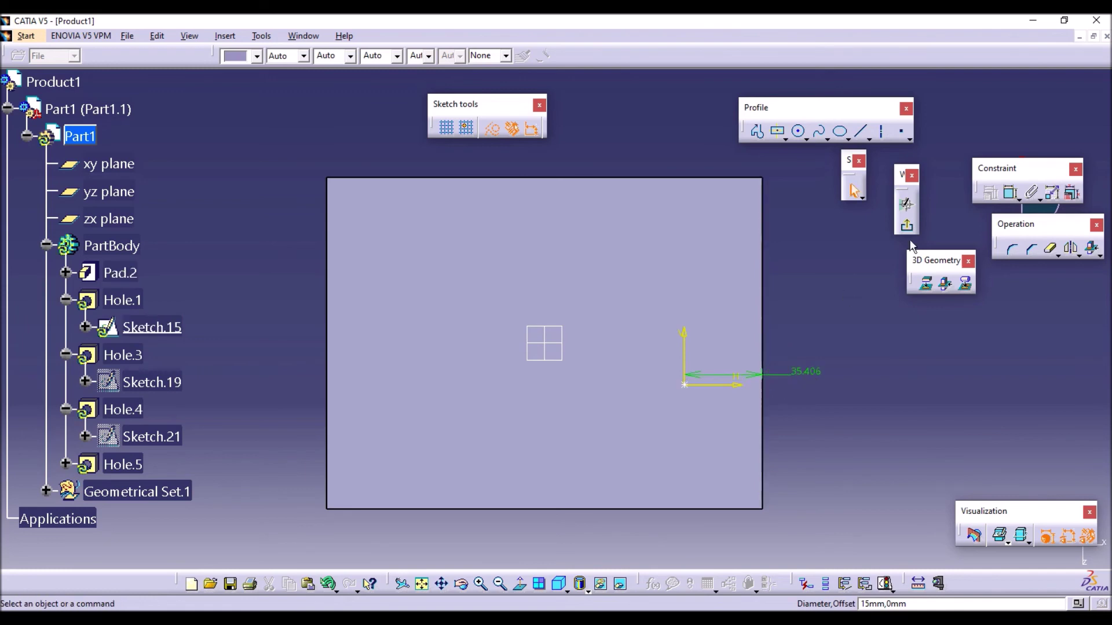
Dimension the plain hole's centre from the block's nearest long edge, exit the sketch and apply the hole's definition
click(1011, 193)
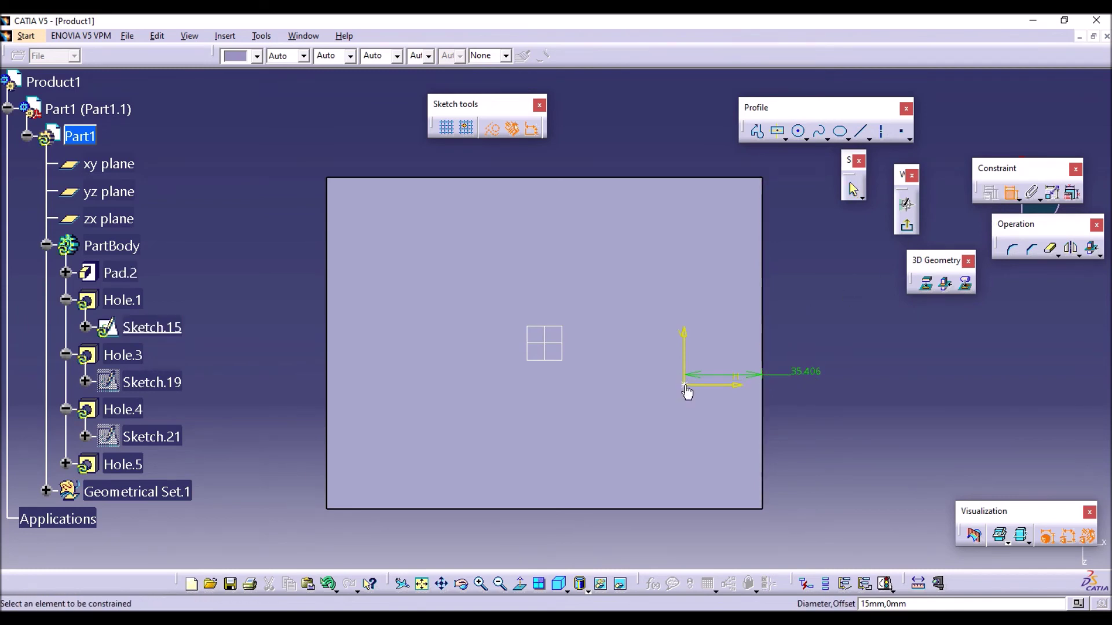
click(685, 387)
click(677, 510)
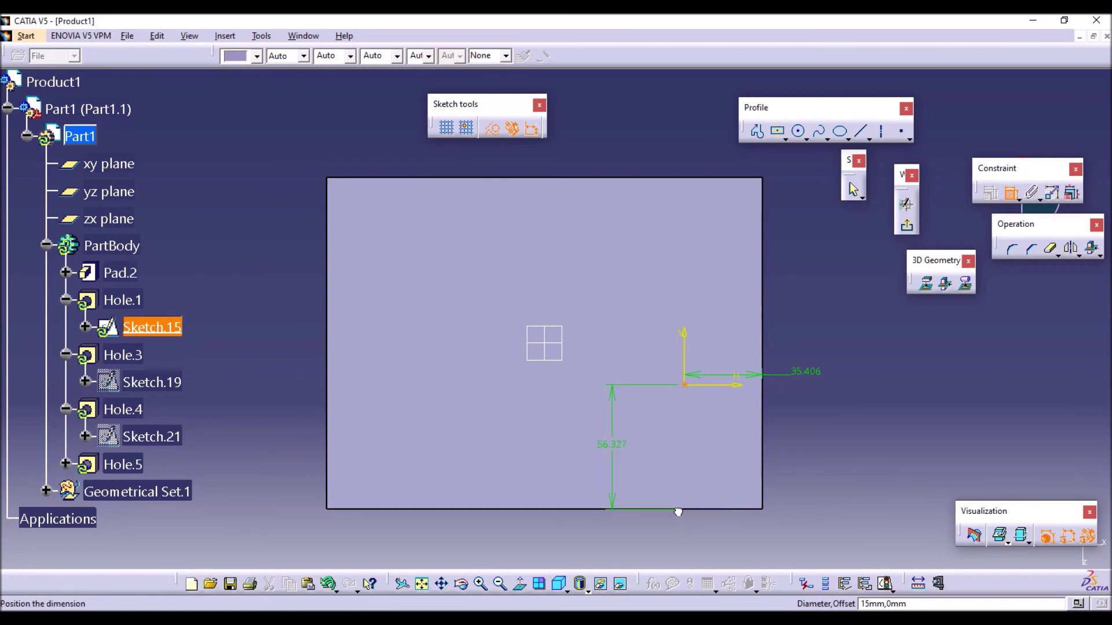
click(802, 440)
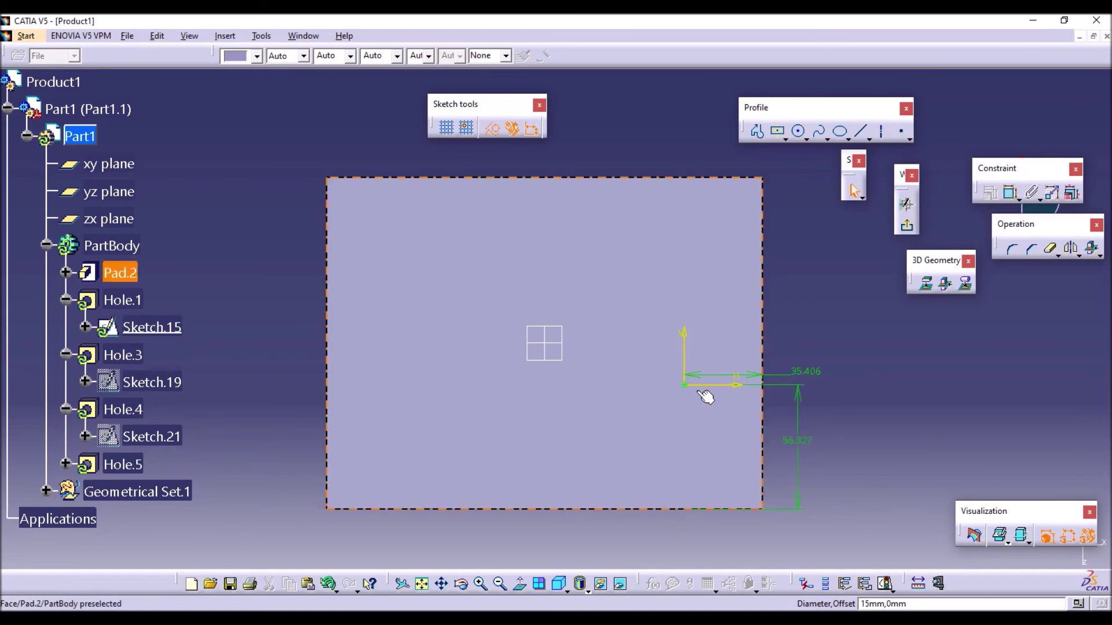
click(907, 226)
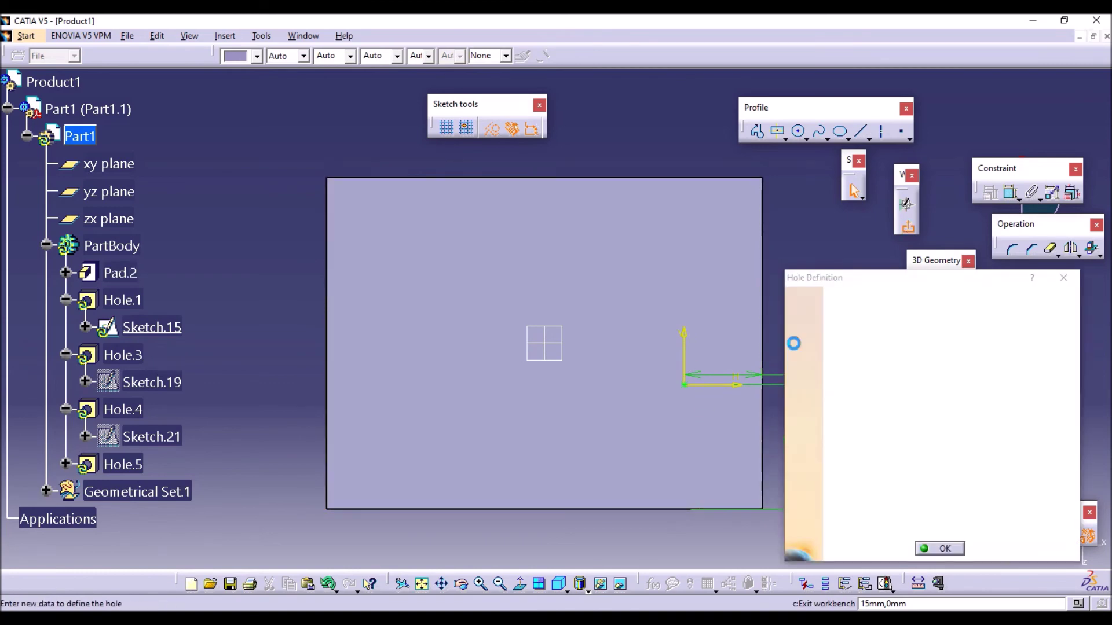
click(939, 549)
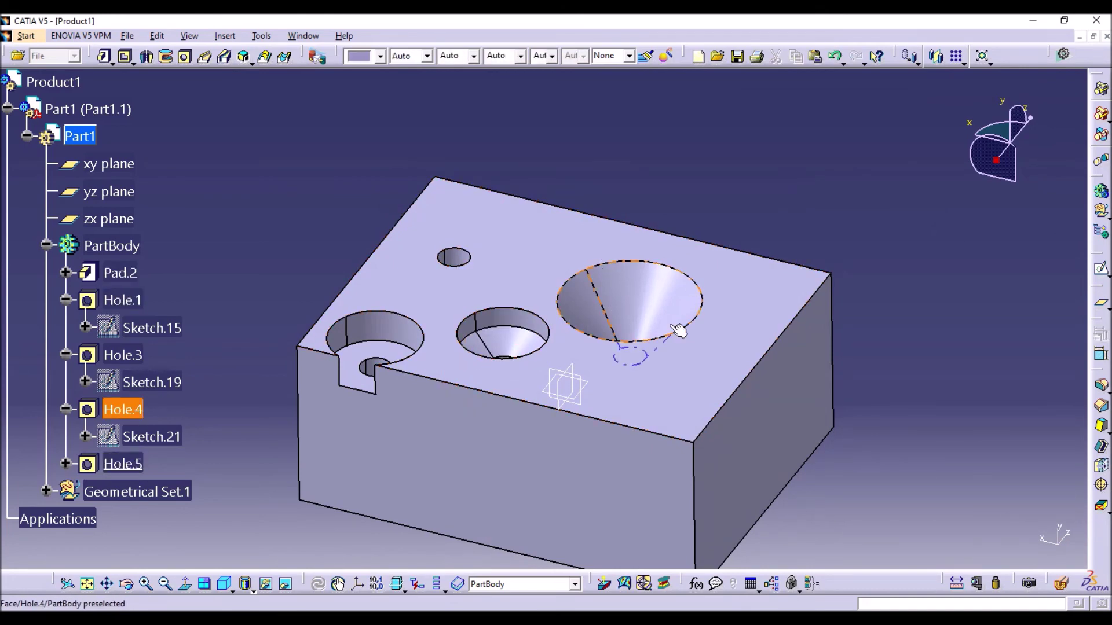
Open the counterbored hole's positioning sketch and dimension its centre from the block's nearest short edge
double_click(123, 354)
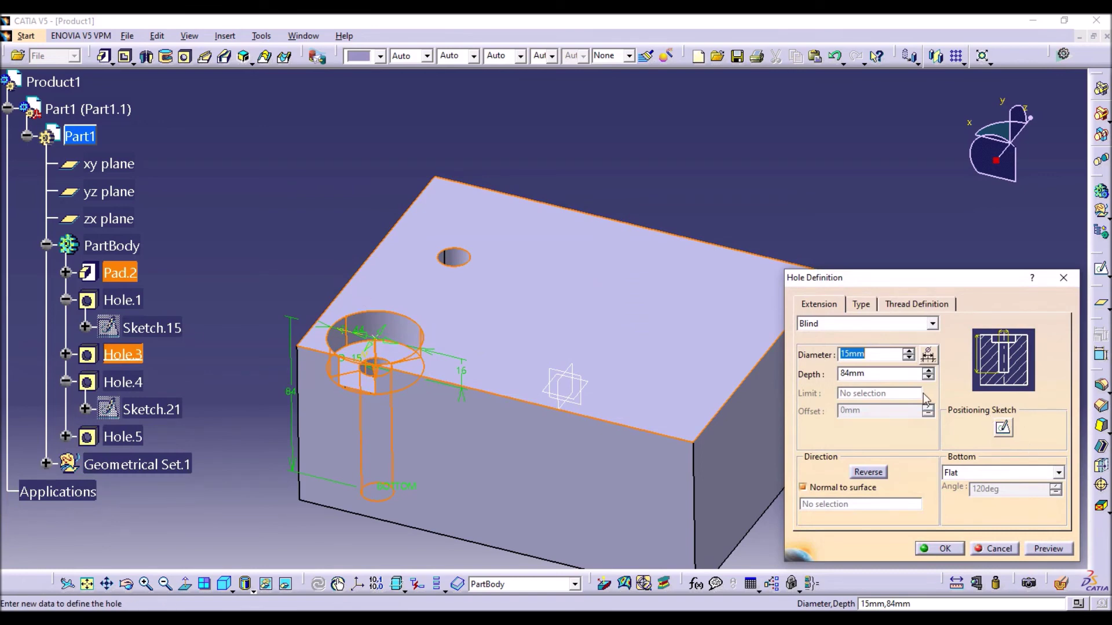
click(1004, 429)
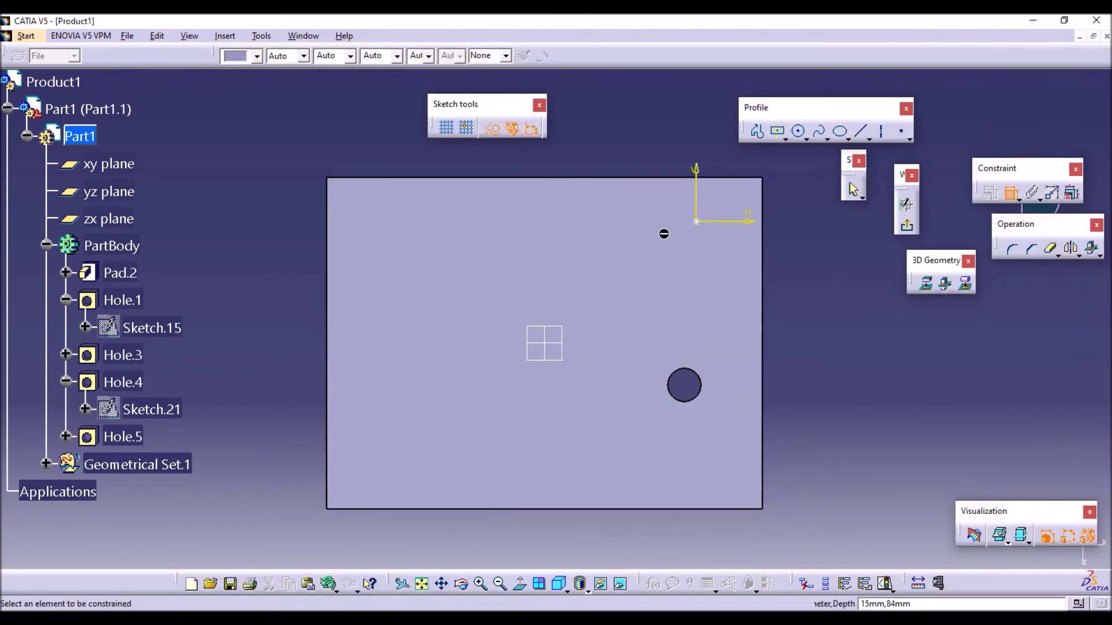
click(703, 226)
click(776, 253)
click(804, 215)
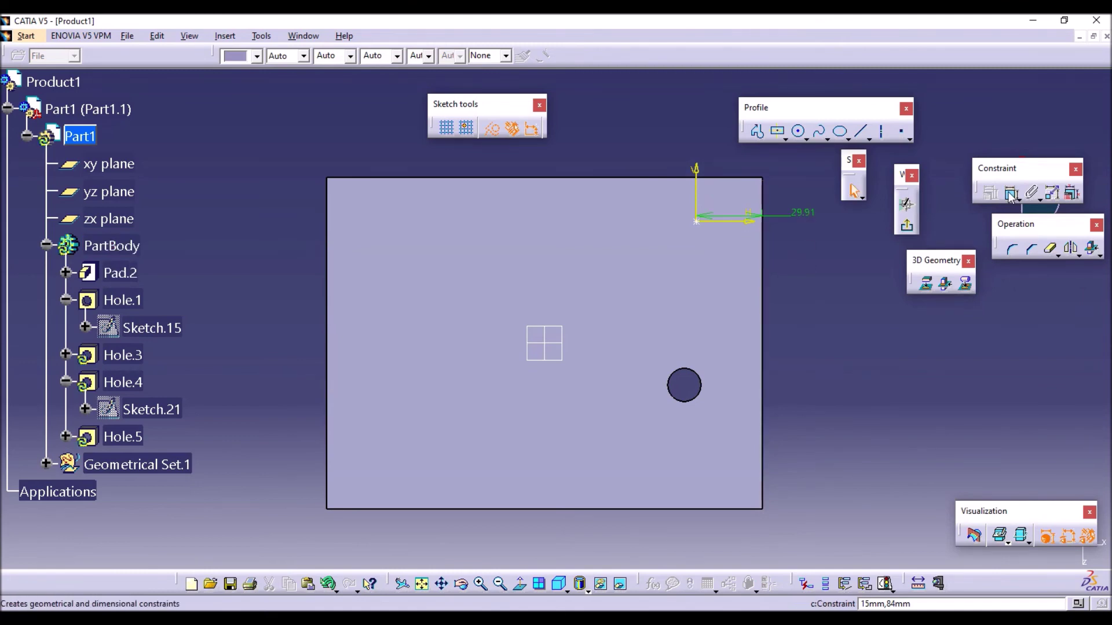
Dimension the counterbored hole's centre from the block's nearest long edge, exit the sketch and apply the hole's definition
click(704, 223)
click(693, 177)
click(694, 168)
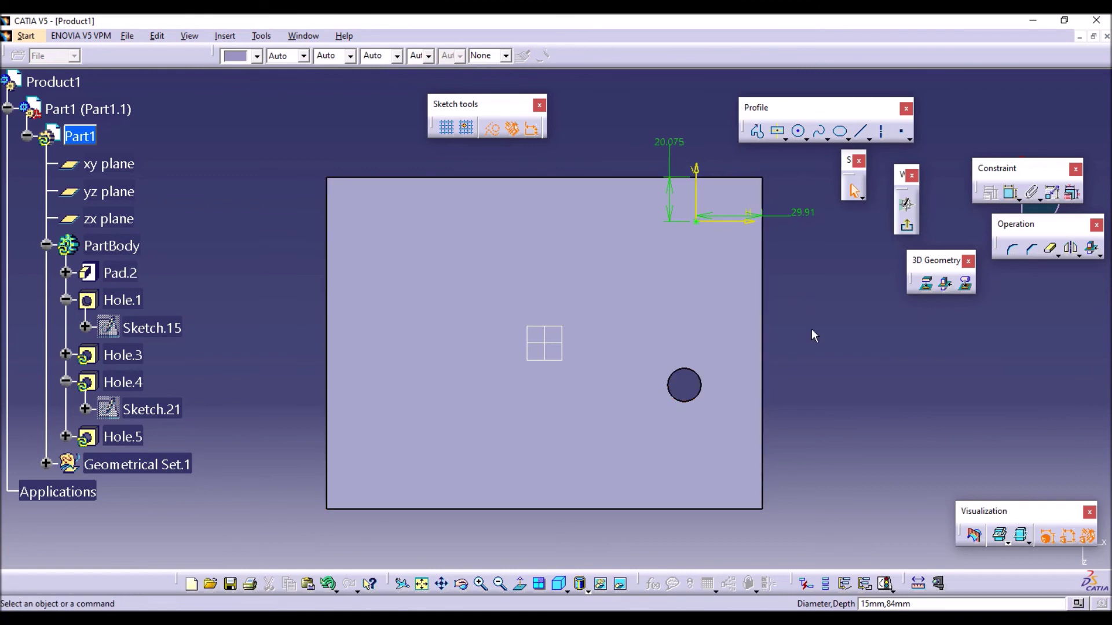
click(906, 225)
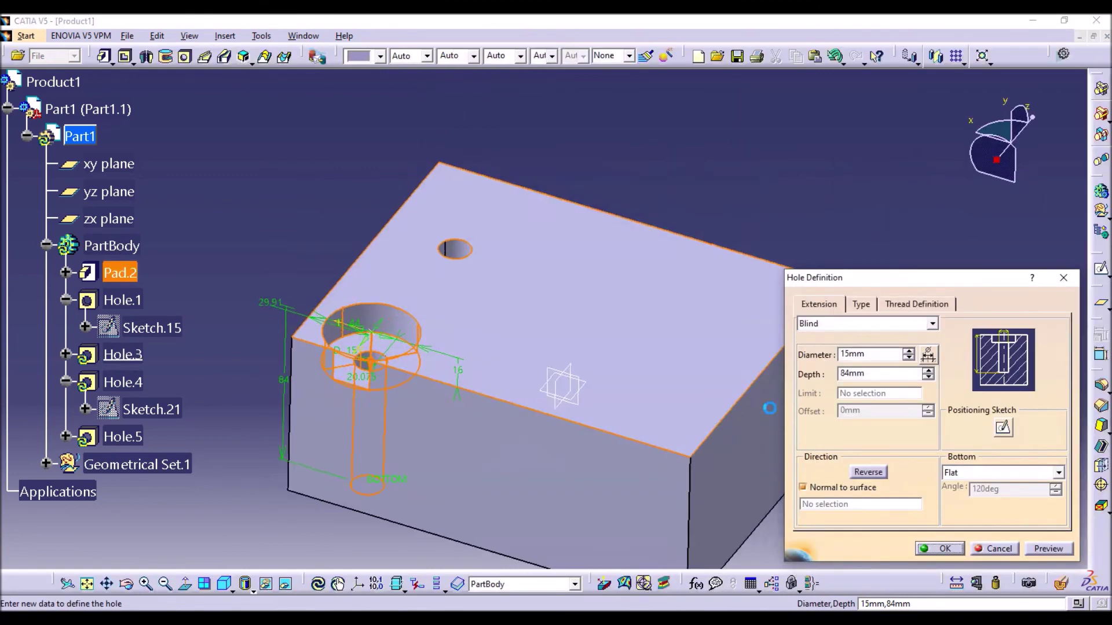
click(943, 548)
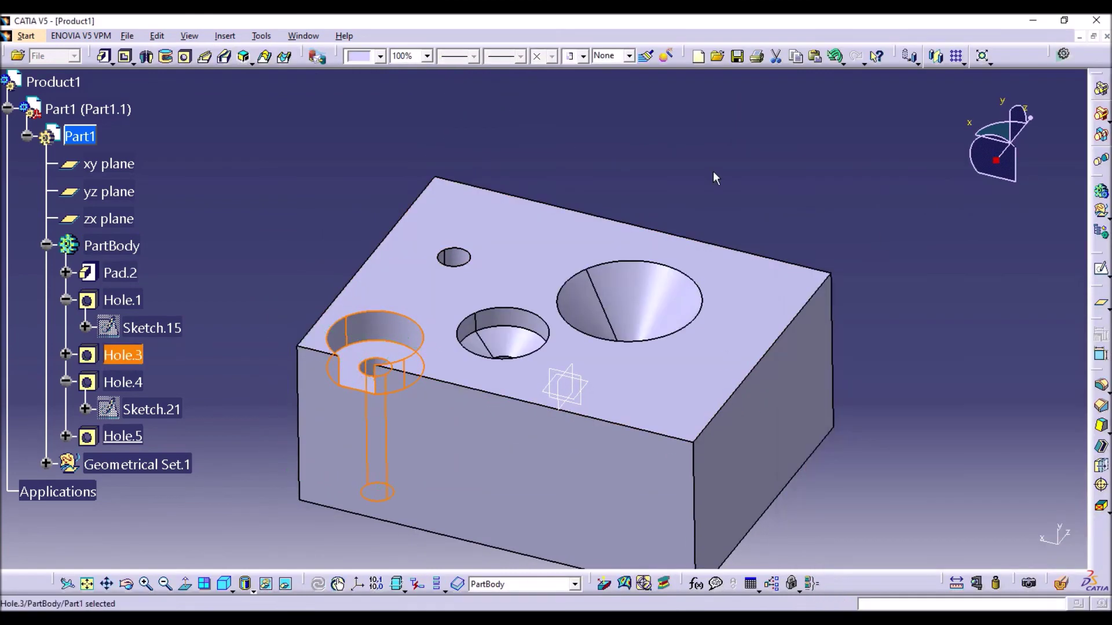
Change the bottom of the counterbored hole, Hole.3, to V-Bottom with a 50-degree angle and apply the definition
mouse_move(355, 251)
middle_down()
mouse_move(341, 208)
mouse_move(342, 236)
middle_up()
click(341, 208)
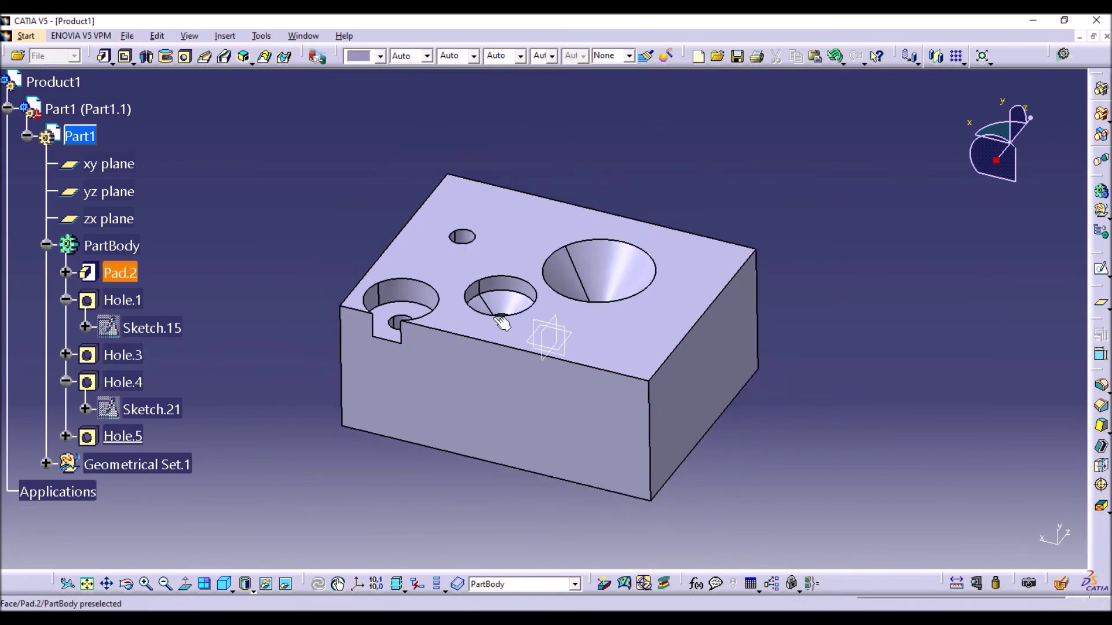
double_click(130, 356)
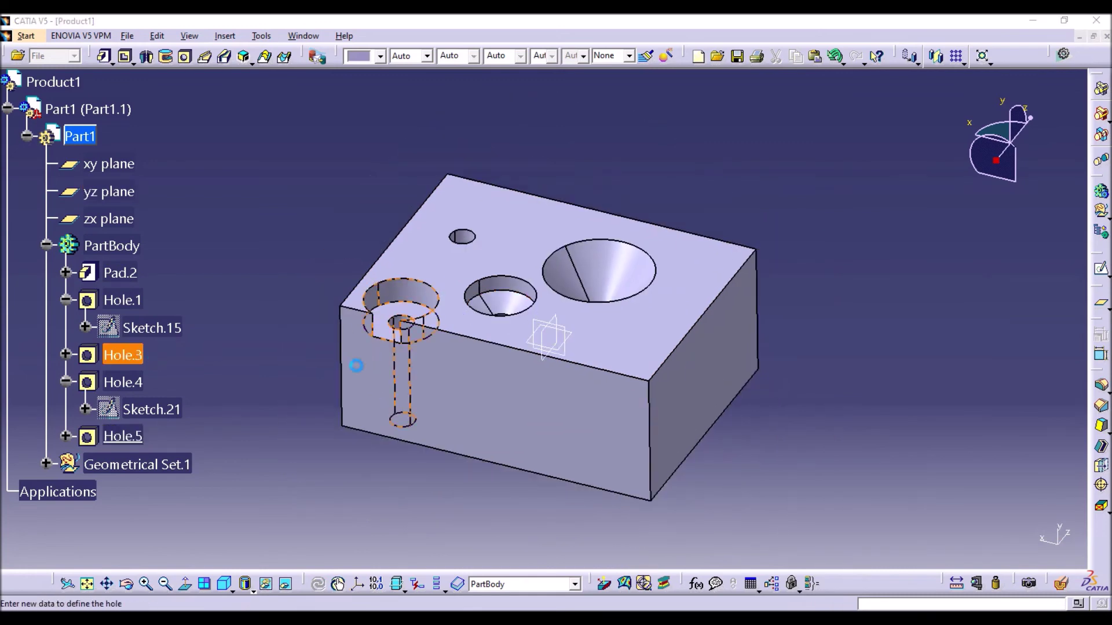
drag(893, 275, 819, 252)
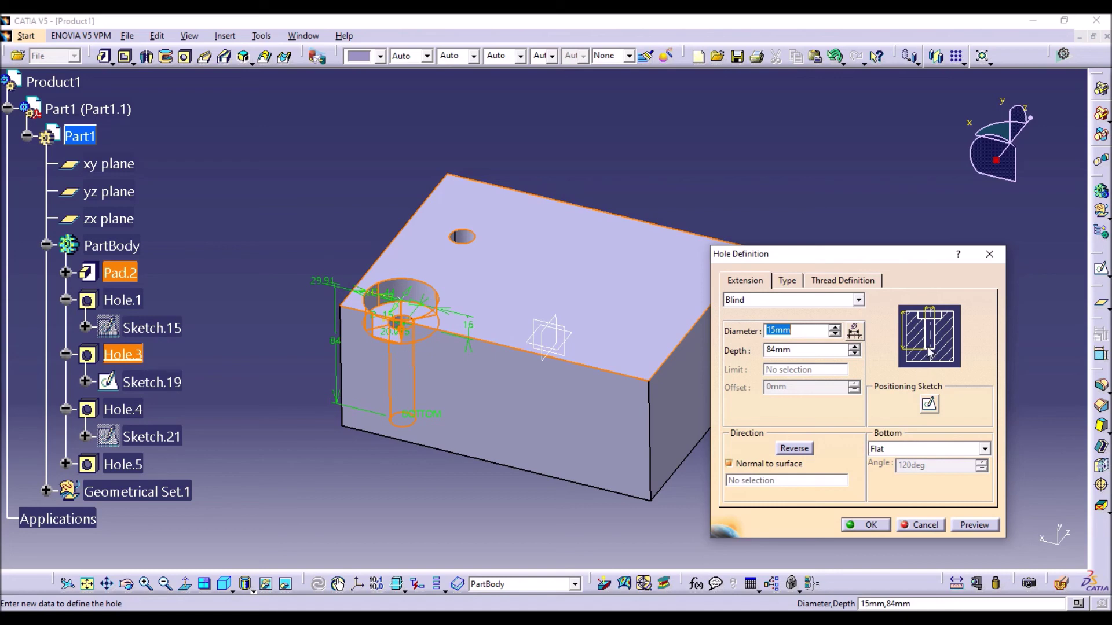
click(895, 450)
click(891, 474)
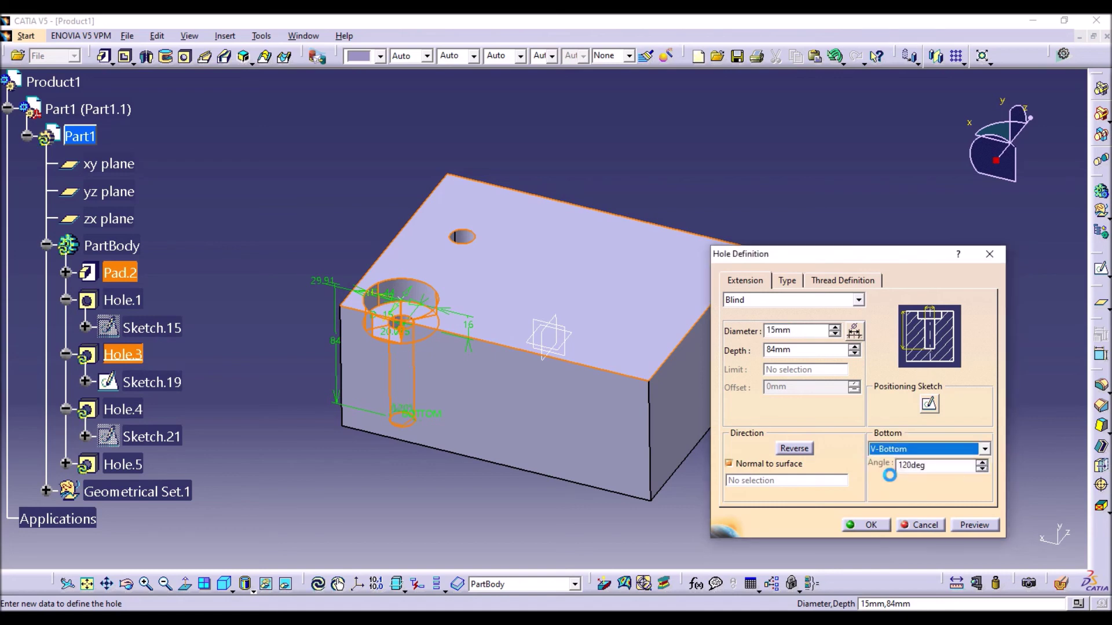
click(982, 464)
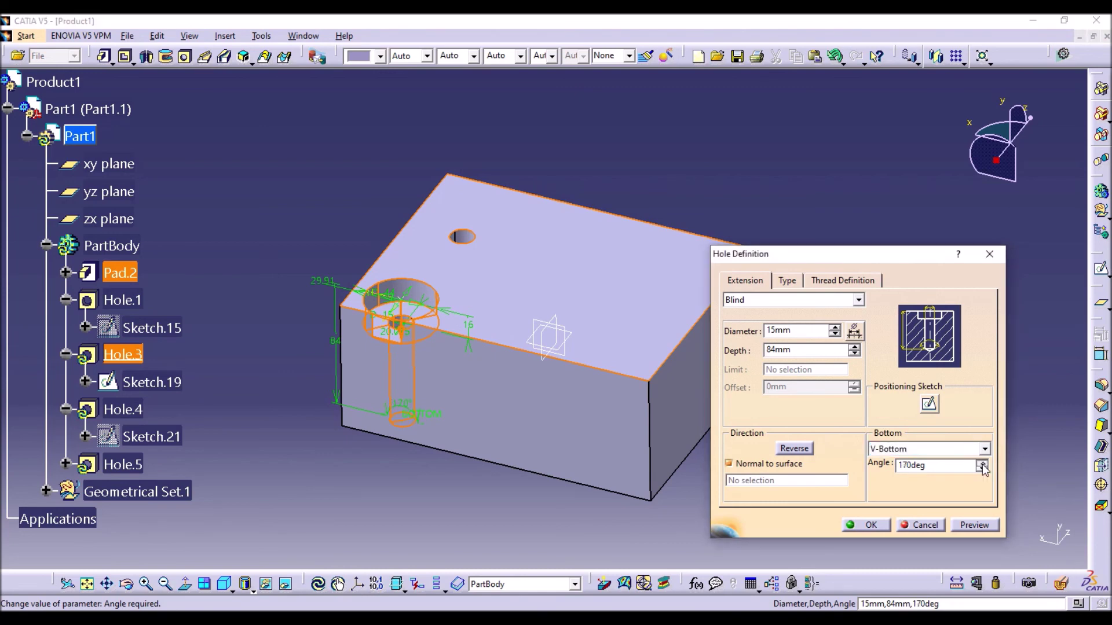
click(982, 471)
click(982, 464)
click(983, 464)
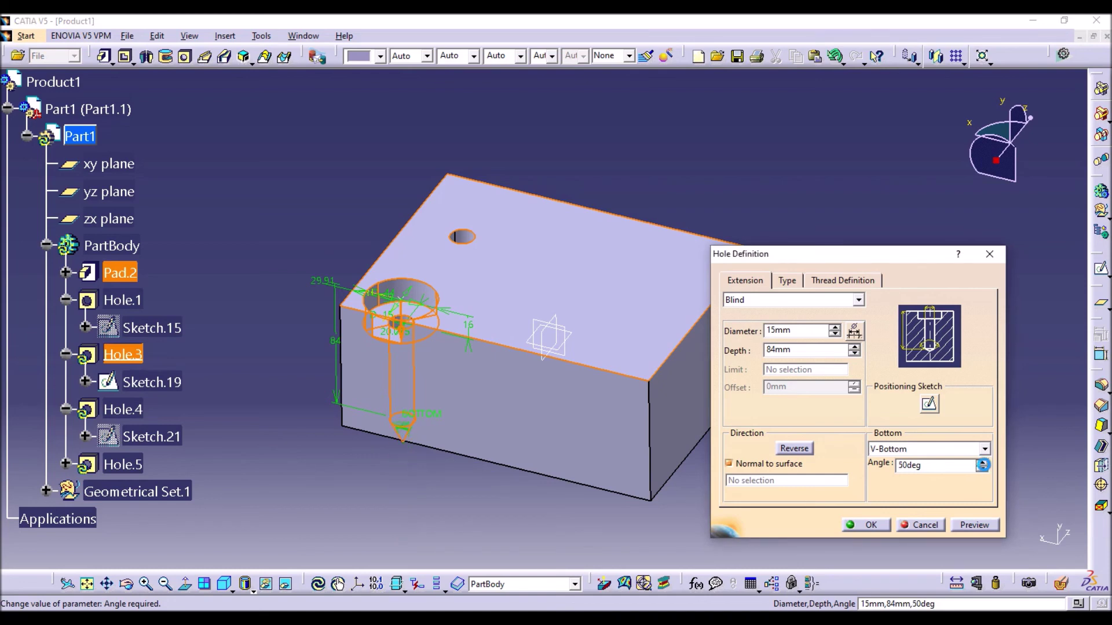
click(862, 526)
Section the block dynamically through the counterbored hole to inspect its bottom, and close the section view
middle_drag(474, 513, 573, 359)
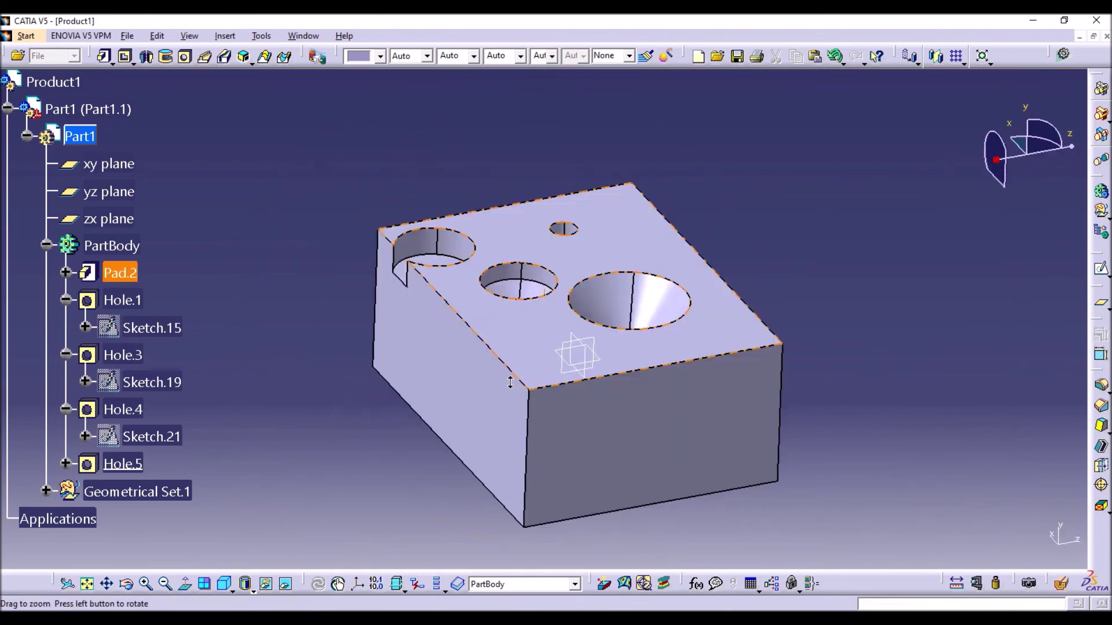
click(1064, 585)
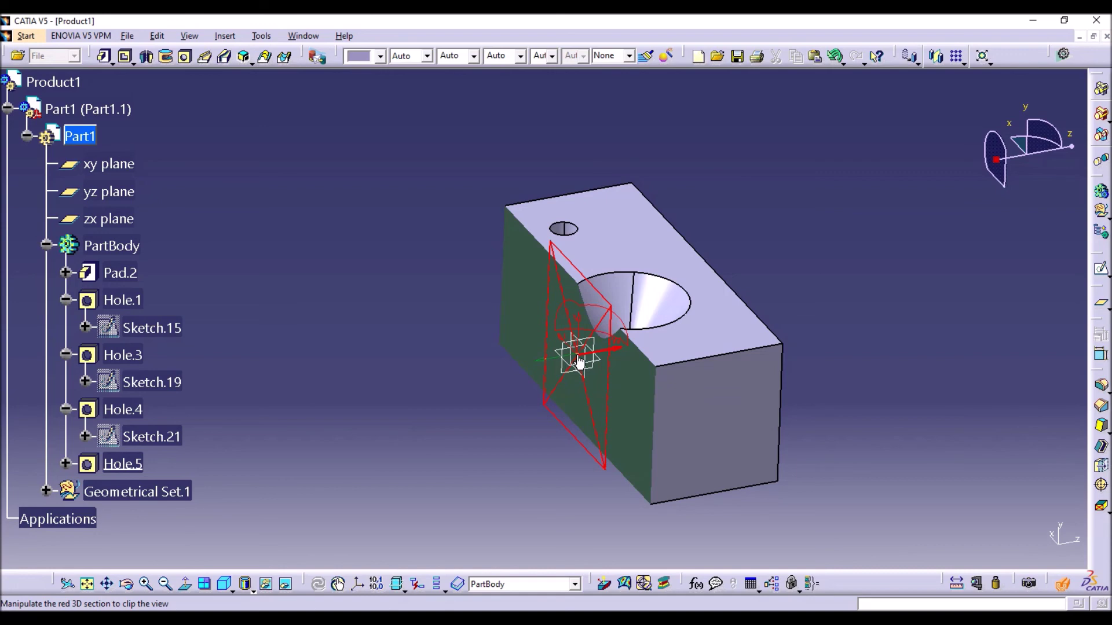
drag(577, 357, 496, 405)
middle_drag(523, 425, 703, 259)
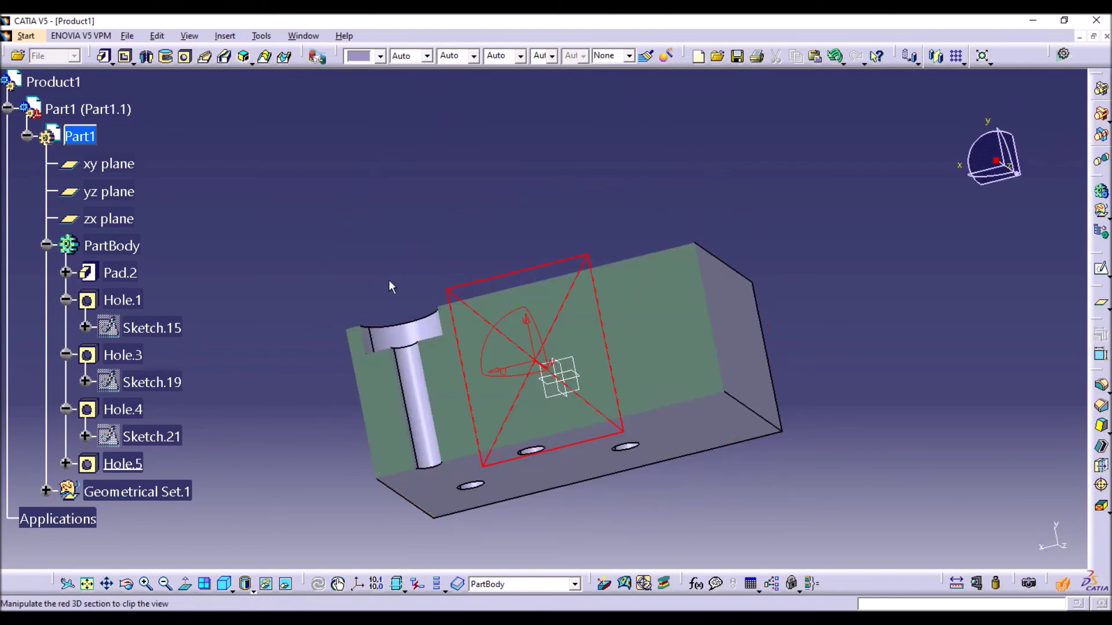
click(1065, 584)
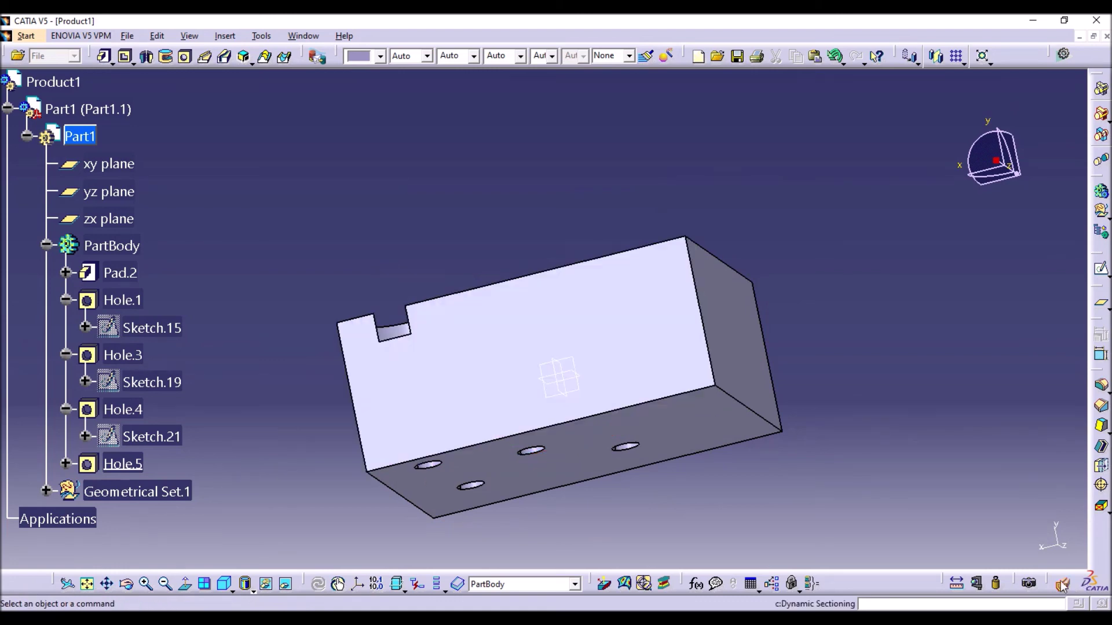
Reduce the depth of the counterbored hole, Hole.3, to 59 mm and apply the definition
click(377, 332)
double_click(123, 354)
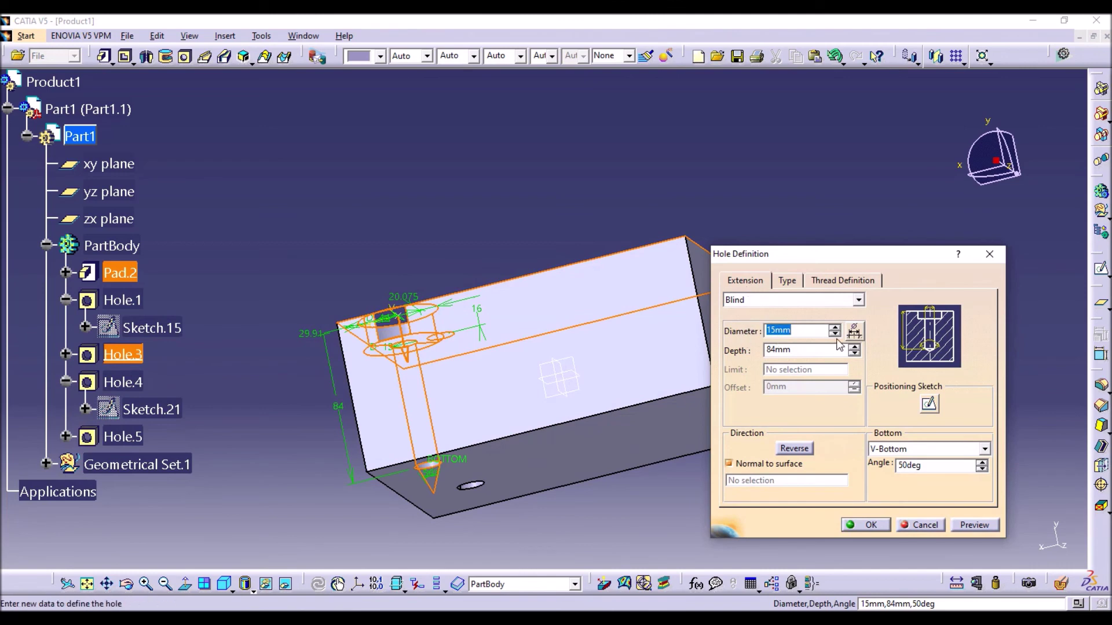
click(854, 353)
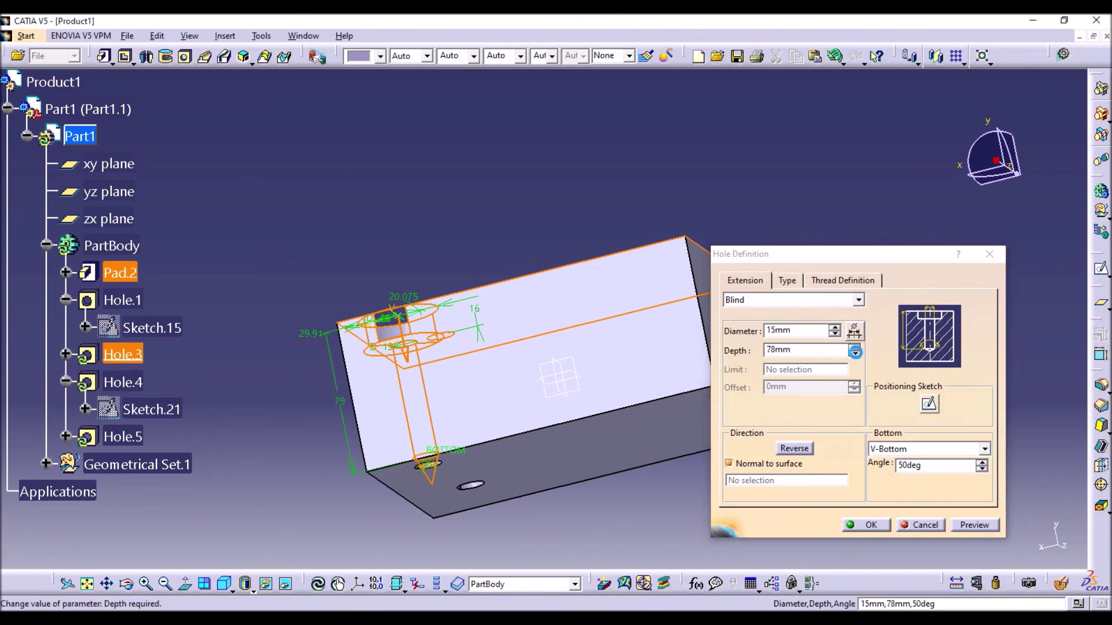
click(855, 354)
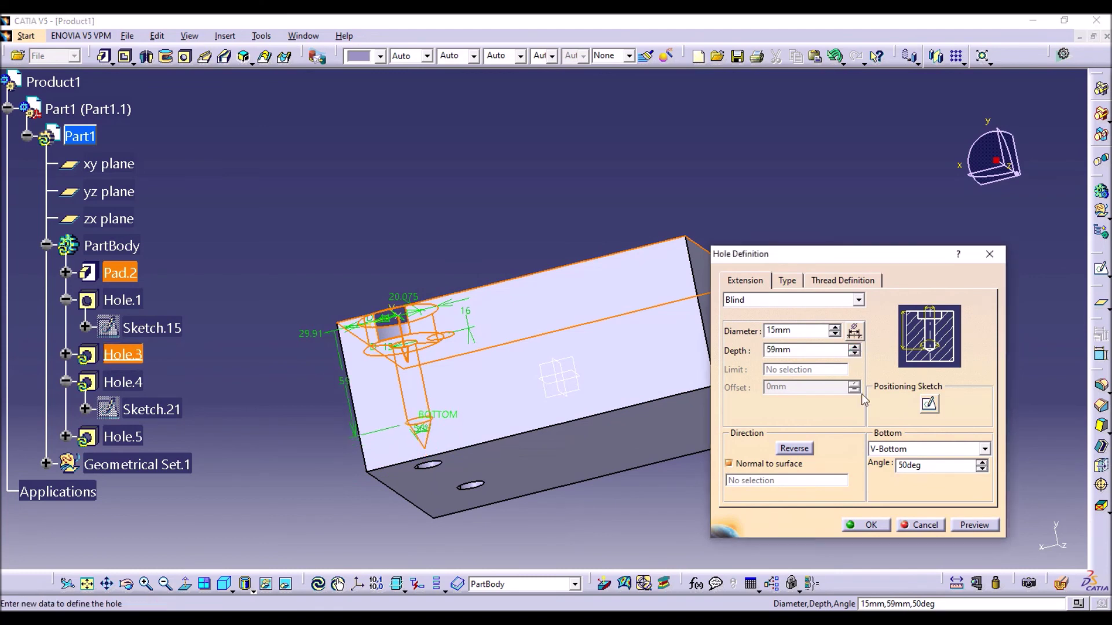
click(870, 527)
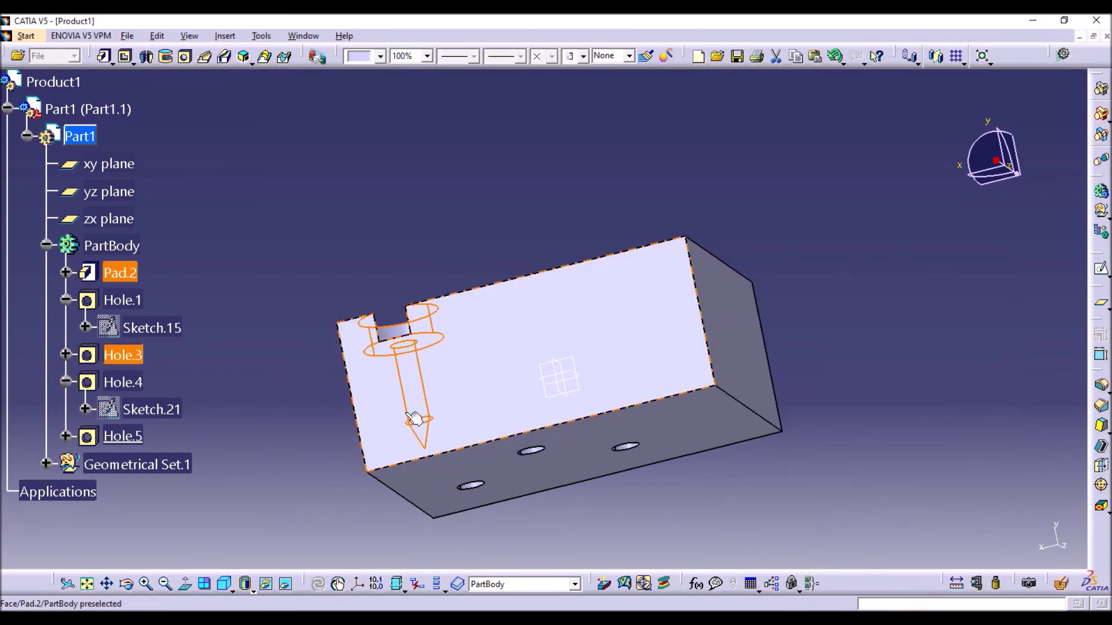
Section the block again through the shortened counterbored hole, examine its V-shaped bottom from below, and end the sectioning
middle_drag(752, 373, 550, 443)
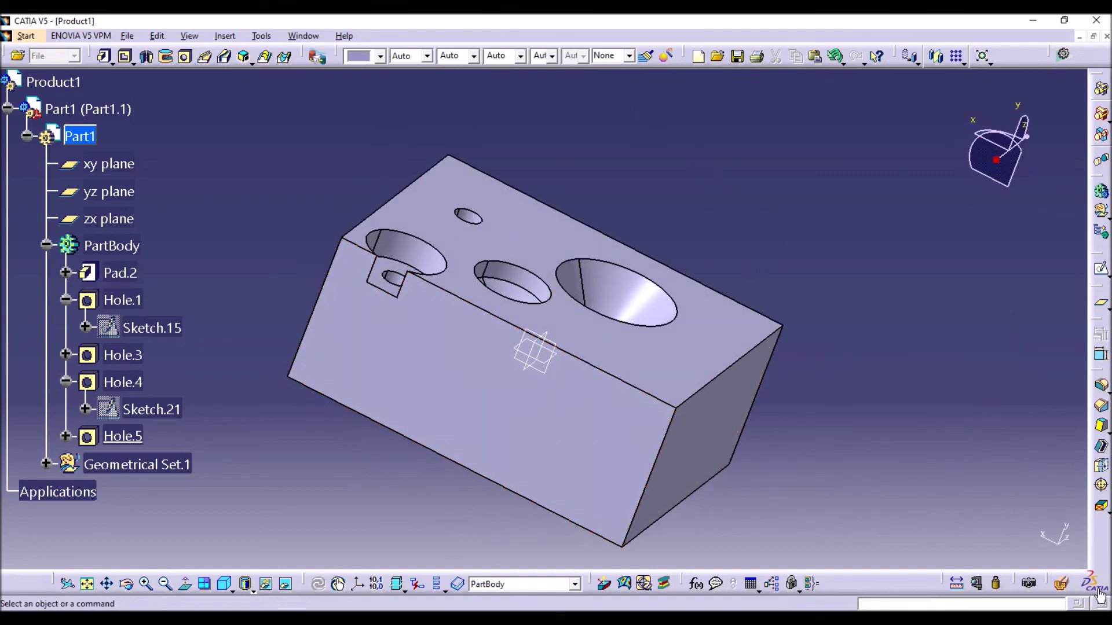
click(1061, 583)
middle_drag(571, 357, 629, 350)
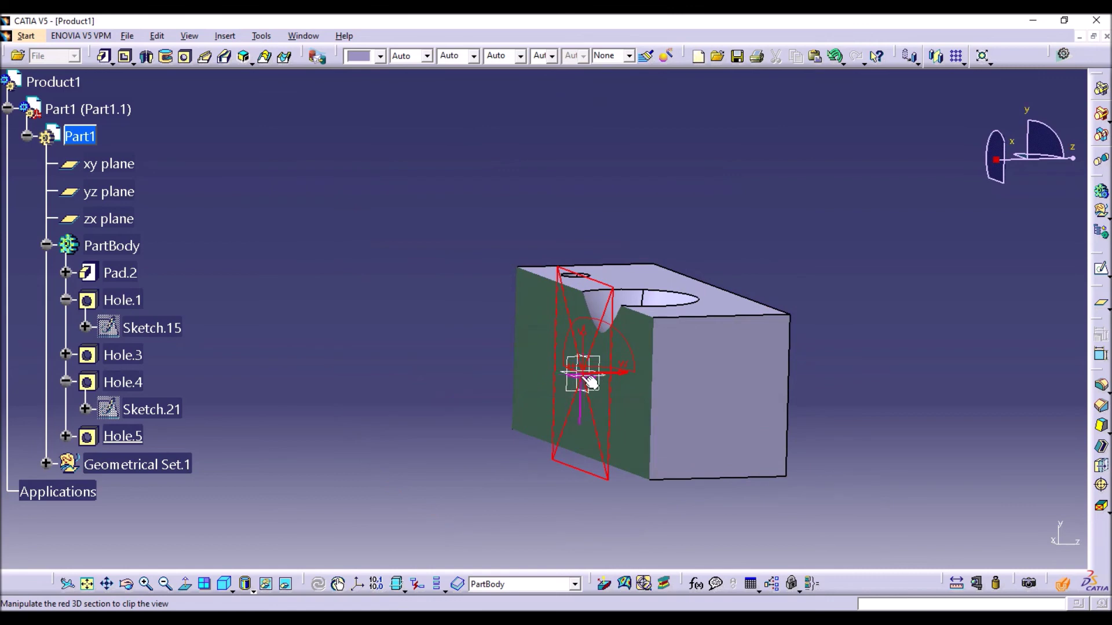
middle_drag(578, 367, 573, 365)
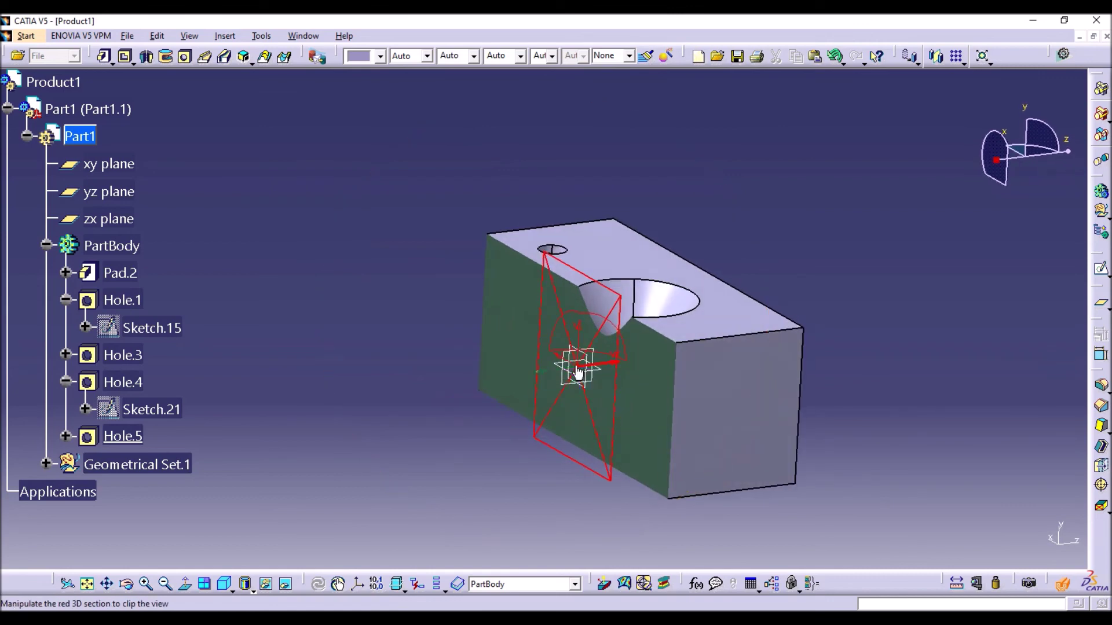
drag(559, 379, 485, 414)
middle_drag(485, 414, 728, 439)
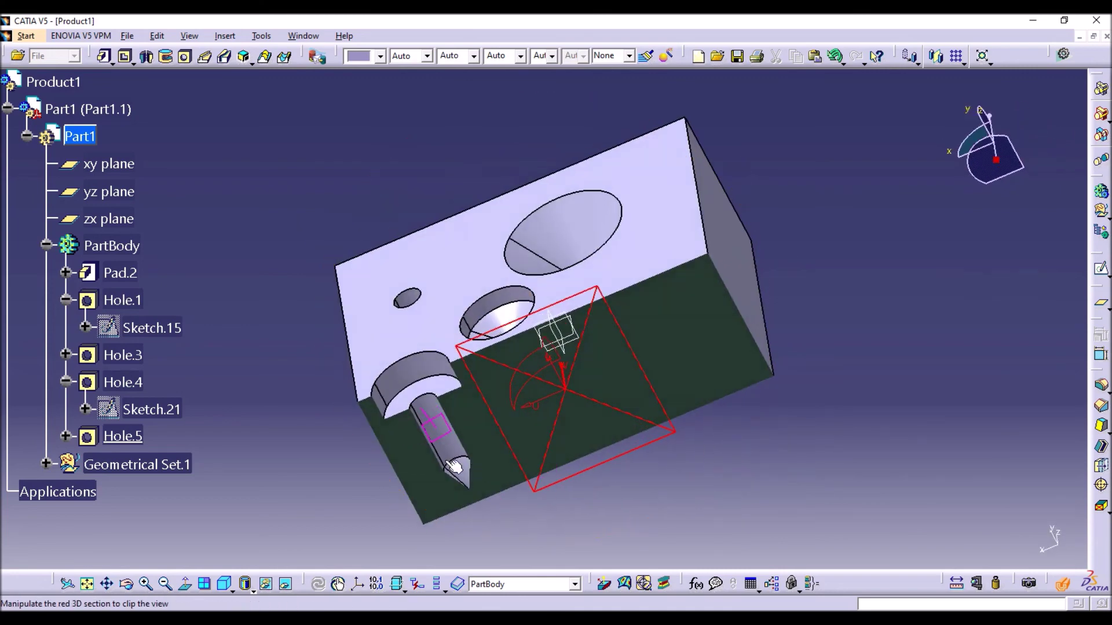
key(Escape)
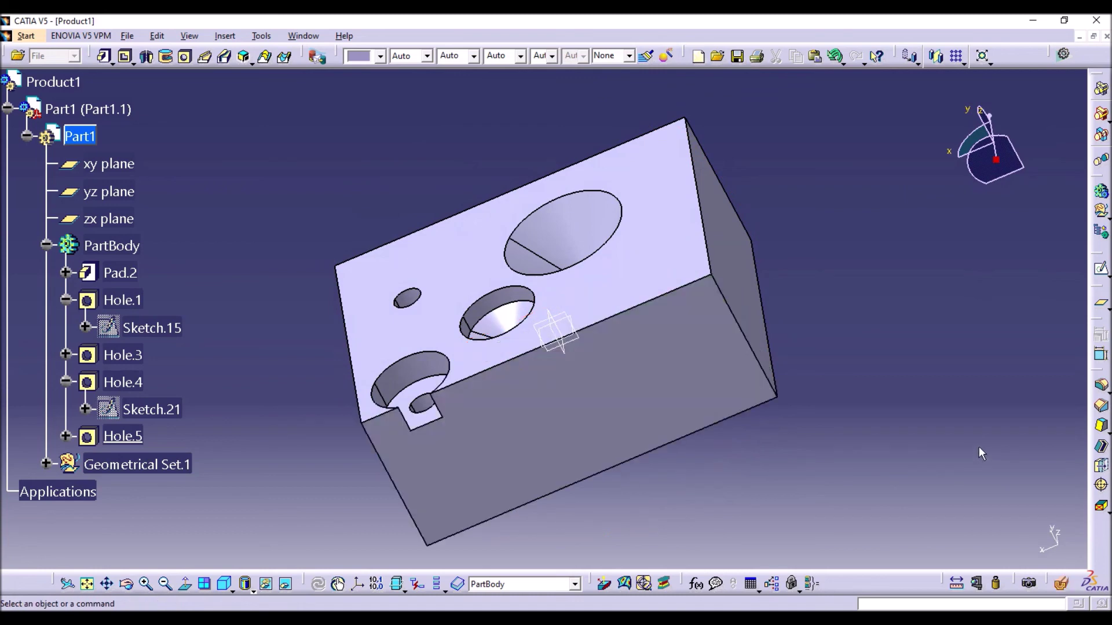
Open a sketch on the xy plane and draw an inclined line from the origin to beyond the block's upper edge
middle_drag(753, 326, 559, 322)
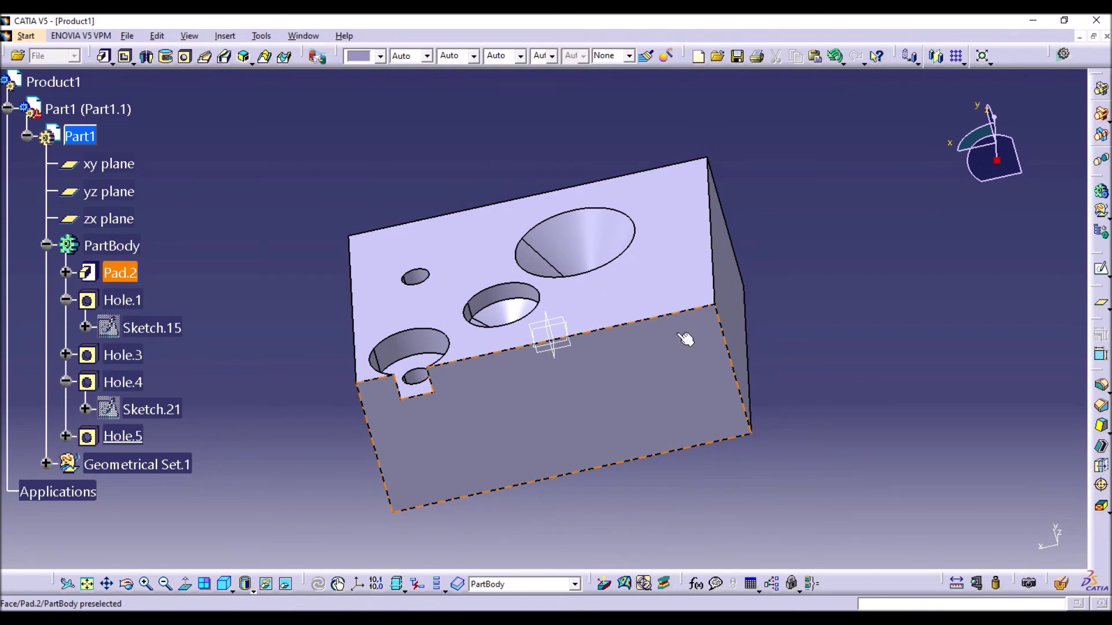
scroll(598, 336, up, 1)
middle_drag(599, 336, 591, 290)
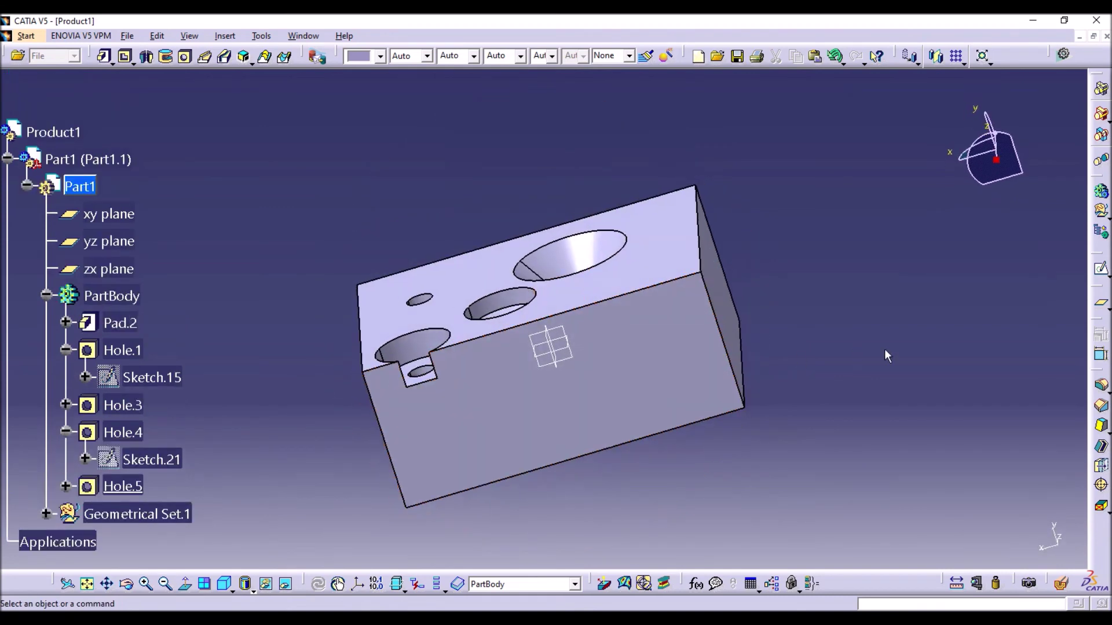
click(562, 333)
middle_drag(658, 318, 1061, 272)
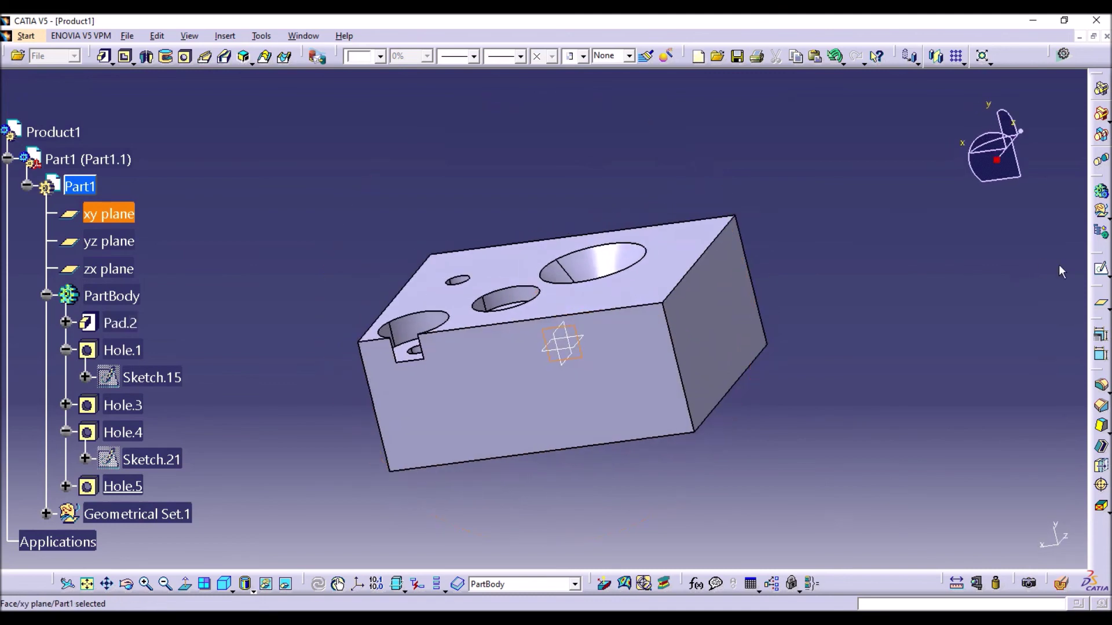
click(1102, 272)
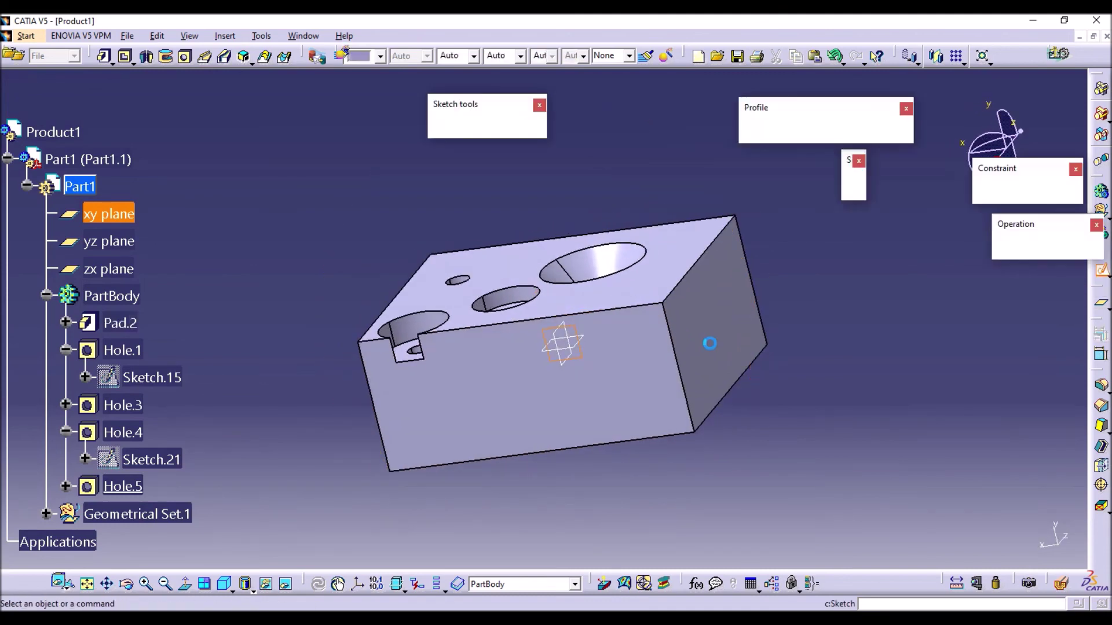
click(861, 131)
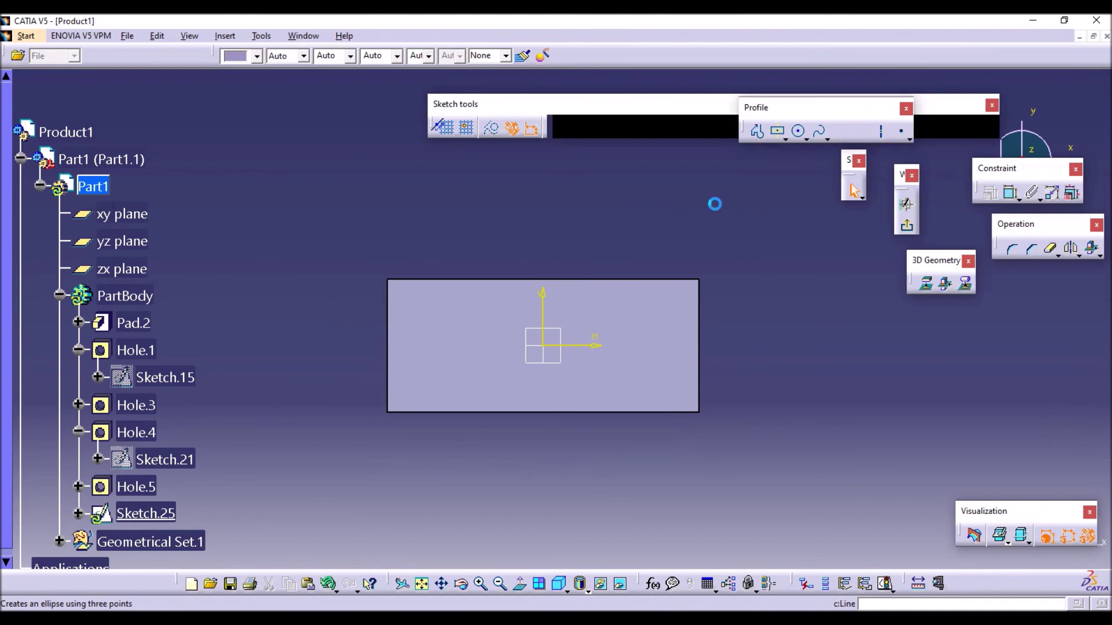
click(544, 346)
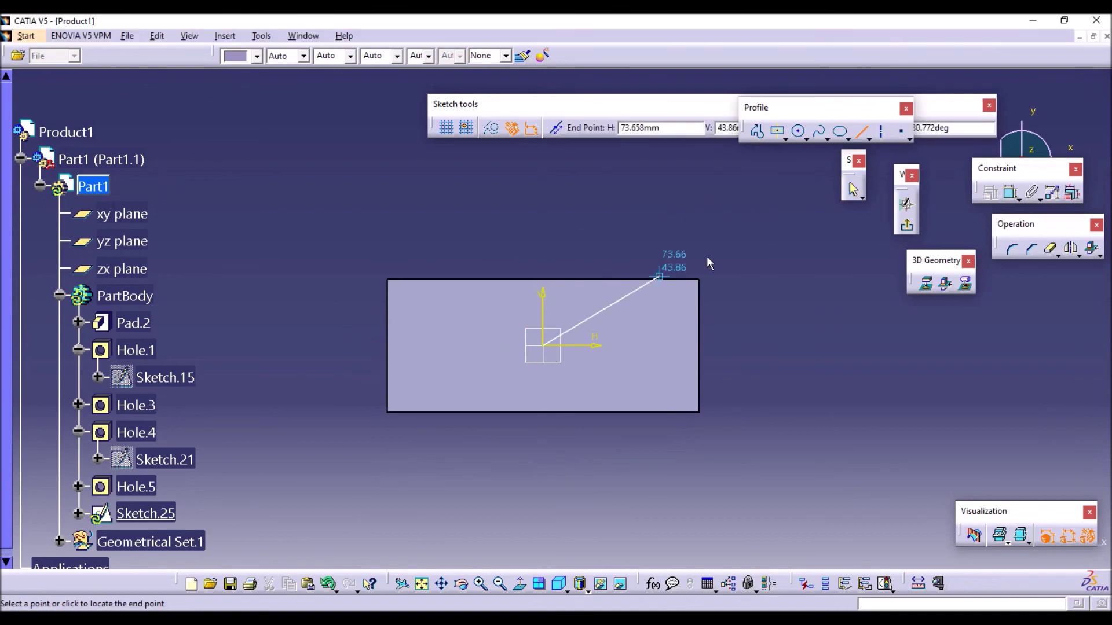
click(760, 217)
Constrain the line's angle to the horizontal axis at 30 degrees and exit the sketch
click(1017, 199)
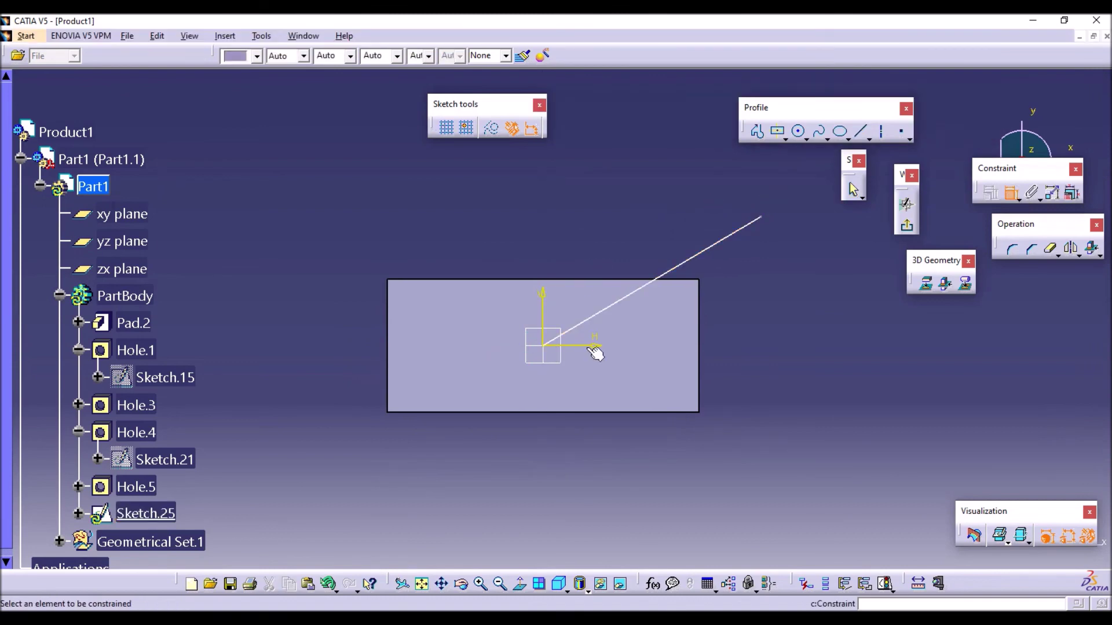
click(617, 304)
click(625, 319)
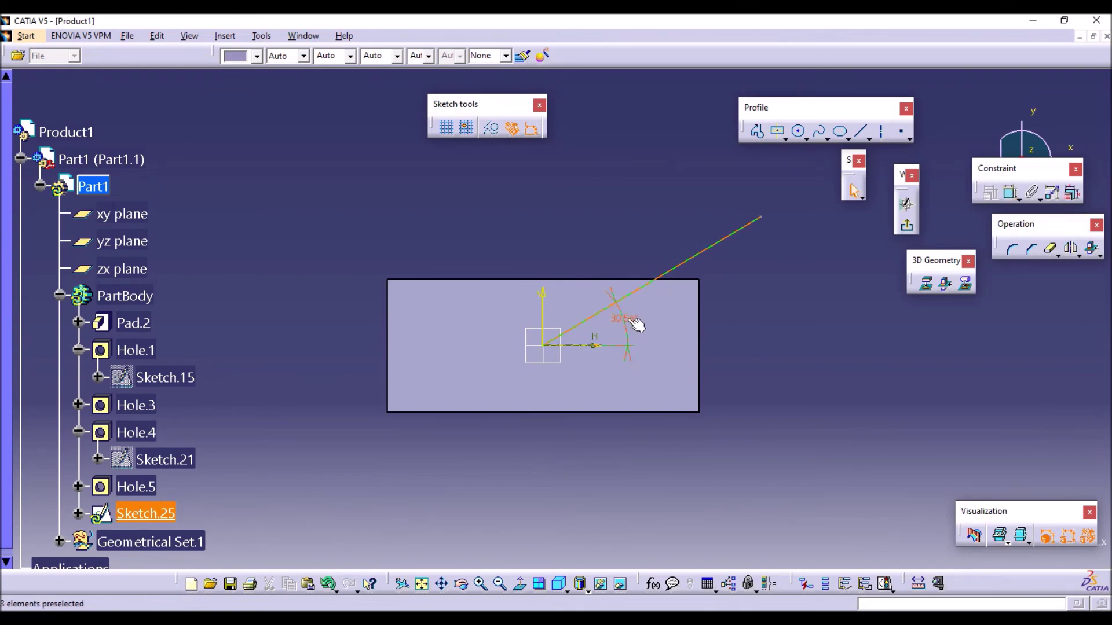
double_click(627, 318)
text(30)
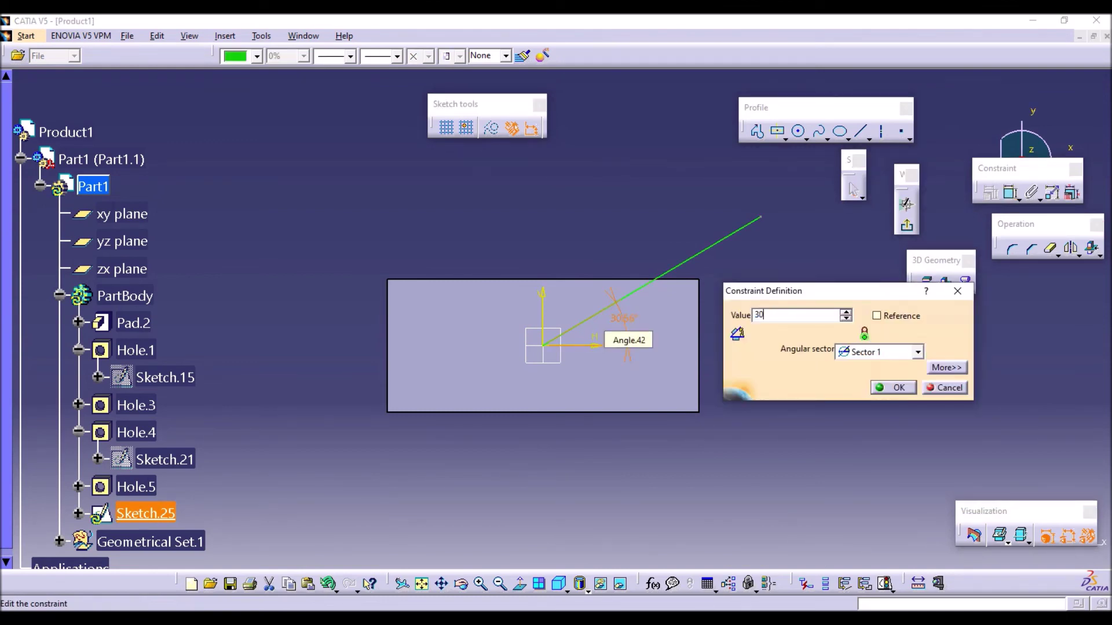
key(Return)
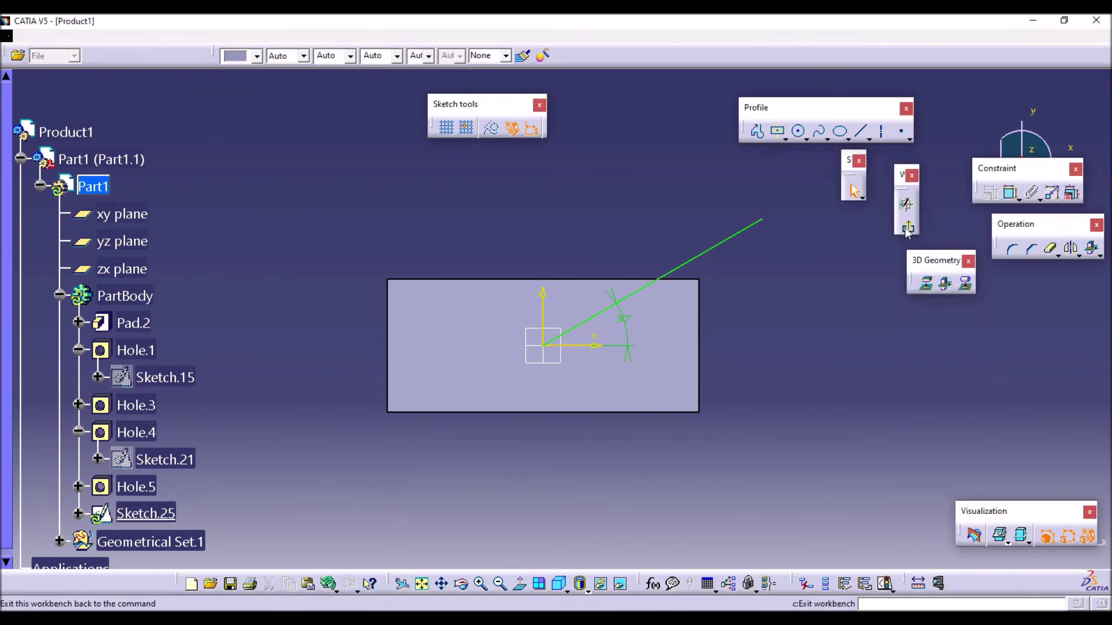
click(906, 225)
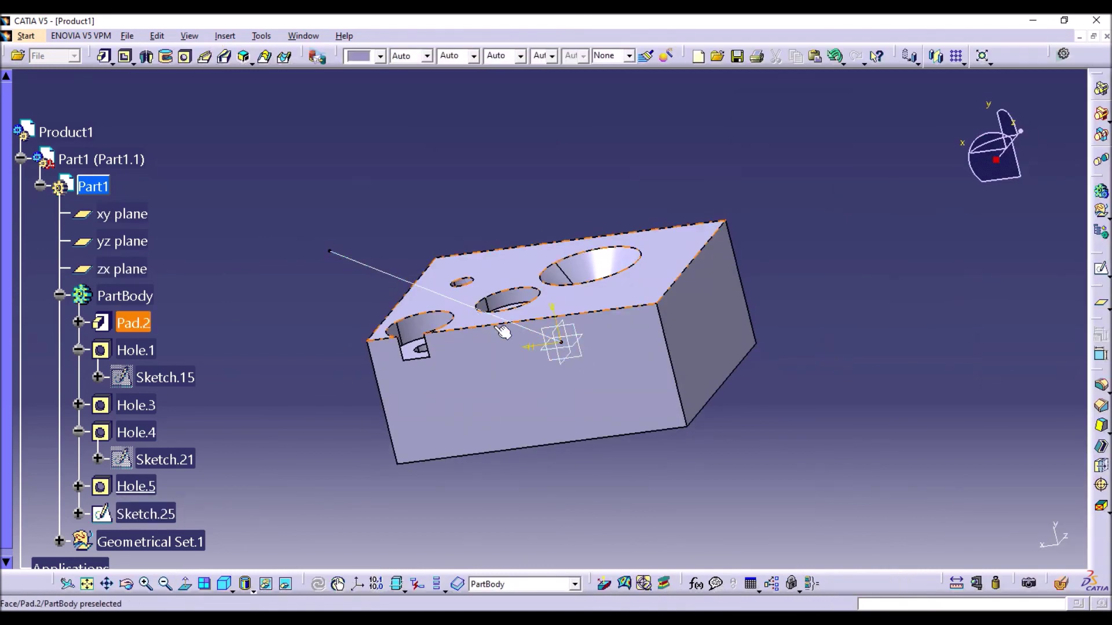
Start a blind hole 15 mm in diameter and 84 mm deep on the block's end face
middle_drag(677, 330, 847, 257)
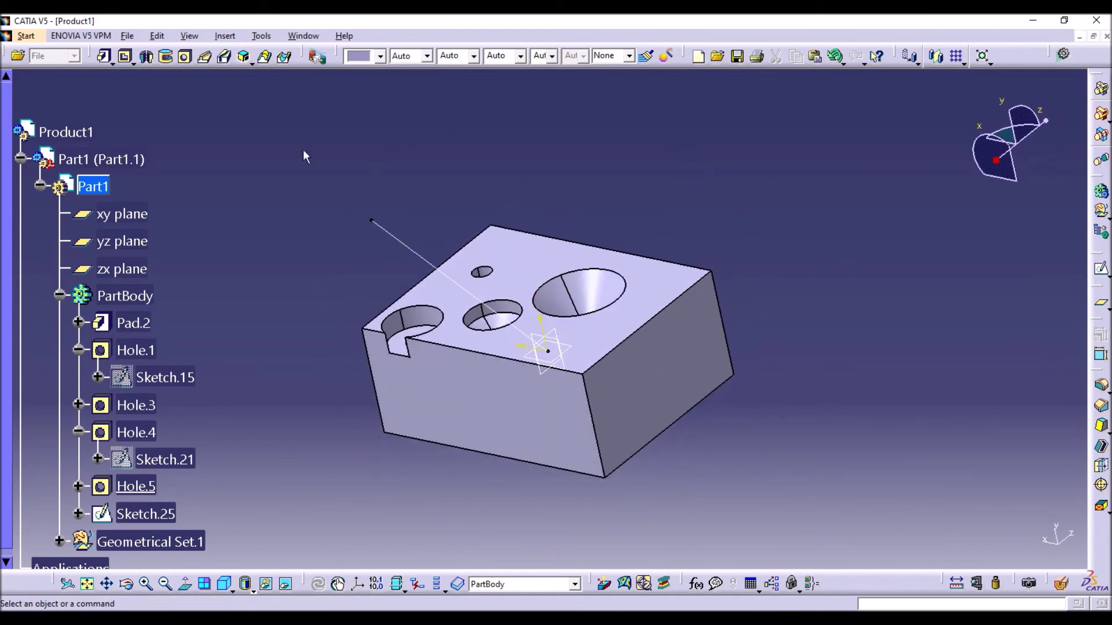
click(184, 56)
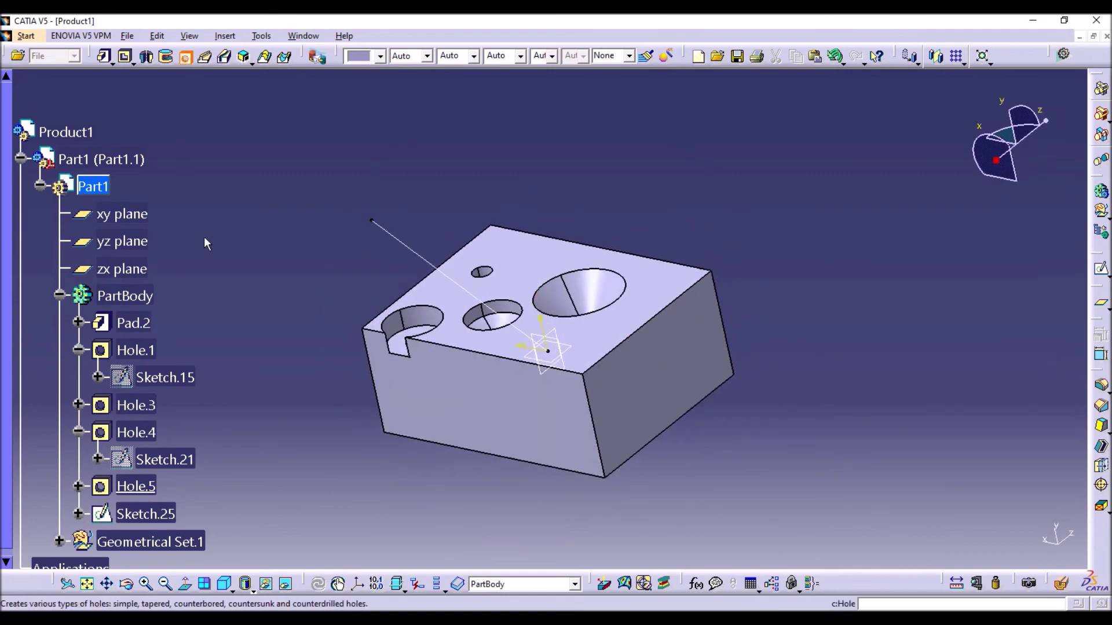
click(637, 374)
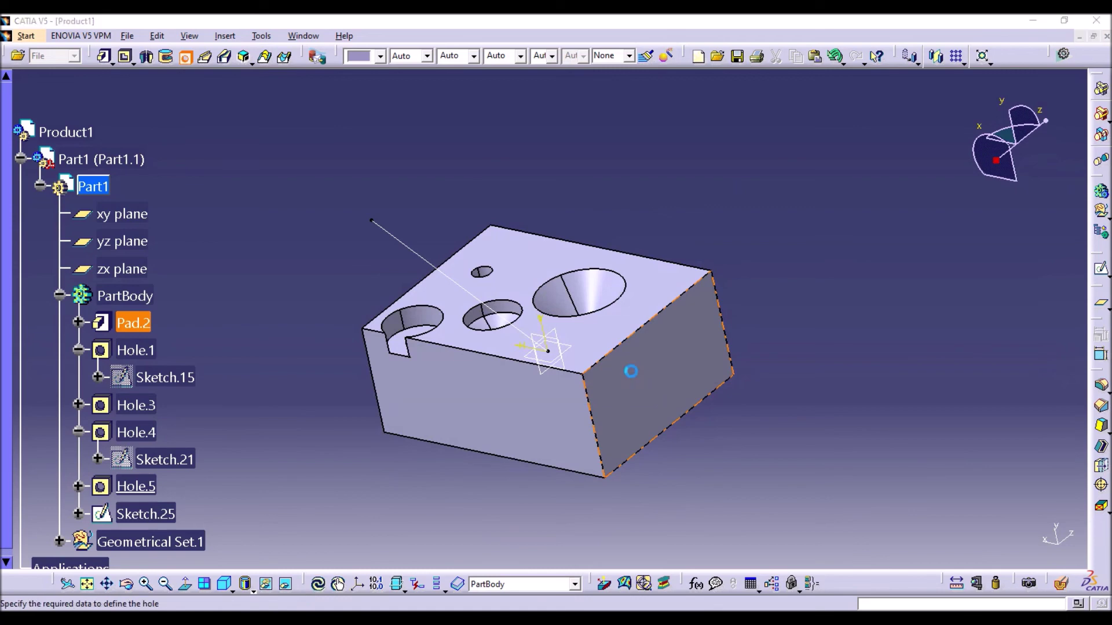
middle_drag(496, 451, 531, 350)
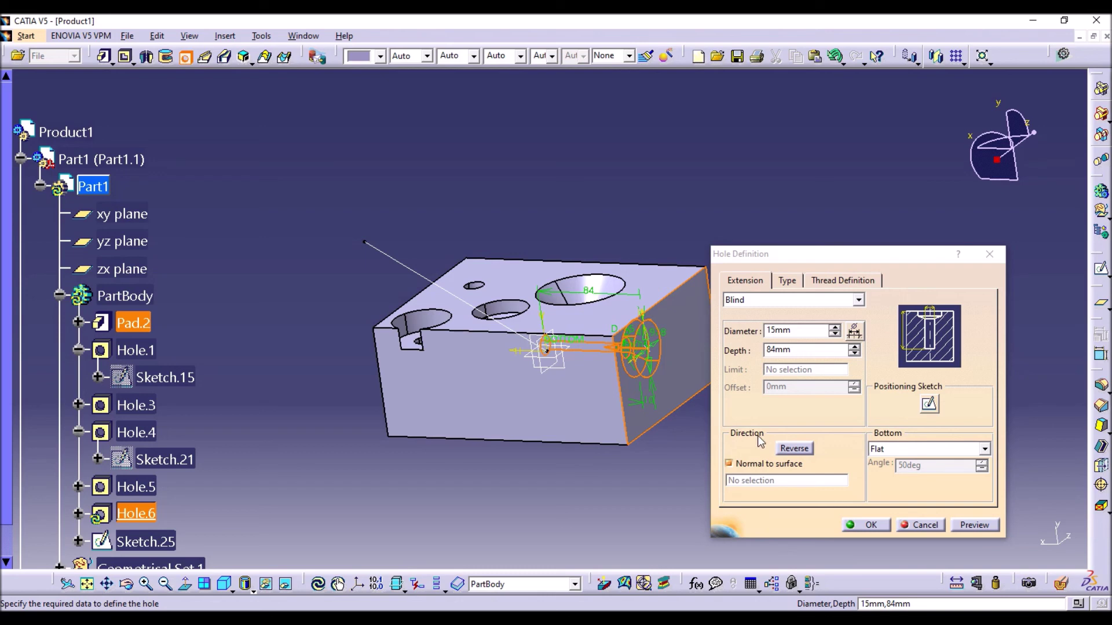
Try the reversed direction for the new hole, preview it, and flip the direction back
click(794, 448)
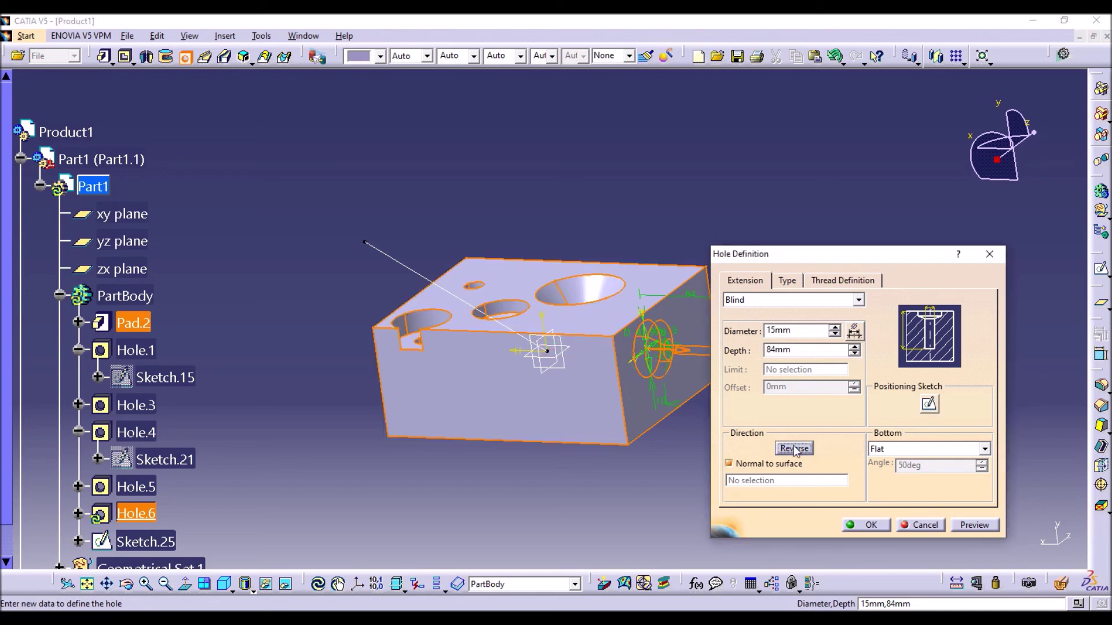
middle_drag(612, 330, 478, 354)
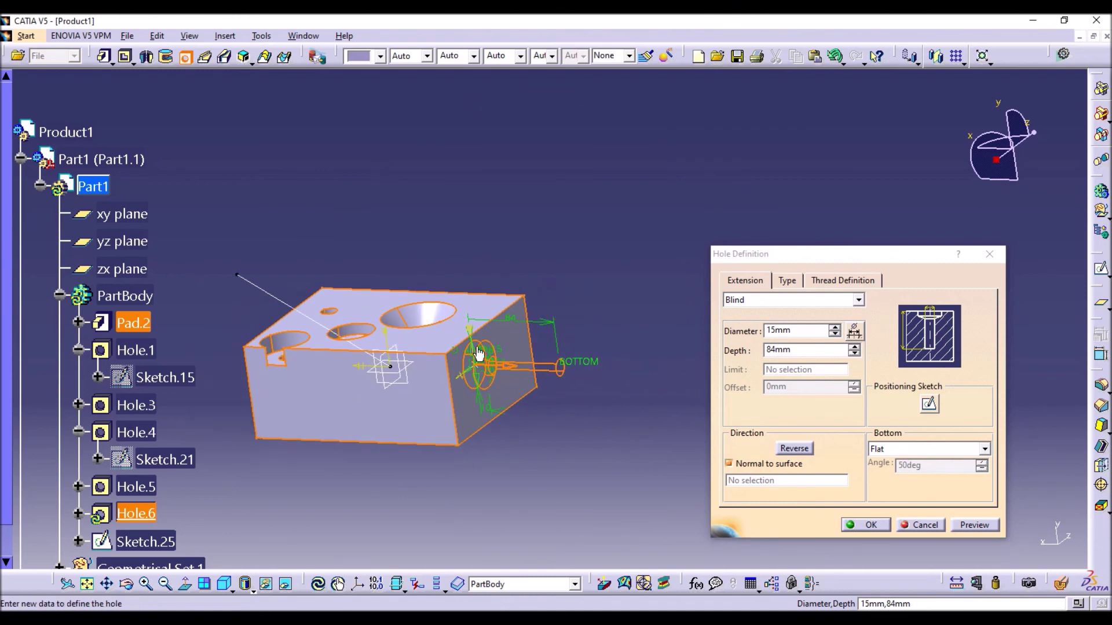
click(966, 525)
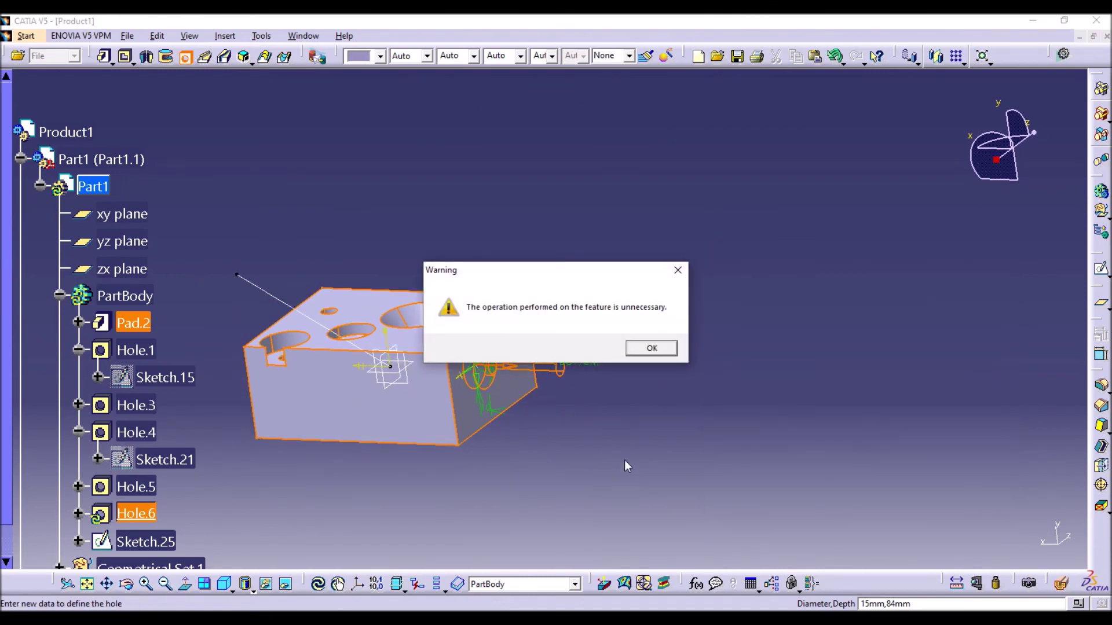
click(649, 349)
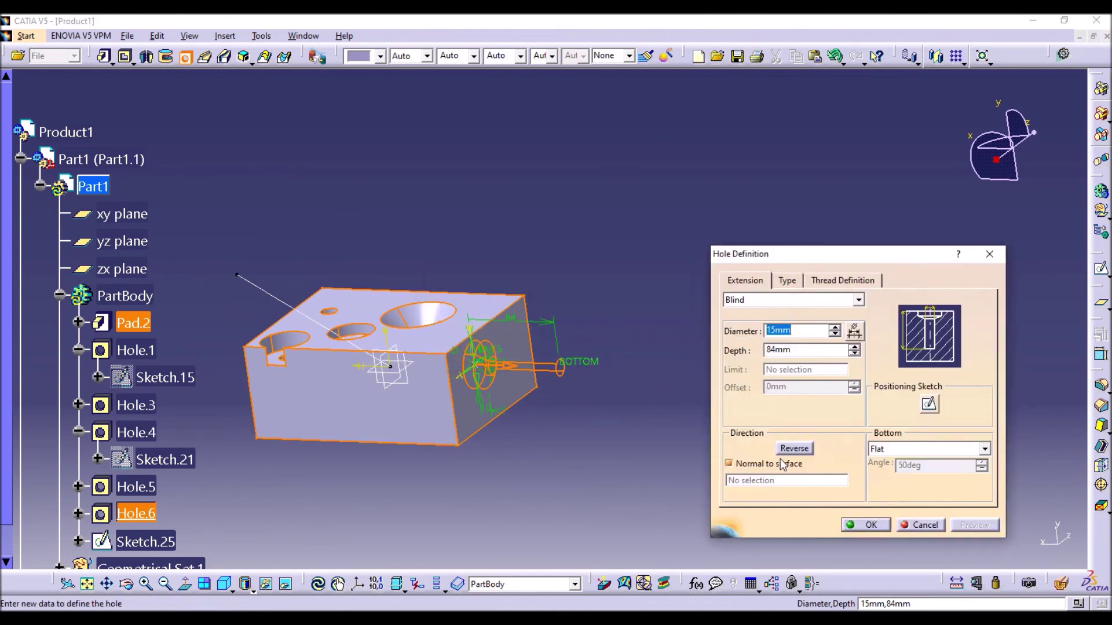
click(803, 450)
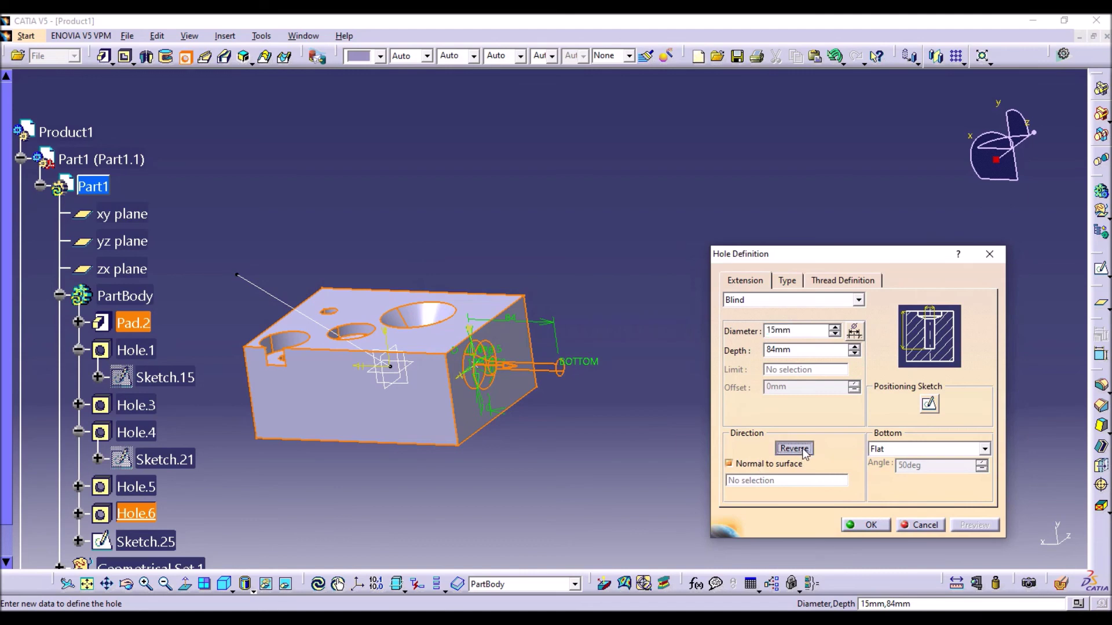
Release the hole from the surface normal, align its direction with the inclined line of Sketch.25, and apply the definition
click(762, 466)
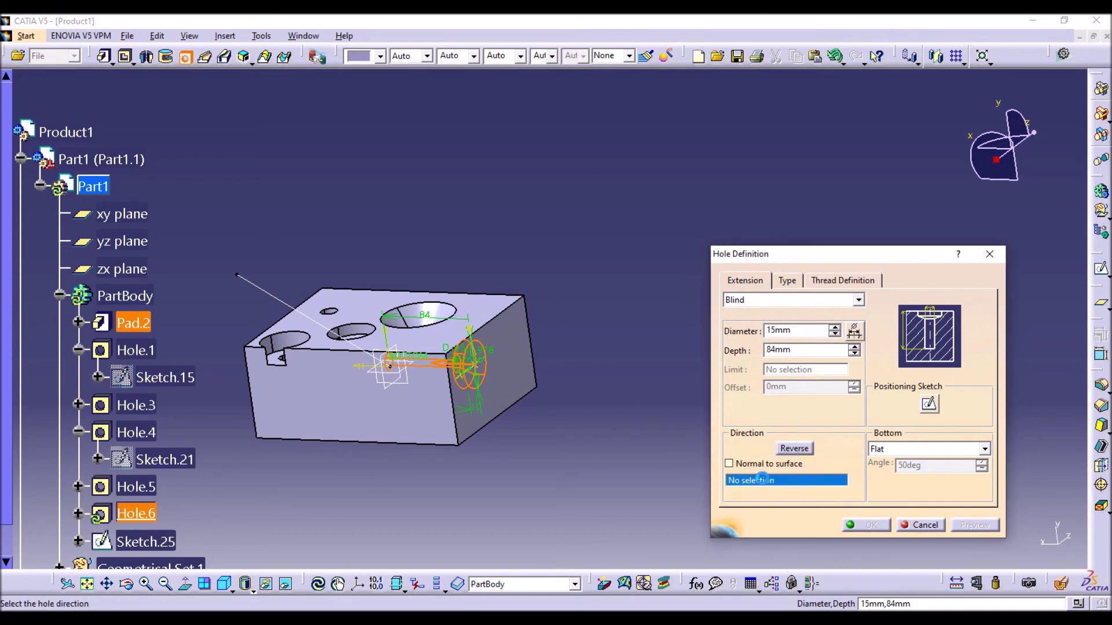
click(264, 294)
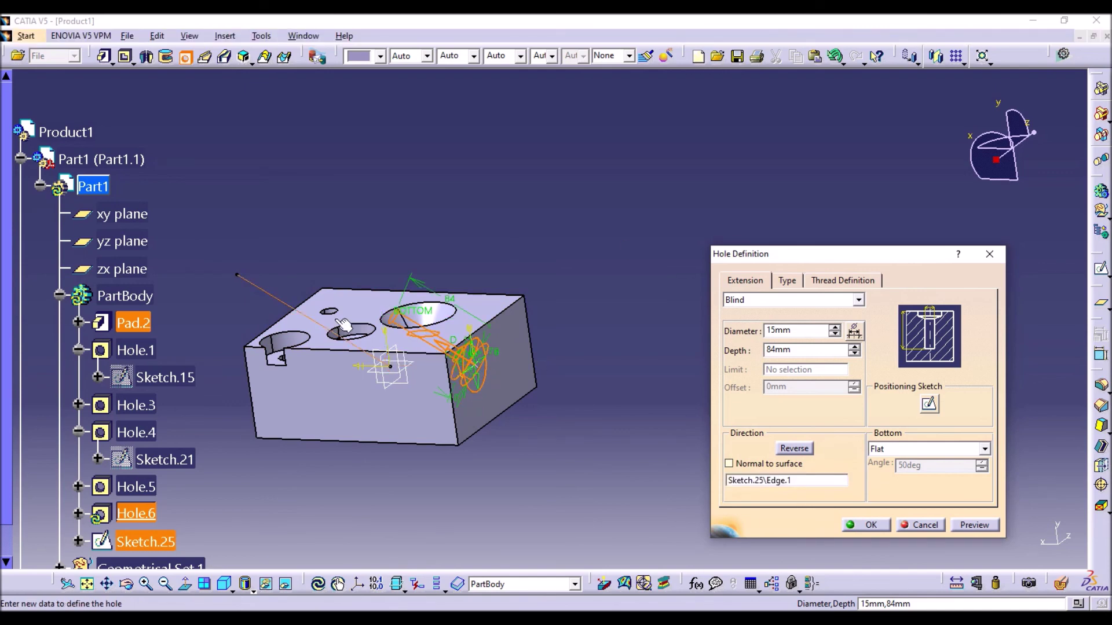
click(974, 526)
click(859, 525)
Examine the inclined hole's openings on the block's end and upper faces from several angles
middle_drag(566, 451, 695, 341)
middle_drag(598, 280, 573, 398)
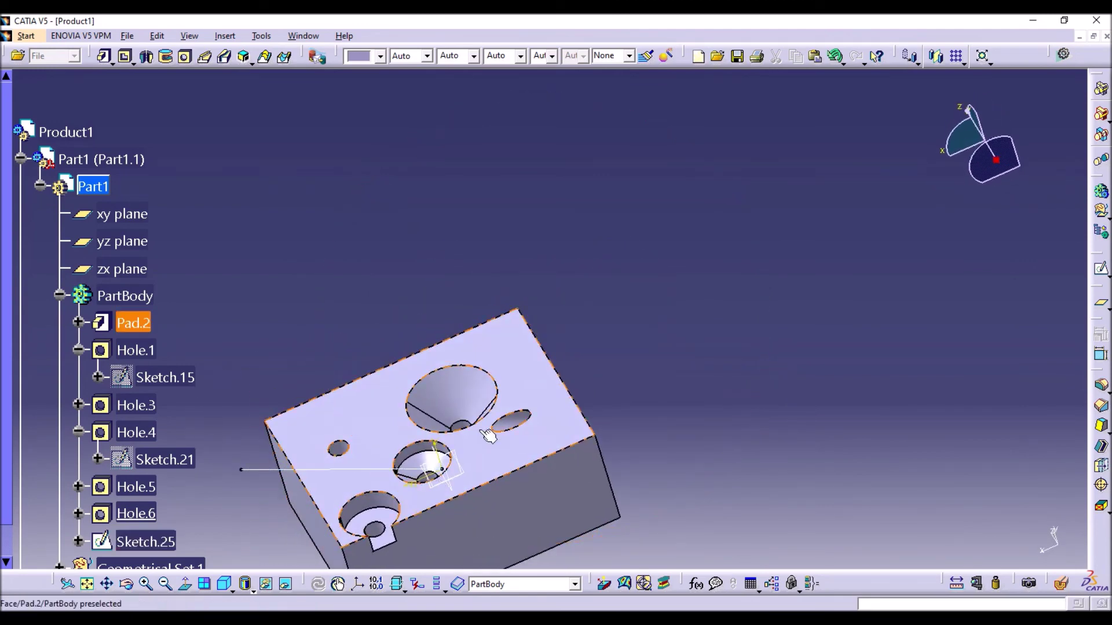
middle_drag(640, 432, 606, 408)
middle_drag(489, 394, 681, 355)
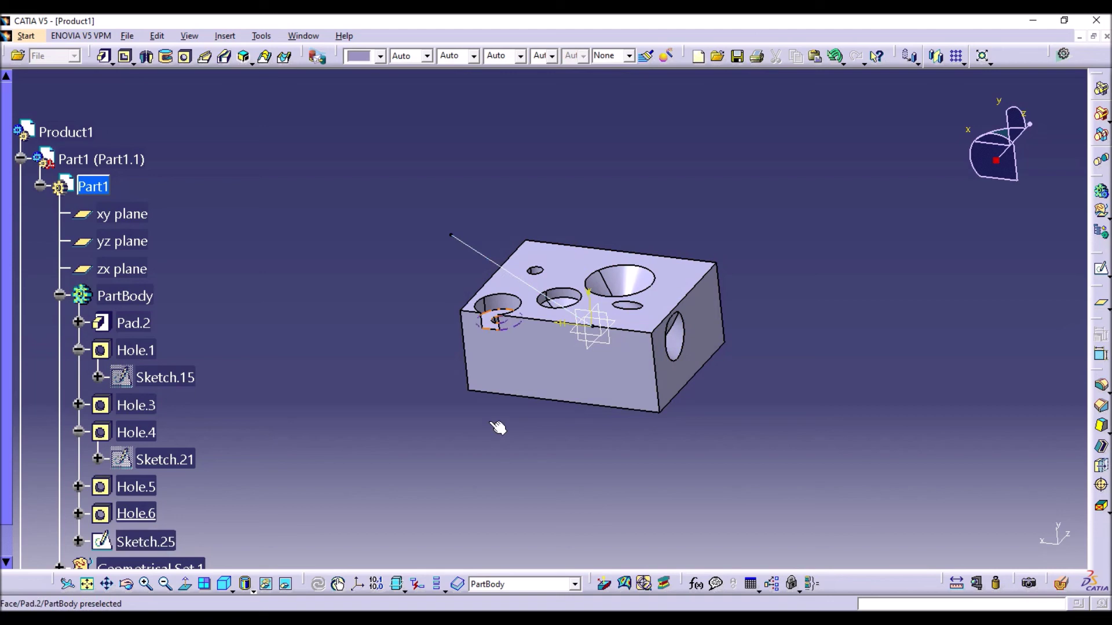
middle_drag(531, 427, 430, 243)
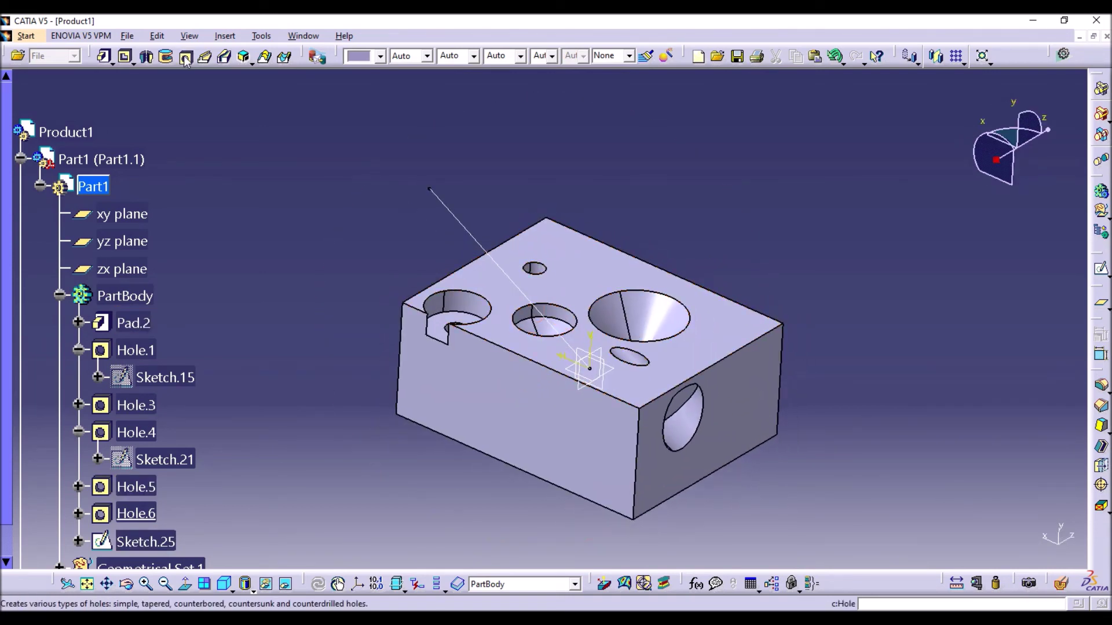
middle_drag(403, 268, 593, 272)
middle_drag(595, 175, 582, 231)
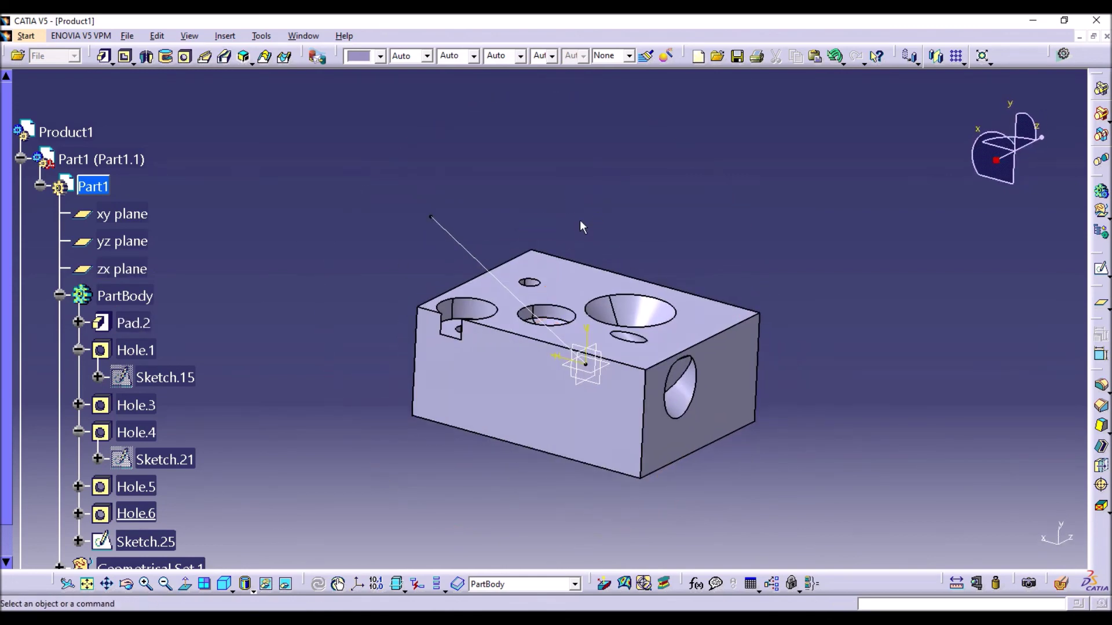